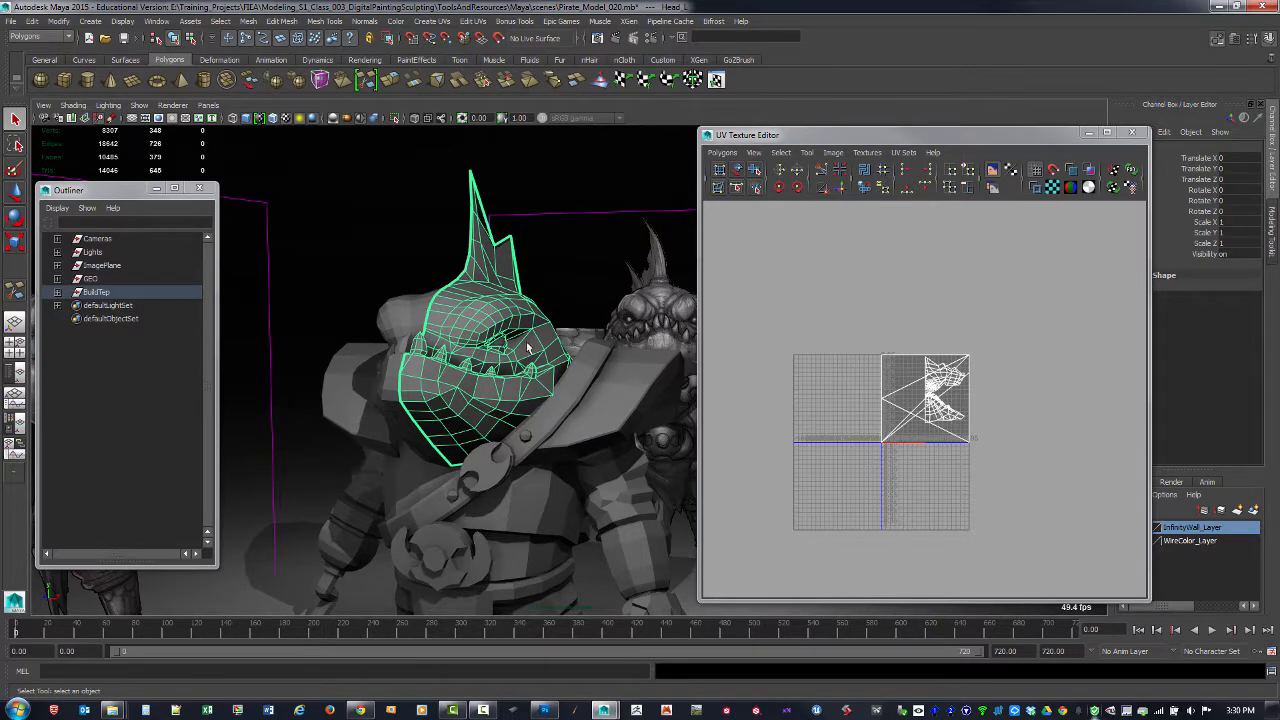
# Step: Apply a cylindrical UV mapping to the selected half of the head and extend the projection's horizontal sweep to 360
pyautogui.moveTo(528, 349)
pyautogui.keyDown('alt'); pyautogui.mouseDown()
pyautogui.moveTo(450, 413)
pyautogui.moveTo(518, 390)
pyautogui.moveTo(550, 349)
pyautogui.mouseUp(); pyautogui.keyUp('alt')
pyautogui.keyDown('alt'); pyautogui.moveTo(418, 410); pyautogui.dragTo(496, 400); pyautogui.keyUp('alt')
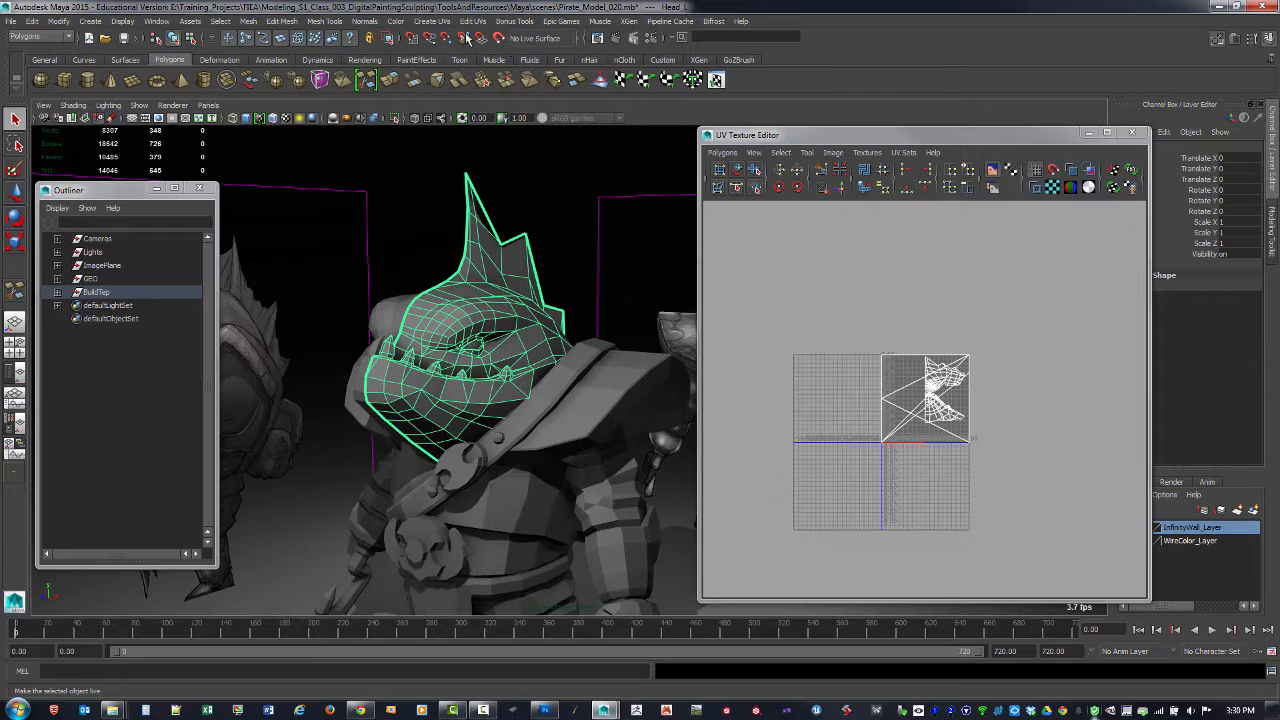
pyautogui.click(45, 37)
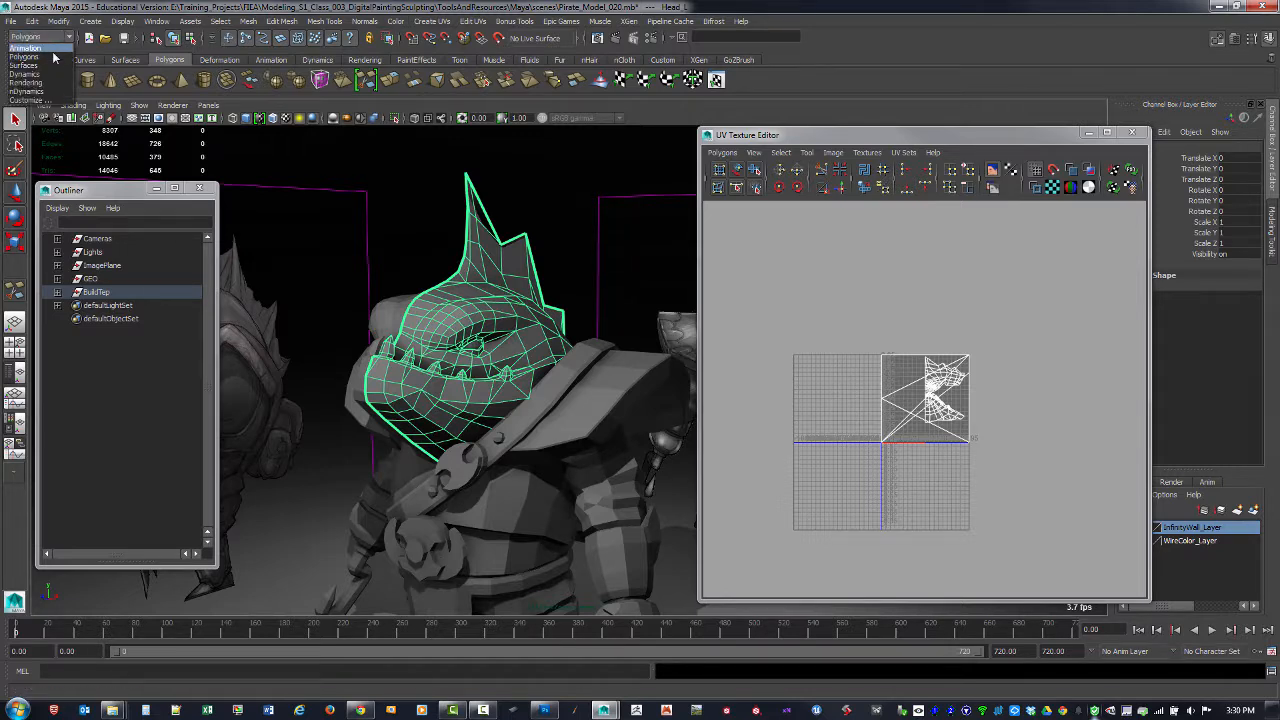
pyautogui.click(53, 57)
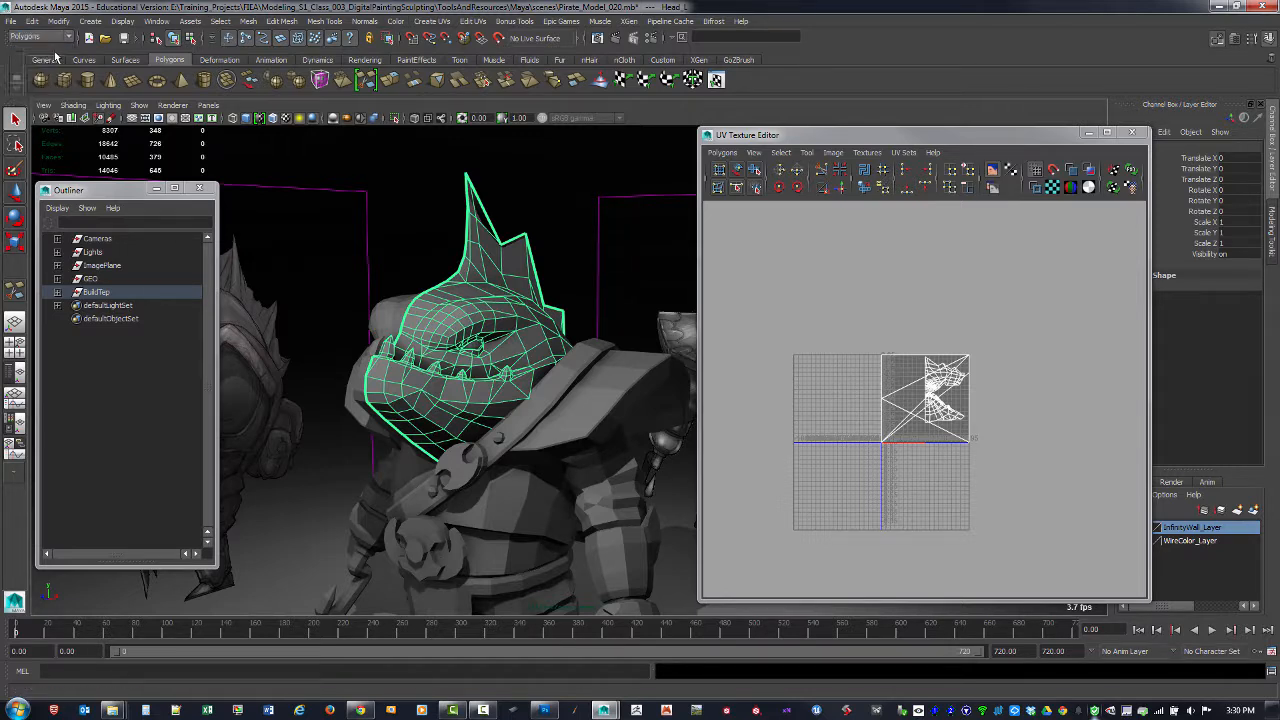
pyautogui.click(432, 22)
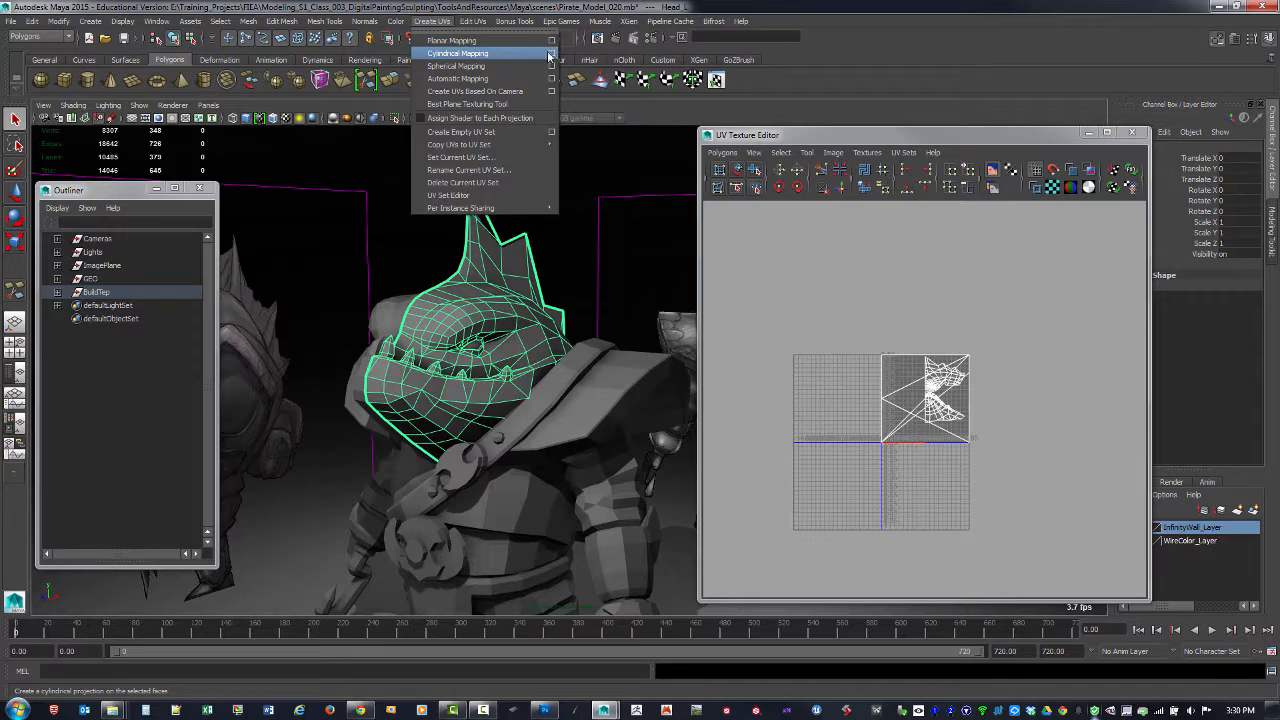
pyautogui.click(530, 53)
pyautogui.keyDown('alt'); pyautogui.moveTo(621, 313); pyautogui.dragTo(580, 343); pyautogui.keyUp('alt')
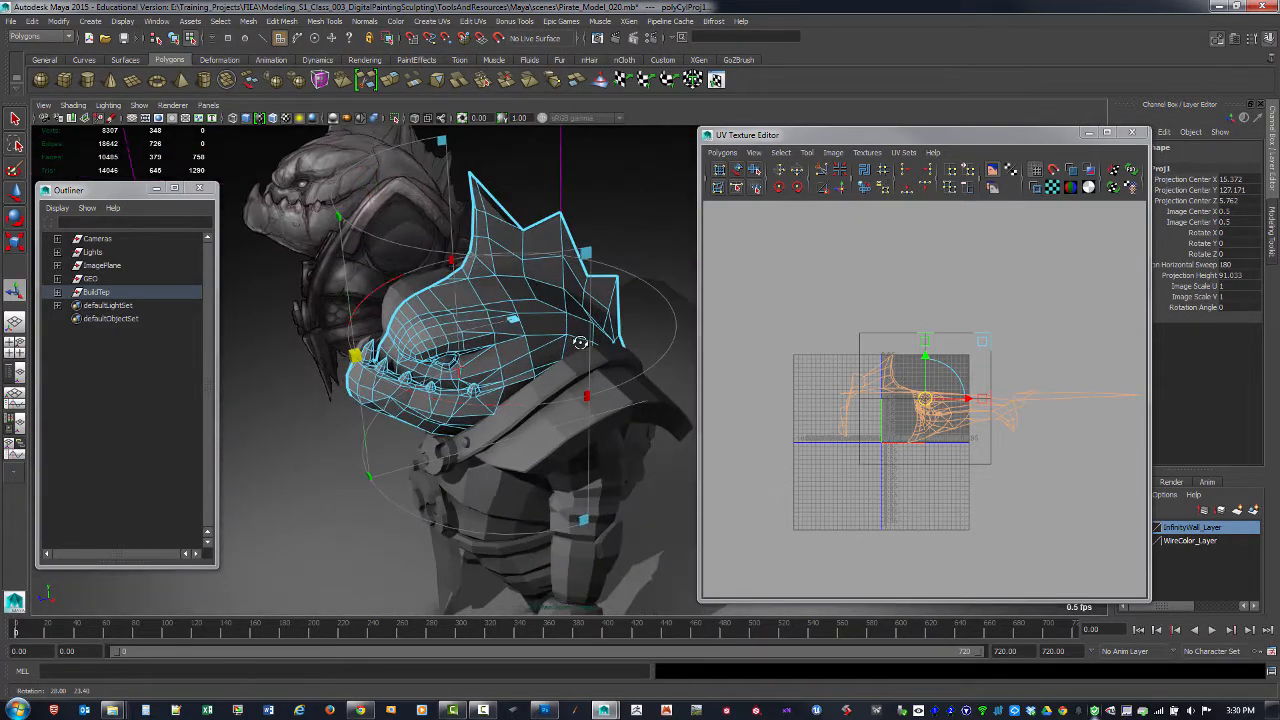
pyautogui.moveTo(587, 397); pyautogui.dragTo(625, 316)
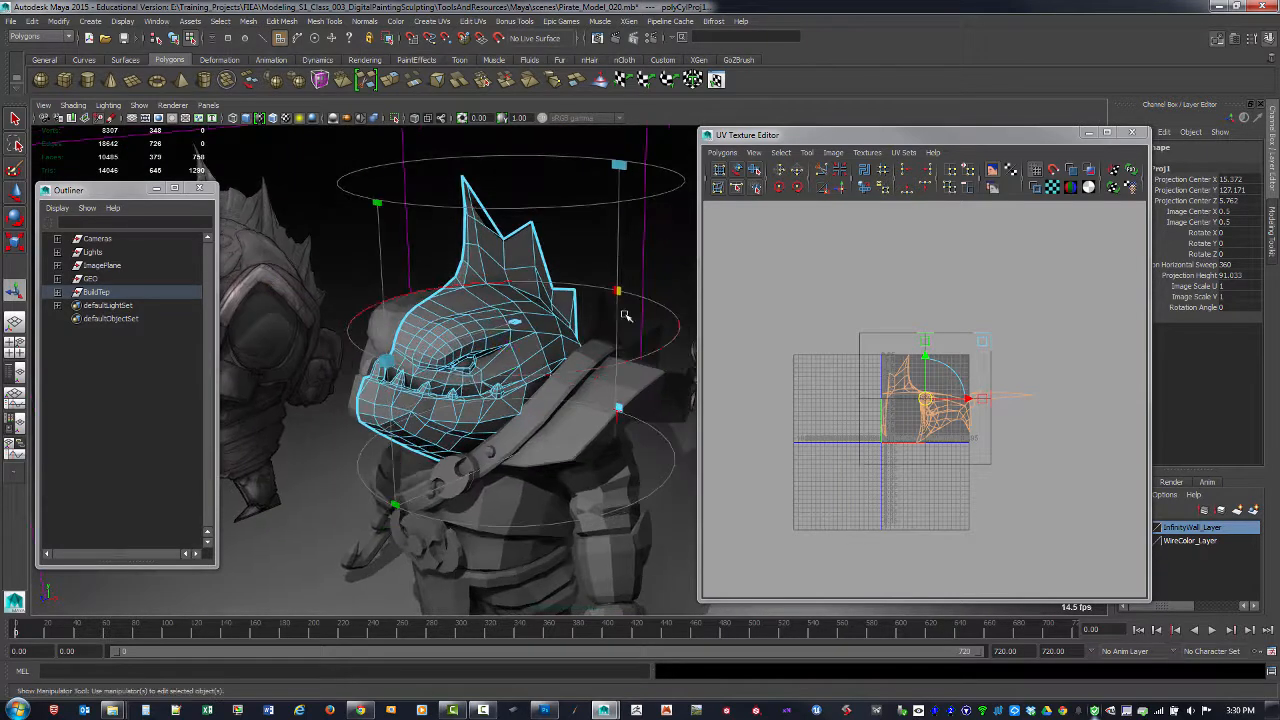
# Step: Set the cylindrical projection's center X to 0 so it lines up with the middle of the character
pyautogui.keyDown('alt'); pyautogui.moveTo(538, 343); pyautogui.dragTo(530, 508); pyautogui.keyUp('alt')
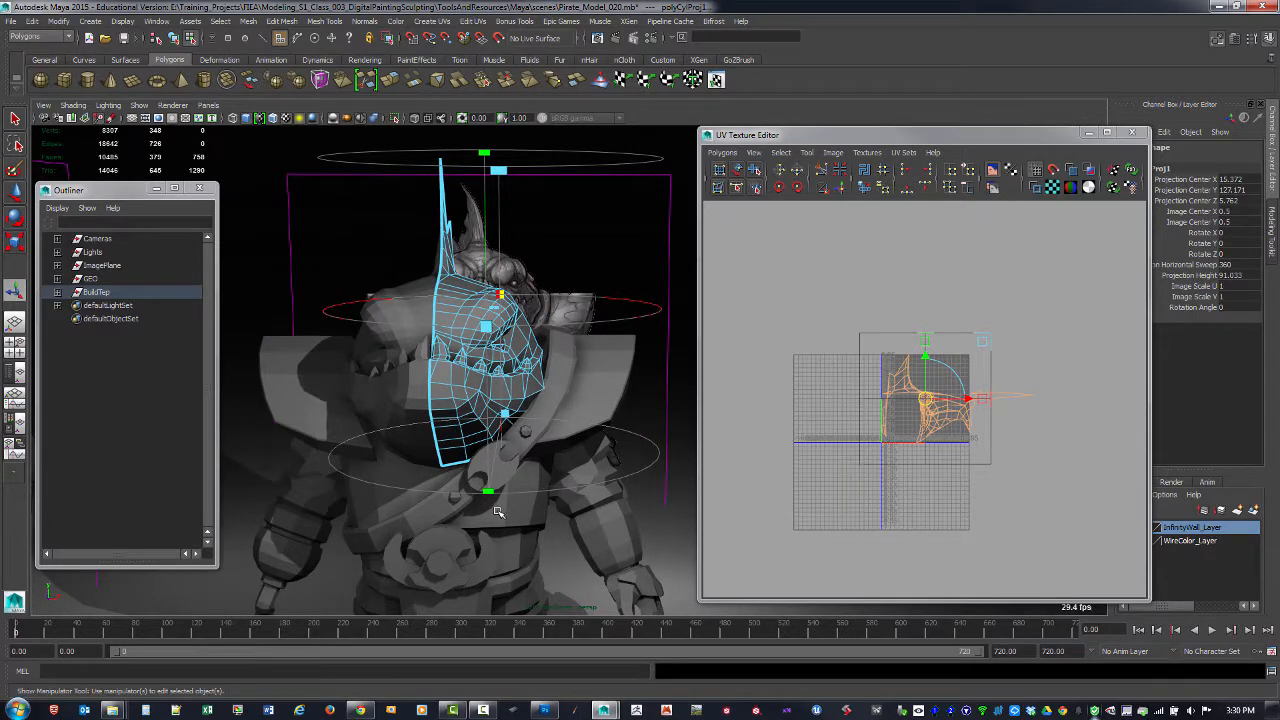
pyautogui.keyDown('alt'); pyautogui.moveTo(482, 410); pyautogui.dragTo(466, 453); pyautogui.keyUp('alt')
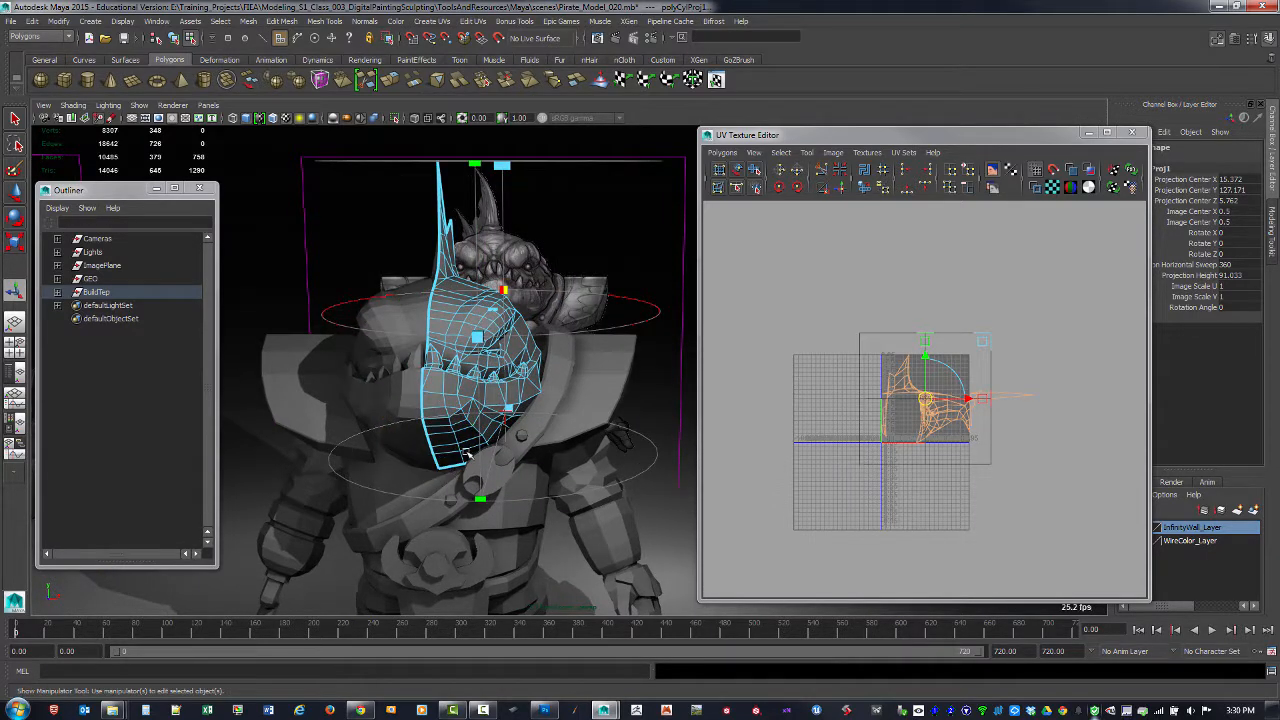
pyautogui.keyDown('alt'); pyautogui.moveTo(478, 327); pyautogui.dragTo(444, 497); pyautogui.keyUp('alt')
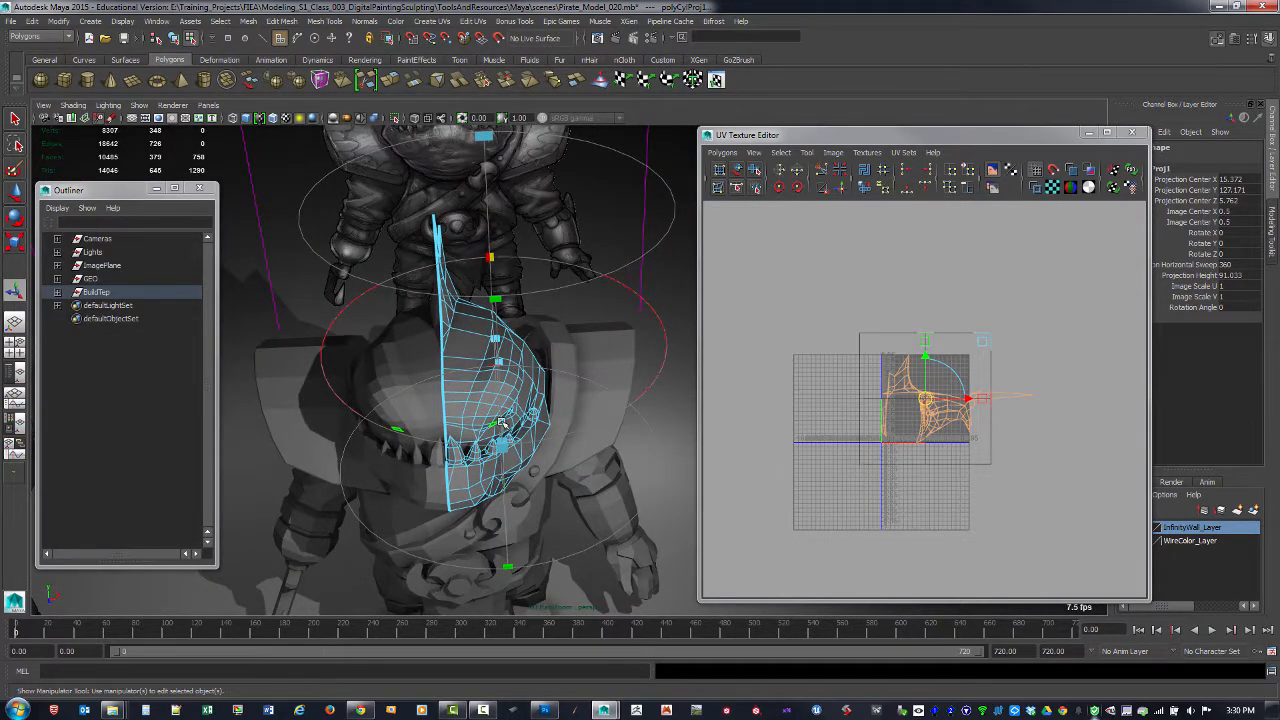
pyautogui.keyDown('alt'); pyautogui.moveTo(502, 422); pyautogui.dragTo(490, 345); pyautogui.keyUp('alt')
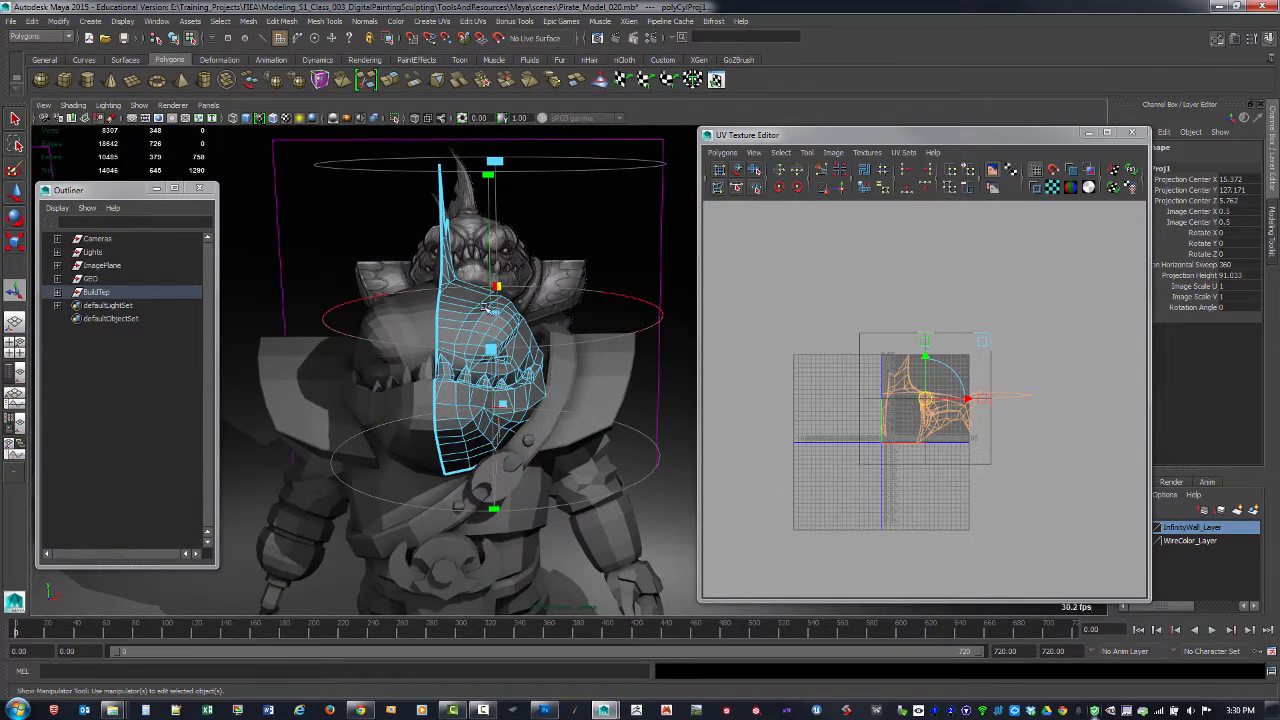
pyautogui.keyDown('alt'); pyautogui.moveTo(500, 392); pyautogui.dragTo(544, 424); pyautogui.keyUp('alt')
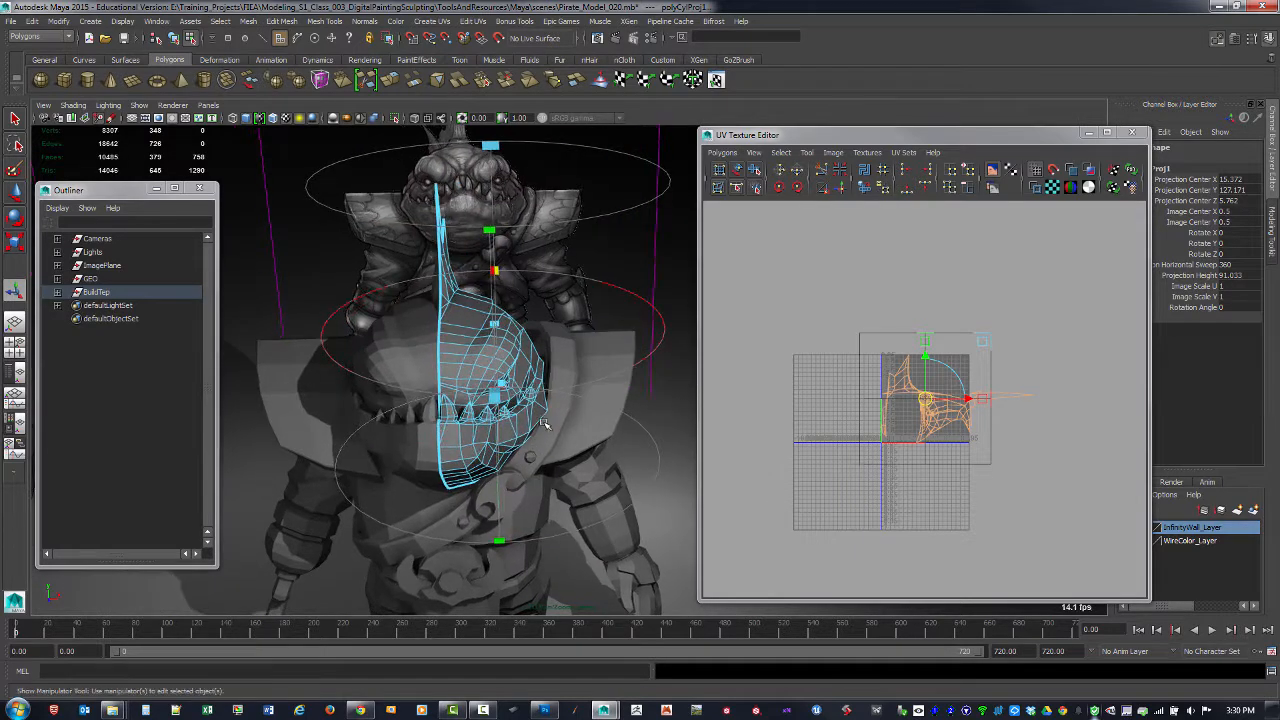
pyautogui.click(1247, 180)
pyautogui.moveTo(1060, 138); pyautogui.dragTo(1032, 138)
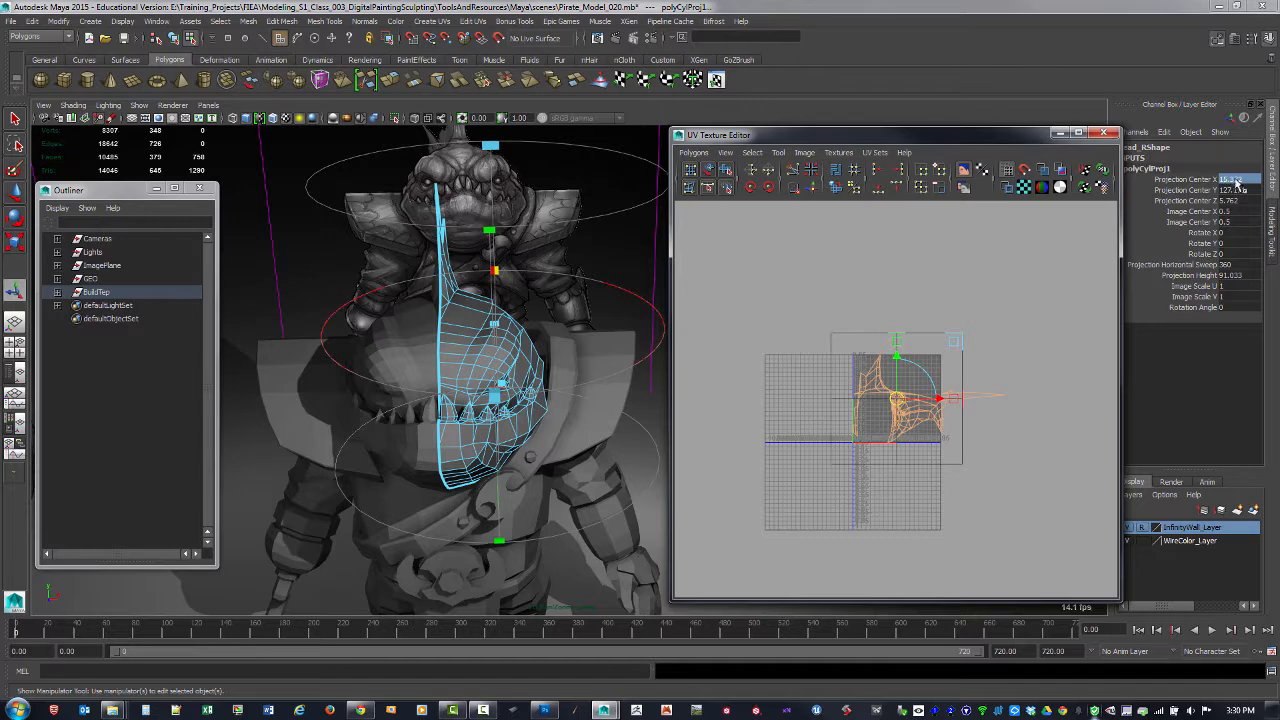
pyautogui.write('0')
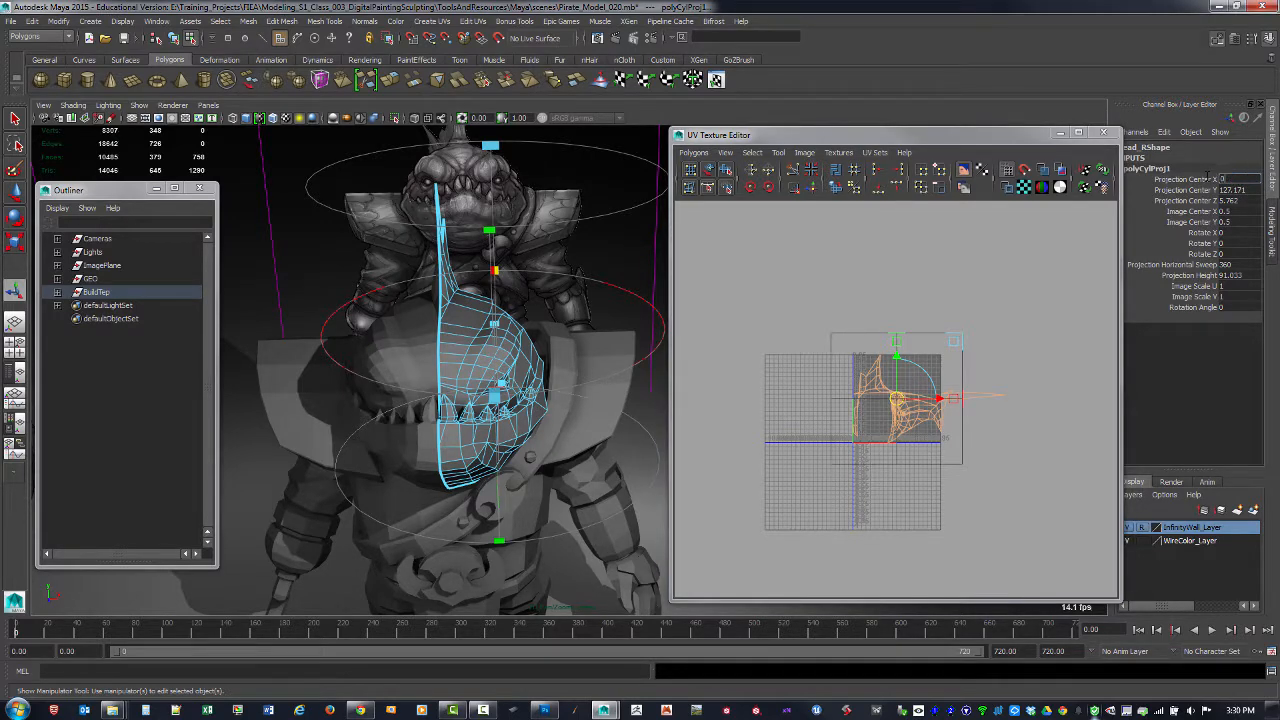
pyautogui.press('Return')
# Step: Select all UVs of the projected head half and unfold them
pyautogui.keyDown('alt'); pyautogui.moveTo(543, 372); pyautogui.dragTo(451, 286); pyautogui.keyUp('alt')
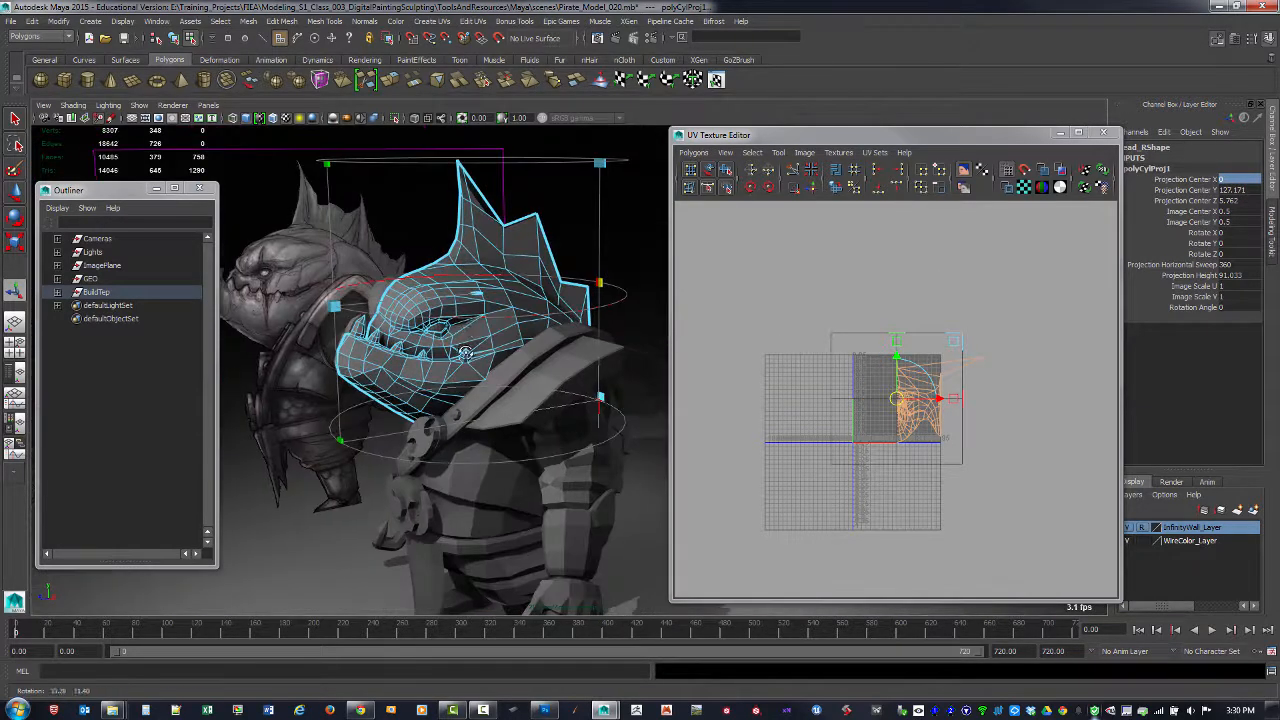
pyautogui.keyDown('alt'); pyautogui.moveTo(451, 286); pyautogui.dragTo(536, 314, button='right'); pyautogui.keyUp('alt')
pyautogui.keyDown('alt'); pyautogui.moveTo(536, 314); pyautogui.dragTo(554, 322, button='middle'); pyautogui.keyUp('alt')
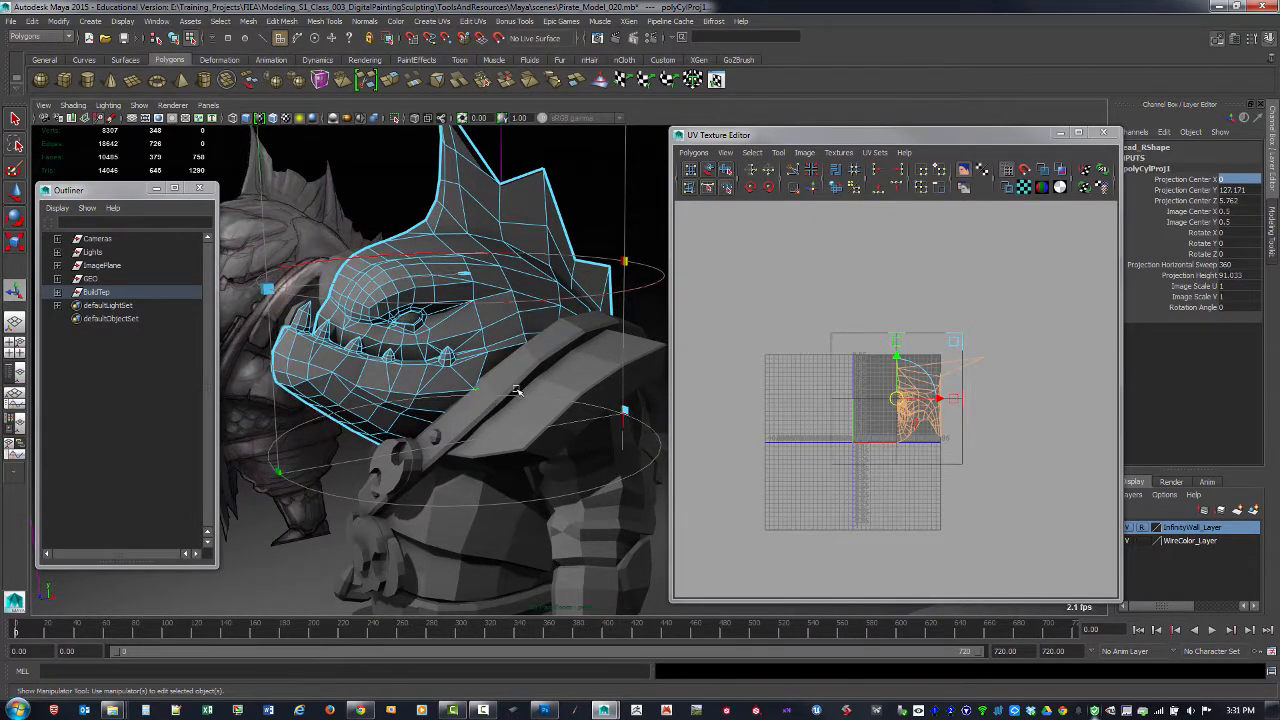
pyautogui.keyDown('alt'); pyautogui.moveTo(577, 367); pyautogui.dragTo(505, 320); pyautogui.keyUp('alt')
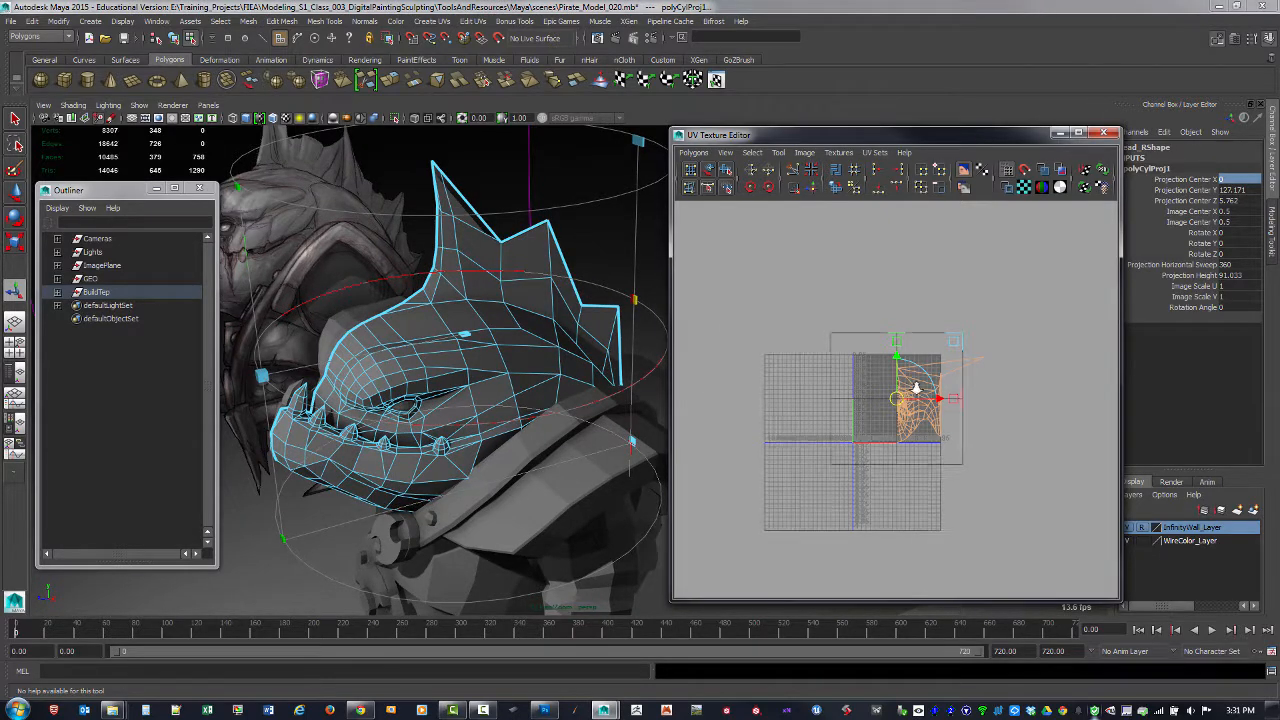
pyautogui.scroll(5, 881, 290)
pyautogui.keyDown('alt'); pyautogui.moveTo(1008, 373); pyautogui.dragTo(959, 350, button='middle'); pyautogui.keyUp('alt')
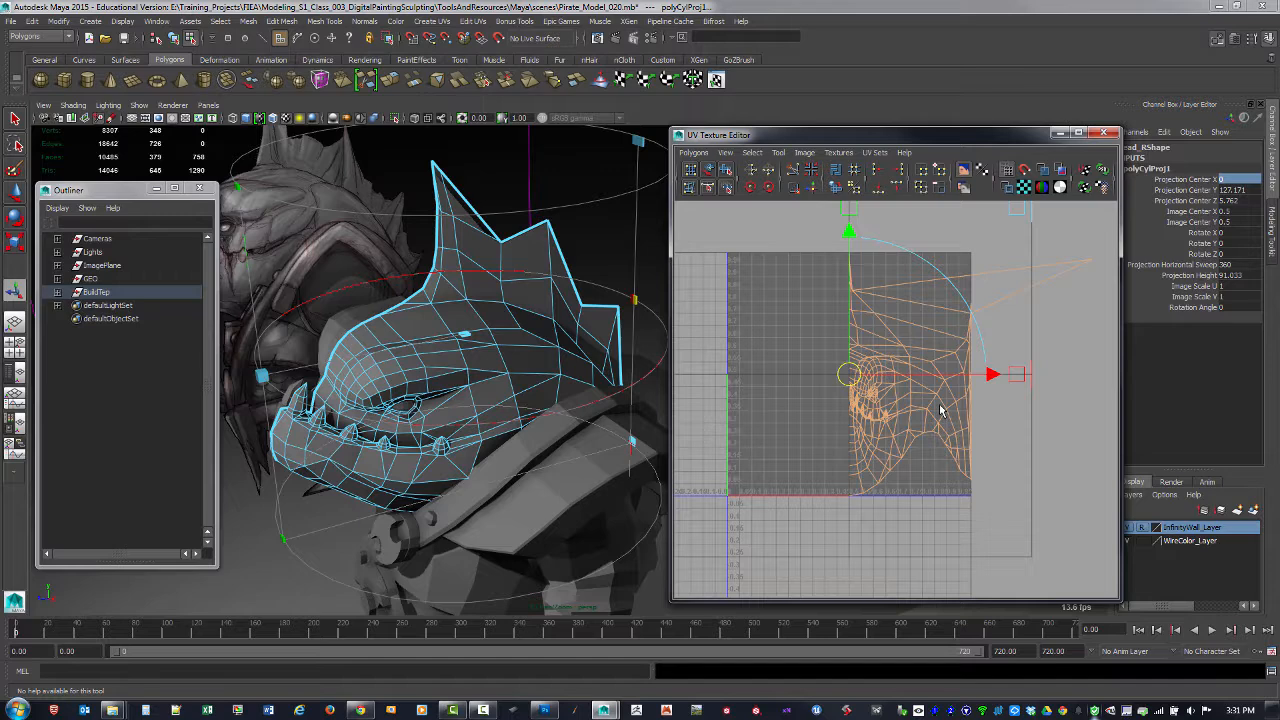
pyautogui.click(888, 533)
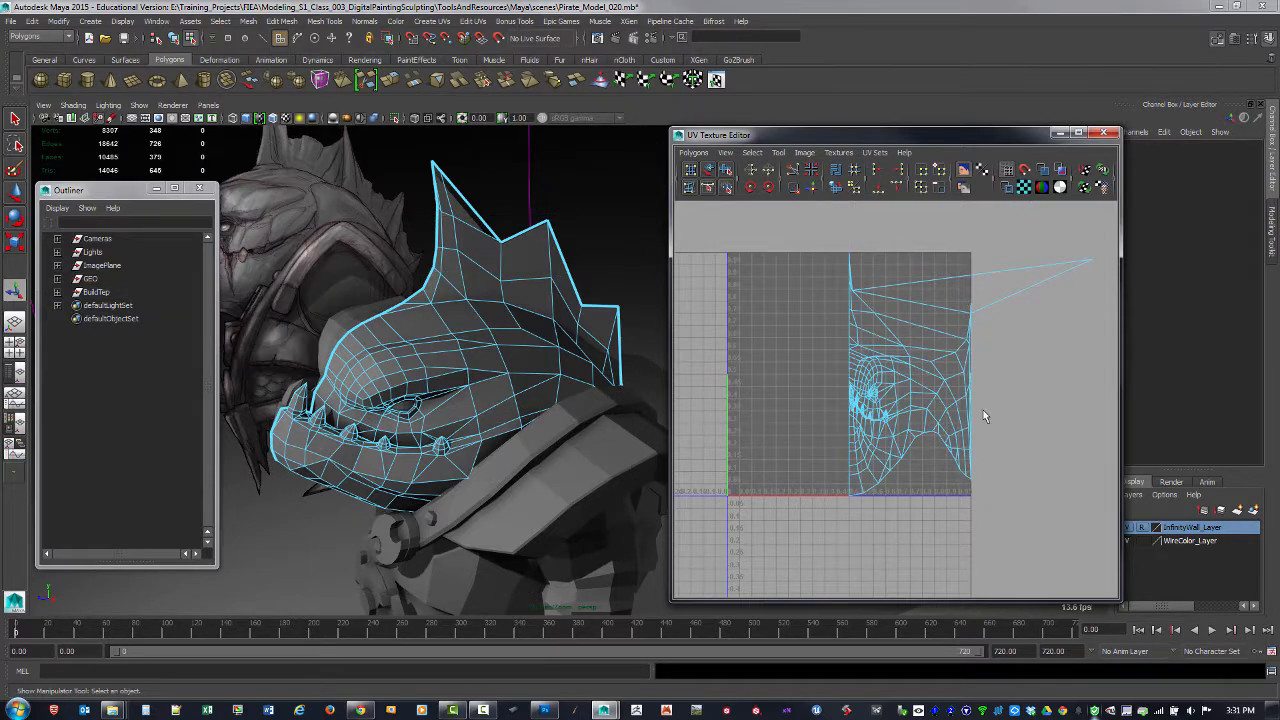
pyautogui.keyDown('alt'); pyautogui.moveTo(983, 410); pyautogui.dragTo(961, 431, button='middle'); pyautogui.keyUp('alt')
pyautogui.rightClick(922, 420)
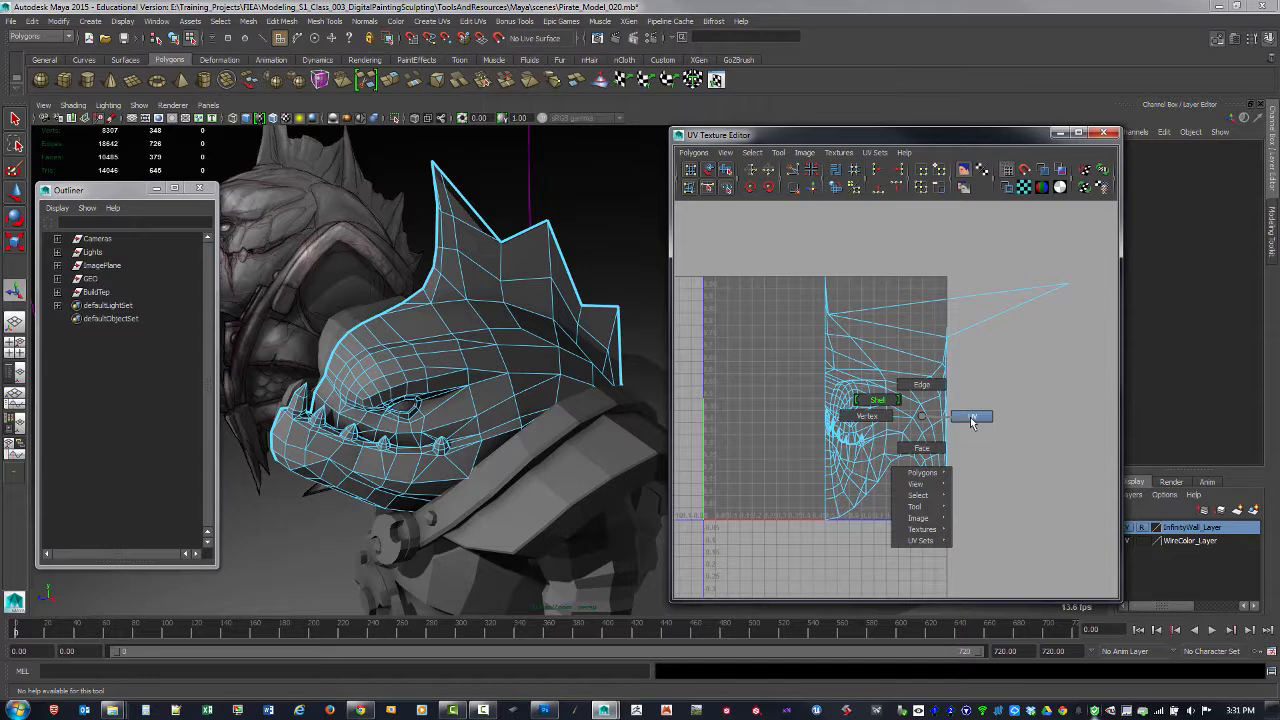
pyautogui.click(970, 417)
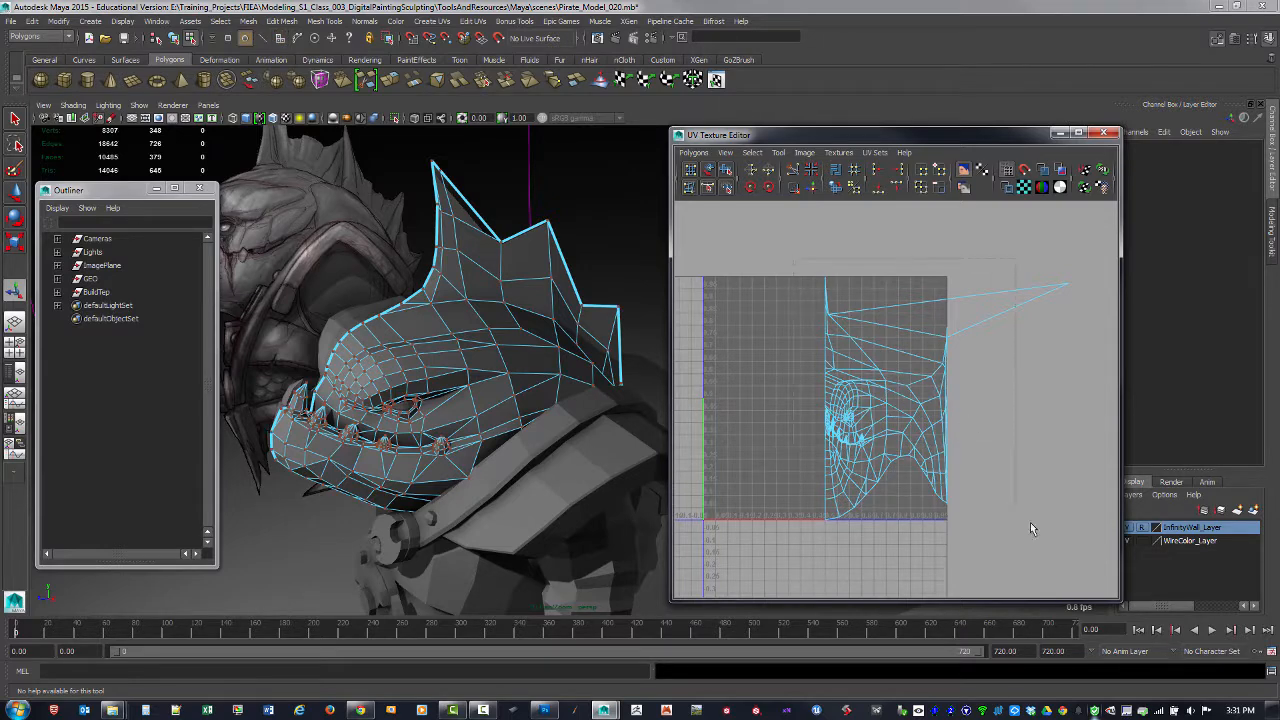
pyautogui.moveTo(1085, 558); pyautogui.dragTo(1088, 558)
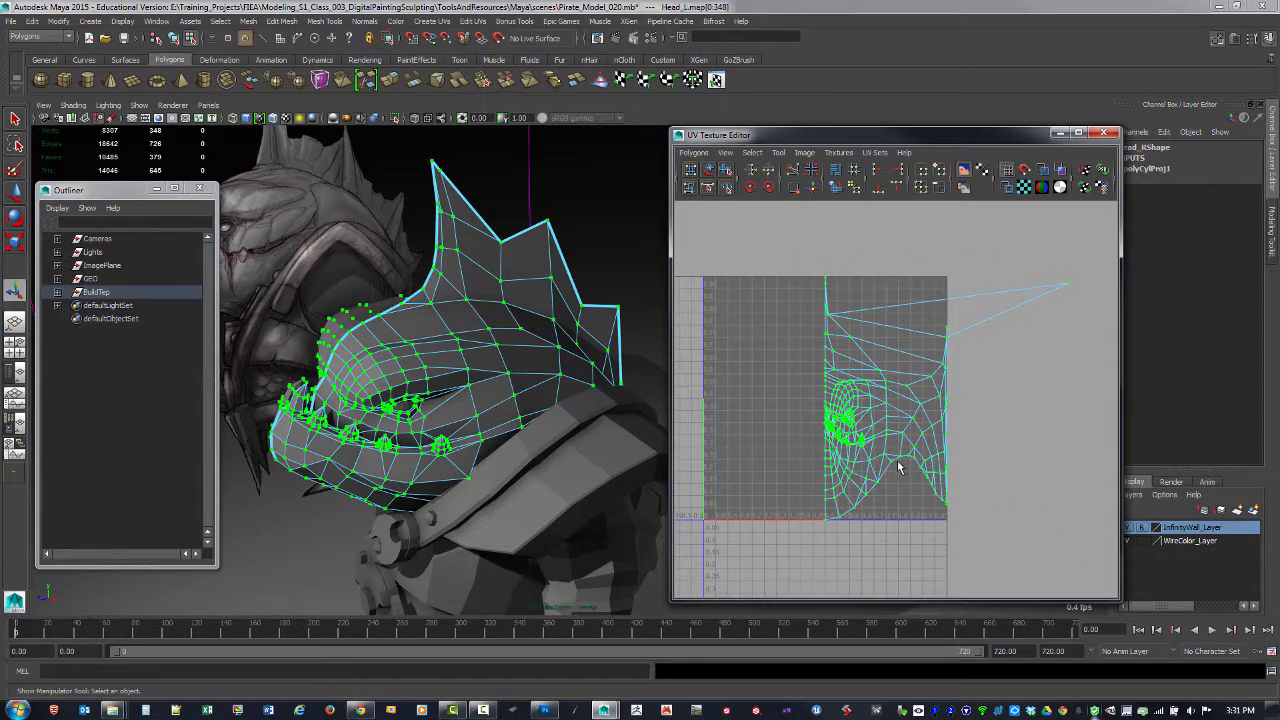
pyautogui.click(837, 190)
# Step: Move the unfolded head UVs so the whole shell sits inside the 0 to 1 texture space
pyautogui.keyDown('alt'); pyautogui.moveTo(886, 354); pyautogui.dragTo(826, 318, button='middle'); pyautogui.keyUp('alt')
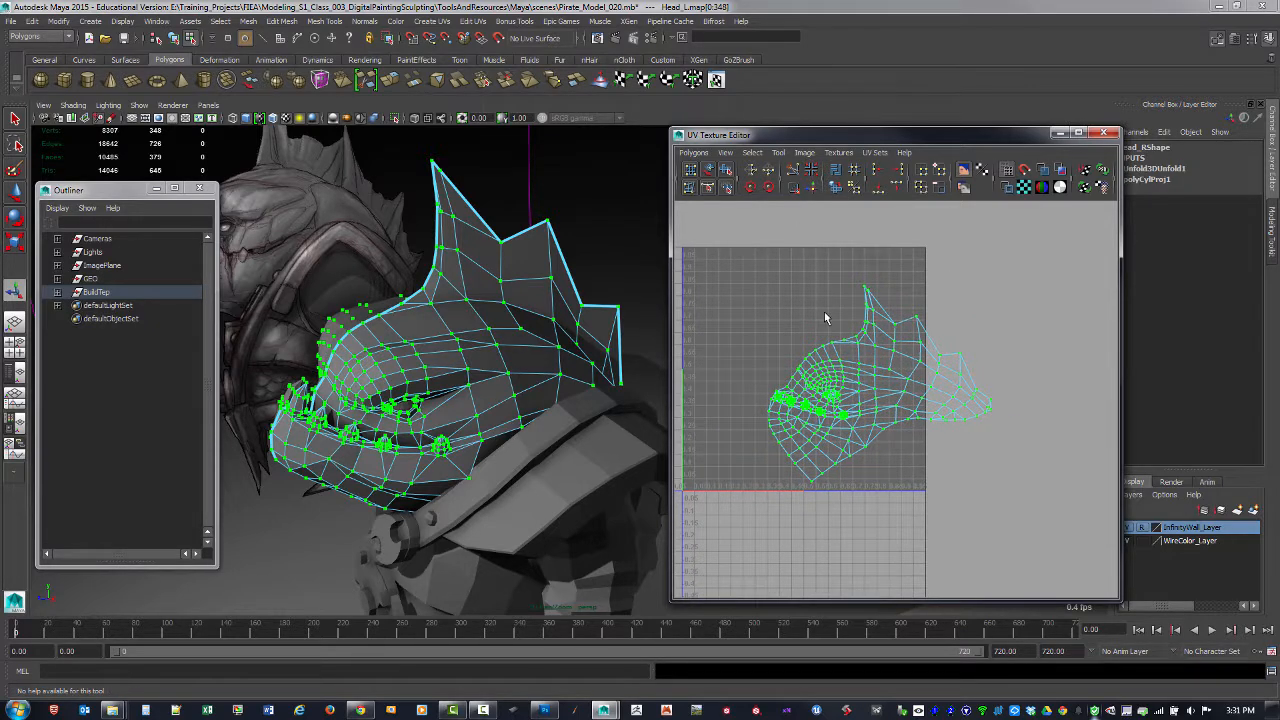
pyautogui.keyDown('alt'); pyautogui.moveTo(826, 318); pyautogui.dragTo(946, 354, button='right'); pyautogui.keyUp('alt')
pyautogui.keyDown('alt'); pyautogui.moveTo(946, 354); pyautogui.dragTo(977, 336, button='middle'); pyautogui.keyUp('alt')
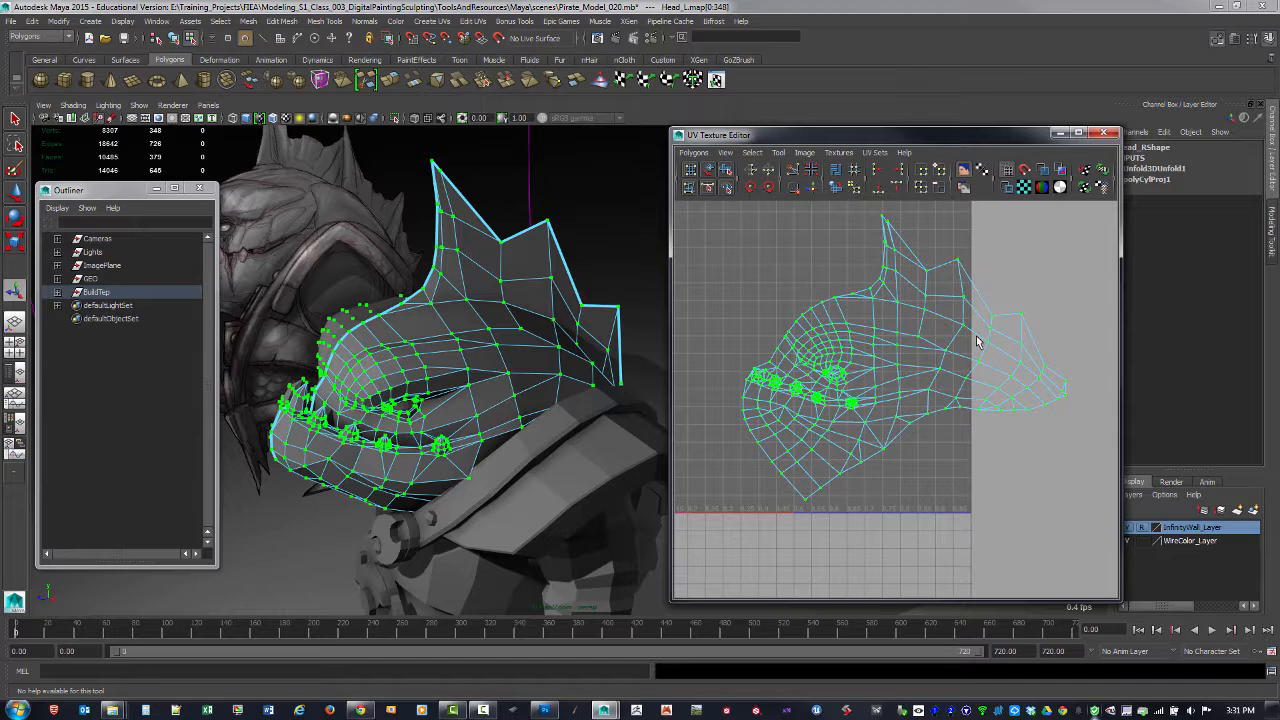
pyautogui.keyDown('alt'); pyautogui.moveTo(971, 340); pyautogui.dragTo(985, 353, button='middle'); pyautogui.keyUp('alt')
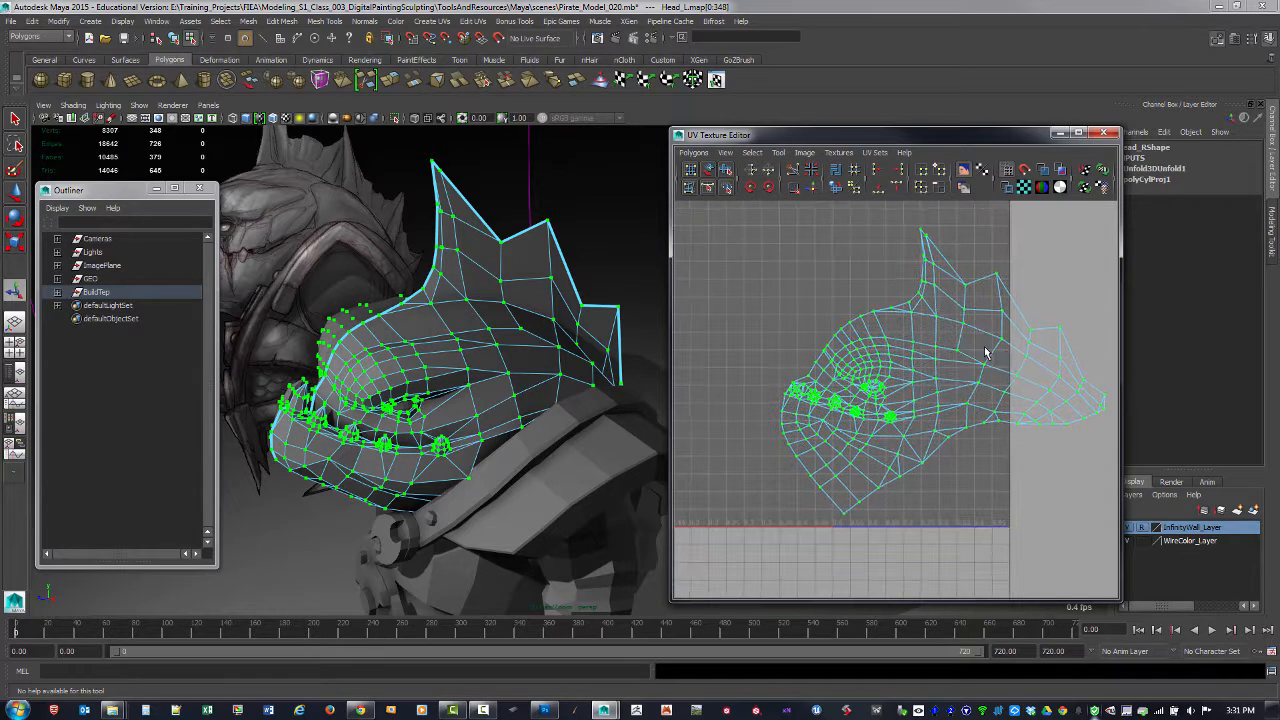
pyautogui.press('w')
pyautogui.keyDown('alt'); pyautogui.moveTo(996, 374); pyautogui.dragTo(820, 331, button='right'); pyautogui.keyUp('alt')
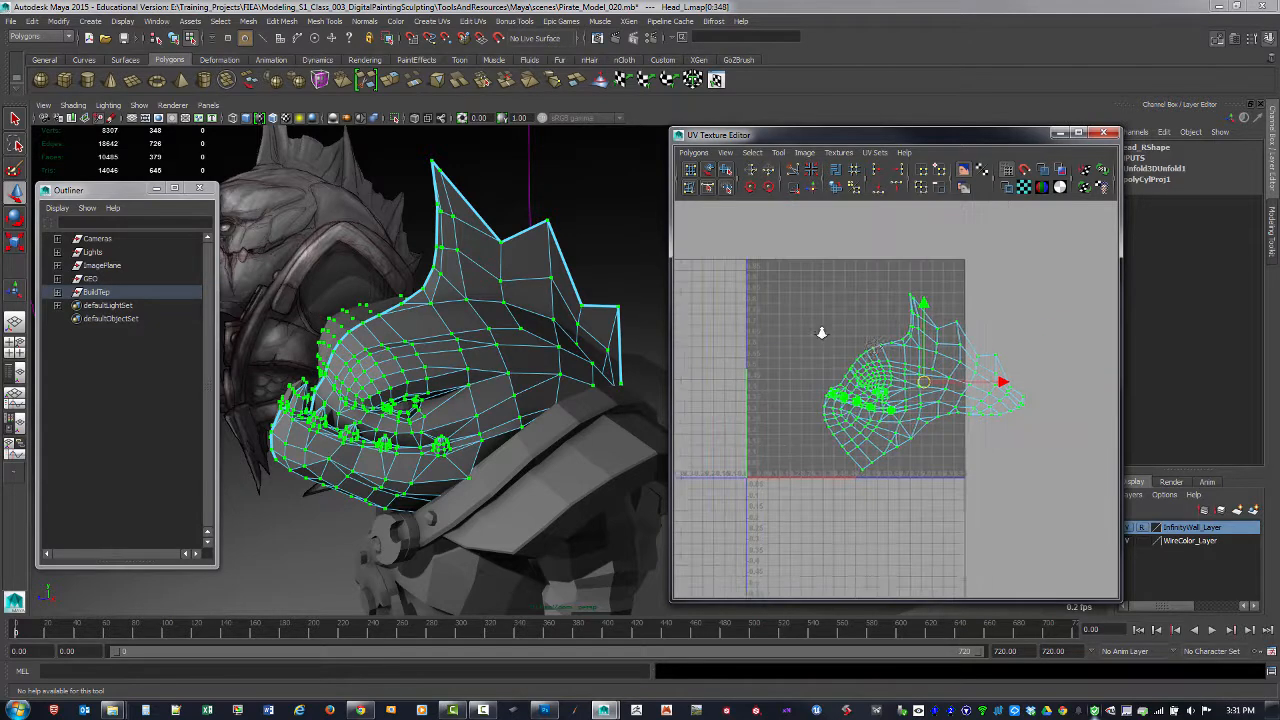
pyautogui.keyDown('alt'); pyautogui.moveTo(882, 349); pyautogui.dragTo(908, 362, button='middle'); pyautogui.keyUp('alt')
pyautogui.moveTo(952, 395); pyautogui.dragTo(885, 360)
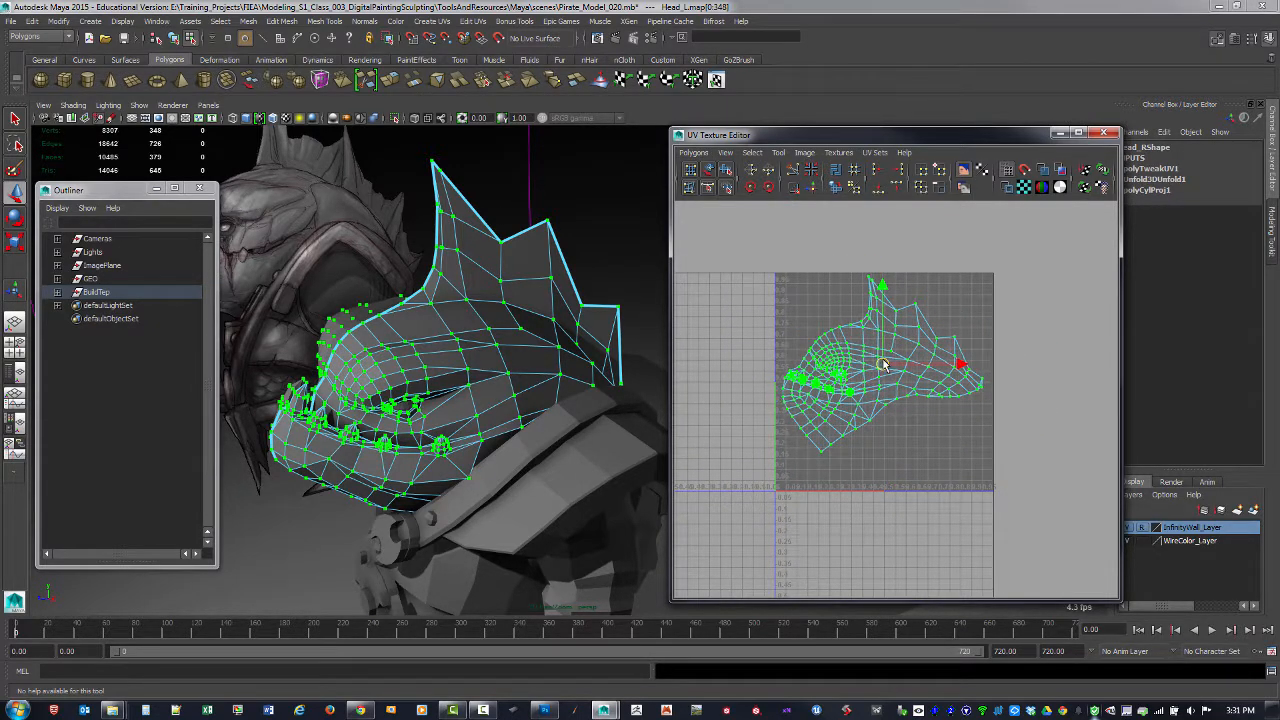
# Step: Display the colored checker texture on the head and toggle screen space ambient occlusion in the viewport
pyautogui.keyDown('alt'); pyautogui.moveTo(815, 331); pyautogui.dragTo(832, 335, button='right'); pyautogui.keyUp('alt')
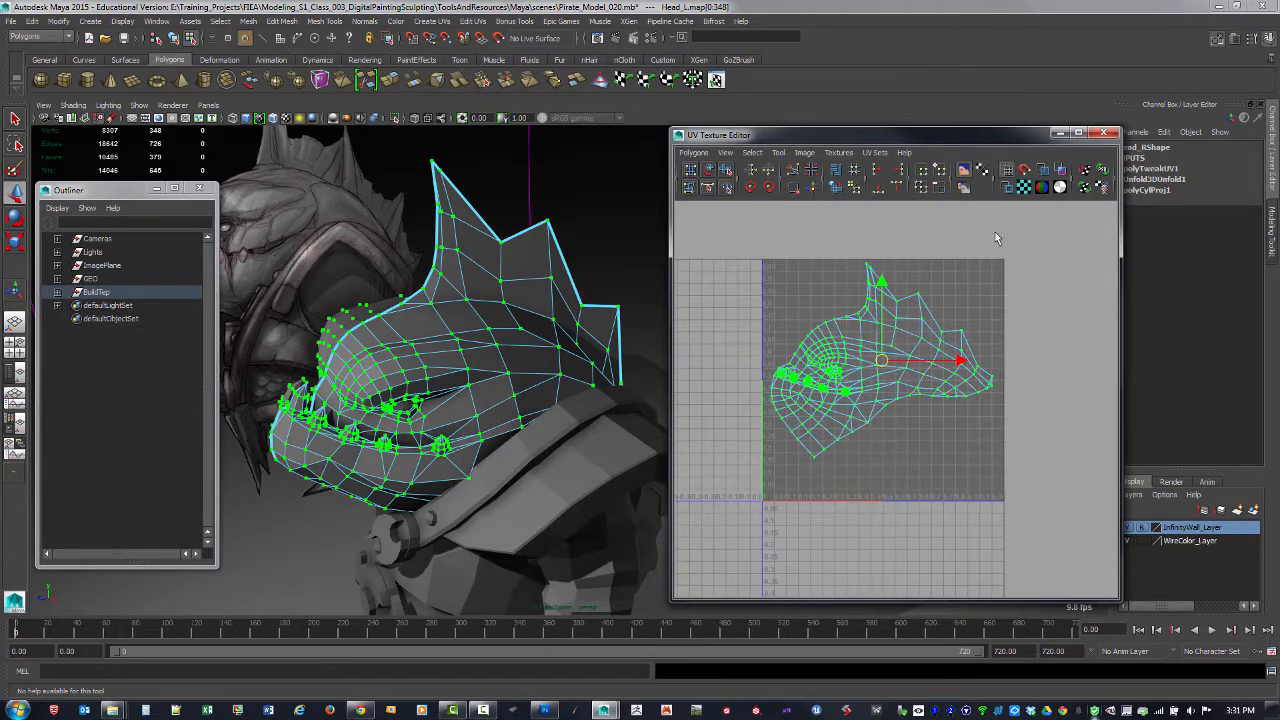
pyautogui.click(1024, 187)
pyautogui.keyDown('alt'); pyautogui.moveTo(540, 400); pyautogui.dragTo(603, 385); pyautogui.keyUp('alt')
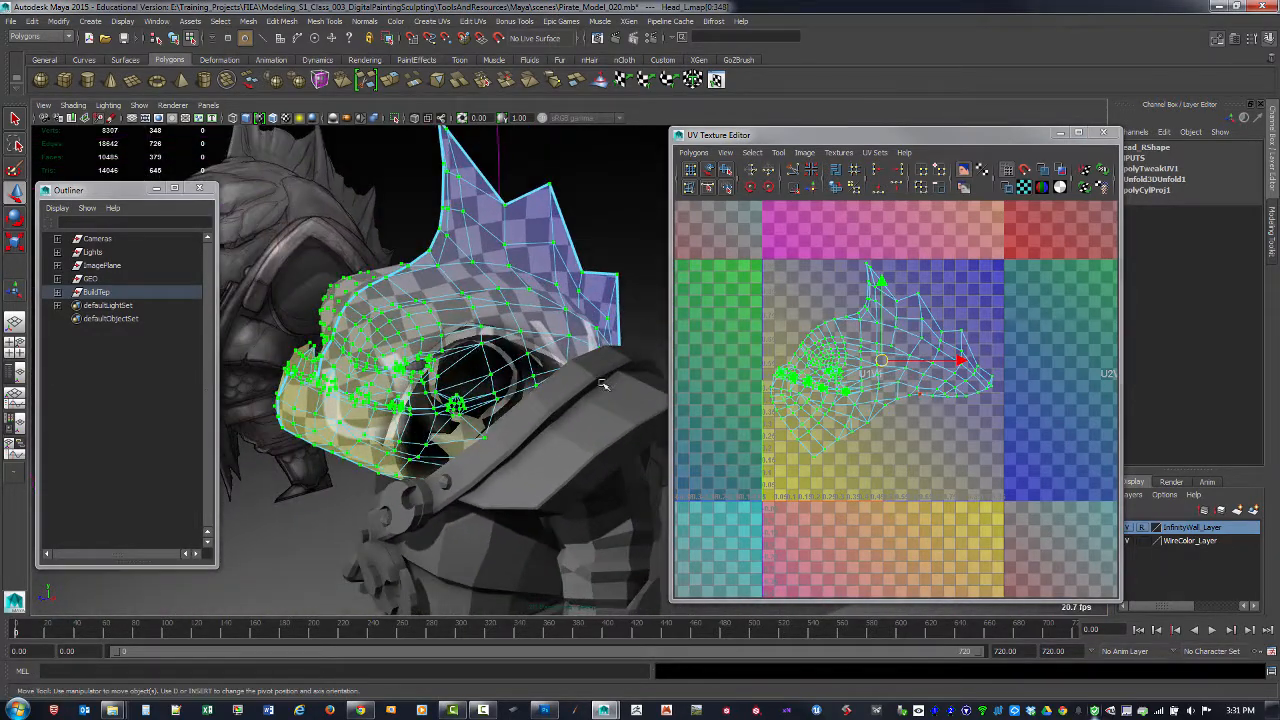
pyautogui.click(334, 119)
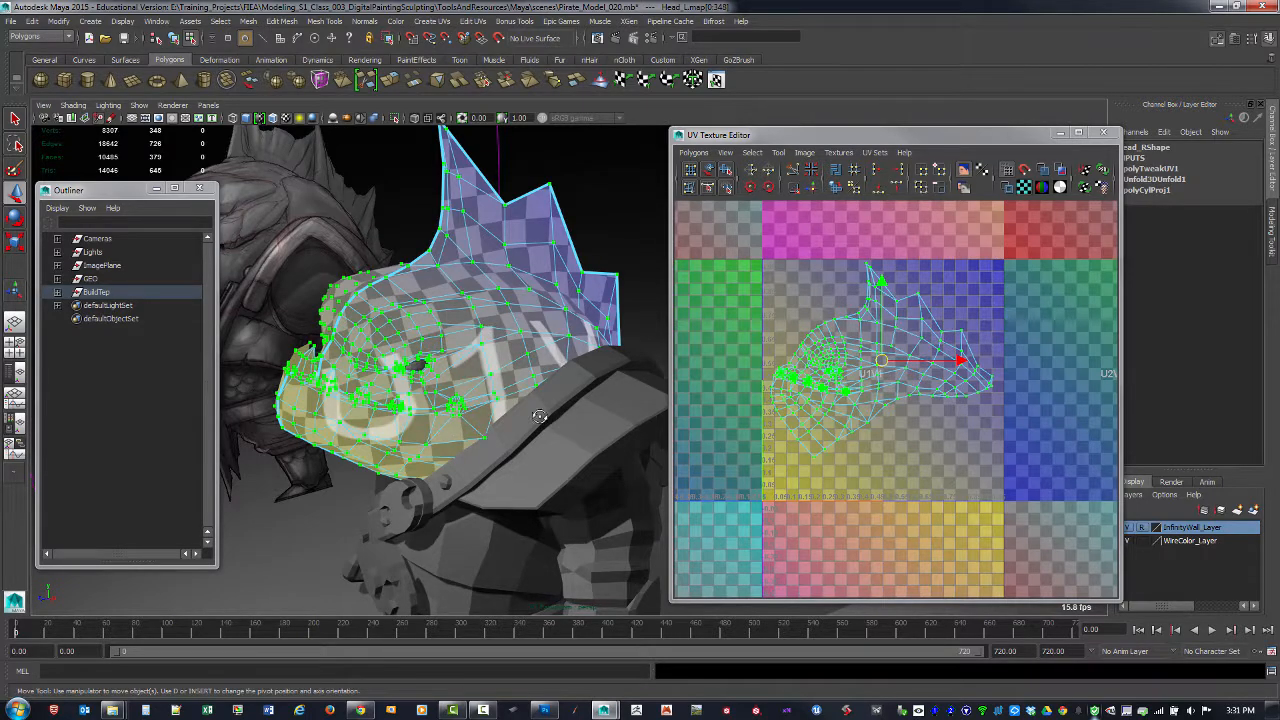
pyautogui.keyDown('alt'); pyautogui.moveTo(539, 416); pyautogui.dragTo(563, 406); pyautogui.keyUp('alt')
pyautogui.click(333, 119)
pyautogui.click(333, 119)
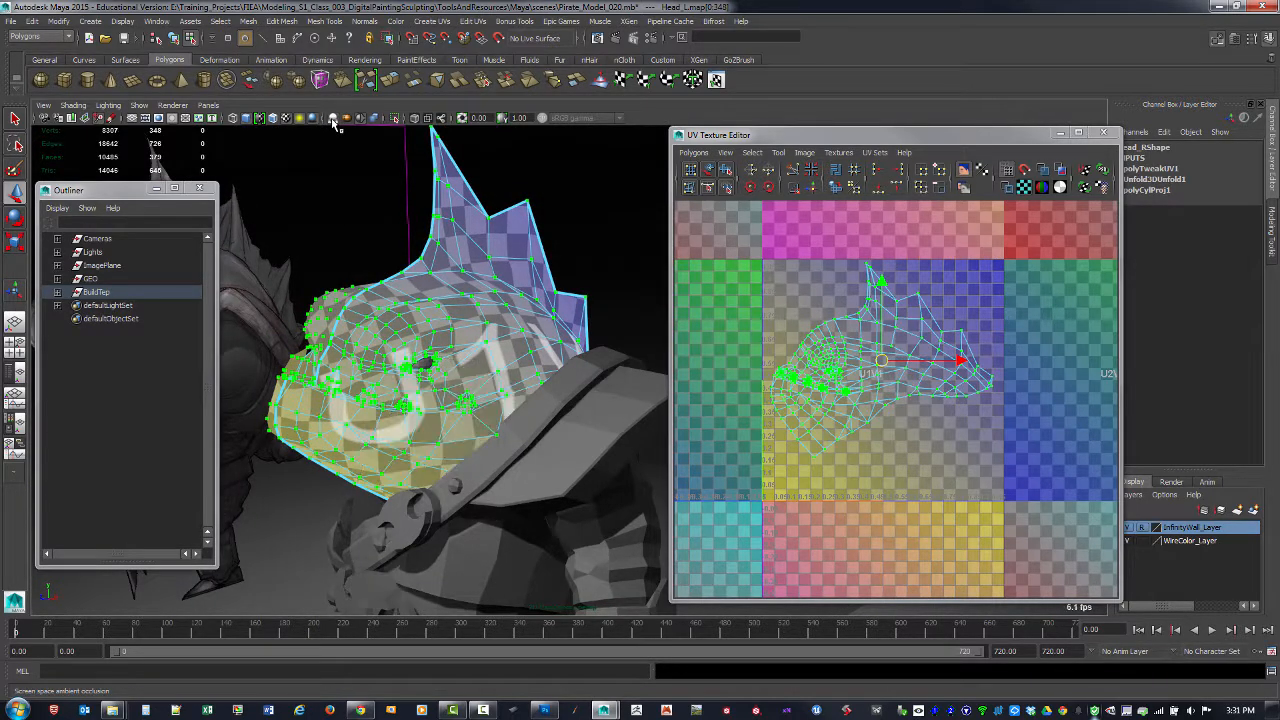
pyautogui.click(334, 119)
pyautogui.click(334, 119)
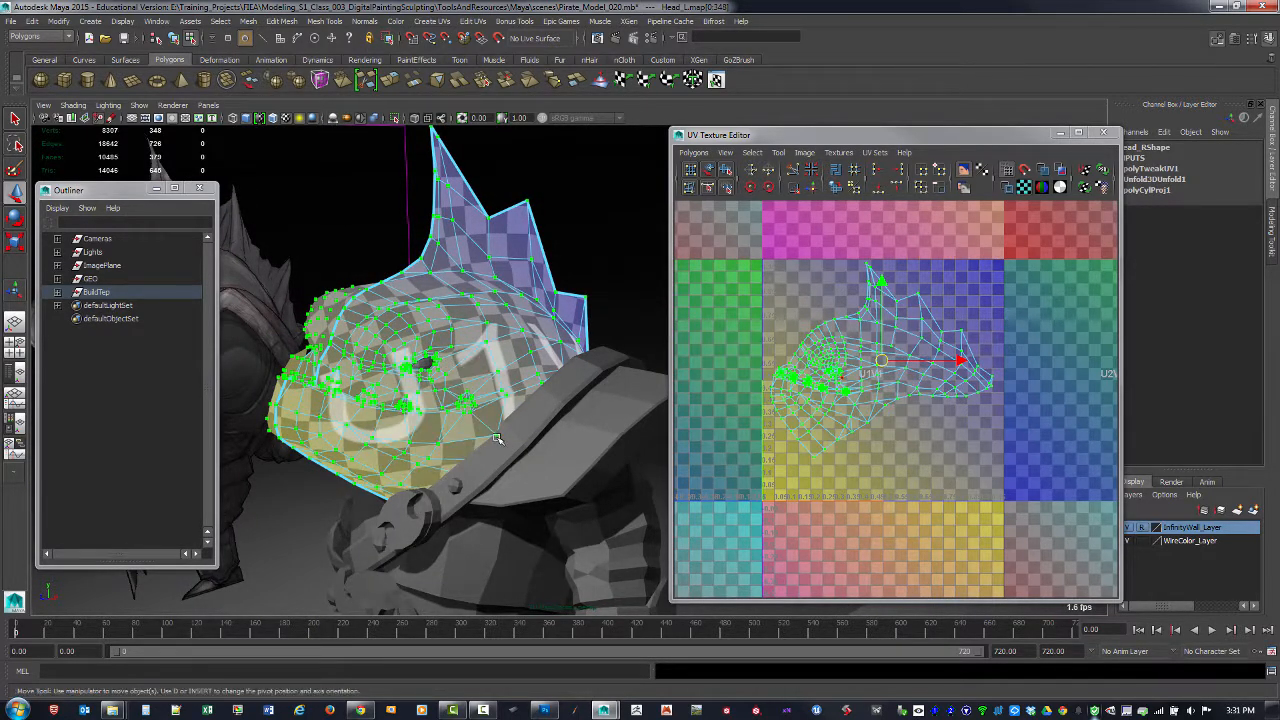
# Step: Examine the checker pattern on the head and the UV layout around the teeth, eye and jaw for stretching
pyautogui.moveTo(491, 437)
pyautogui.keyDown('alt'); pyautogui.mouseDown()
pyautogui.moveTo(512, 435)
pyautogui.moveTo(425, 367)
pyautogui.mouseUp(); pyautogui.keyUp('alt')
pyautogui.scroll(5, 988, 405)
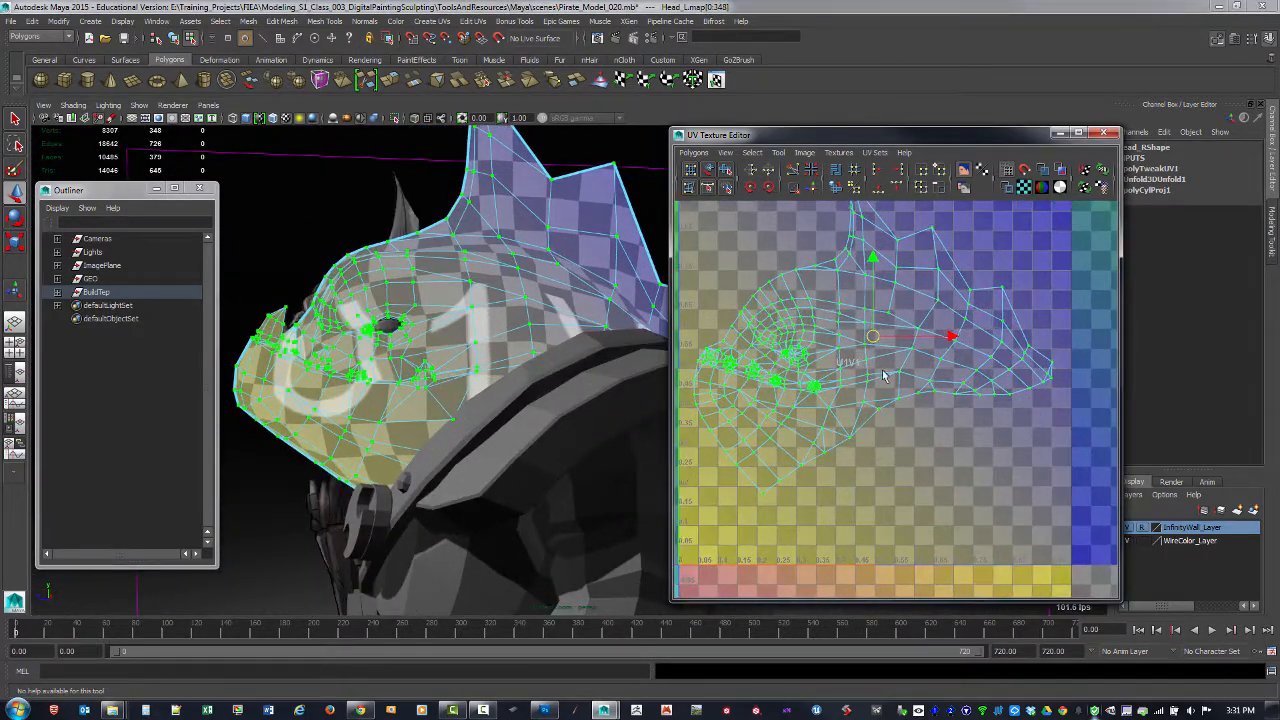
pyautogui.keyDown('alt'); pyautogui.moveTo(761, 347); pyautogui.dragTo(858, 338, button='middle'); pyautogui.keyUp('alt')
pyautogui.keyDown('alt'); pyautogui.moveTo(840, 328); pyautogui.dragTo(1012, 383, button='right'); pyautogui.keyUp('alt')
pyautogui.keyDown('alt'); pyautogui.moveTo(918, 346); pyautogui.dragTo(920, 366, button='middle'); pyautogui.keyUp('alt')
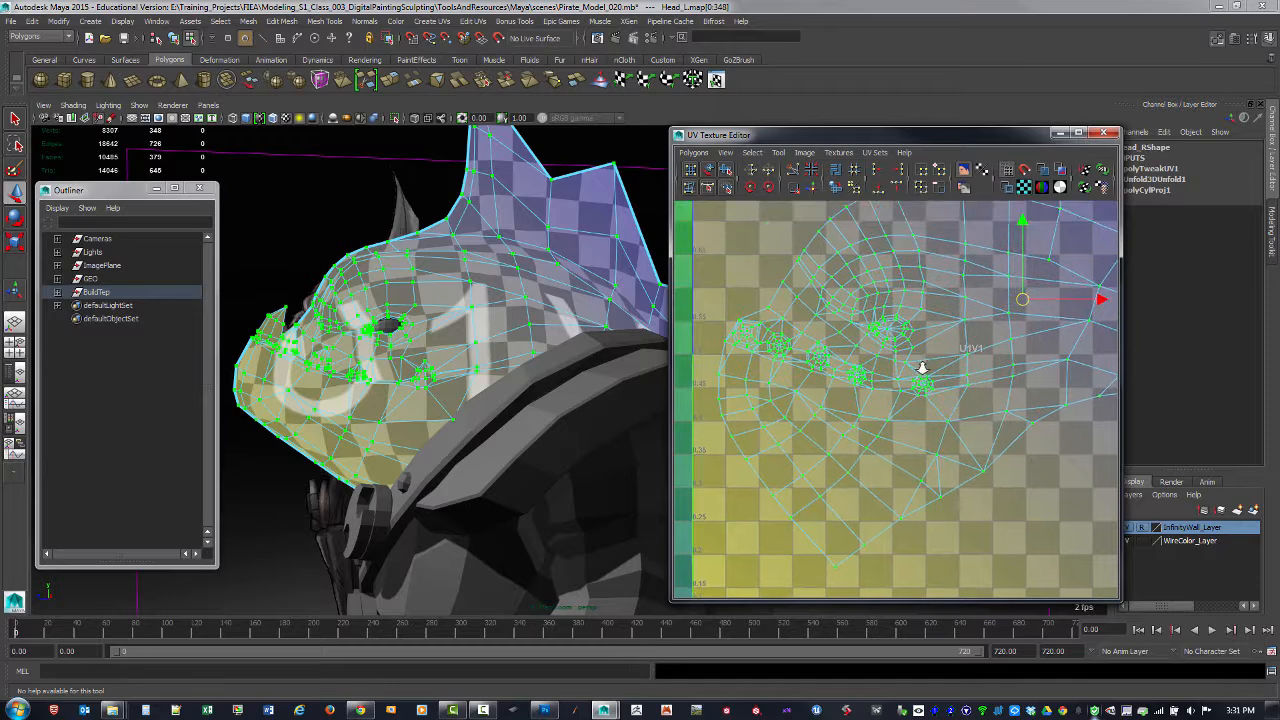
pyautogui.scroll(2, 834, 406)
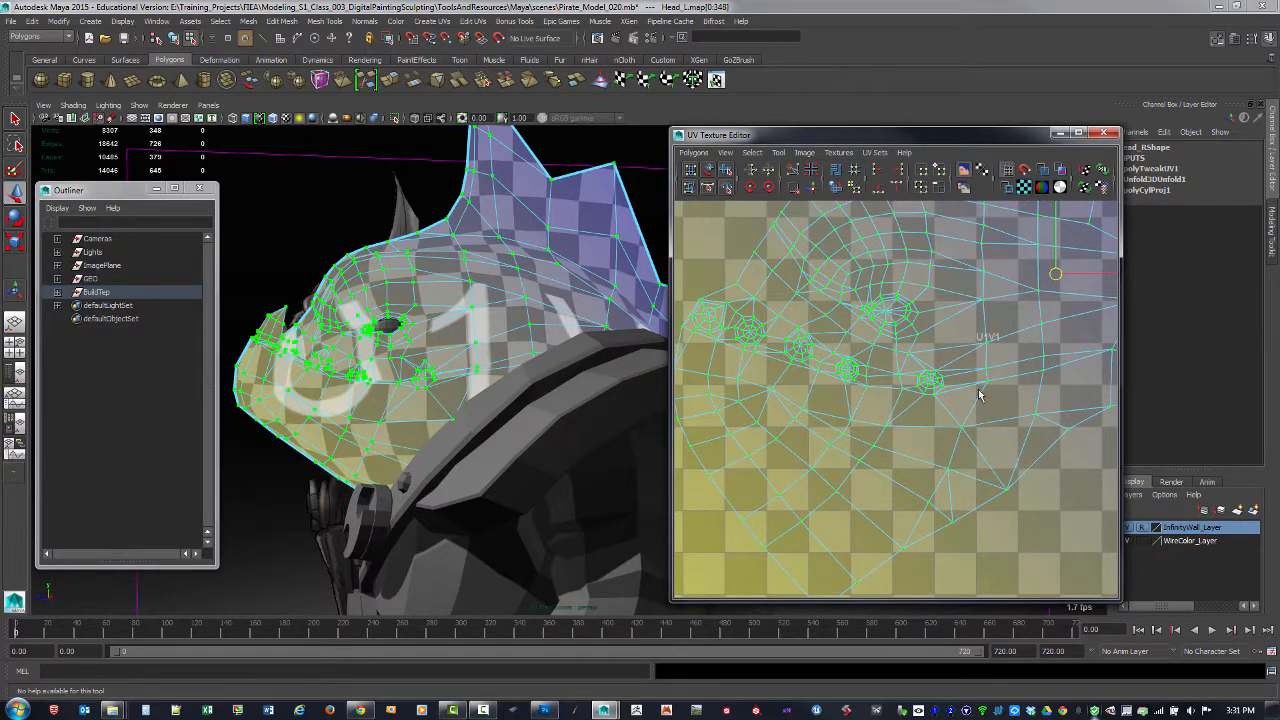
pyautogui.keyDown('alt'); pyautogui.moveTo(1025, 382); pyautogui.dragTo(938, 388, button='right'); pyautogui.keyUp('alt')
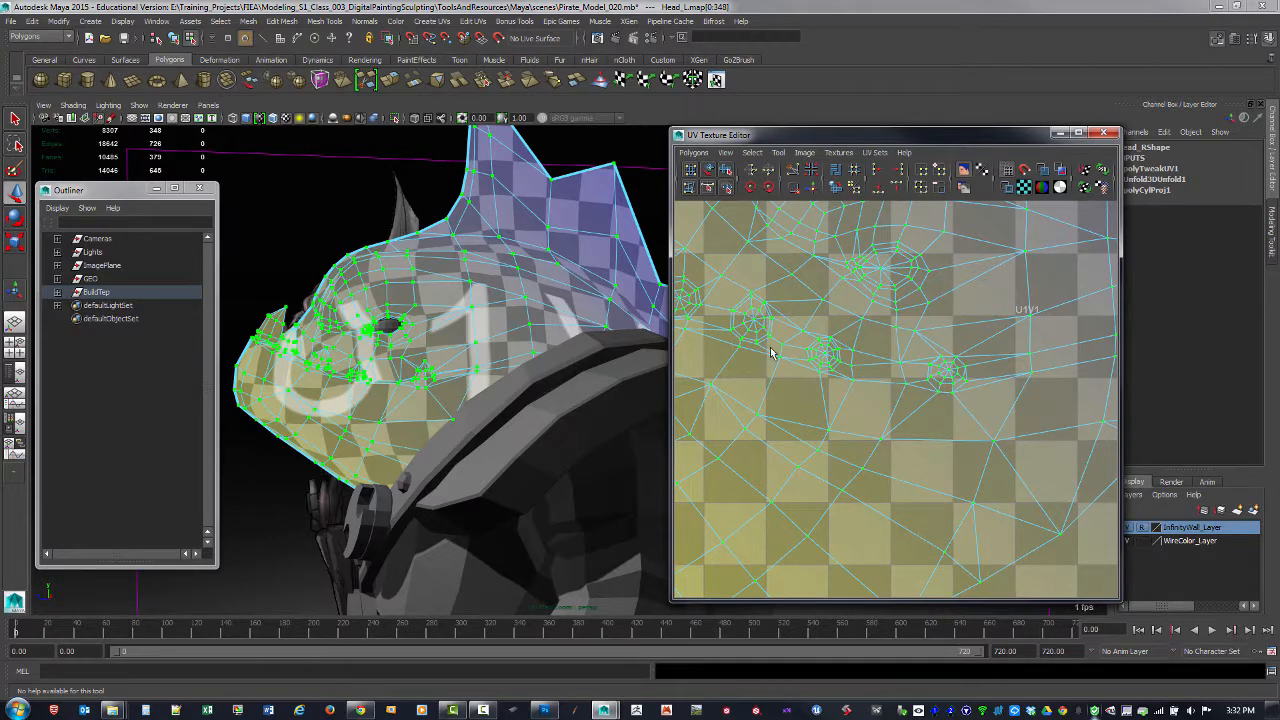
# Step: Examine the unfolded head UVs from the teeth and jaw out to the whole shell within the texture space
pyautogui.keyDown('alt'); pyautogui.moveTo(838, 333); pyautogui.dragTo(963, 349, button='middle'); pyautogui.keyUp('alt')
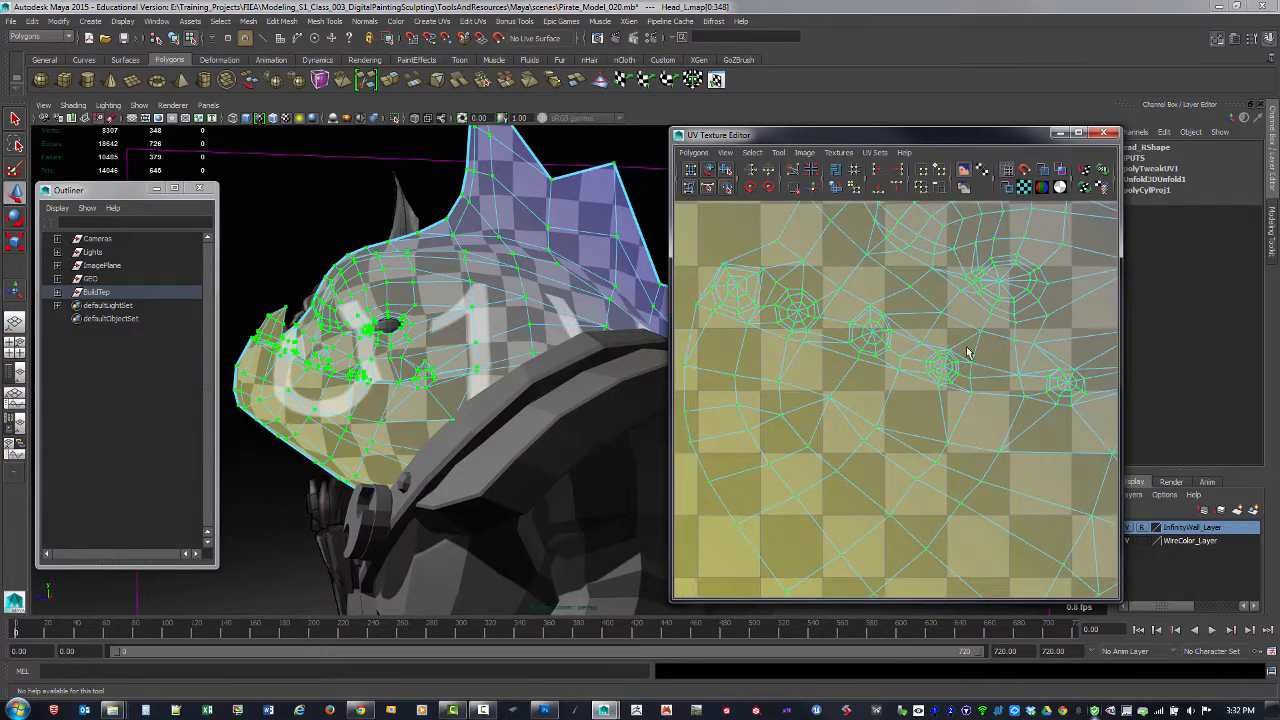
pyautogui.keyDown('alt'); pyautogui.moveTo(963, 349); pyautogui.dragTo(938, 349, button='right'); pyautogui.keyUp('alt')
pyautogui.keyDown('alt'); pyautogui.moveTo(862, 348); pyautogui.dragTo(934, 371, button='middle'); pyautogui.keyUp('alt')
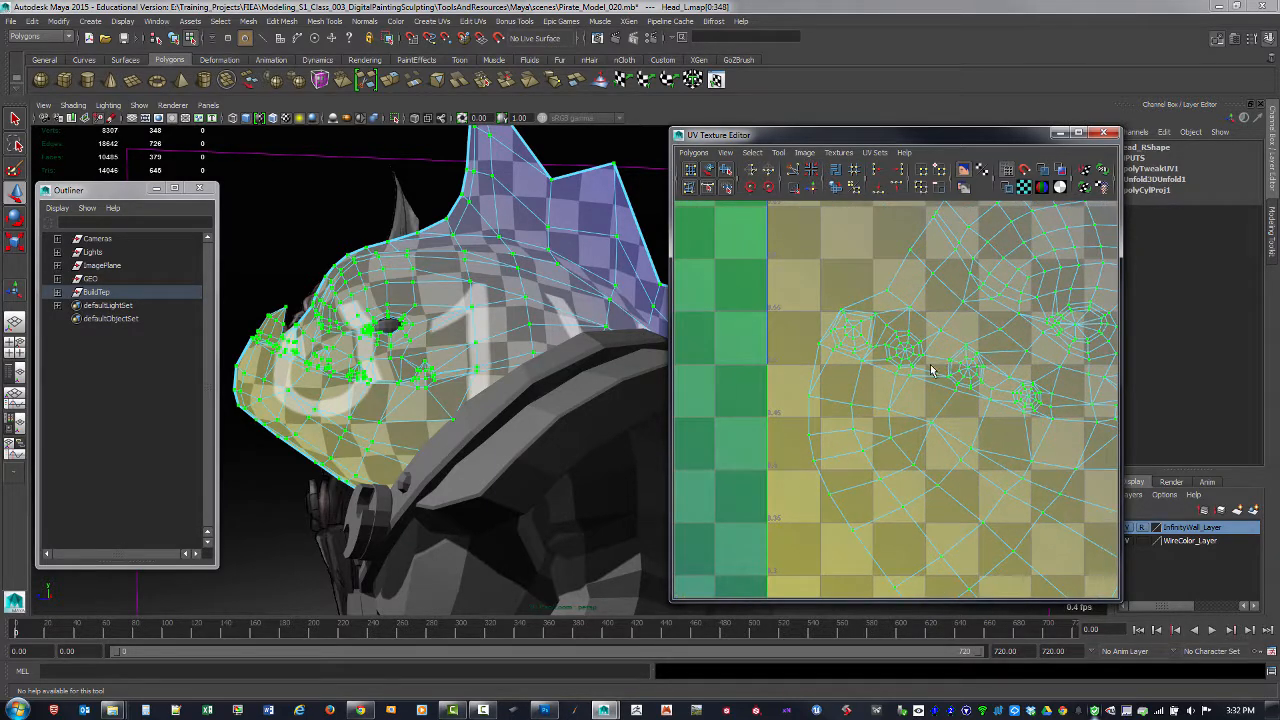
pyautogui.keyDown('alt'); pyautogui.moveTo(992, 371); pyautogui.dragTo(889, 337, button='right'); pyautogui.keyUp('alt')
pyautogui.keyDown('alt'); pyautogui.moveTo(1011, 367); pyautogui.dragTo(925, 355, button='middle'); pyautogui.keyUp('alt')
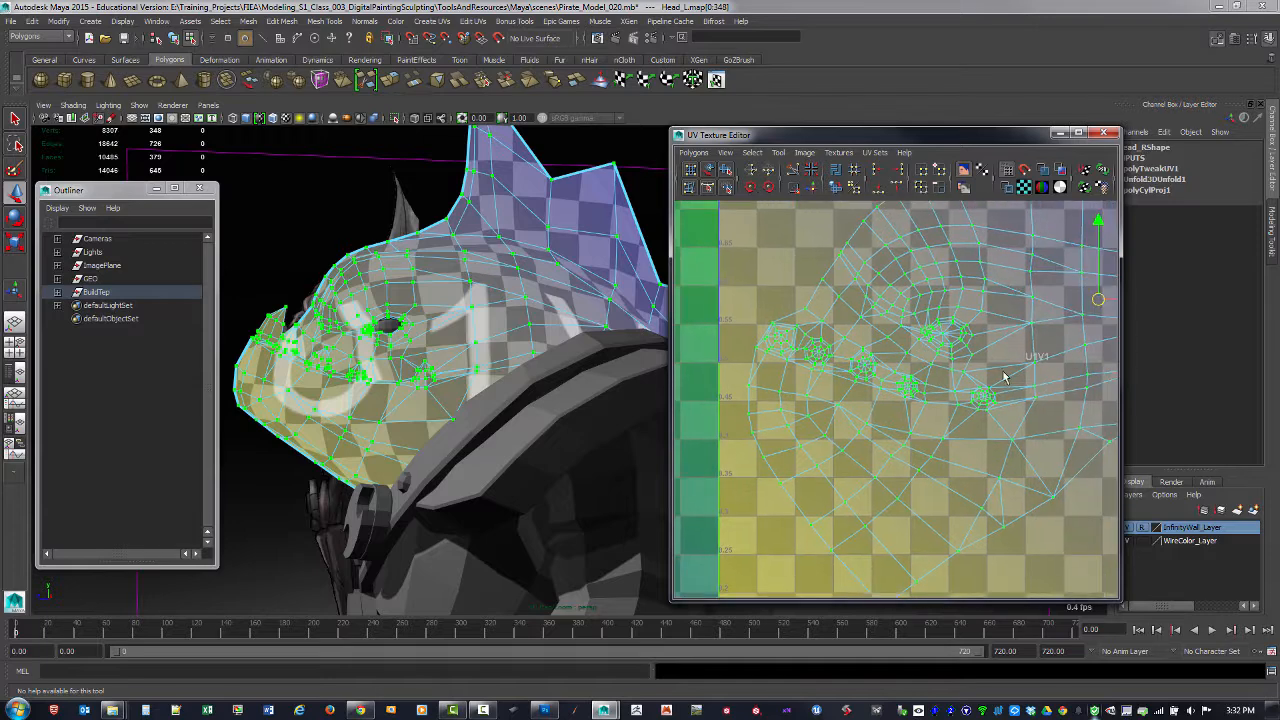
pyautogui.keyDown('alt'); pyautogui.moveTo(1035, 378); pyautogui.dragTo(831, 323, button='right'); pyautogui.keyUp('alt')
pyautogui.keyDown('alt'); pyautogui.moveTo(977, 379); pyautogui.dragTo(909, 391, button='middle'); pyautogui.keyUp('alt')
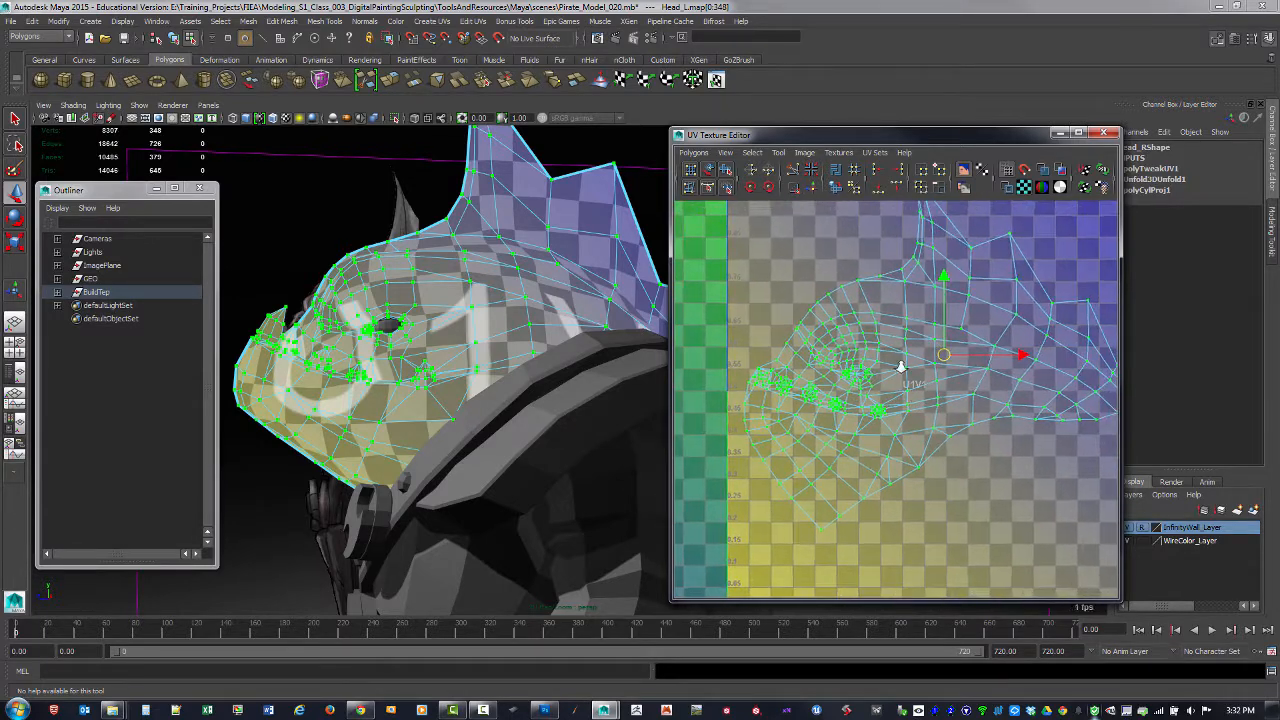
pyautogui.keyDown('alt'); pyautogui.moveTo(900, 364); pyautogui.dragTo(876, 354, button='right'); pyautogui.keyUp('alt')
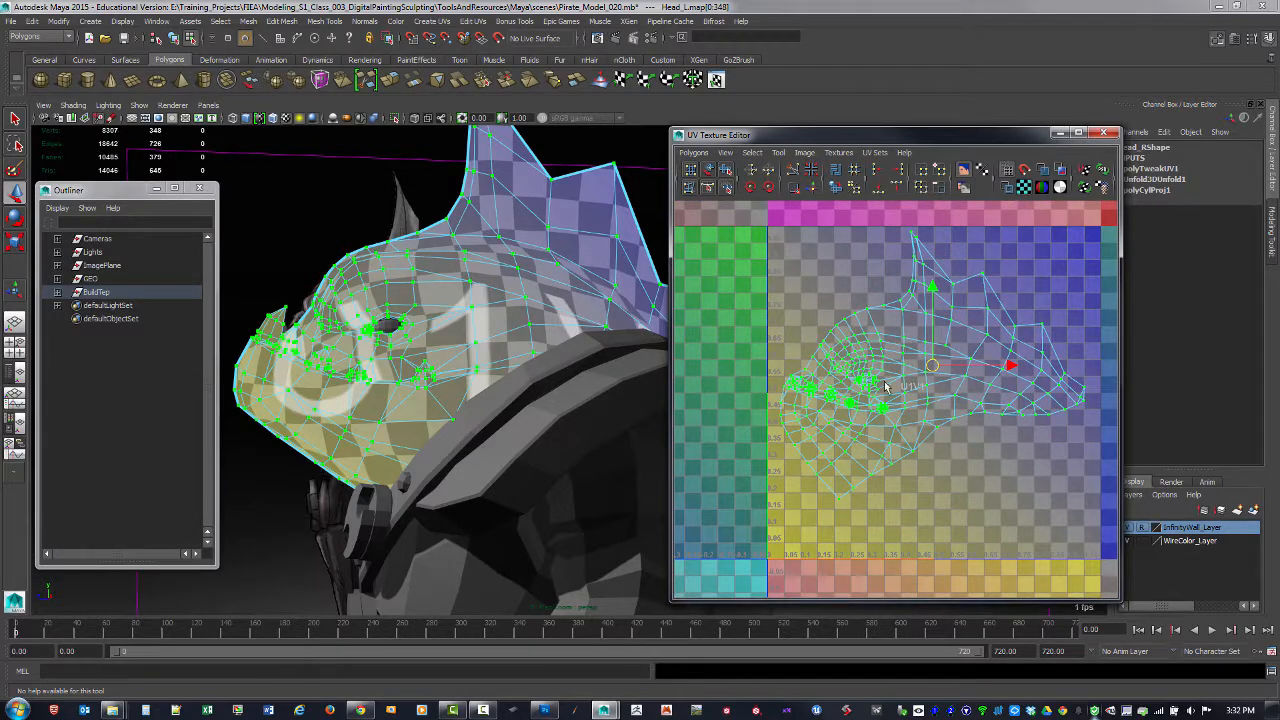
# Step: Return to object mode and examine the checker pattern on both halves of the head from the front and side
pyautogui.keyDown('alt'); pyautogui.moveTo(457, 346); pyautogui.dragTo(382, 378); pyautogui.keyUp('alt')
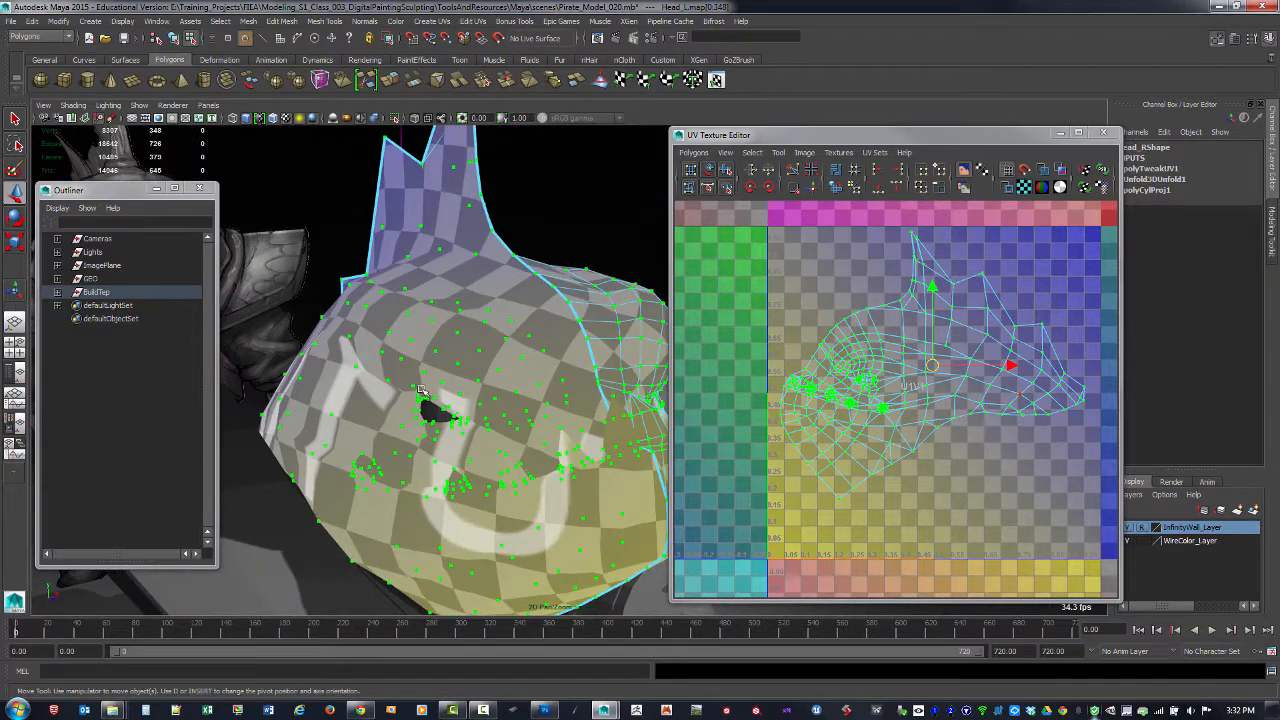
pyautogui.keyDown('alt'); pyautogui.moveTo(634, 377); pyautogui.dragTo(548, 379); pyautogui.keyUp('alt')
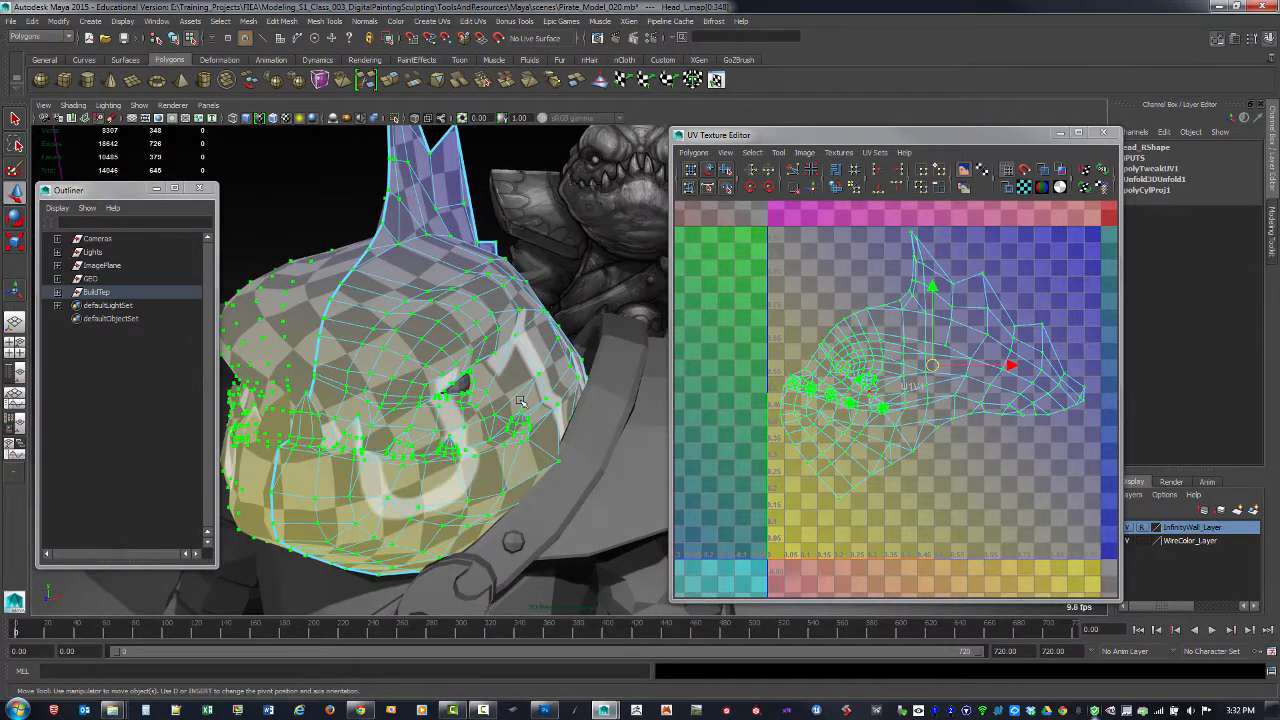
pyautogui.keyDown('alt'); pyautogui.moveTo(520, 400); pyautogui.dragTo(415, 372, button='right'); pyautogui.keyUp('alt')
pyautogui.press('F8')
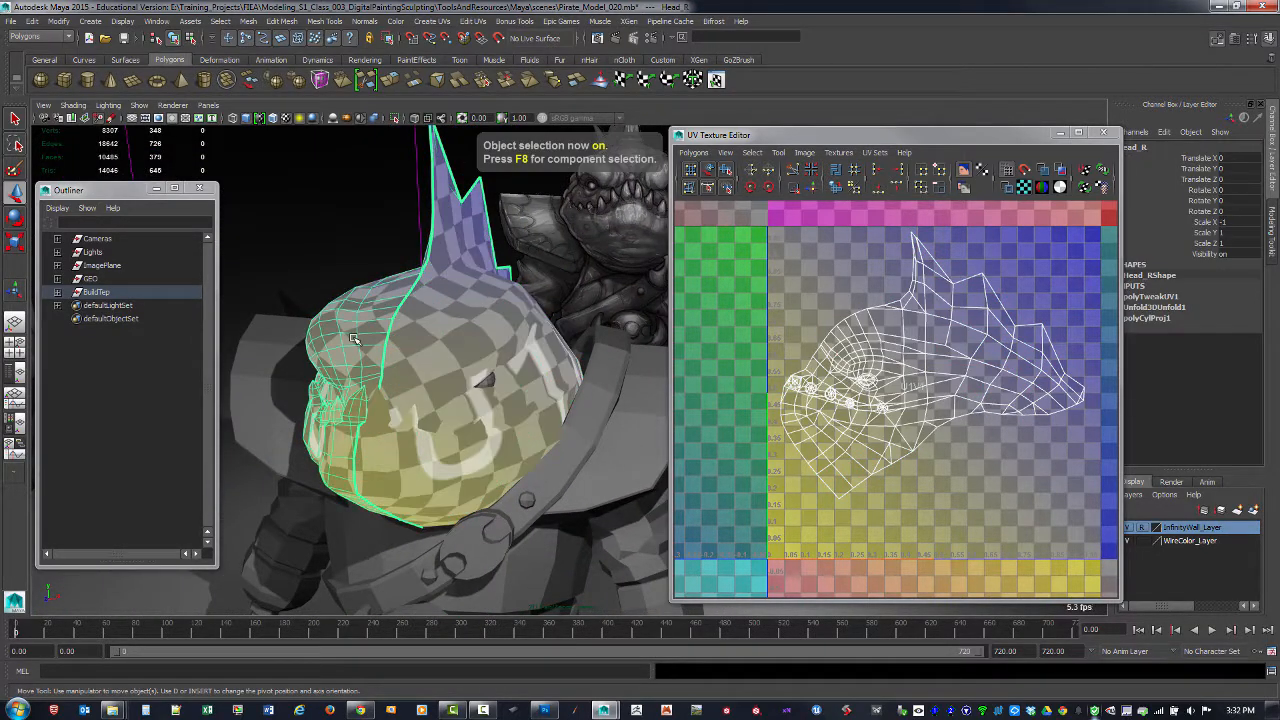
pyautogui.keyDown('alt'); pyautogui.moveTo(383, 480); pyautogui.dragTo(483, 412); pyautogui.keyUp('alt')
pyautogui.keyDown('alt'); pyautogui.moveTo(483, 412); pyautogui.dragTo(514, 429, button='right'); pyautogui.keyUp('alt')
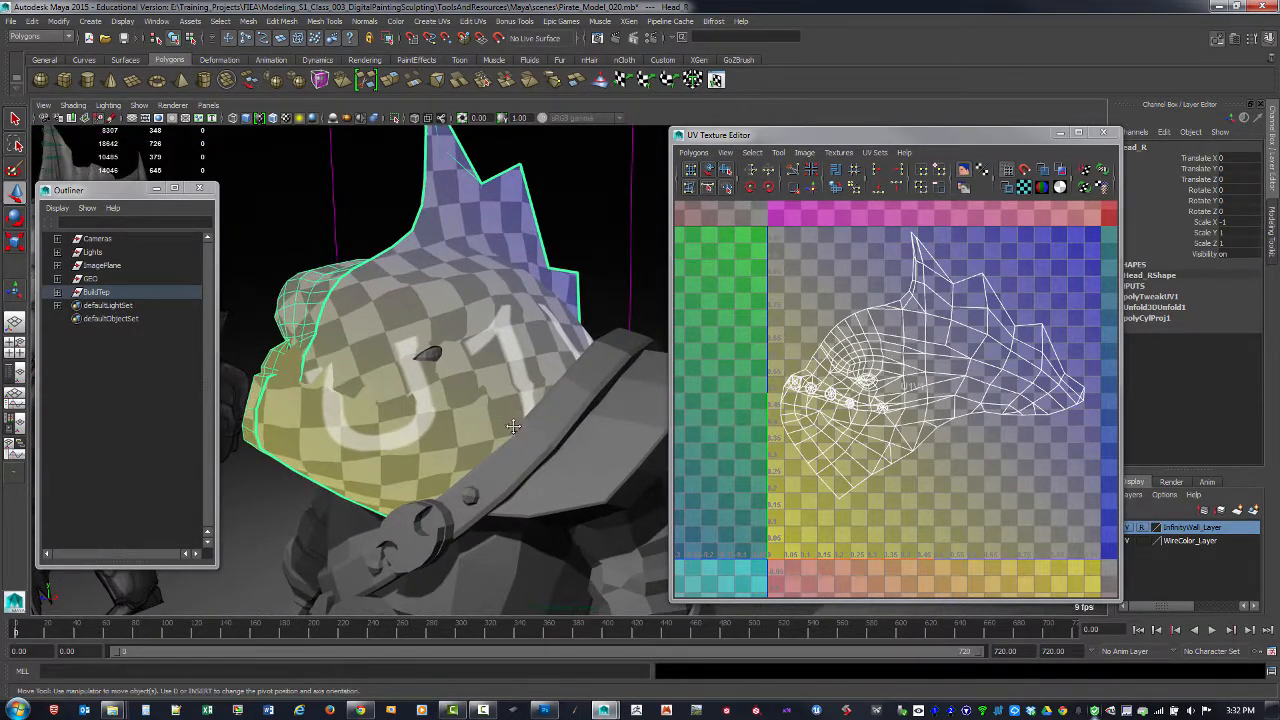
pyautogui.keyDown('alt'); pyautogui.moveTo(514, 429); pyautogui.dragTo(543, 443, button='middle'); pyautogui.keyUp('alt')
pyautogui.keyDown('alt'); pyautogui.moveTo(543, 443); pyautogui.dragTo(572, 450); pyautogui.keyUp('alt')
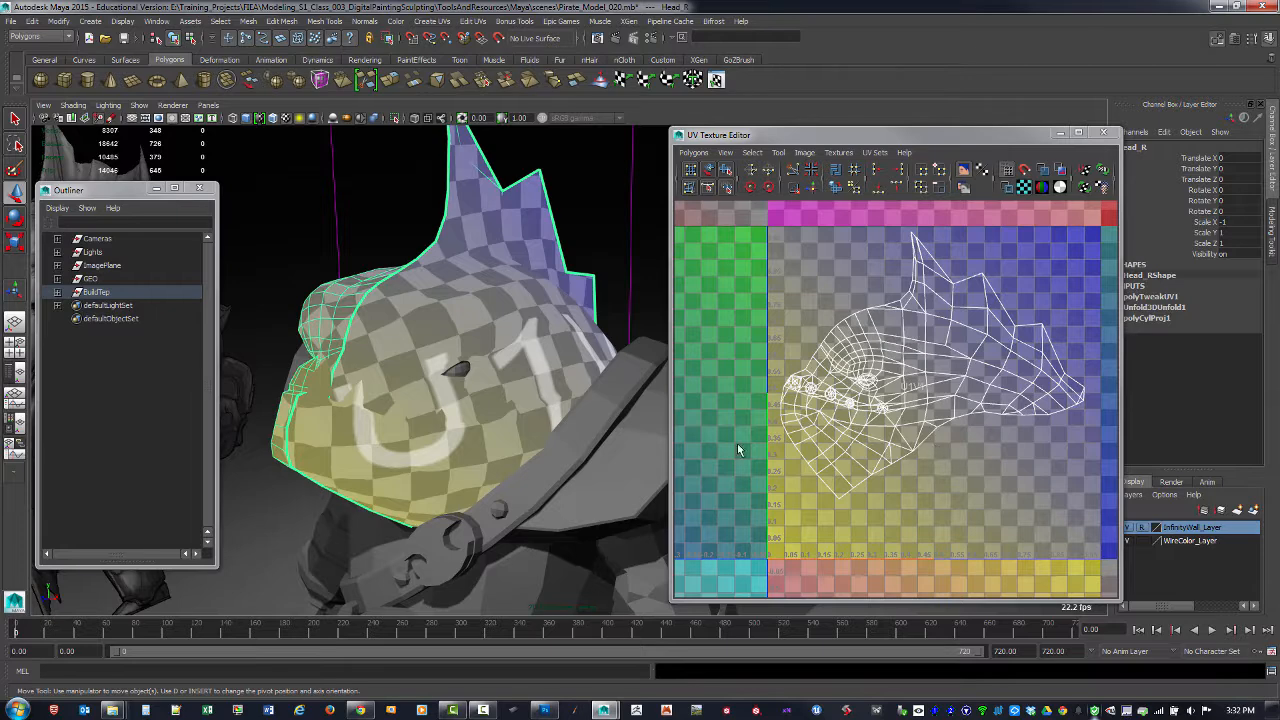
# Step: Inspect the left chest cover and unhide the ChestCover_FrontBackUVs mesh in the BuildTep group
pyautogui.keyDown('alt'); pyautogui.moveTo(634, 498); pyautogui.dragTo(611, 420, button='middle'); pyautogui.keyUp('alt')
pyautogui.keyDown('alt'); pyautogui.moveTo(611, 420); pyautogui.dragTo(560, 495, button='right'); pyautogui.keyUp('alt')
pyautogui.click(532, 512)
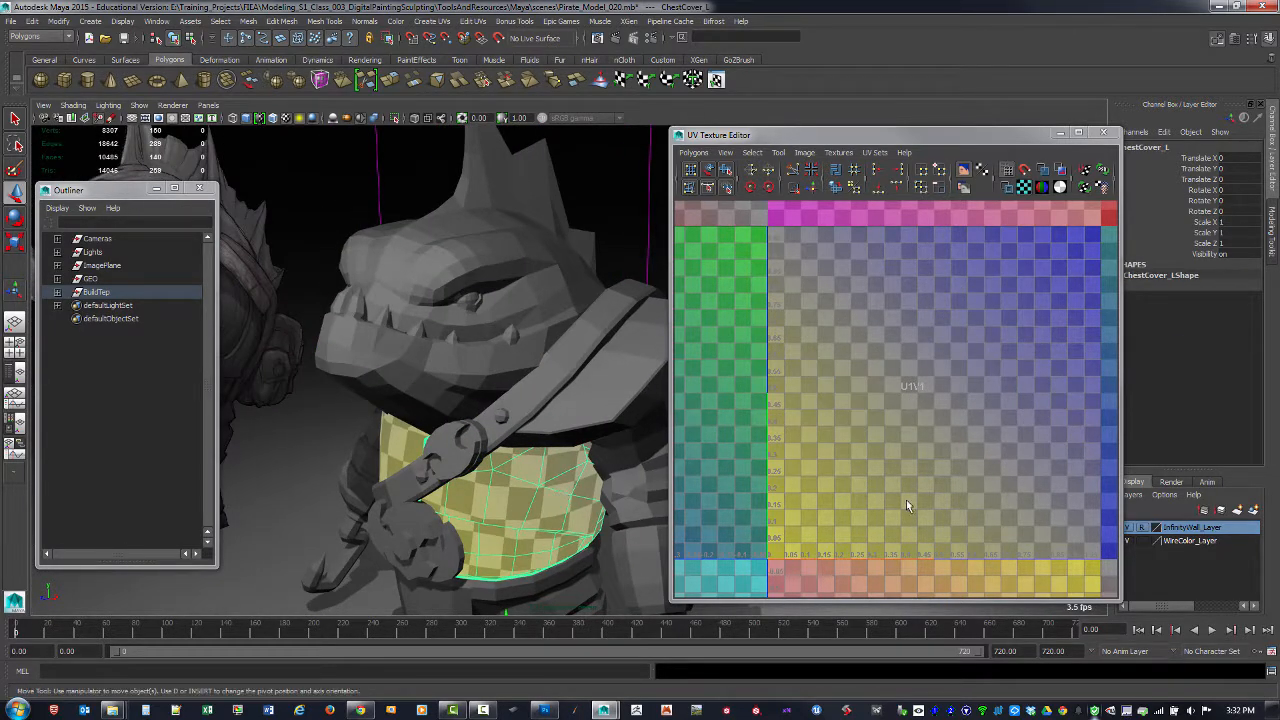
pyautogui.click(57, 292)
pyautogui.scroll(-3, 108, 476)
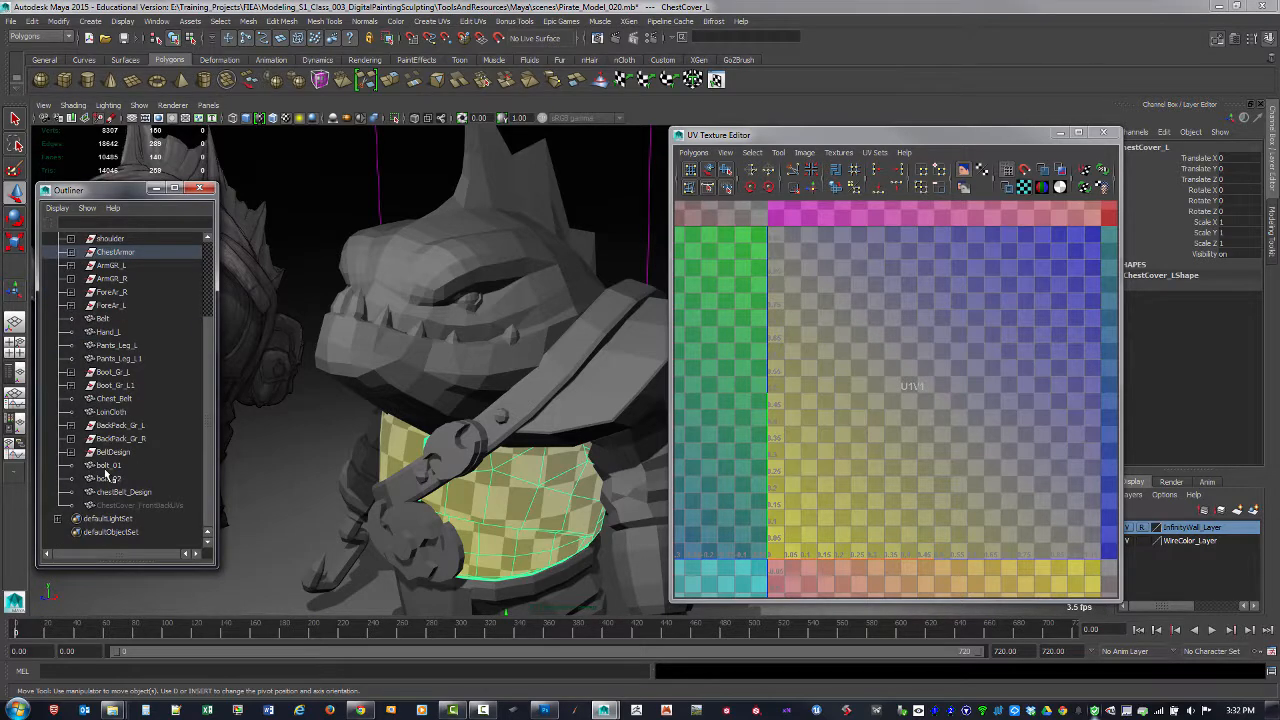
pyautogui.click(115, 506)
pyautogui.hotkey('shift', 'h')
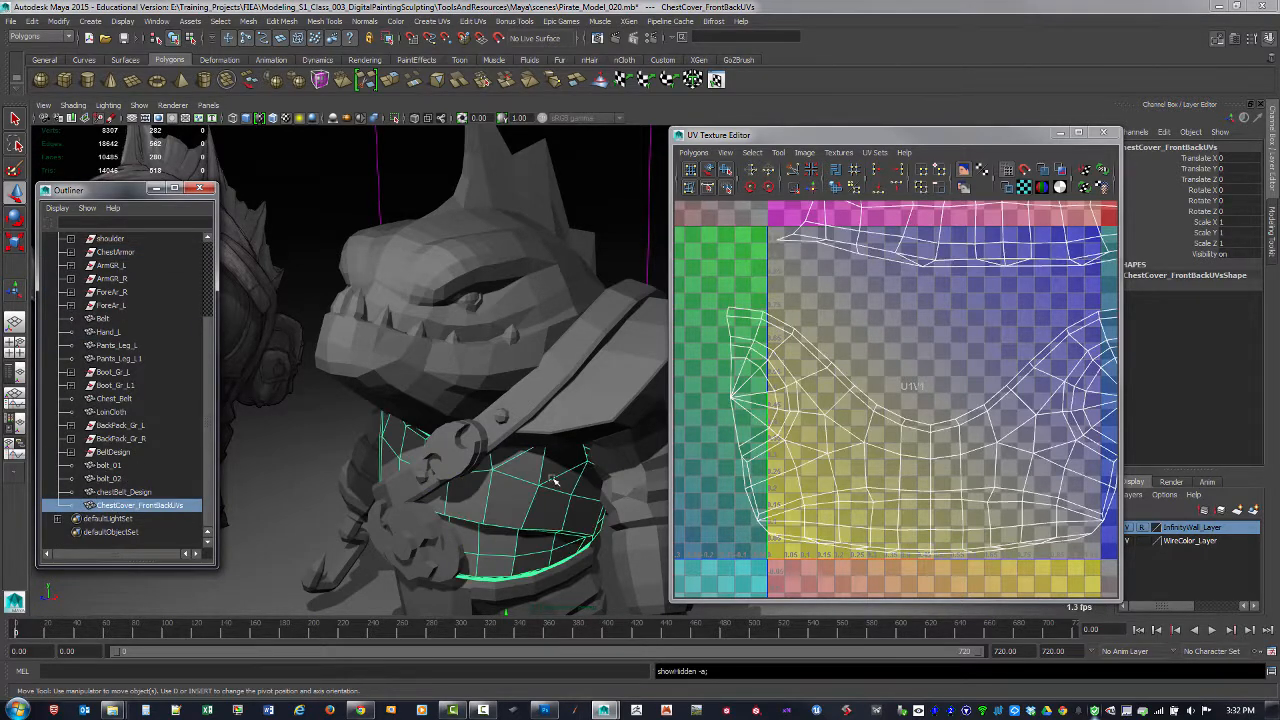
# Step: Compare the chest cover's front and back UV shells with the head UVs and hide ChestCover_FrontBackUVs again
pyautogui.scroll(-5, 797, 437)
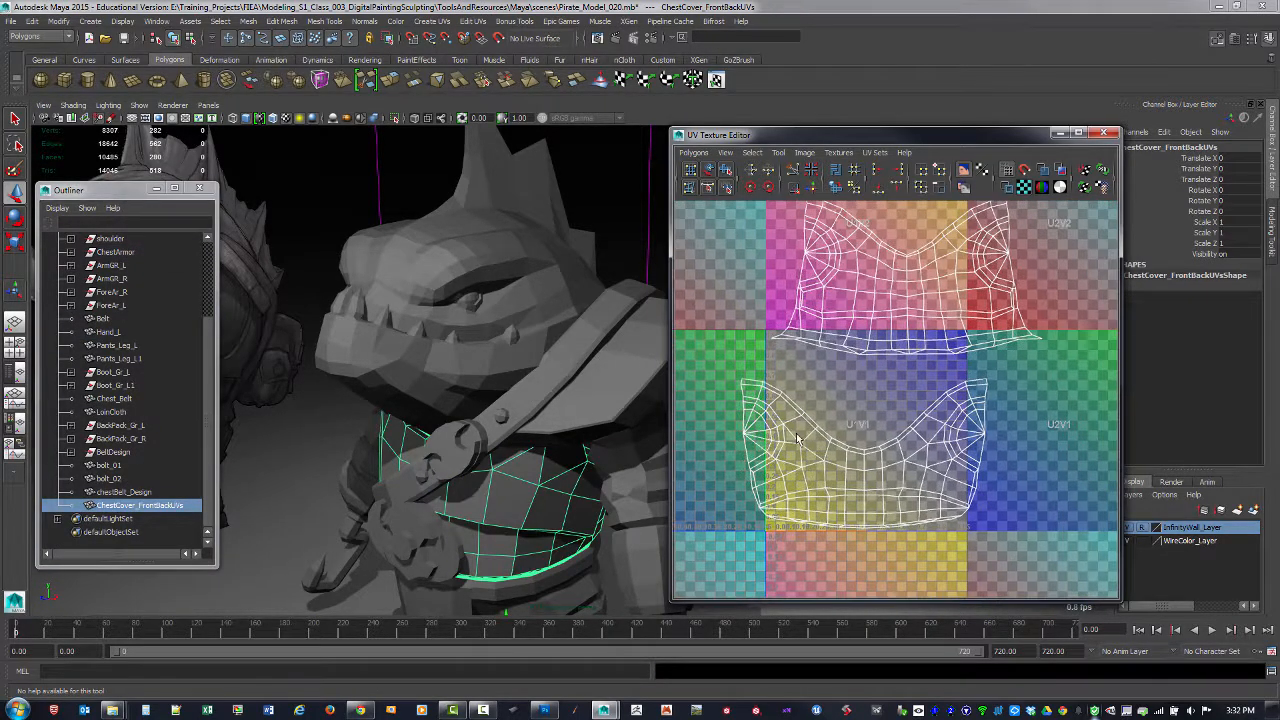
pyautogui.keyDown('alt'); pyautogui.moveTo(823, 440); pyautogui.dragTo(818, 452, button='middle'); pyautogui.keyUp('alt')
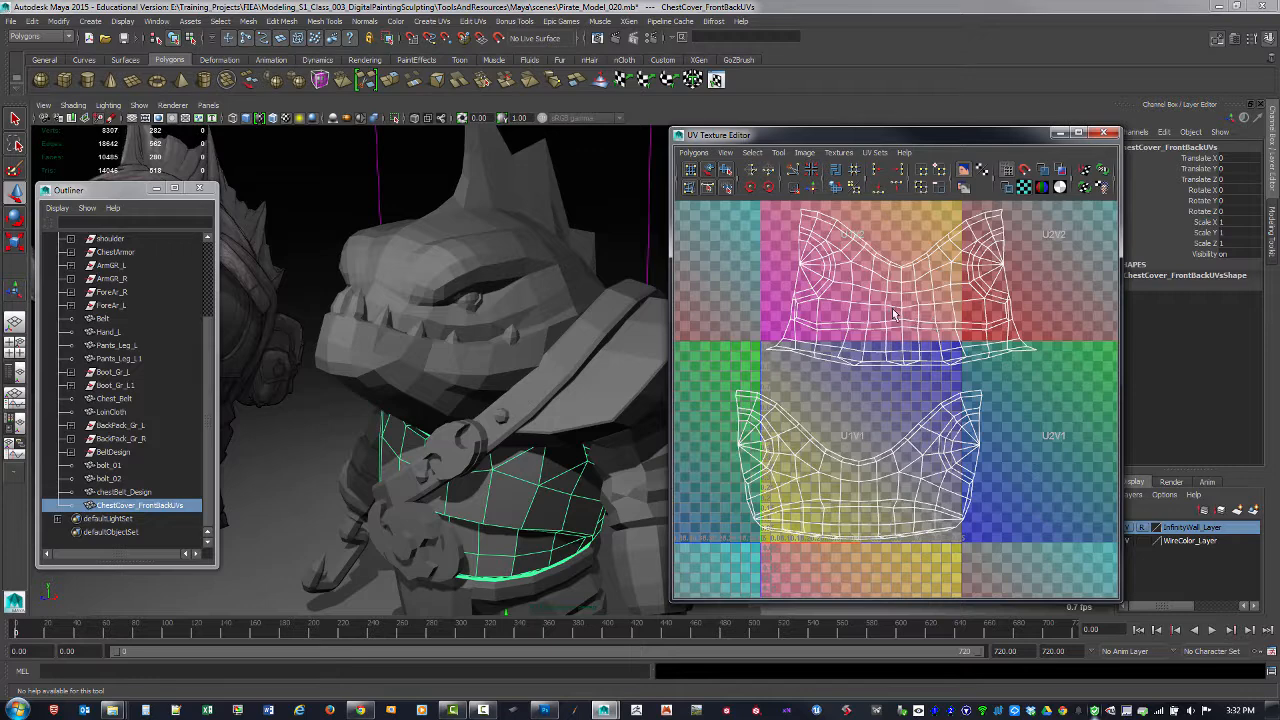
pyautogui.keyDown('alt'); pyautogui.moveTo(862, 296); pyautogui.dragTo(858, 320, button='middle'); pyautogui.keyUp('alt')
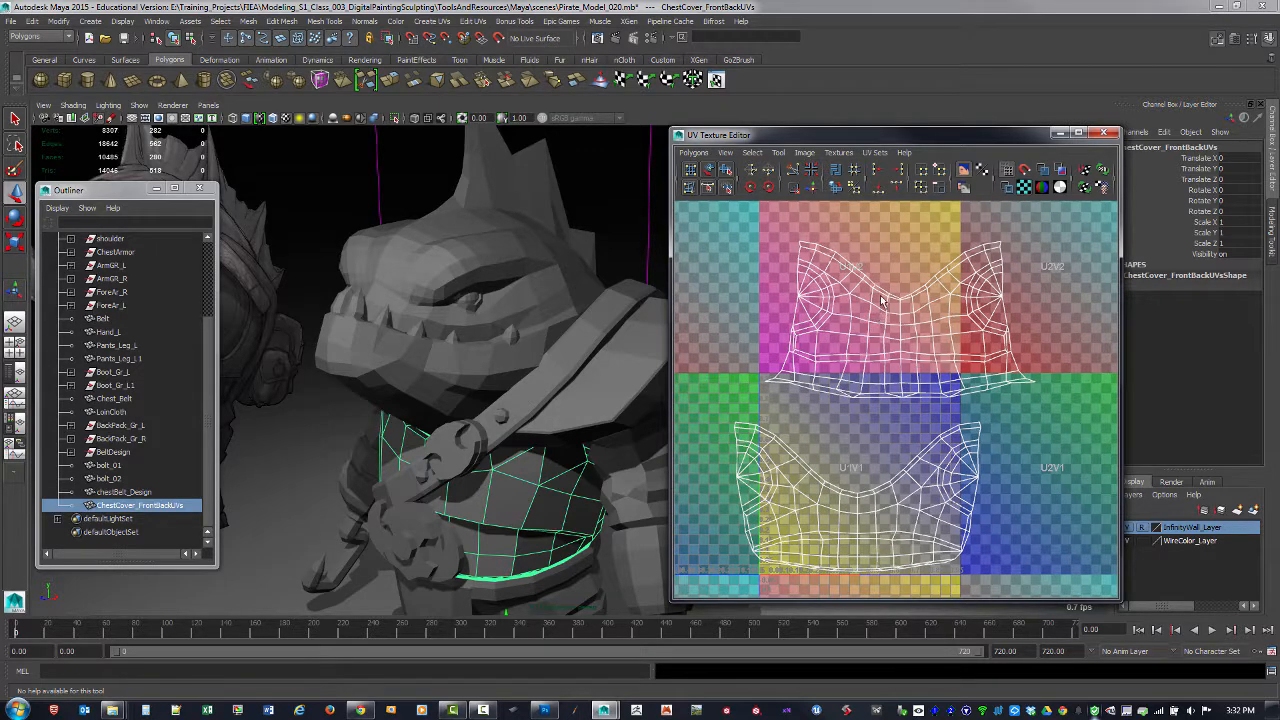
pyautogui.click(400, 352)
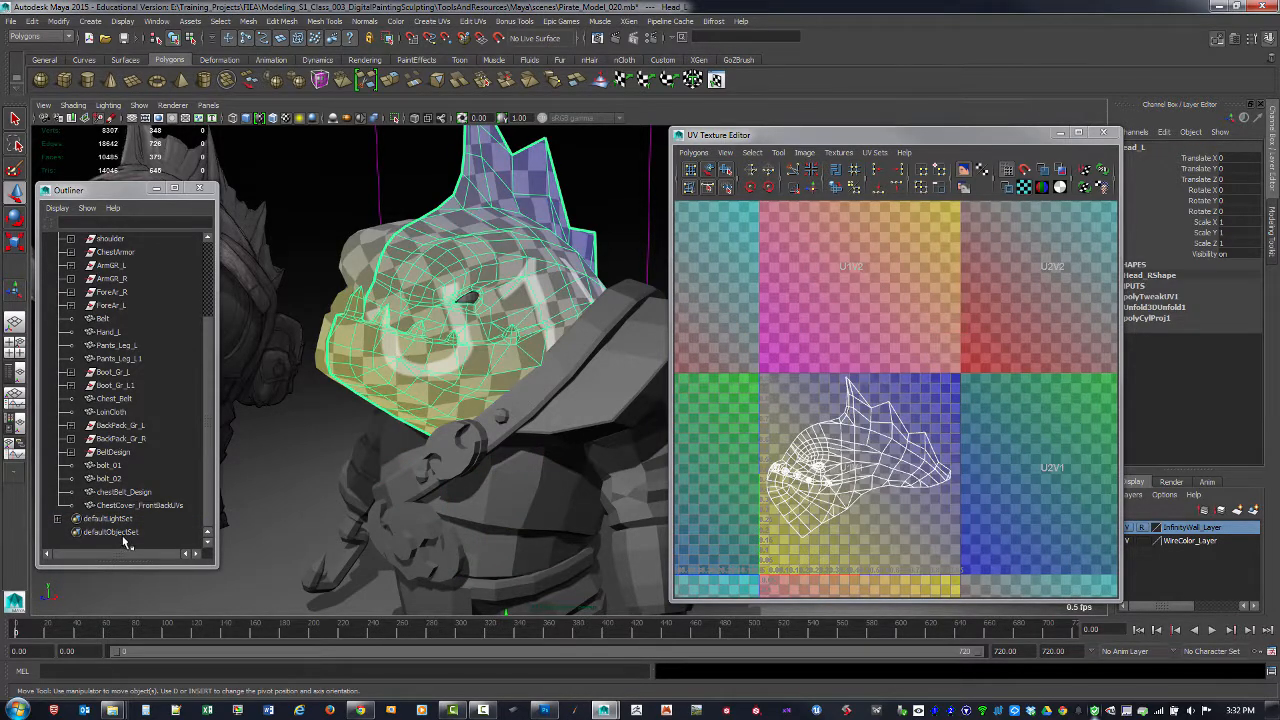
pyautogui.click(152, 508)
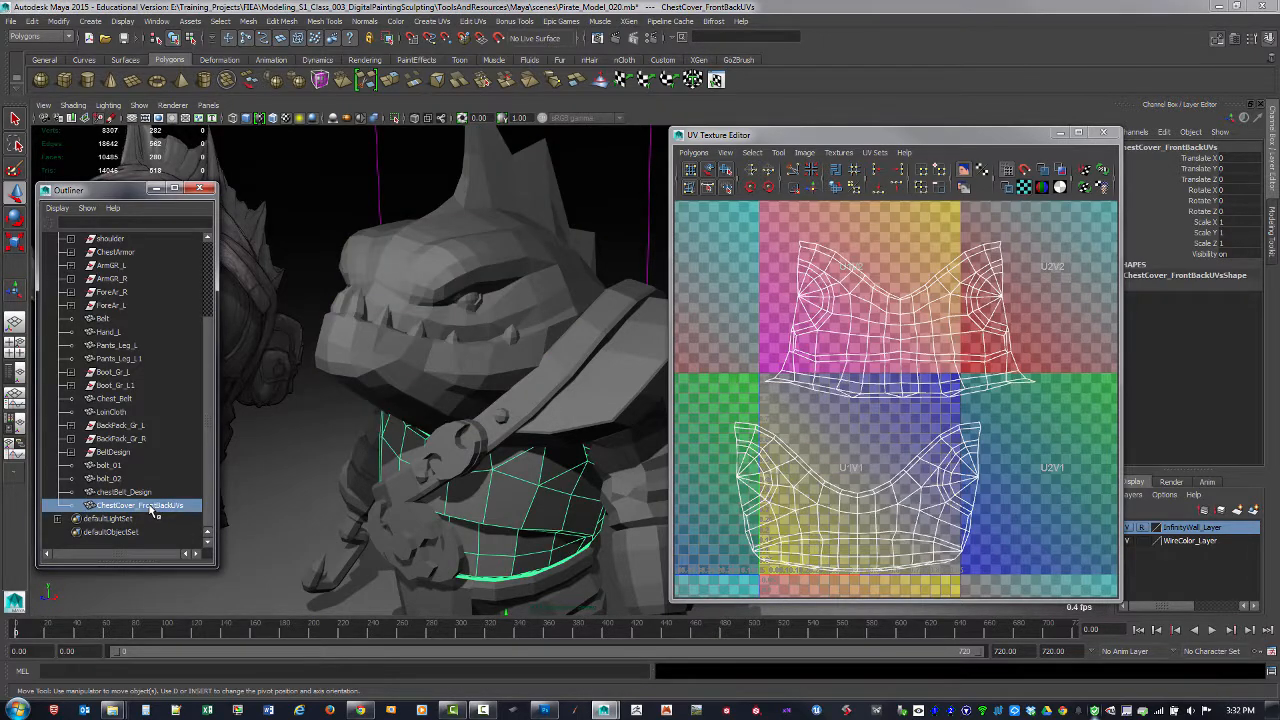
pyautogui.hotkey('ctrl', 'h')
# Step: Duplicate the left head half Head_L and take the copy out of the BuildTep group
pyautogui.click(497, 272)
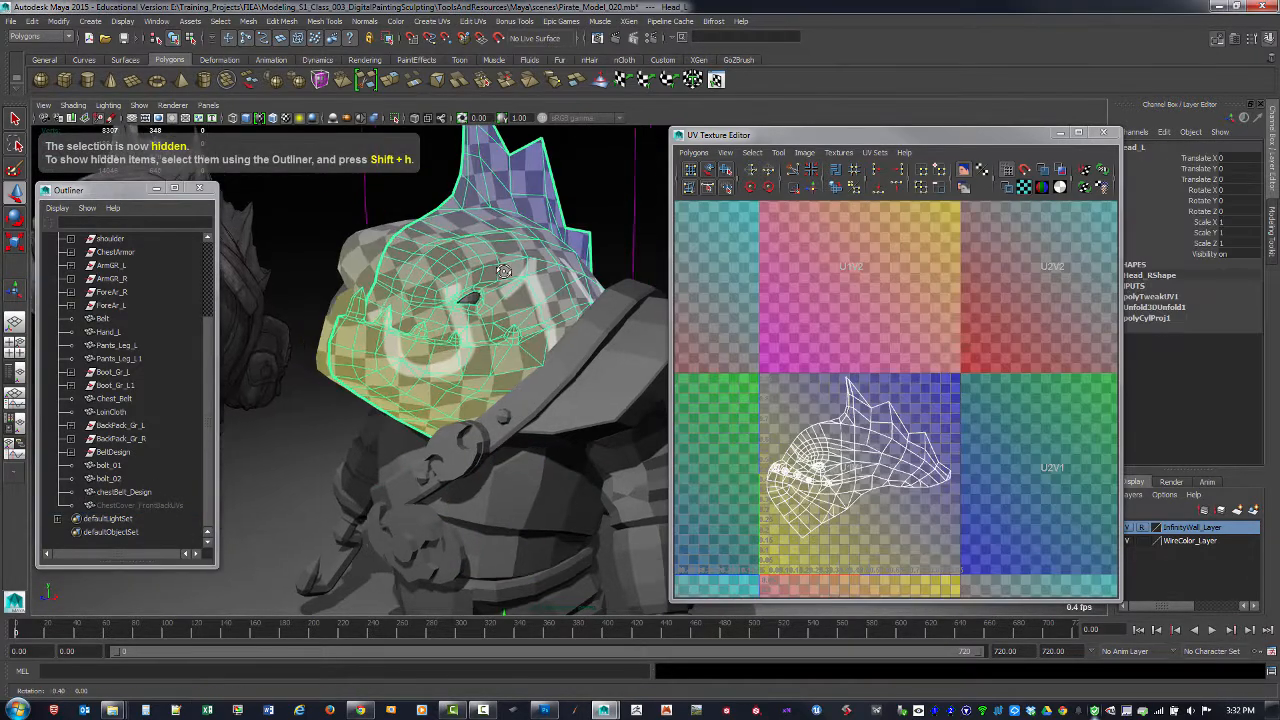
pyautogui.scroll(3, 140, 395)
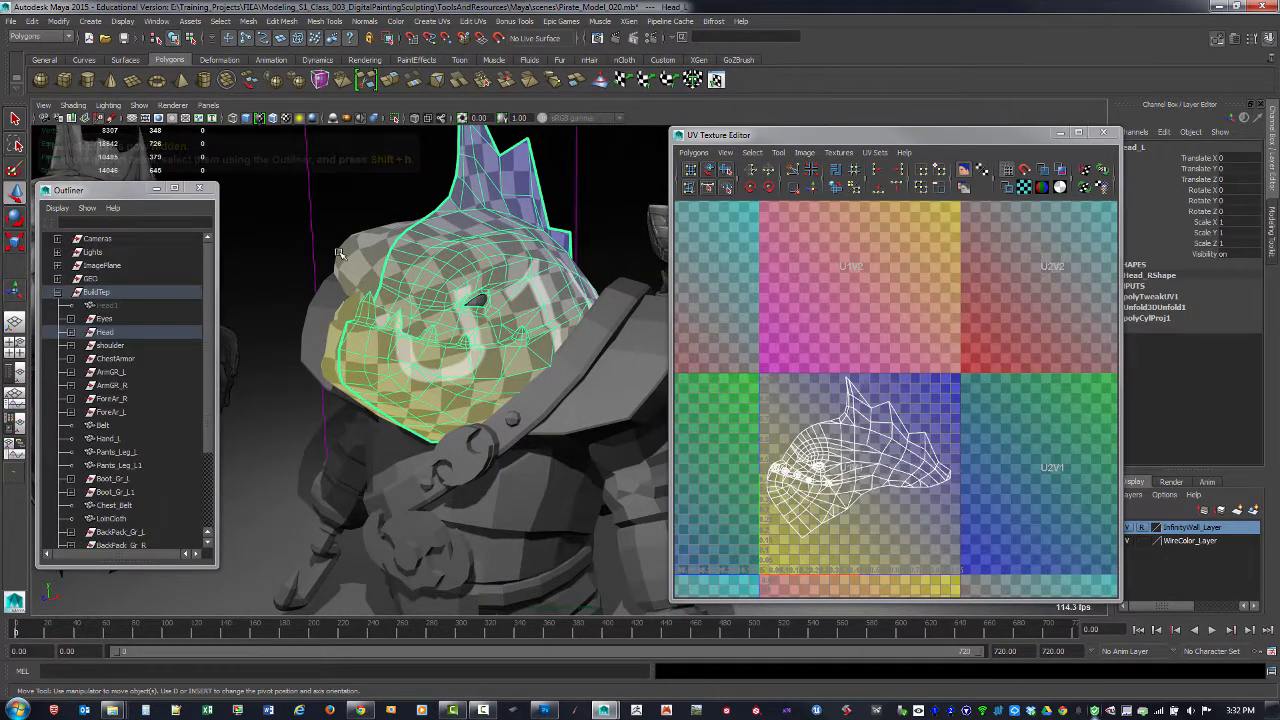
pyautogui.hotkey('ctrl', 'd')
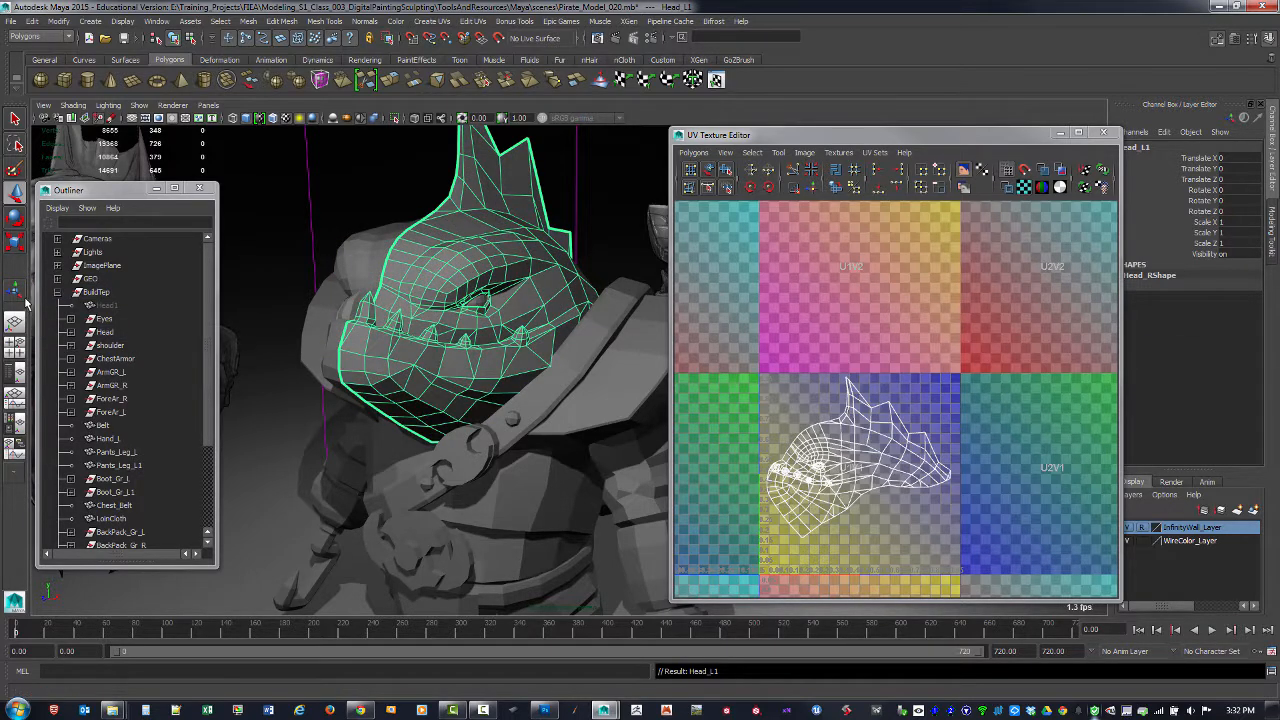
# Step: Collapse the BuildTep group and hide it so only the duplicated head half remains of the character
pyautogui.click(57, 291)
pyautogui.click(102, 292)
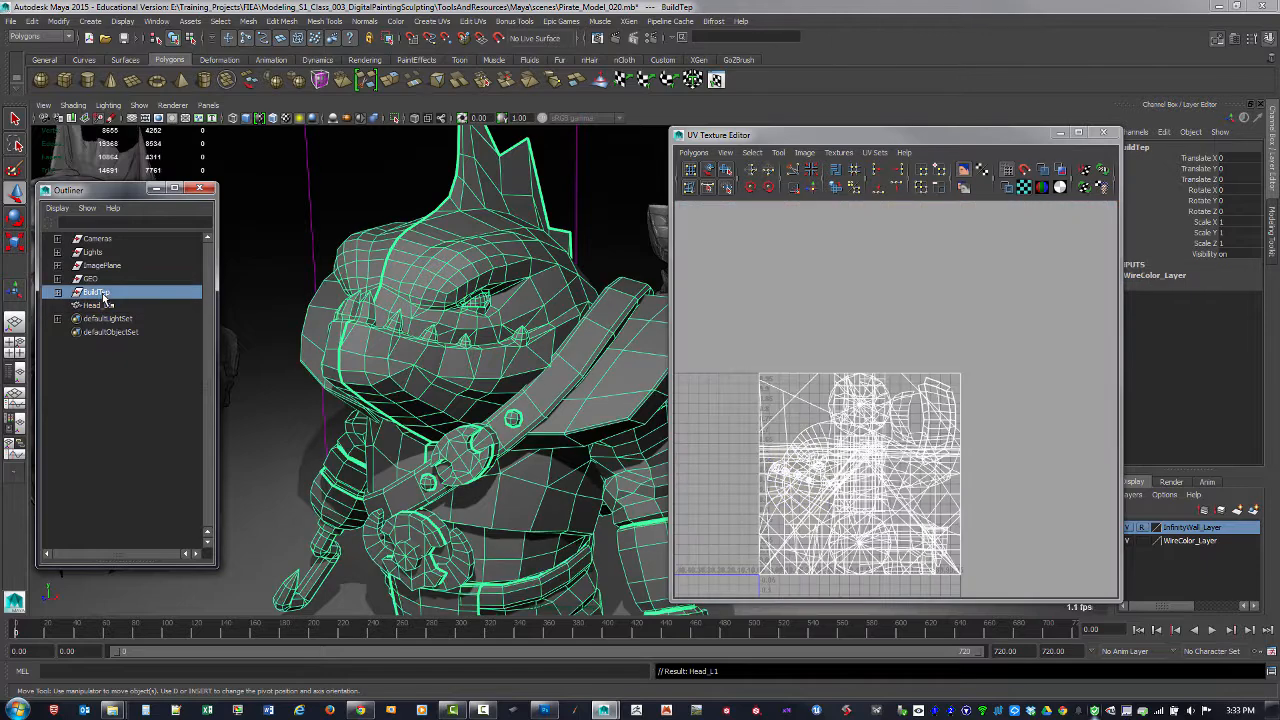
pyautogui.hotkey('ctrl', 'h')
# Step: Select Head_L1 and display its UV shell shaded with thick texture borders
pyautogui.click(104, 305)
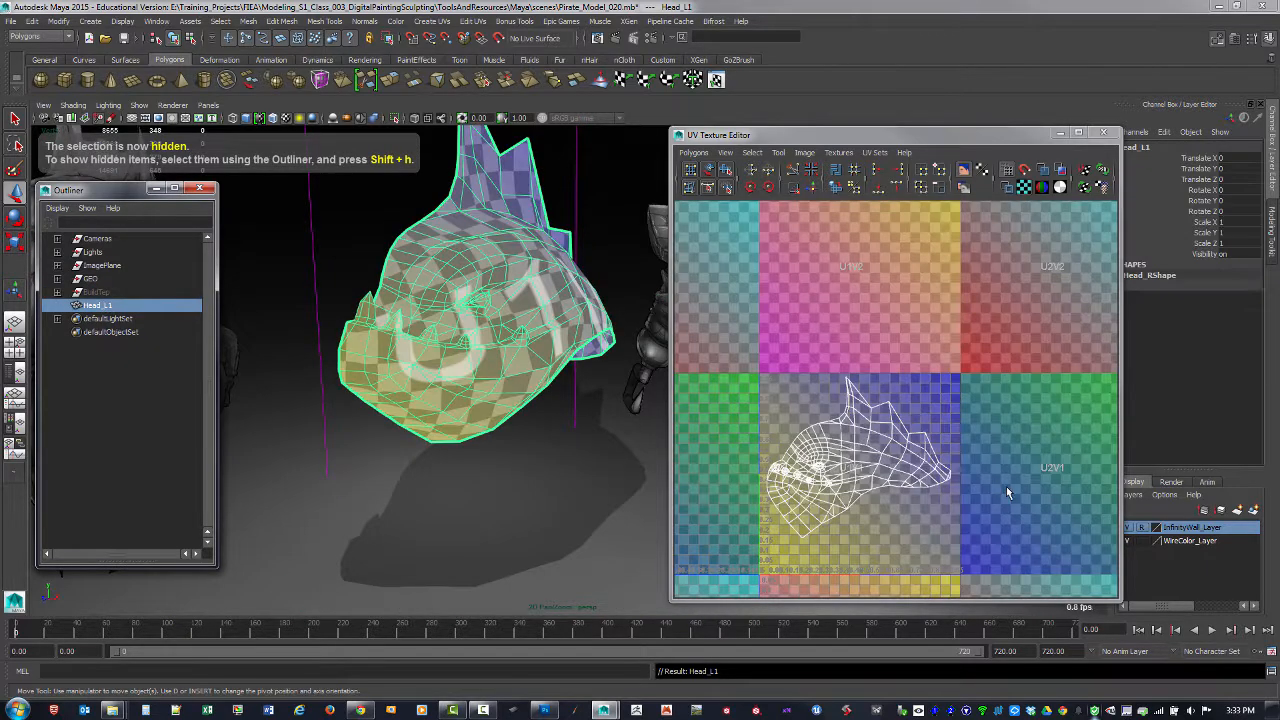
pyautogui.click(1043, 170)
pyautogui.scroll(3, 882, 450)
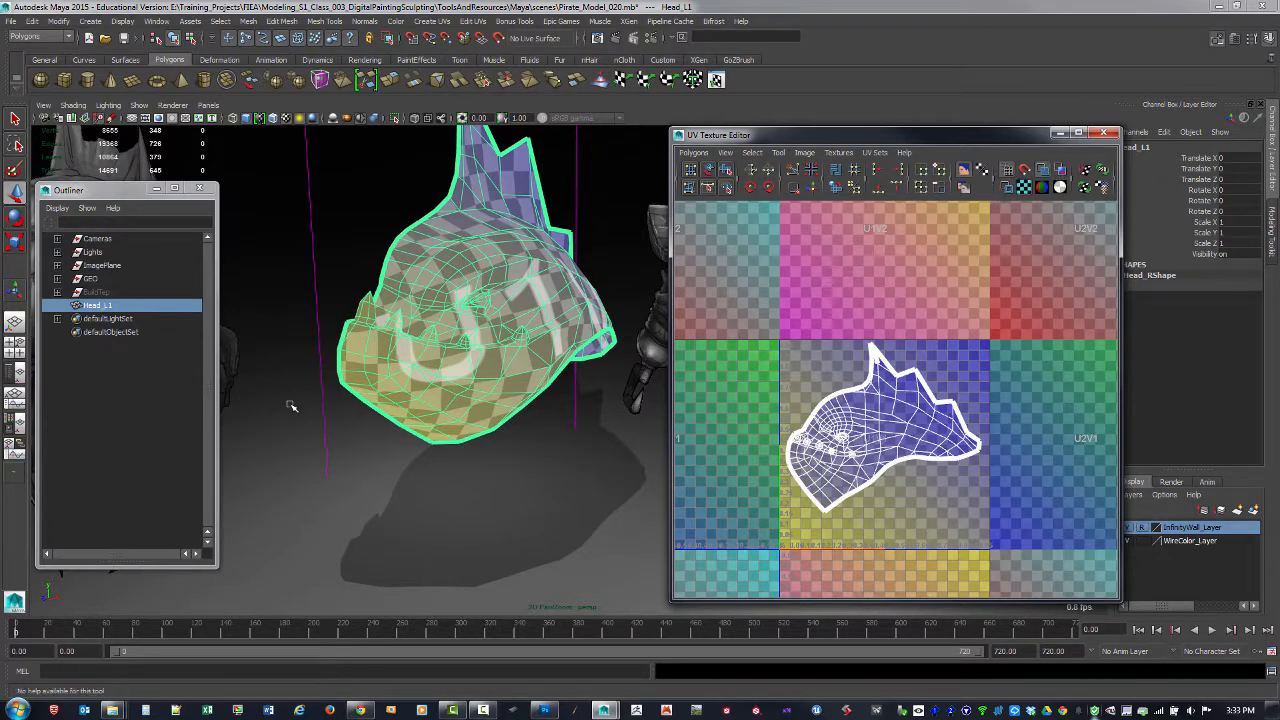
# Step: Duplicate Head_L1 and mirror the copy by setting its Scale X to -1
pyautogui.click(143, 375)
pyautogui.click(110, 306)
pyautogui.hotkey('ctrl', 'd')
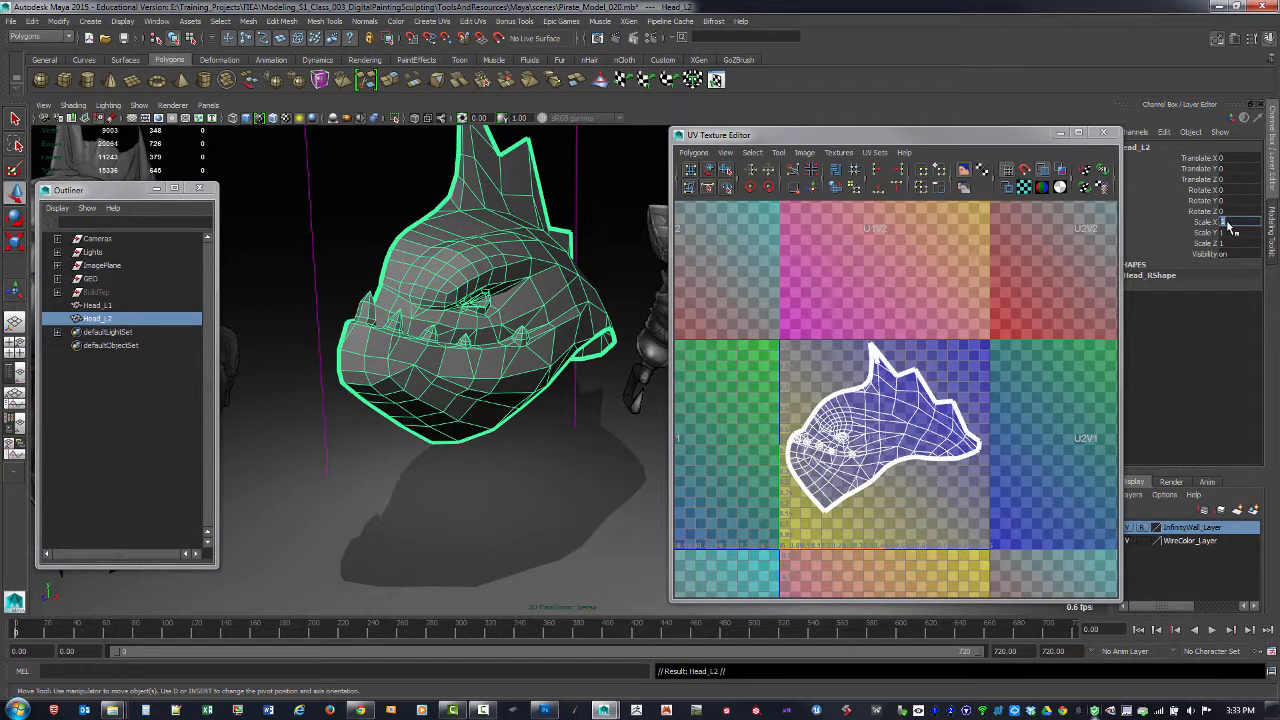
pyautogui.press('Return')
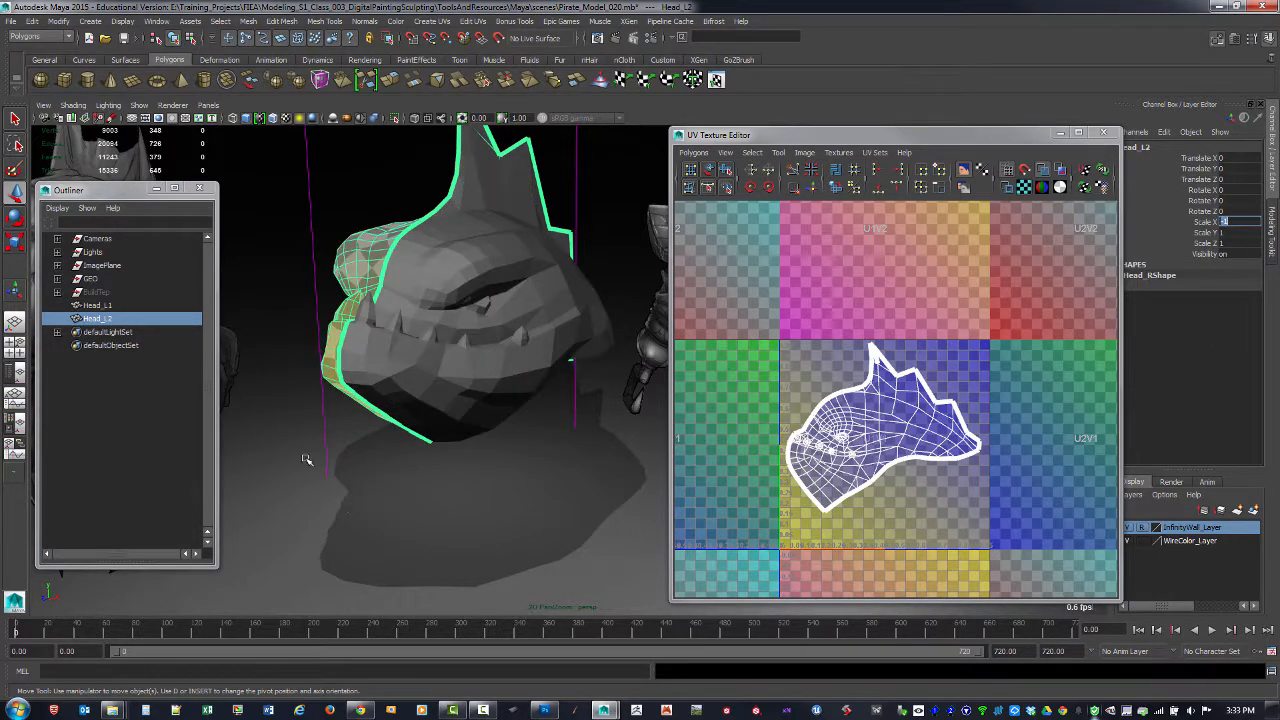
# Step: Select the mirrored head half Head_L2 and freeze its transformations
pyautogui.click(389, 477)
pyautogui.keyDown('alt'); pyautogui.moveTo(330, 369); pyautogui.dragTo(372, 357); pyautogui.keyUp('alt')
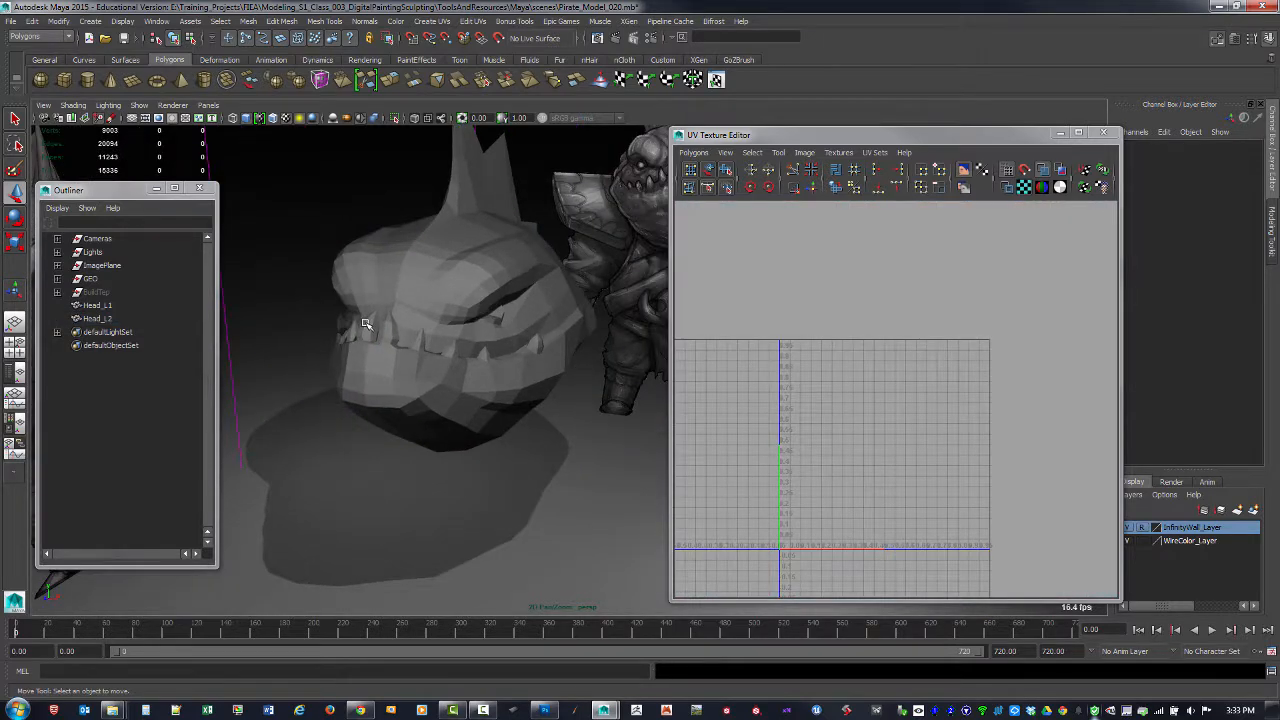
pyautogui.click(366, 324)
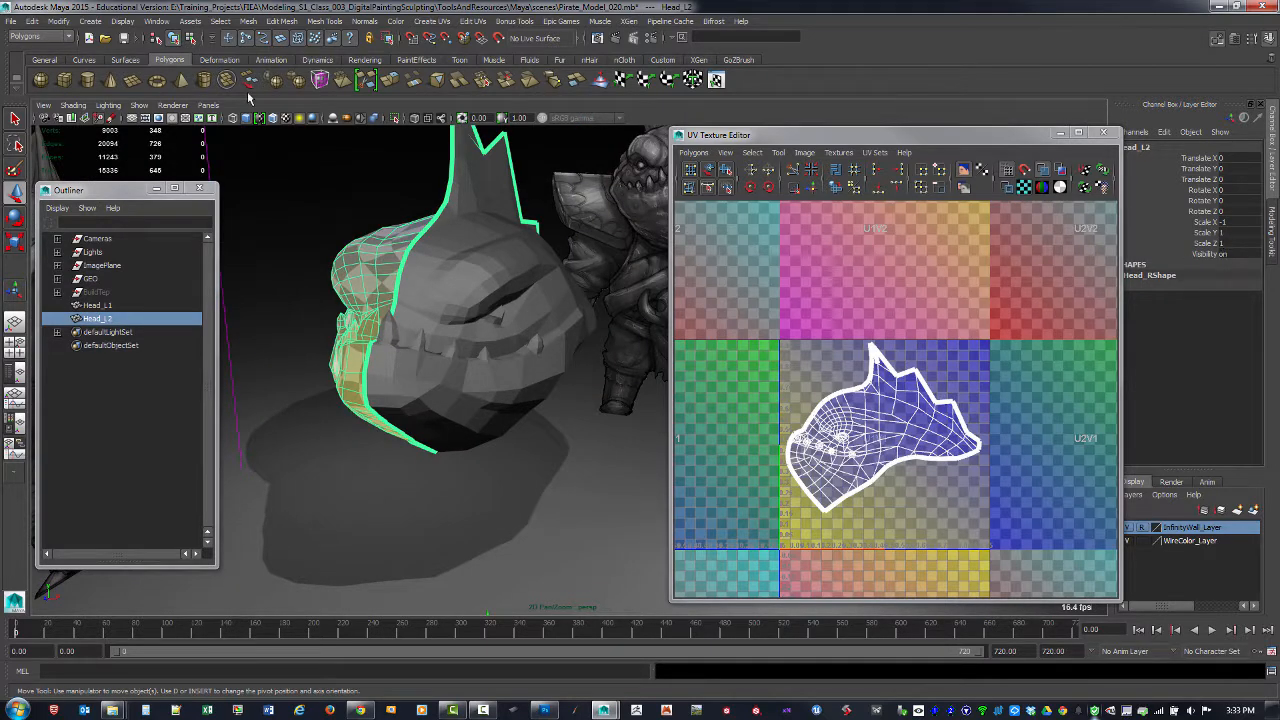
pyautogui.click(58, 21)
pyautogui.click(80, 68)
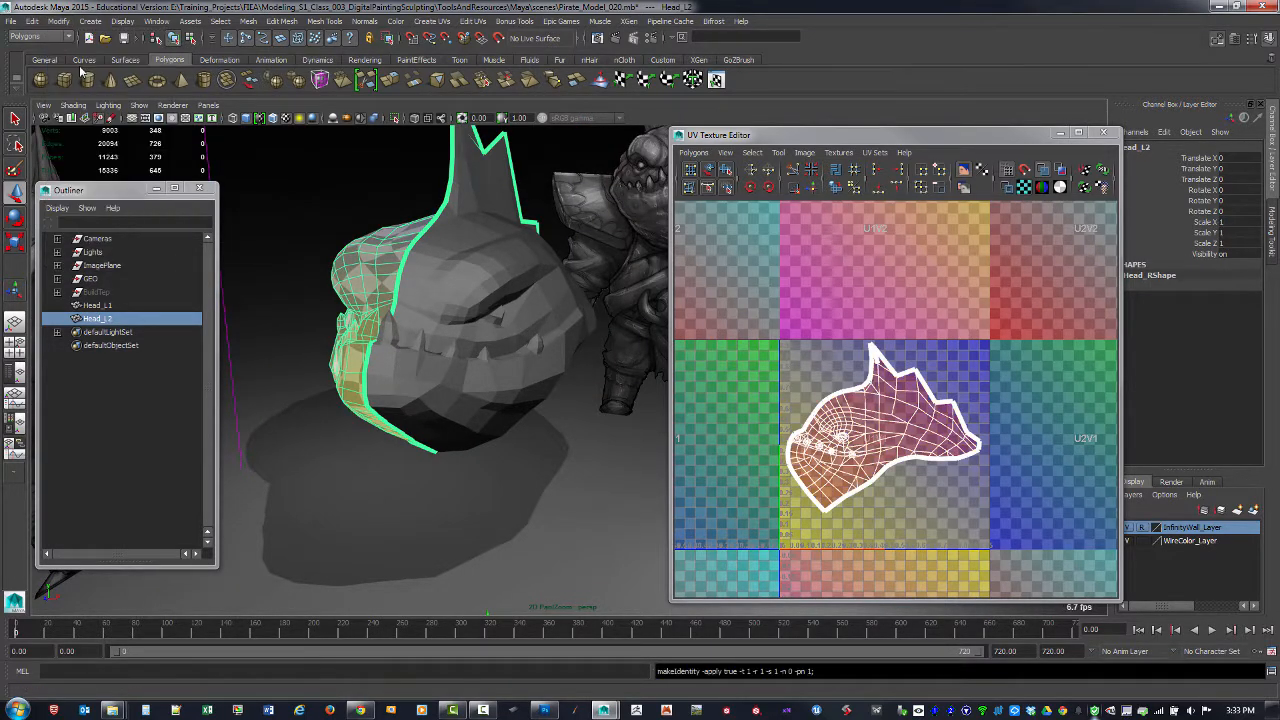
# Step: Inspect the mirrored head half's checker texture, select all of its UVs and flip them horizontally
pyautogui.keyDown('alt'); pyautogui.moveTo(882, 478); pyautogui.dragTo(975, 515, button='right'); pyautogui.keyUp('alt')
pyautogui.keyDown('alt'); pyautogui.moveTo(450, 398); pyautogui.dragTo(625, 390); pyautogui.keyUp('alt')
pyautogui.keyDown('alt'); pyautogui.moveTo(400, 345); pyautogui.dragTo(455, 372, button='middle'); pyautogui.keyUp('alt')
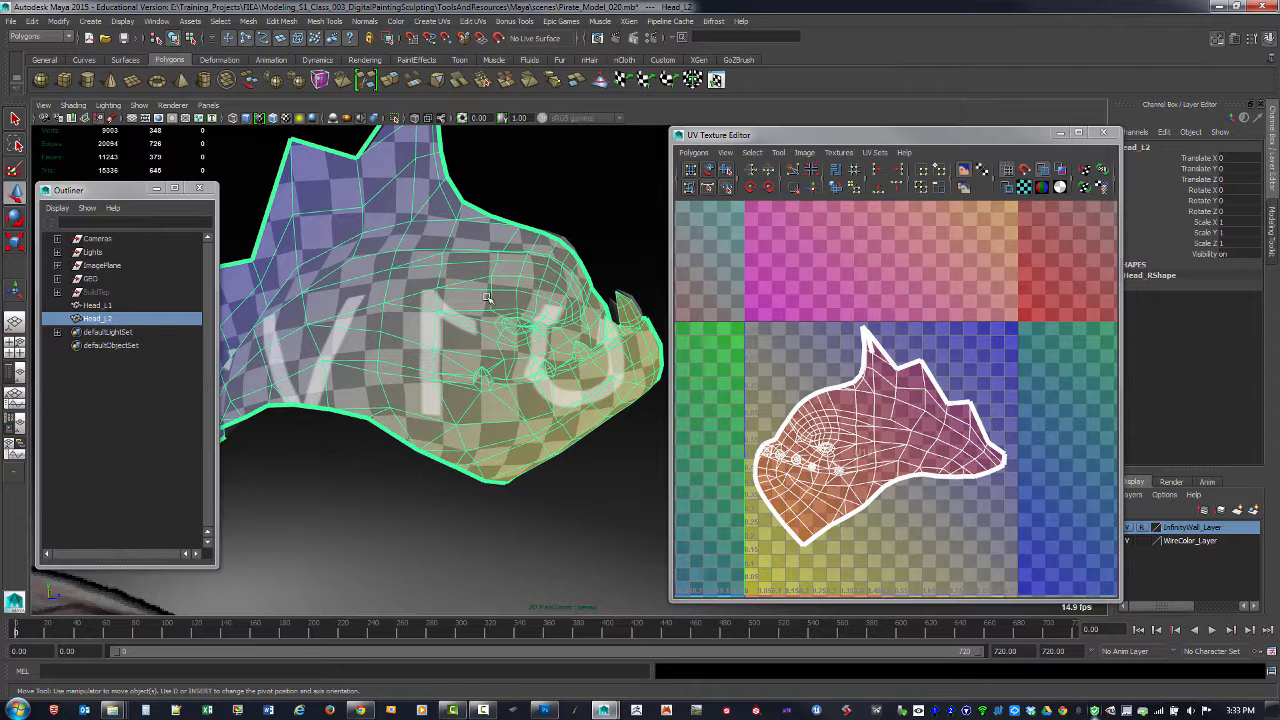
pyautogui.keyDown('alt'); pyautogui.moveTo(470, 362); pyautogui.dragTo(510, 365); pyautogui.keyUp('alt')
pyautogui.rightClick(915, 433)
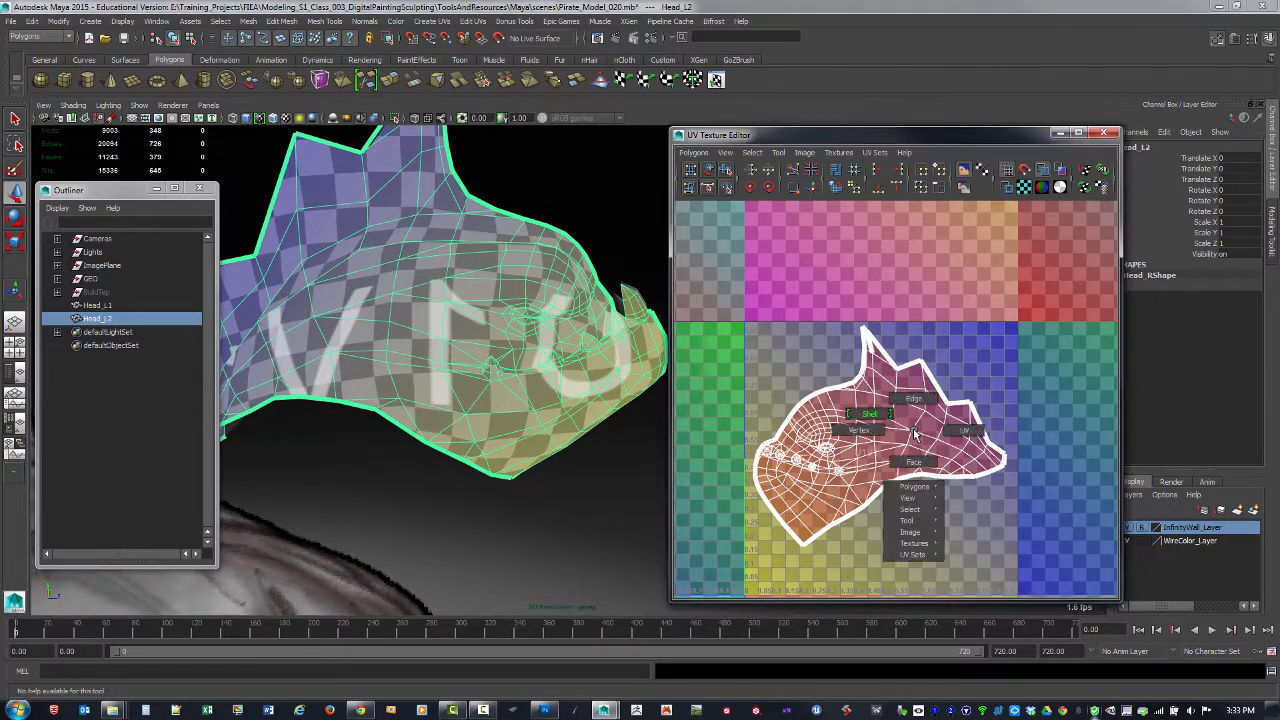
pyautogui.click(964, 432)
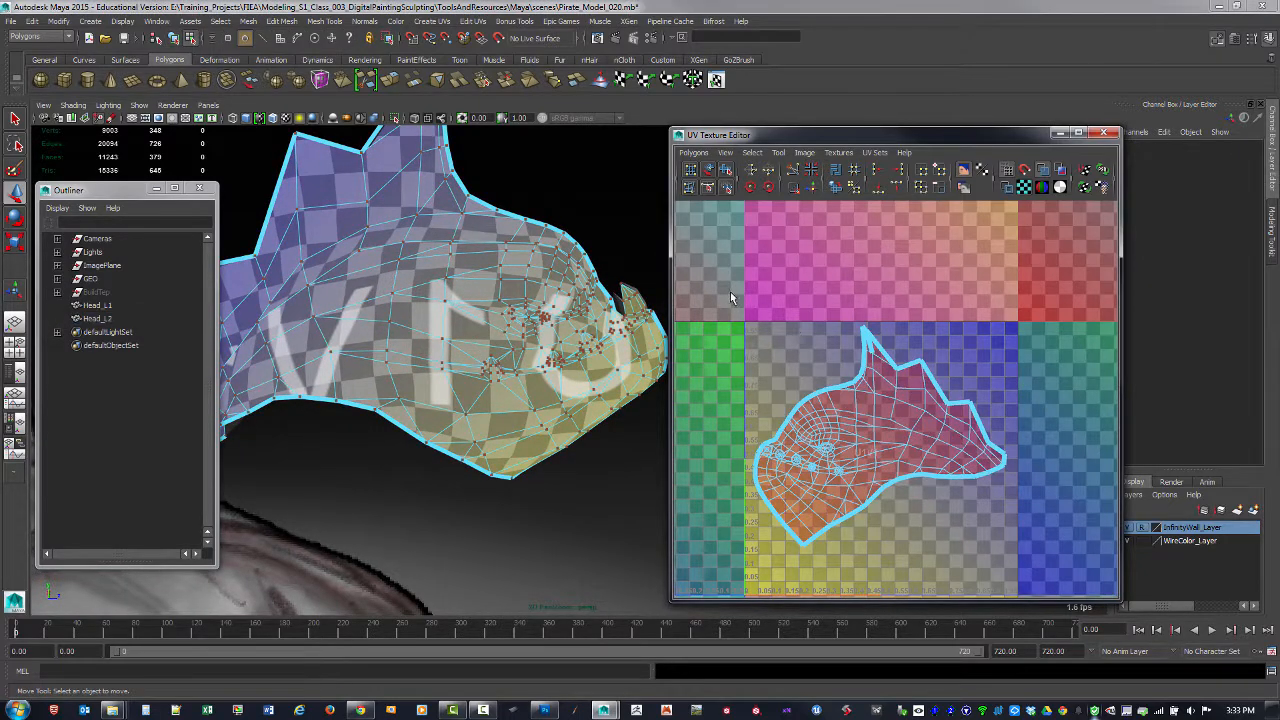
pyautogui.moveTo(1018, 565); pyautogui.dragTo(1022, 568)
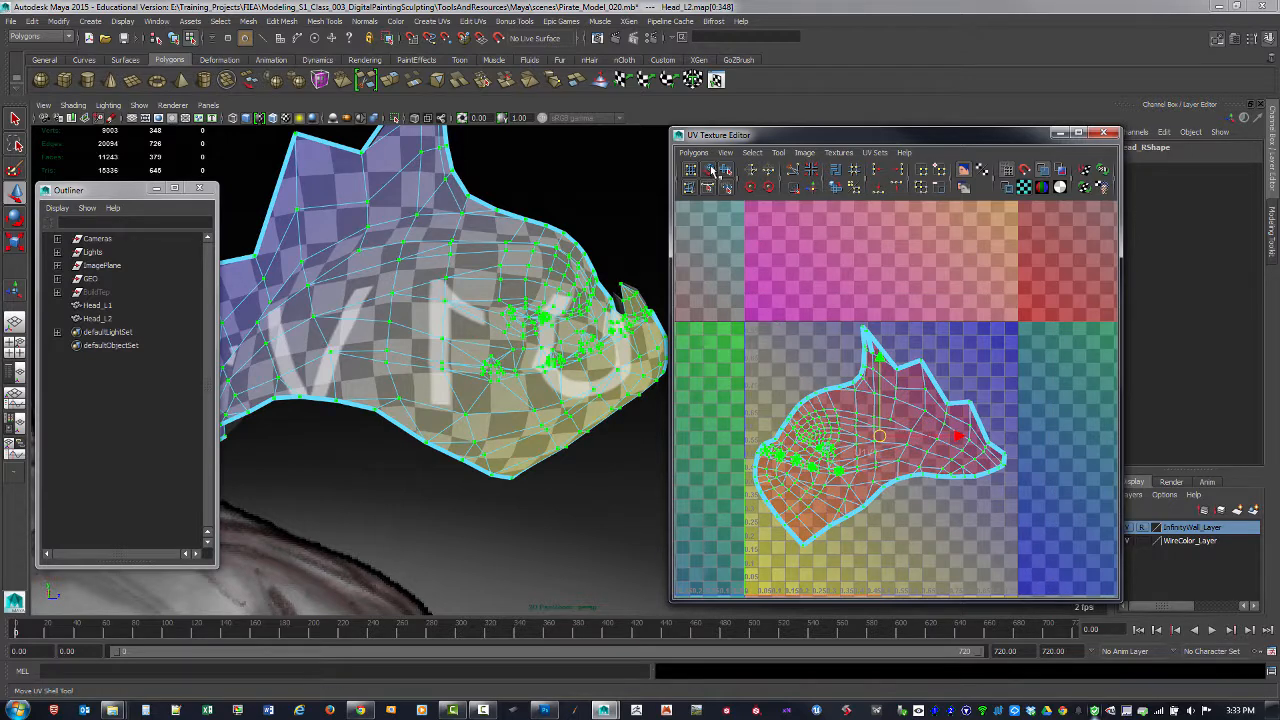
pyautogui.click(754, 172)
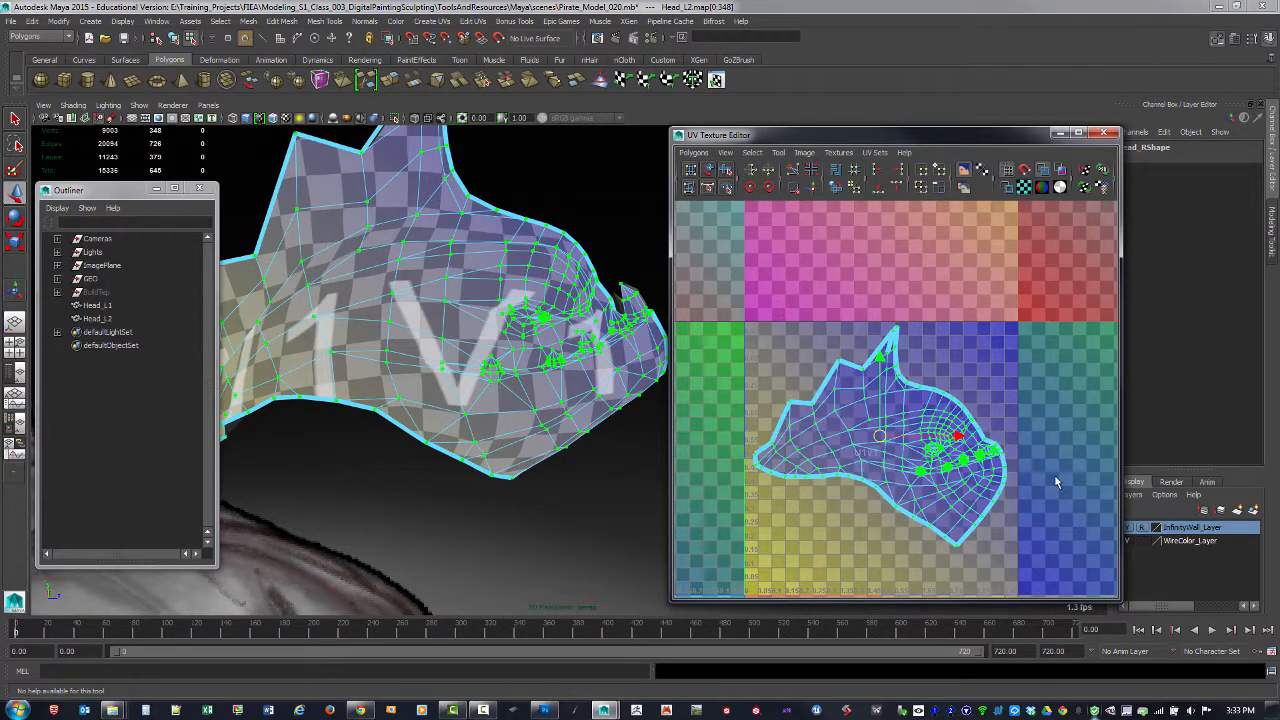
# Step: Move the flipped UV shell horizontally out of the 0 to 1 space into the neighboring tile at negative U
pyautogui.scroll(-2, 1054, 482)
pyautogui.moveTo(958, 426); pyautogui.dragTo(790, 422)
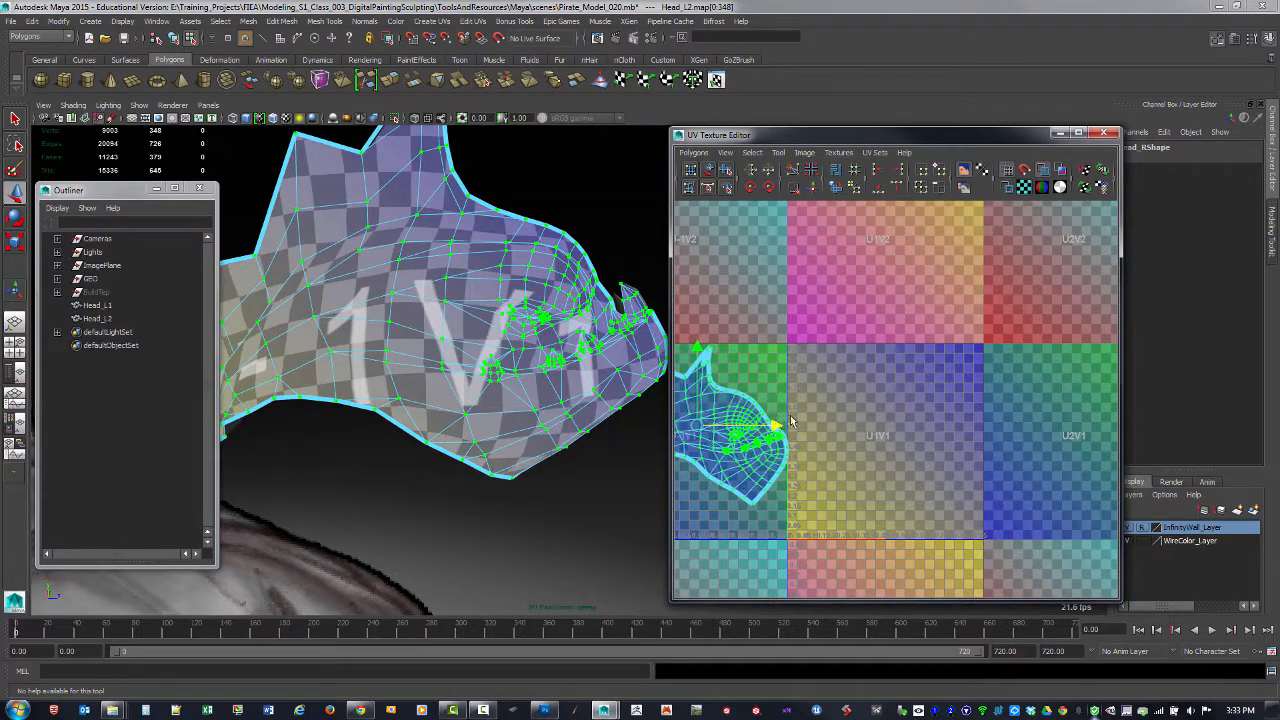
# Step: Combine the head halves Head_L1 and Head_L2 into one mesh and delete its construction history
pyautogui.keyDown('alt'); pyautogui.moveTo(866, 429); pyautogui.dragTo(946, 441, button='middle'); pyautogui.keyUp('alt')
pyautogui.press('F8')
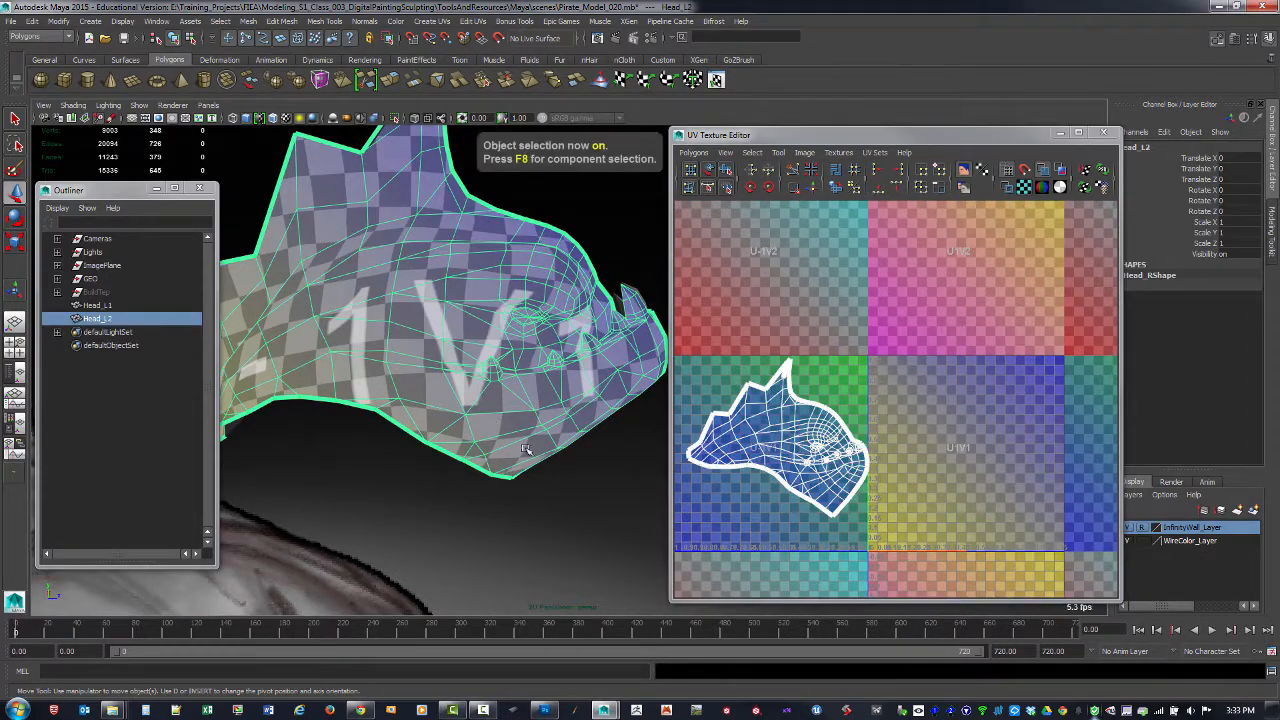
pyautogui.keyDown('alt'); pyautogui.moveTo(522, 446); pyautogui.dragTo(427, 439); pyautogui.keyUp('alt')
pyautogui.keyDown('alt'); pyautogui.moveTo(496, 407); pyautogui.dragTo(540, 482, button='middle'); pyautogui.keyUp('alt')
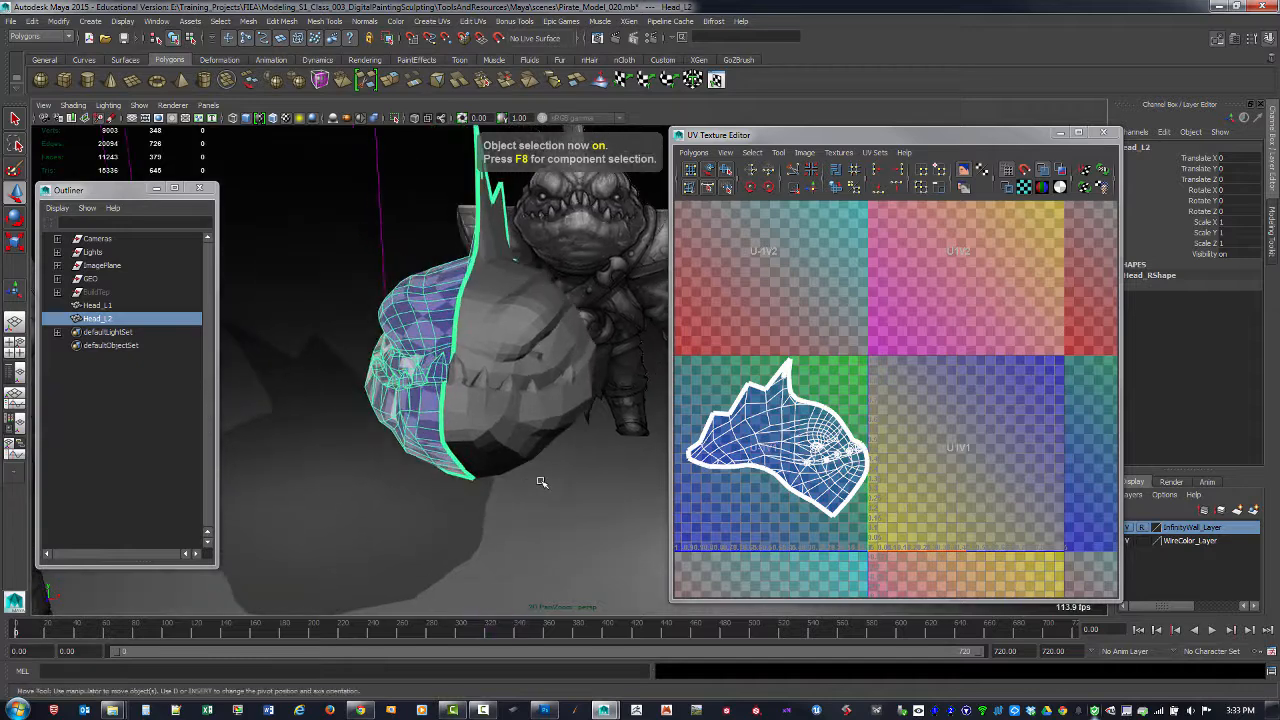
pyautogui.keyDown('alt'); pyautogui.moveTo(600, 450); pyautogui.dragTo(517, 423); pyautogui.keyUp('alt')
pyautogui.click(517, 423)
pyautogui.keyDown('alt'); pyautogui.moveTo(300, 345); pyautogui.dragTo(439, 340); pyautogui.keyUp('alt')
pyautogui.keyDown('shift'); pyautogui.click(439, 340); pyautogui.keyUp('shift')
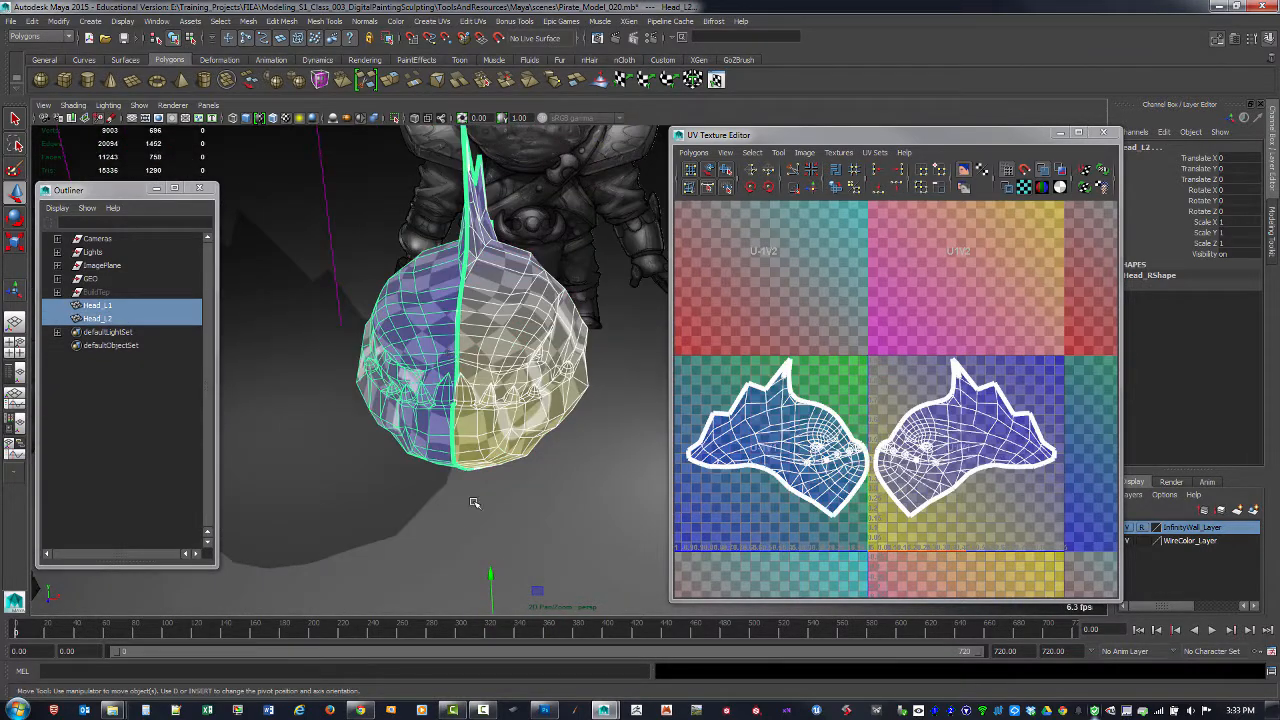
pyautogui.keyDown('alt'); pyautogui.moveTo(473, 502); pyautogui.dragTo(470, 466); pyautogui.keyUp('alt')
pyautogui.click(247, 22)
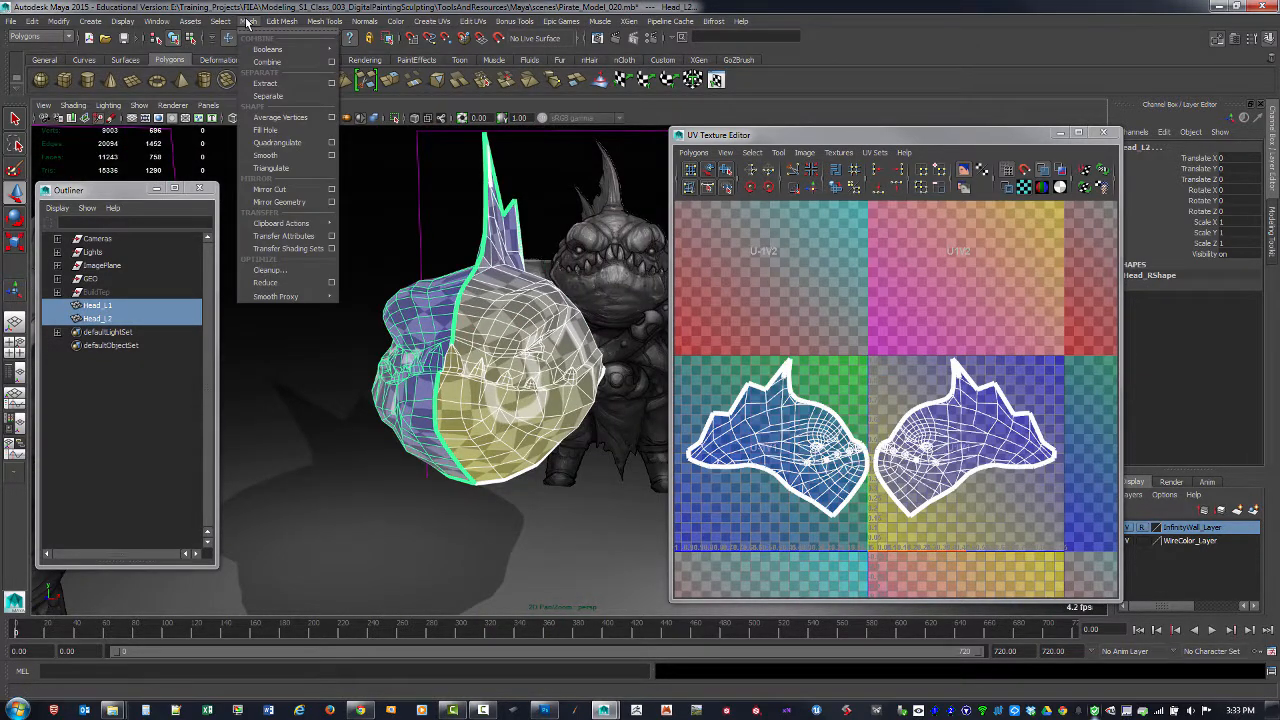
pyautogui.click(270, 62)
pyautogui.hotkey('alt', 'shift', 'd')
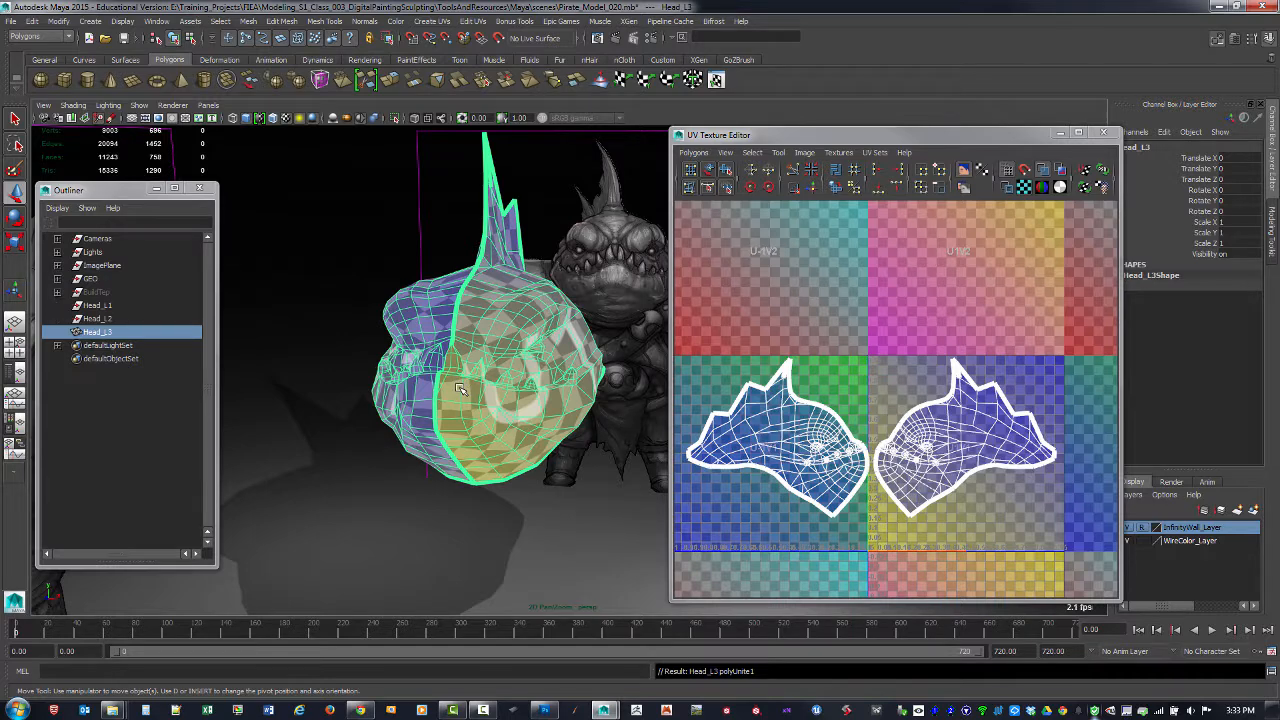
# Step: Merge the vertices along the combined head's centre seam with a threshold of 0.0001
pyautogui.keyDown('alt'); pyautogui.moveTo(506, 466); pyautogui.dragTo(540, 450); pyautogui.keyUp('alt')
pyautogui.keyDown('alt'); pyautogui.moveTo(480, 440); pyautogui.dragTo(520, 420, button='right'); pyautogui.keyUp('alt')
pyautogui.keyDown('alt'); pyautogui.moveTo(470, 410); pyautogui.dragTo(462, 243); pyautogui.keyUp('alt')
pyautogui.press('F9')
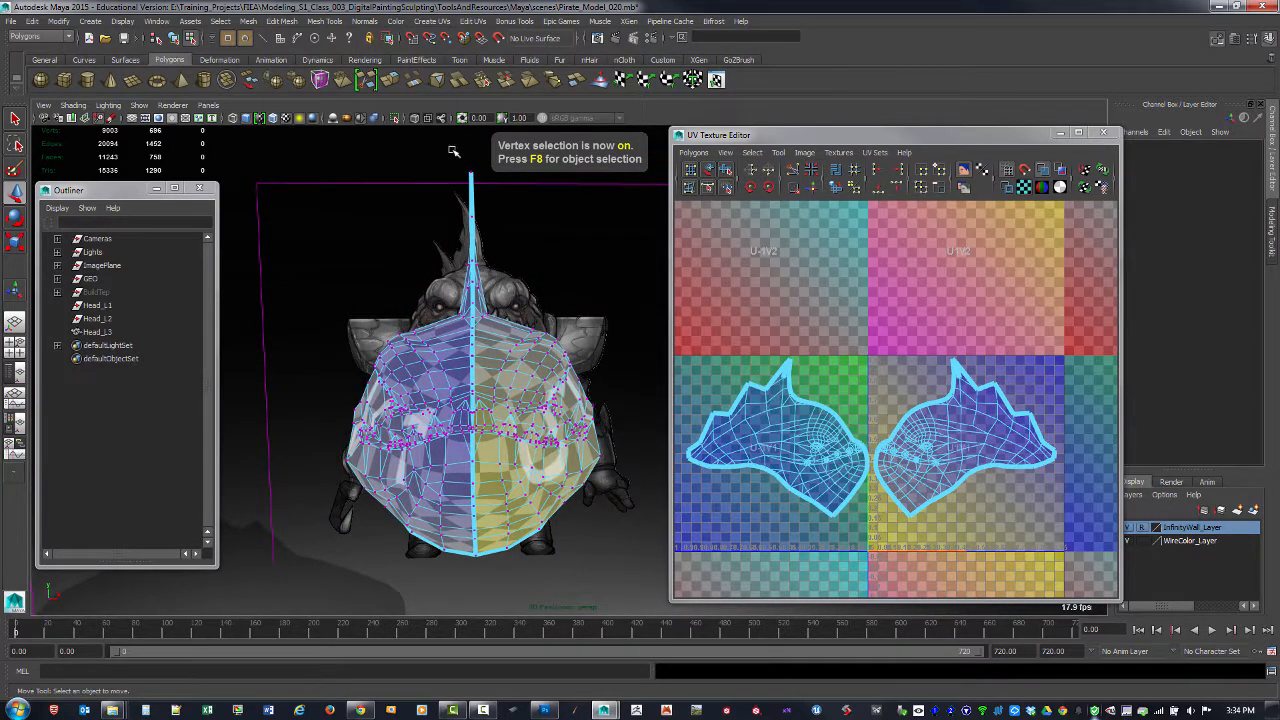
pyautogui.moveTo(453, 151); pyautogui.dragTo(484, 565)
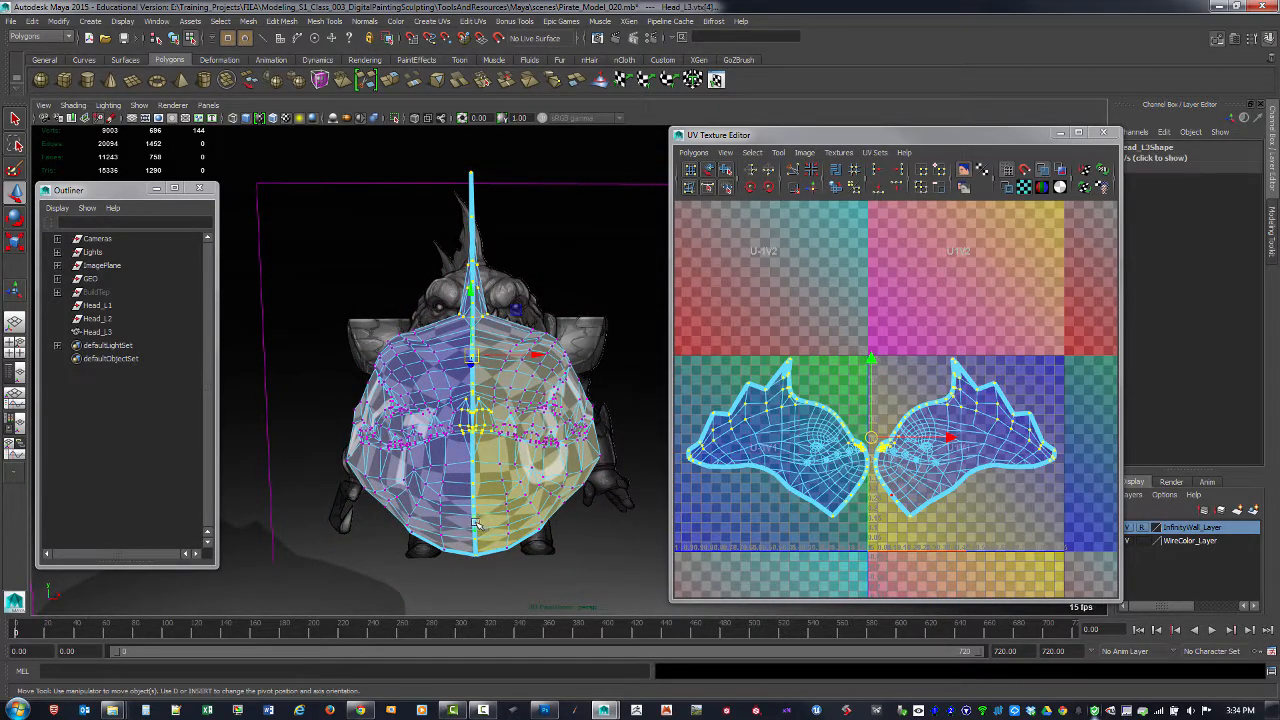
pyautogui.keyDown('shift'); pyautogui.moveTo(476, 524); pyautogui.dragTo(570, 473, button='right'); pyautogui.keyUp('shift')
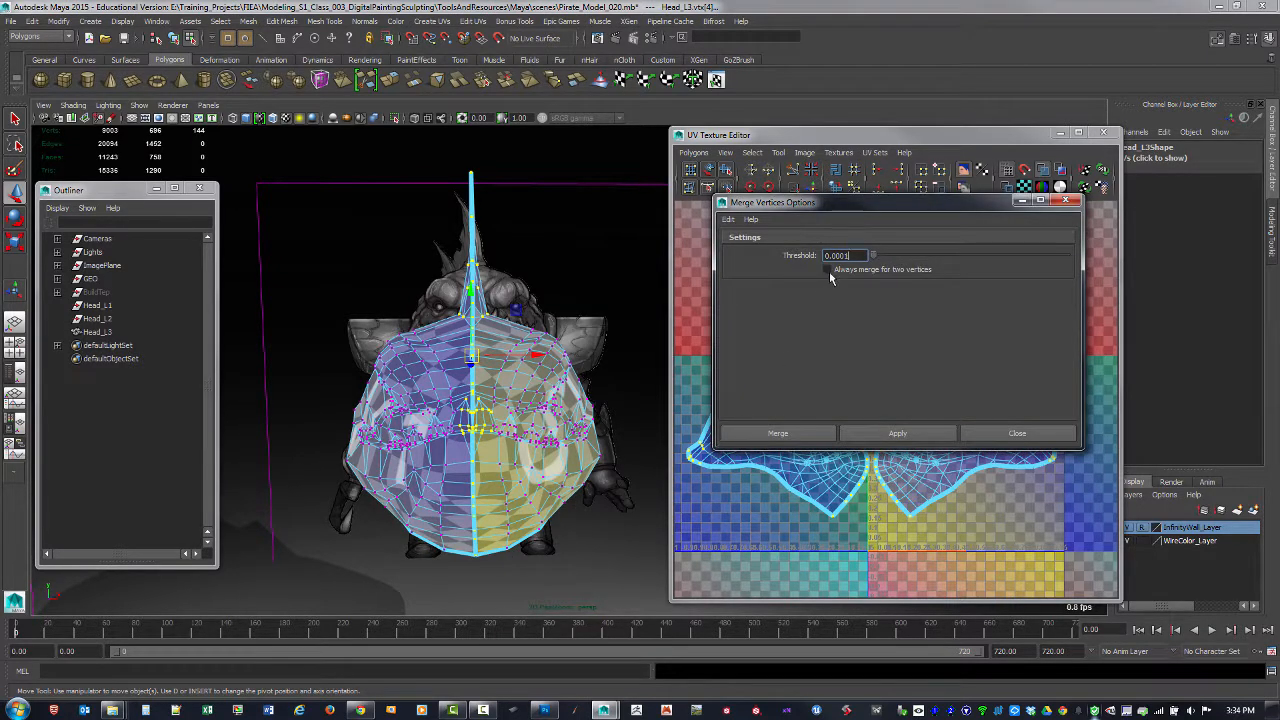
pyautogui.click(888, 436)
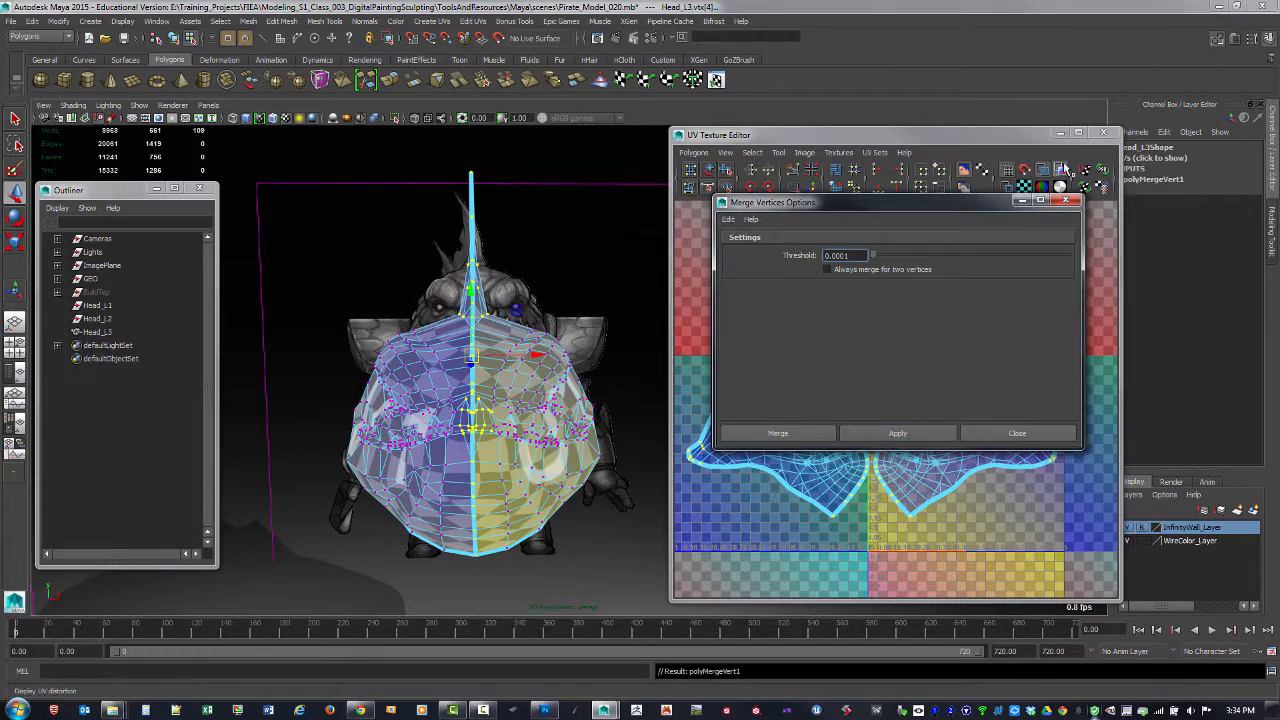
pyautogui.click(1066, 201)
# Step: Turn off the checker texture display, return to object selection and select the combined head
pyautogui.keyDown('alt'); pyautogui.moveTo(640, 520); pyautogui.dragTo(574, 534); pyautogui.keyUp('alt')
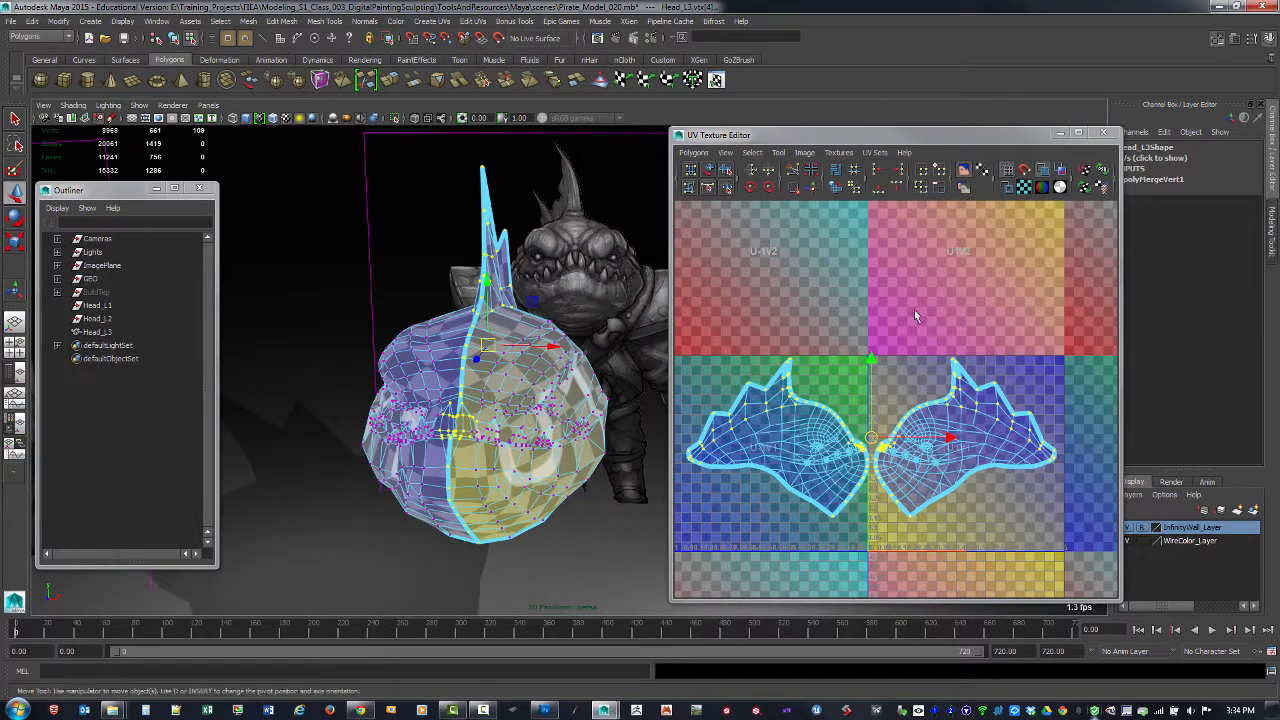
pyautogui.click(1025, 190)
pyautogui.press('F8')
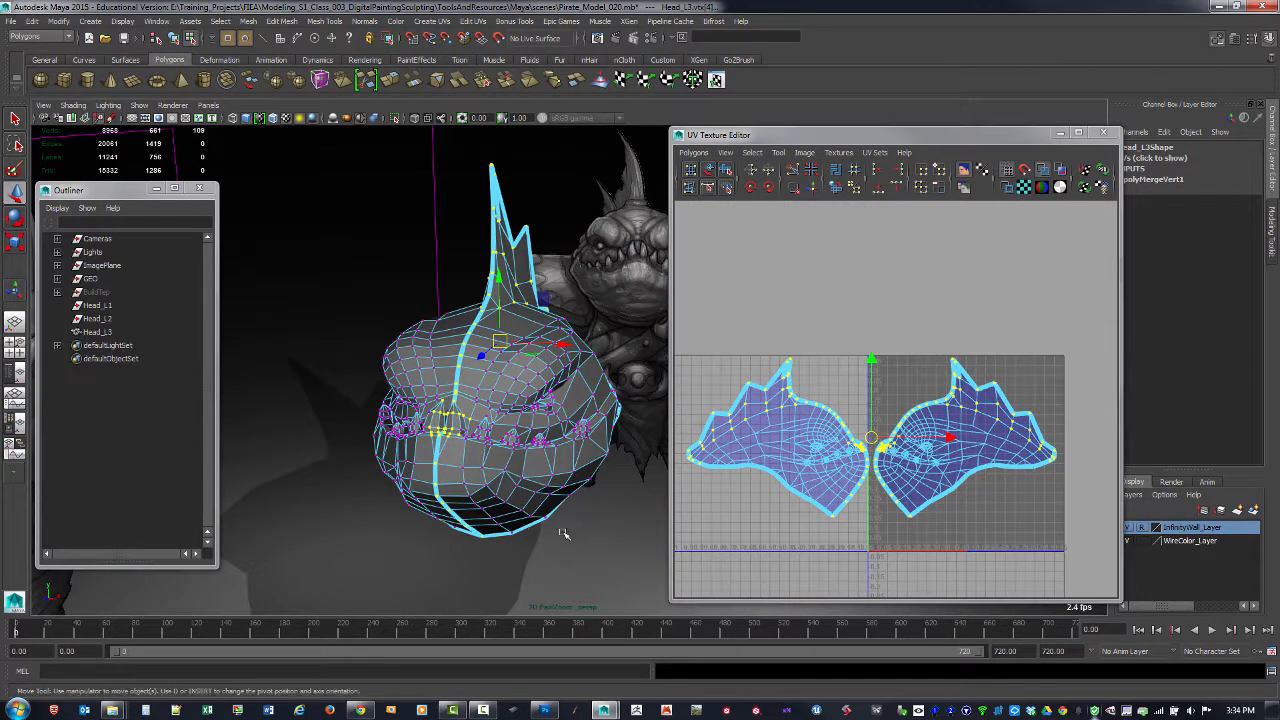
pyautogui.click(546, 582)
pyautogui.keyDown('alt'); pyautogui.moveTo(523, 529); pyautogui.dragTo(539, 535); pyautogui.keyUp('alt')
pyautogui.click(497, 464)
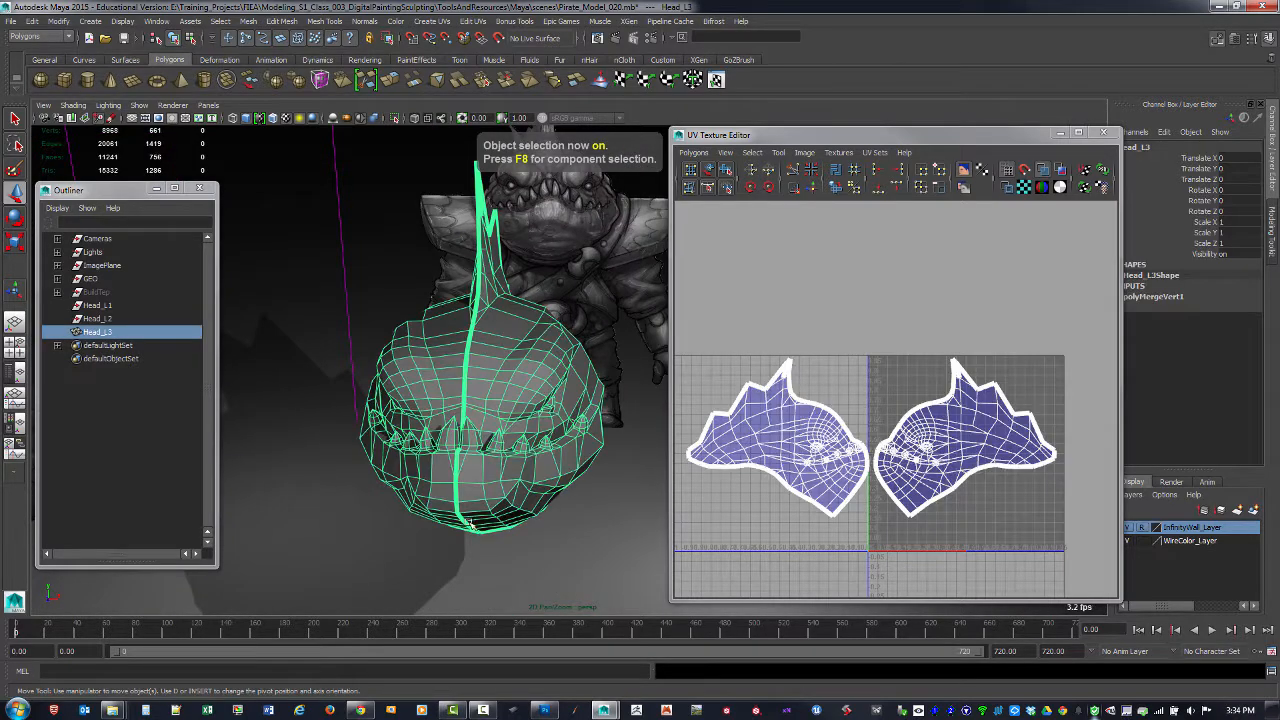
# Step: Display the viewport with Smooth Shade All and soften the edges of the combined head
pyautogui.click(77, 106)
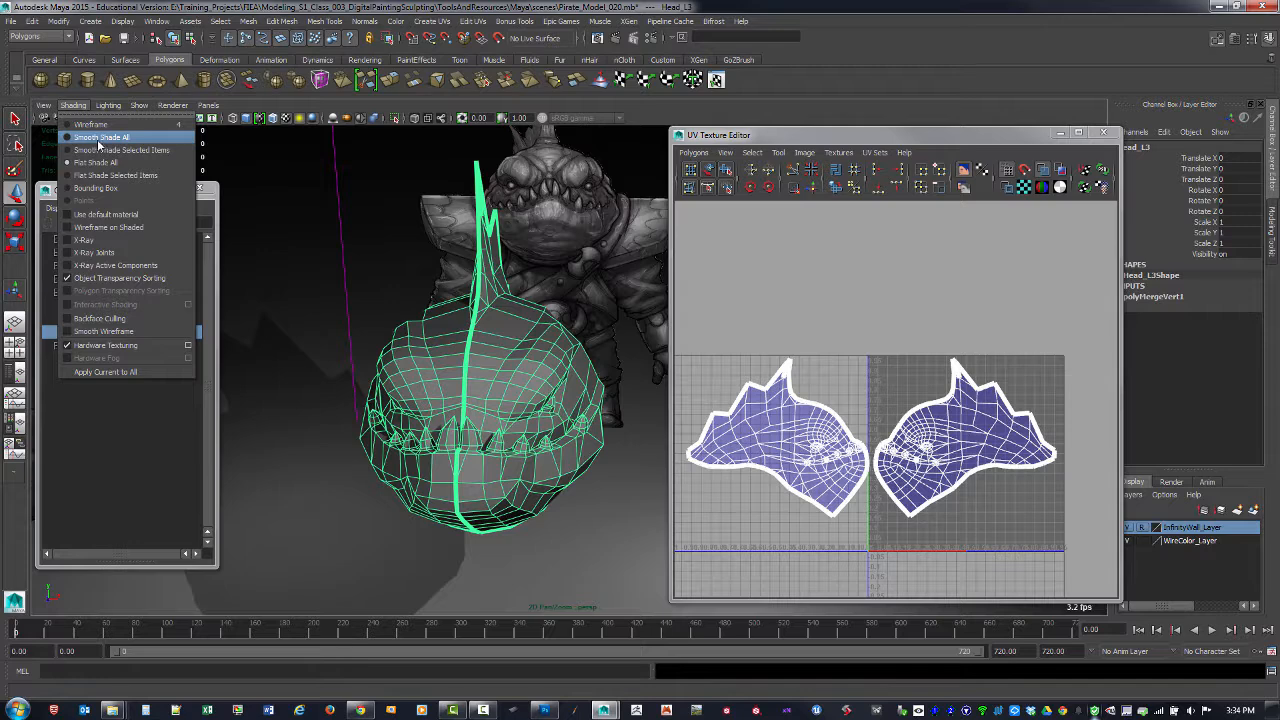
pyautogui.click(98, 142)
pyautogui.keyDown('alt'); pyautogui.moveTo(601, 510); pyautogui.dragTo(558, 514); pyautogui.keyUp('alt')
pyautogui.click(569, 514)
pyautogui.click(539, 459)
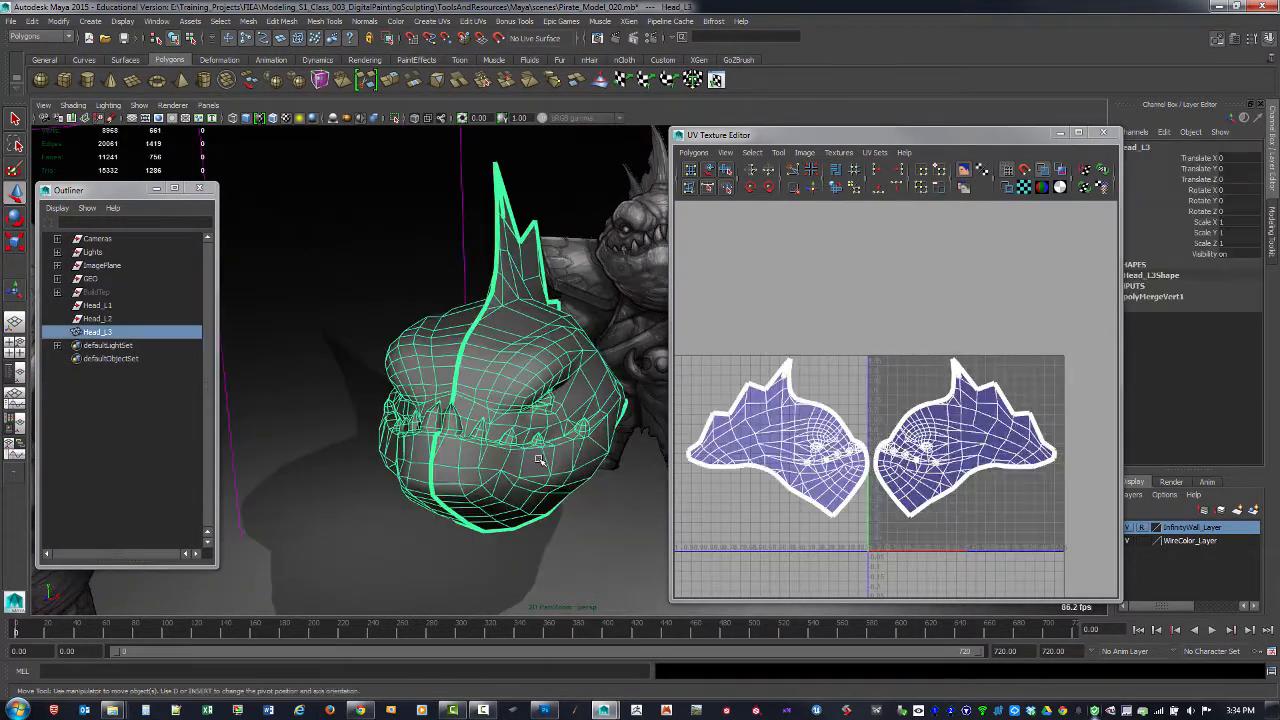
pyautogui.click(366, 27)
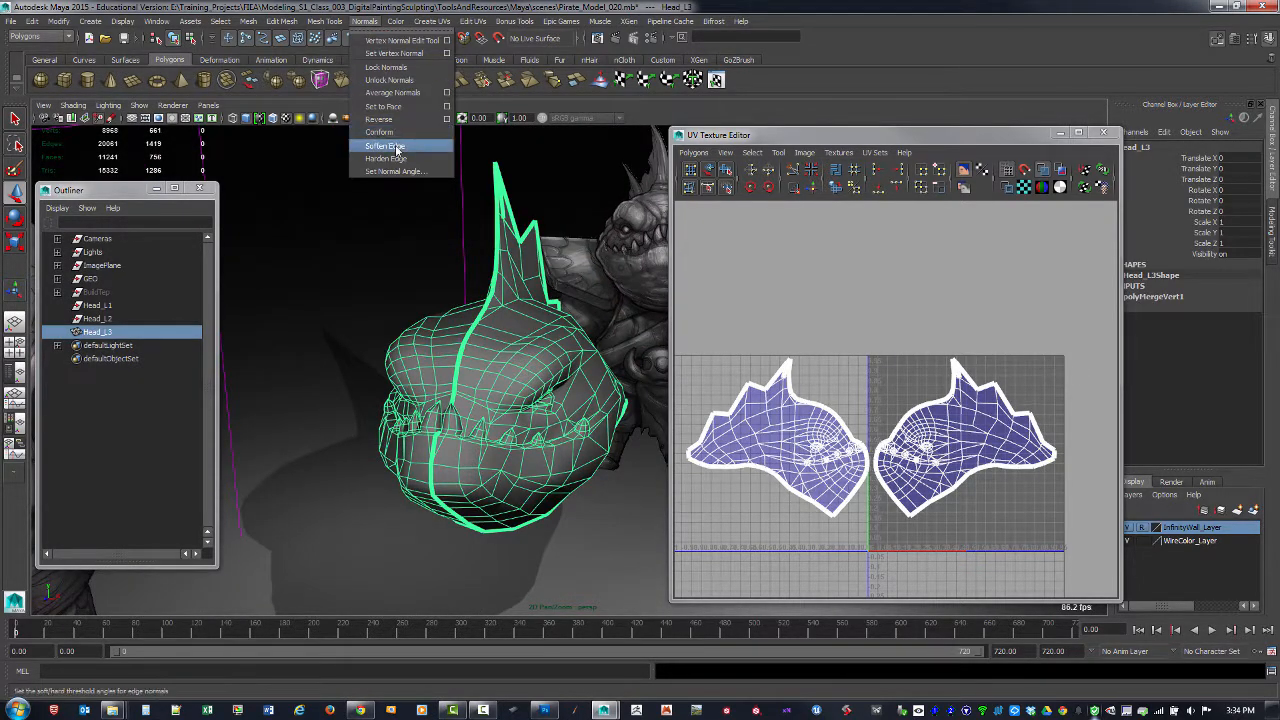
pyautogui.click(402, 143)
# Step: Examine the softened head's shading and centre seam across the forehead and teeth from several angles
pyautogui.click(371, 257)
pyautogui.keyDown('alt'); pyautogui.moveTo(371, 257); pyautogui.dragTo(500, 306); pyautogui.keyUp('alt')
pyautogui.keyDown('alt'); pyautogui.moveTo(500, 306); pyautogui.dragTo(677, 403, button='right'); pyautogui.keyUp('alt')
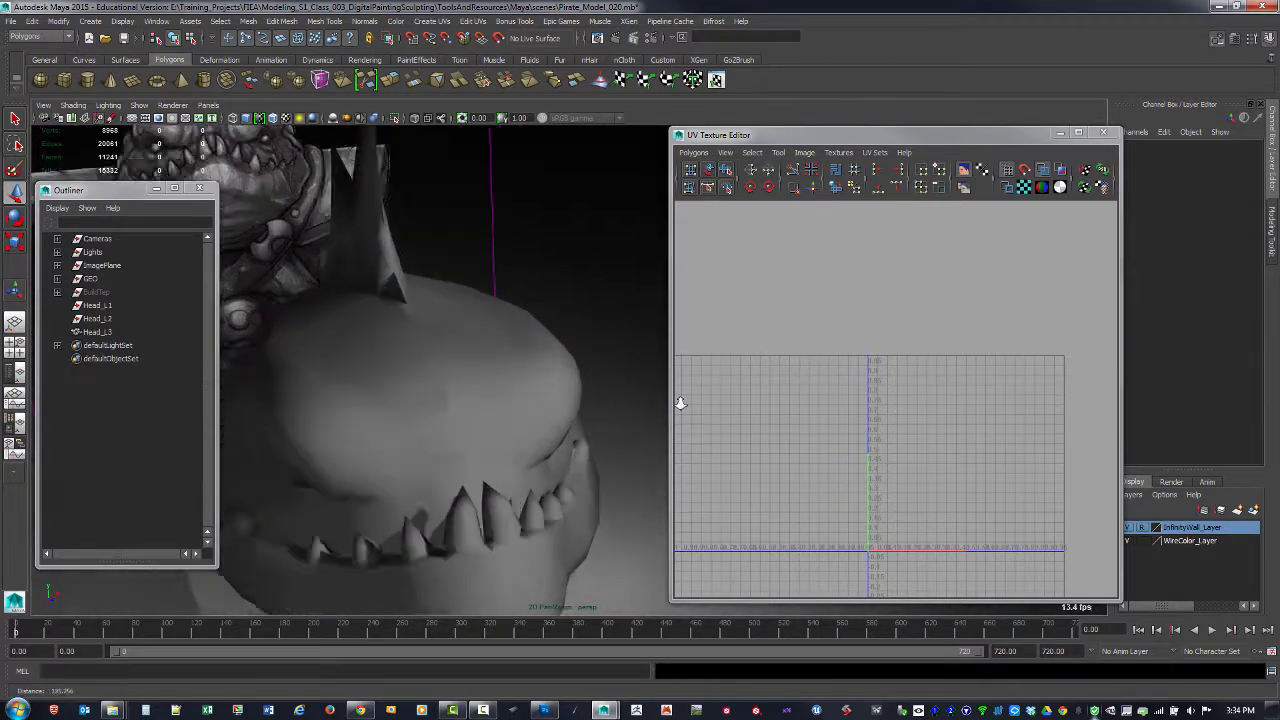
pyautogui.keyDown('alt'); pyautogui.moveTo(677, 403); pyautogui.dragTo(526, 383); pyautogui.keyUp('alt')
pyautogui.keyDown('alt'); pyautogui.moveTo(463, 372); pyautogui.dragTo(511, 380, button='right'); pyautogui.keyUp('alt')
pyautogui.keyDown('alt'); pyautogui.moveTo(511, 380); pyautogui.dragTo(566, 343, button='middle'); pyautogui.keyUp('alt')
pyautogui.keyDown('alt'); pyautogui.moveTo(566, 343); pyautogui.dragTo(457, 337); pyautogui.keyUp('alt')
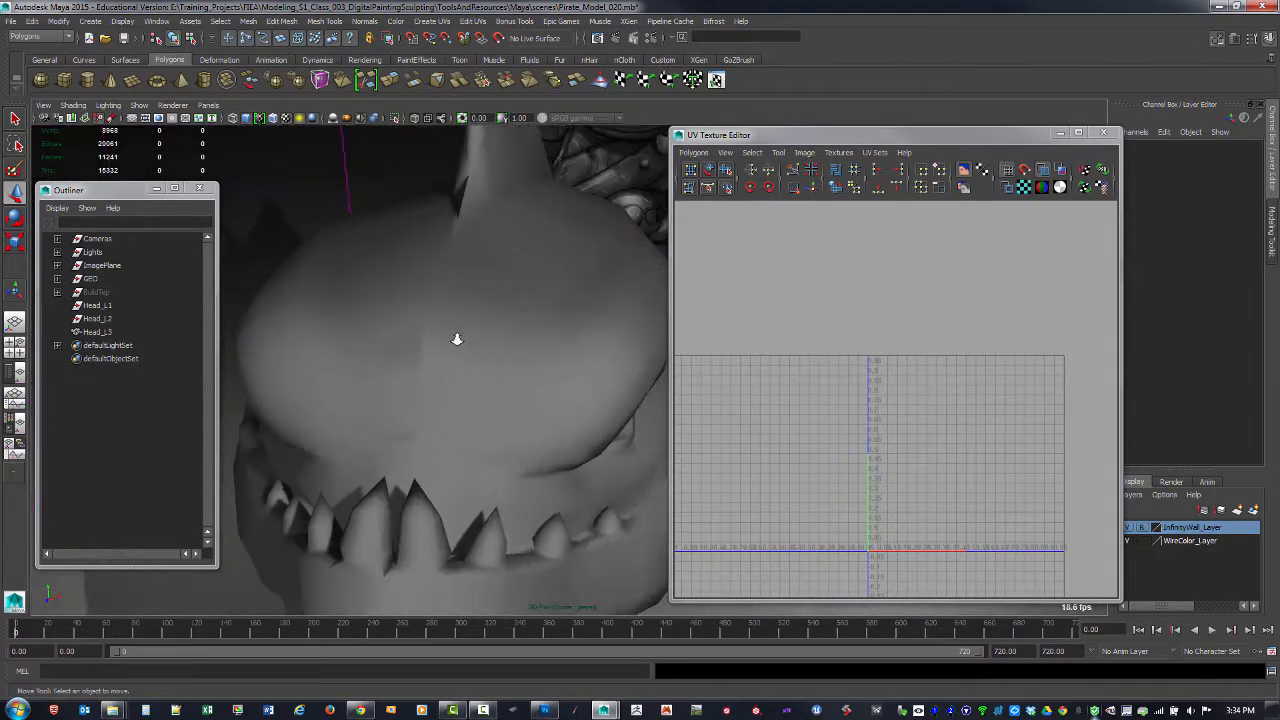
pyautogui.keyDown('alt'); pyautogui.moveTo(457, 337); pyautogui.dragTo(434, 377, button='right'); pyautogui.keyUp('alt')
pyautogui.click(433, 378)
pyautogui.keyDown('alt'); pyautogui.moveTo(422, 348); pyautogui.dragTo(495, 349); pyautogui.keyUp('alt')
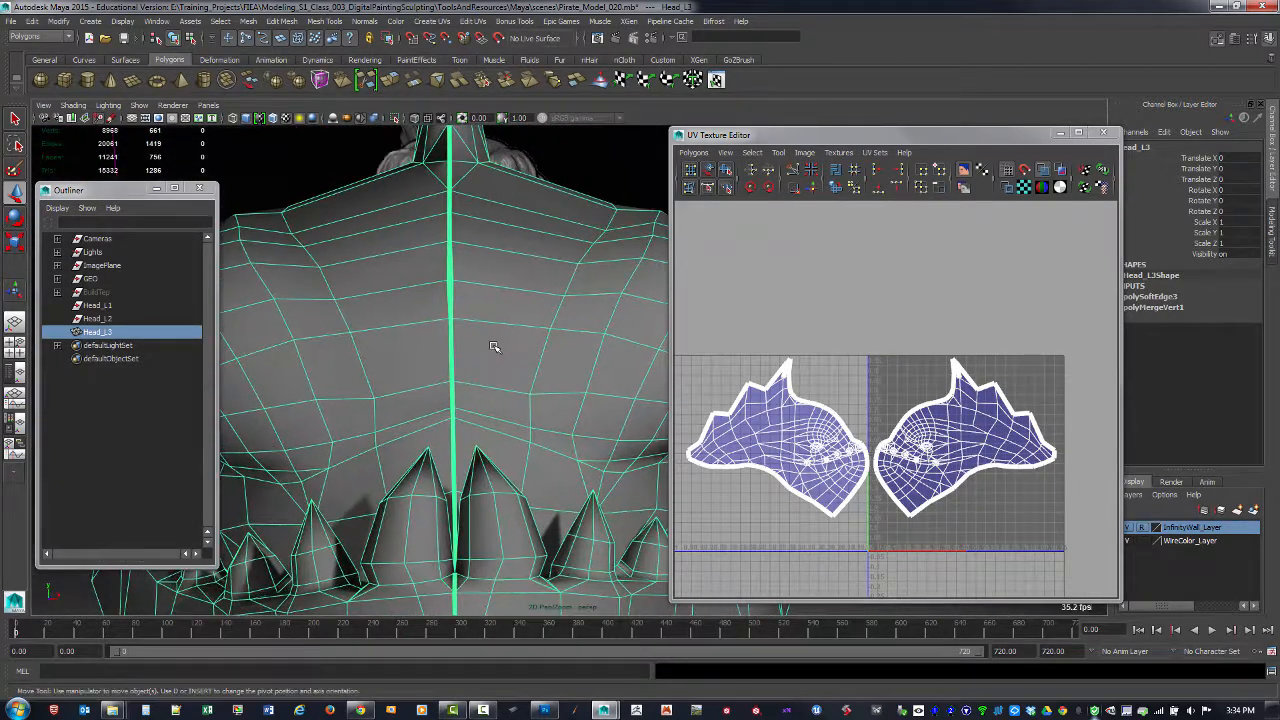
pyautogui.keyDown('alt'); pyautogui.moveTo(544, 364); pyautogui.dragTo(500, 355, button='right'); pyautogui.keyUp('alt')
pyautogui.keyDown('alt'); pyautogui.moveTo(500, 355); pyautogui.dragTo(528, 386); pyautogui.keyUp('alt')
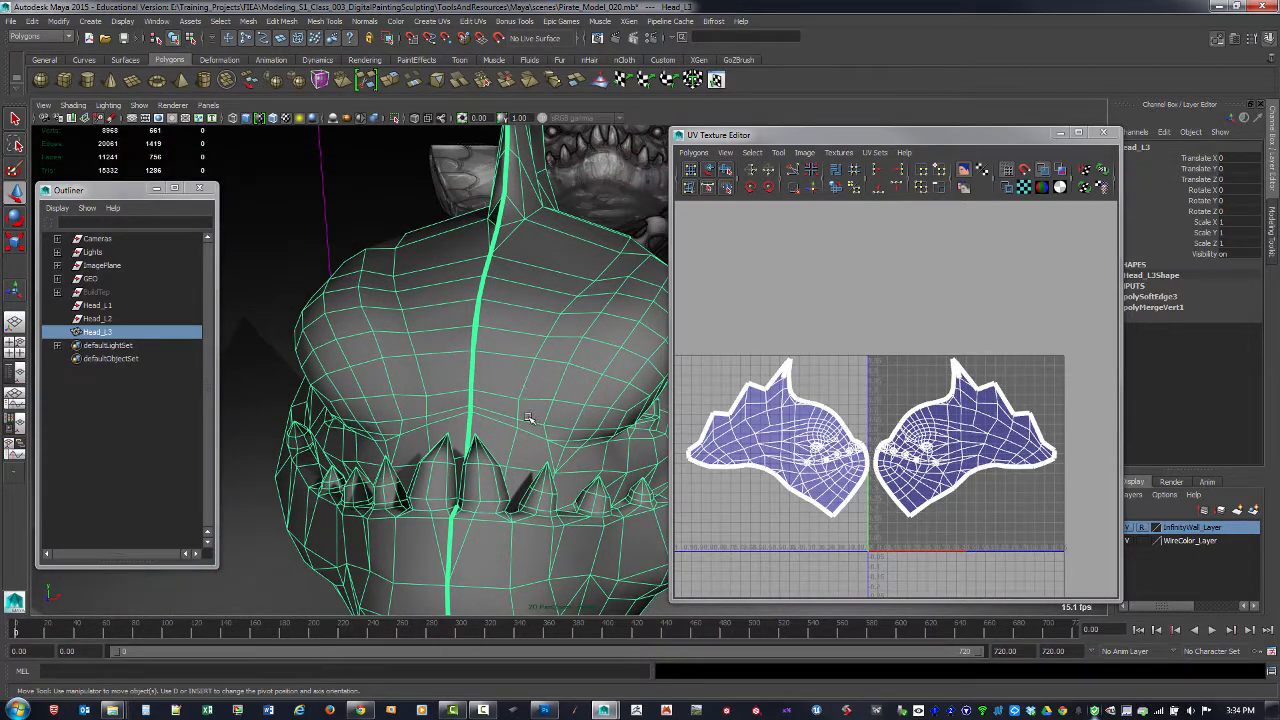
pyautogui.keyDown('alt'); pyautogui.moveTo(505, 431); pyautogui.dragTo(591, 400); pyautogui.keyUp('alt')
pyautogui.keyDown('alt'); pyautogui.moveTo(591, 400); pyautogui.dragTo(548, 393, button='right'); pyautogui.keyUp('alt')
pyautogui.keyDown('alt'); pyautogui.moveTo(570, 393); pyautogui.dragTo(522, 446); pyautogui.keyUp('alt')
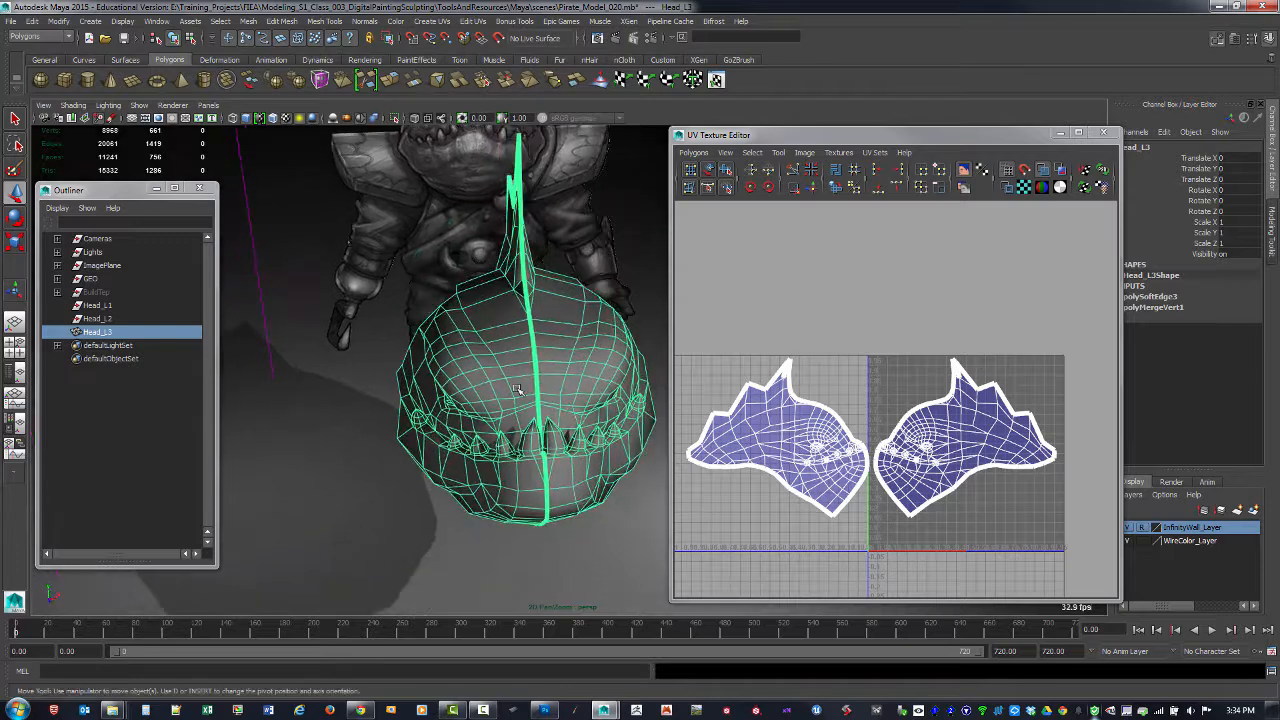
pyautogui.keyDown('alt'); pyautogui.moveTo(522, 446); pyautogui.dragTo(546, 420, button='right'); pyautogui.keyUp('alt')
pyautogui.keyDown('alt'); pyautogui.moveTo(546, 420); pyautogui.dragTo(483, 398); pyautogui.keyUp('alt')
# Step: Set the custom polygon display for all objects to highlight border edges, with texture borders off
pyautogui.click(123, 21)
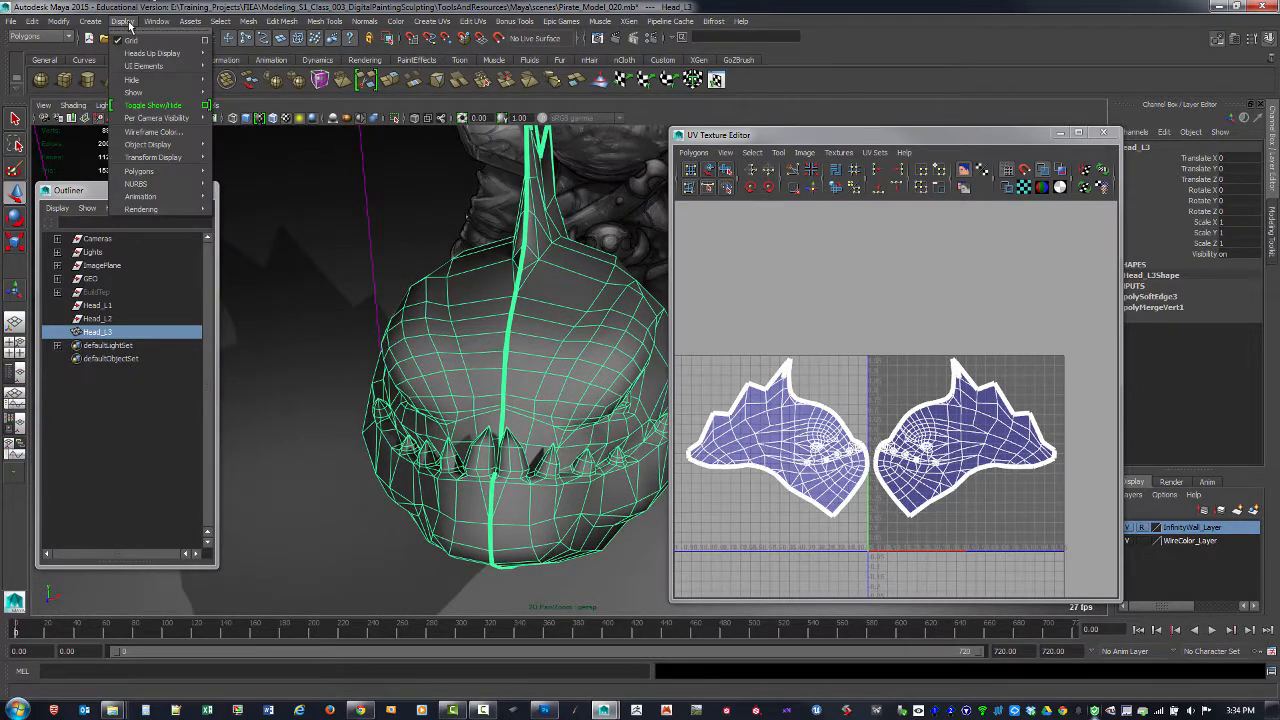
pyautogui.moveTo(182, 168)
pyautogui.moveTo(140, 171)
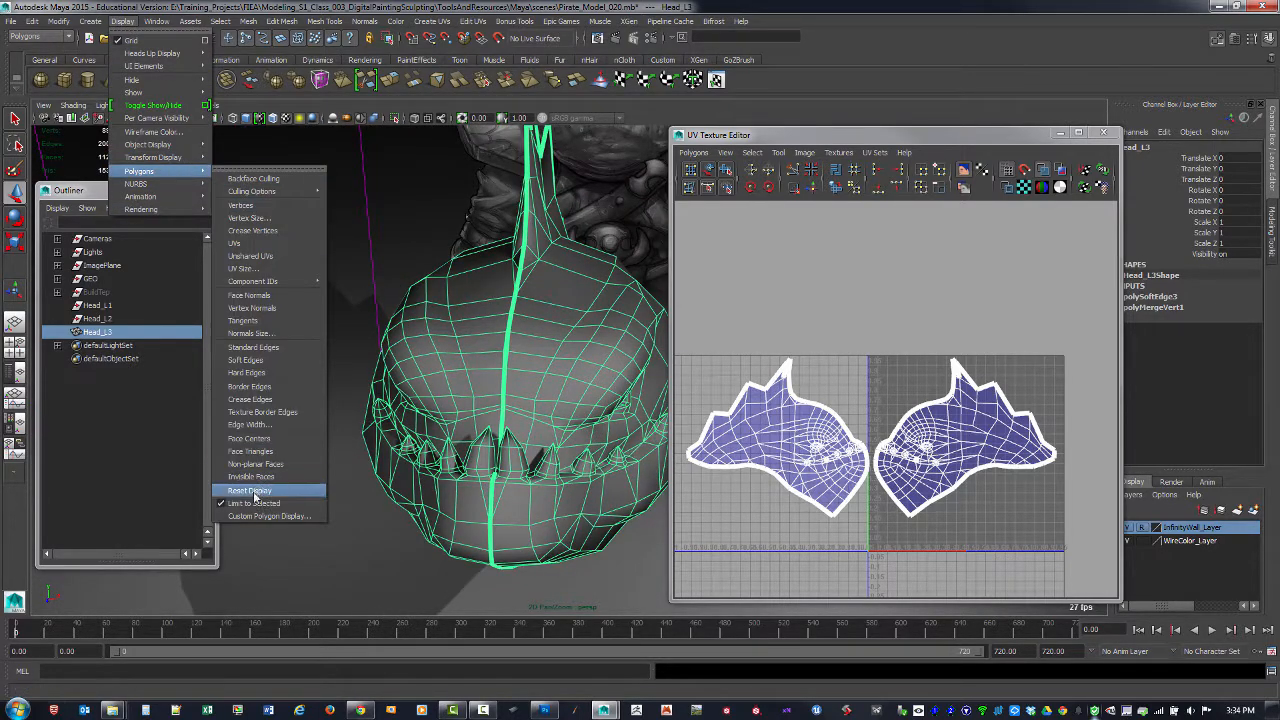
pyautogui.click(283, 521)
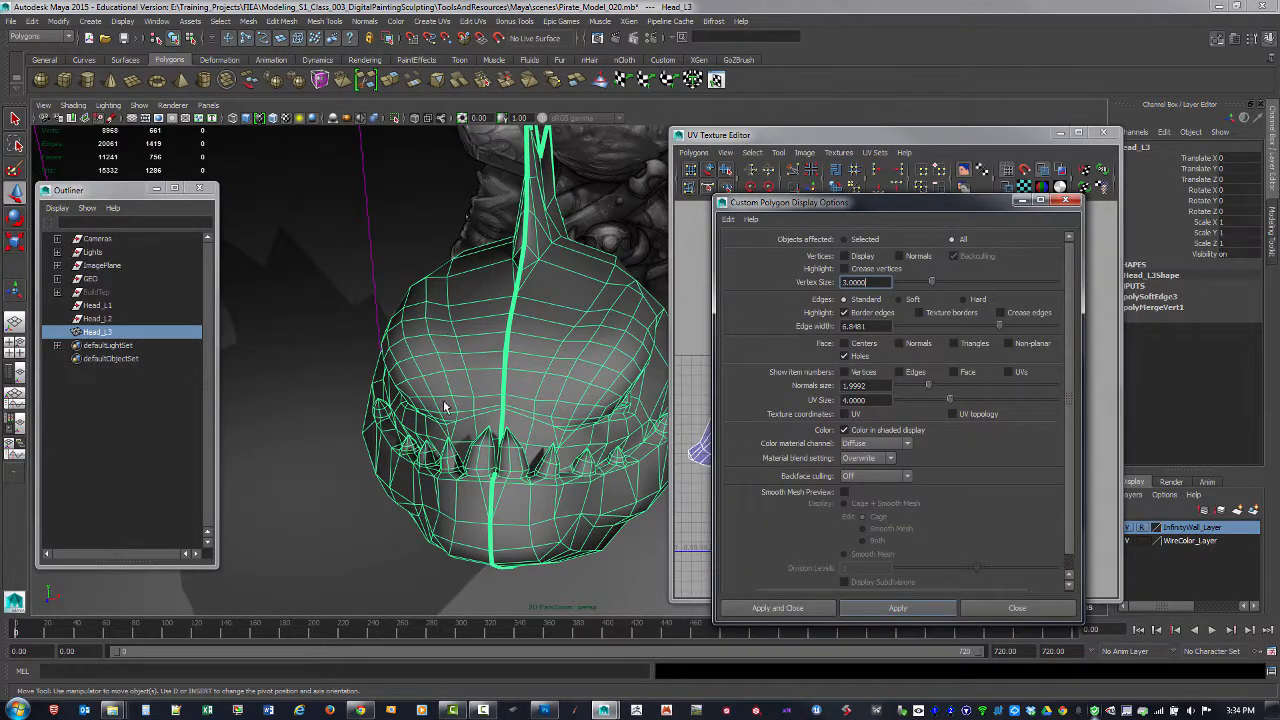
pyautogui.keyDown('alt'); pyautogui.moveTo(445, 406); pyautogui.dragTo(480, 410); pyautogui.keyUp('alt')
pyautogui.keyDown('alt'); pyautogui.moveTo(430, 410); pyautogui.dragTo(490, 410, button='right'); pyautogui.keyUp('alt')
pyautogui.keyDown('alt'); pyautogui.moveTo(414, 418); pyautogui.dragTo(482, 380); pyautogui.keyUp('alt')
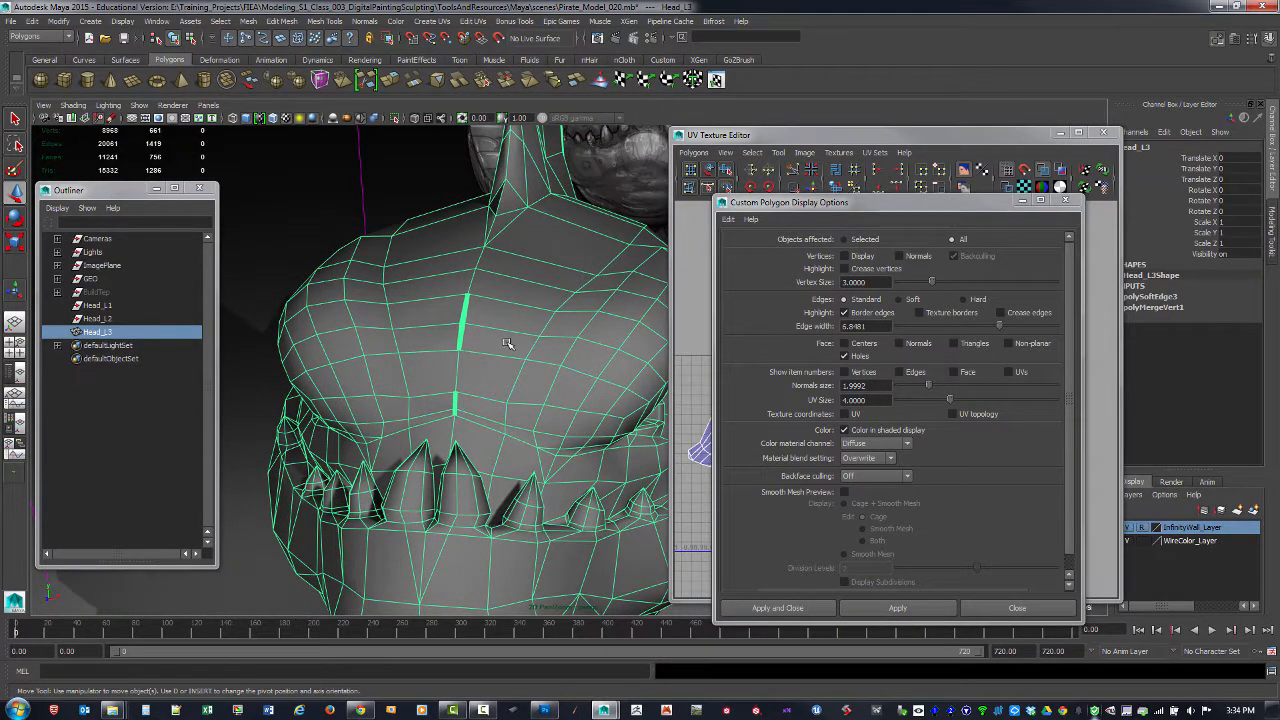
# Step: Select the two unmerged vertices at the upper seam gap on the forehead and merge them
pyautogui.keyDown('alt'); pyautogui.moveTo(508, 343); pyautogui.dragTo(440, 316); pyautogui.keyUp('alt')
pyautogui.press('F9')
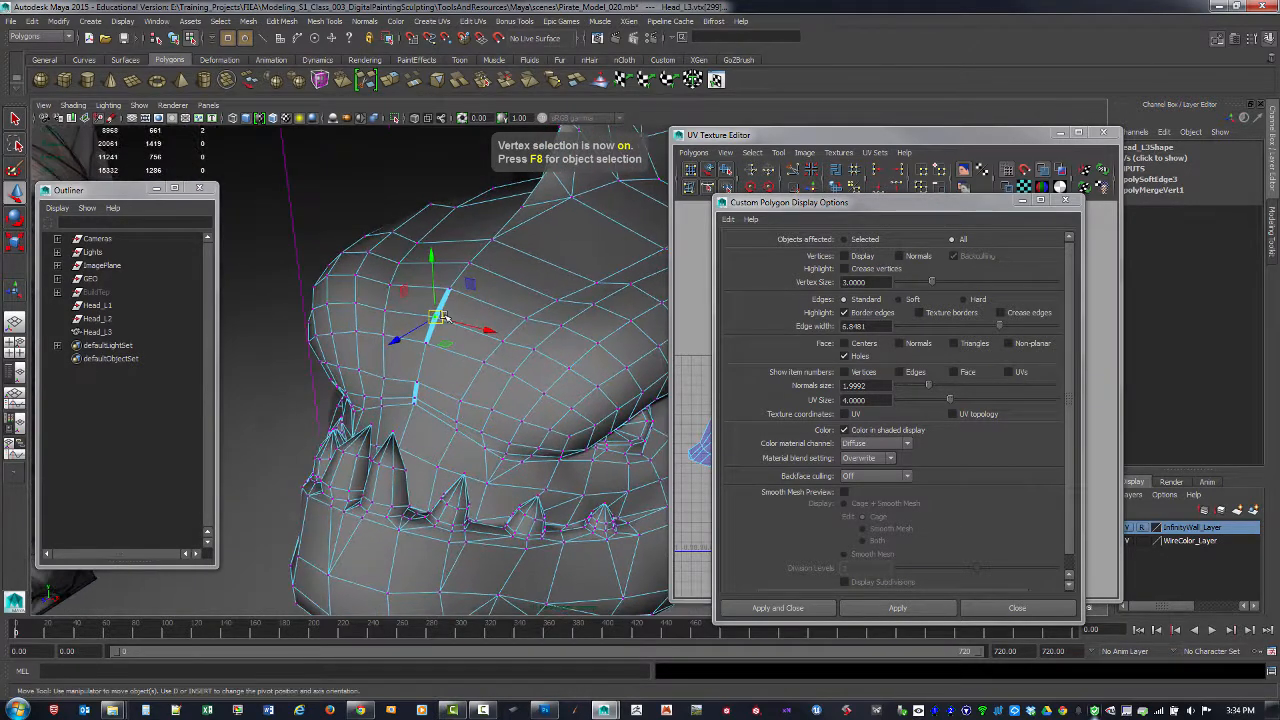
pyautogui.keyDown('shift'); pyautogui.rightClick(440, 316); pyautogui.keyUp('shift')
pyautogui.keyDown('shift'); pyautogui.moveTo(440, 316); pyautogui.dragTo(447, 253, button='right'); pyautogui.keyUp('shift')
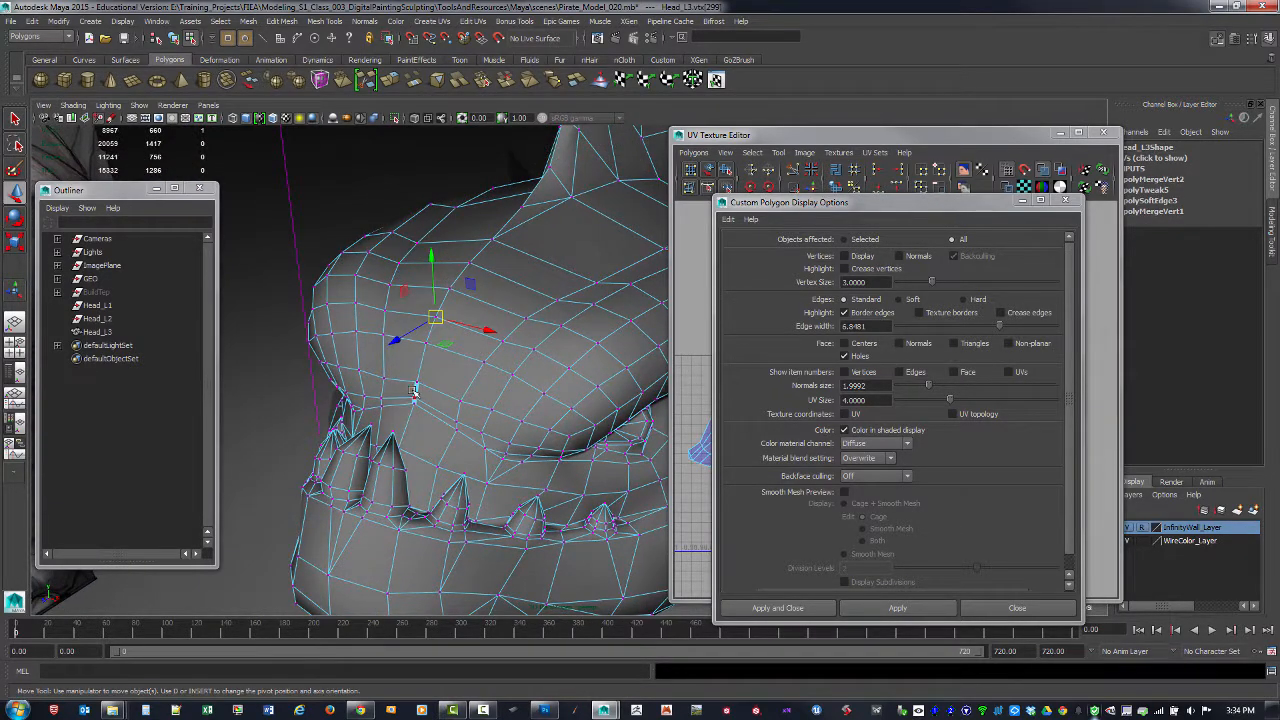
# Step: Merge the two vertices at the small seam gap just above the front teeth
pyautogui.keyDown('alt'); pyautogui.moveTo(413, 392); pyautogui.dragTo(411, 360); pyautogui.keyUp('alt')
pyautogui.scroll(4, 411, 360)
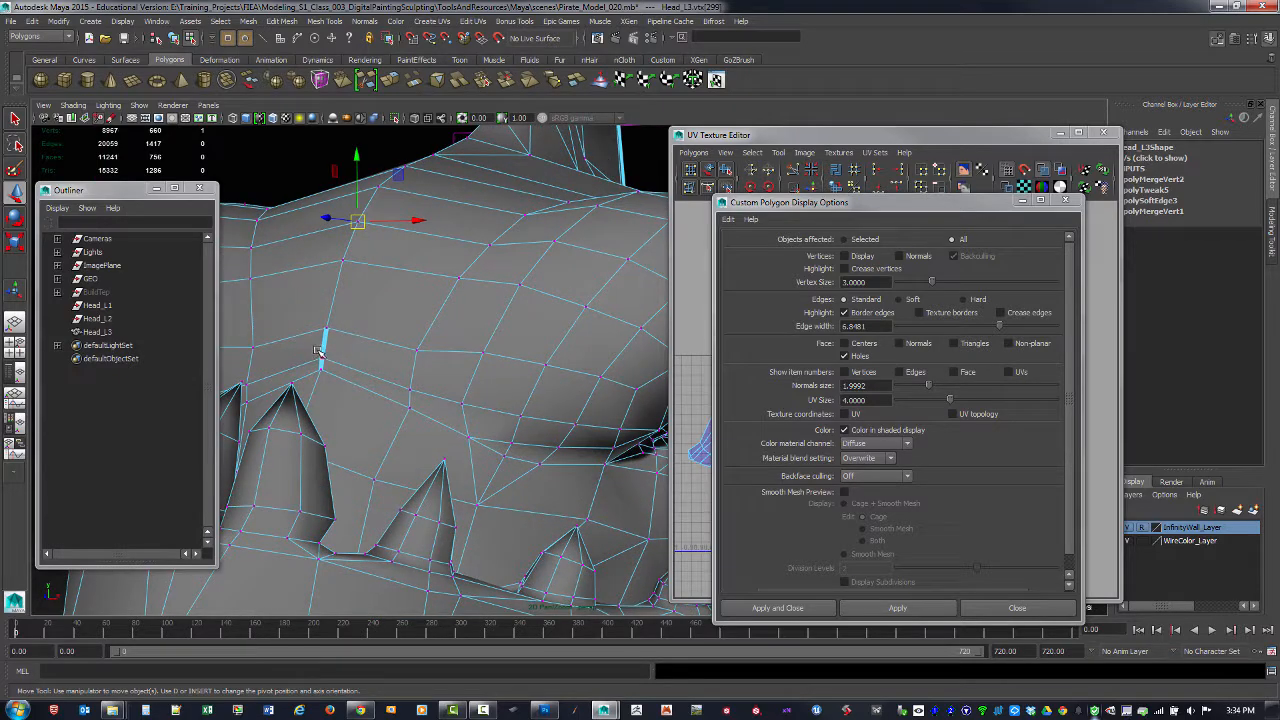
pyautogui.moveTo(318, 351); pyautogui.dragTo(344, 370)
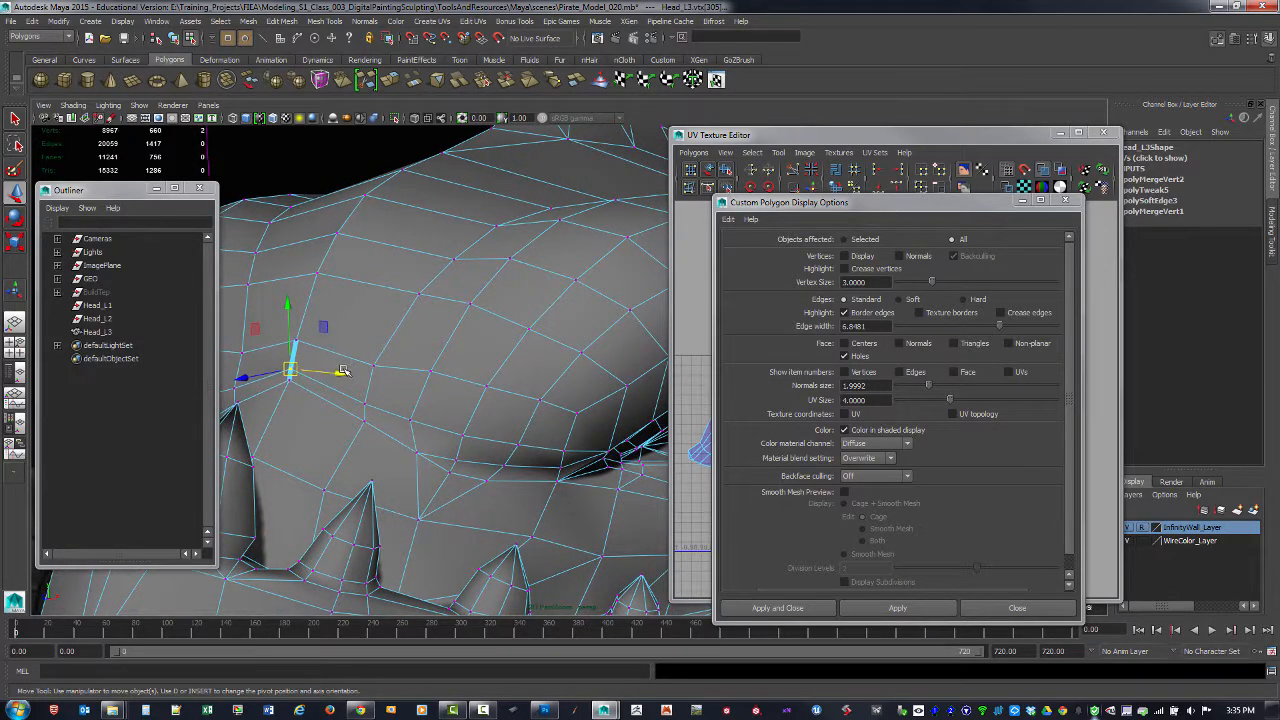
pyautogui.press('g')
# Step: Merge the remaining unmerged vertices along the open border of the head's fin
pyautogui.keyDown('alt'); pyautogui.moveTo(483, 366); pyautogui.dragTo(346, 323, button='right'); pyautogui.keyUp('alt')
pyautogui.keyDown('alt'); pyautogui.moveTo(346, 323); pyautogui.dragTo(450, 352); pyautogui.keyUp('alt')
pyautogui.keyDown('alt'); pyautogui.moveTo(450, 352); pyautogui.dragTo(183, 340, button='middle'); pyautogui.keyUp('alt')
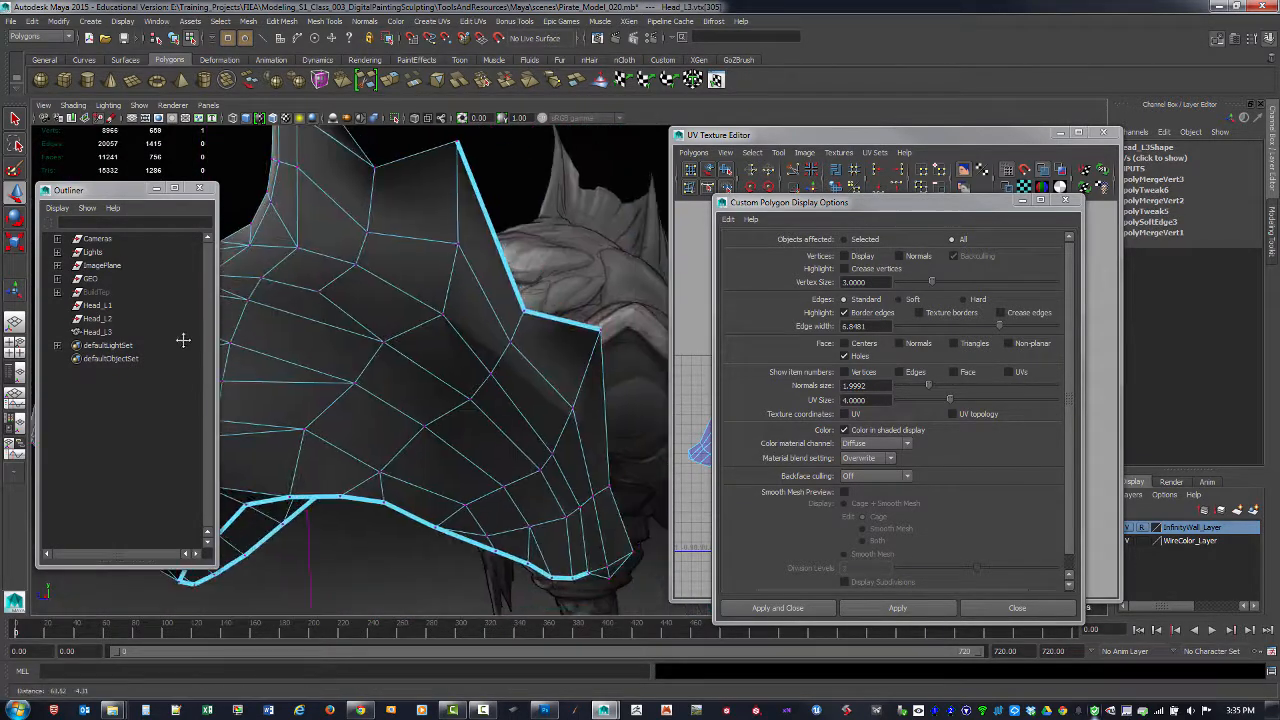
pyautogui.keyDown('alt'); pyautogui.moveTo(183, 340); pyautogui.dragTo(549, 315); pyautogui.keyUp('alt')
pyautogui.press('g')
# Step: Return to object selection, close the polygon display options, delete the head's history and turn the checker texture back on
pyautogui.press('F8')
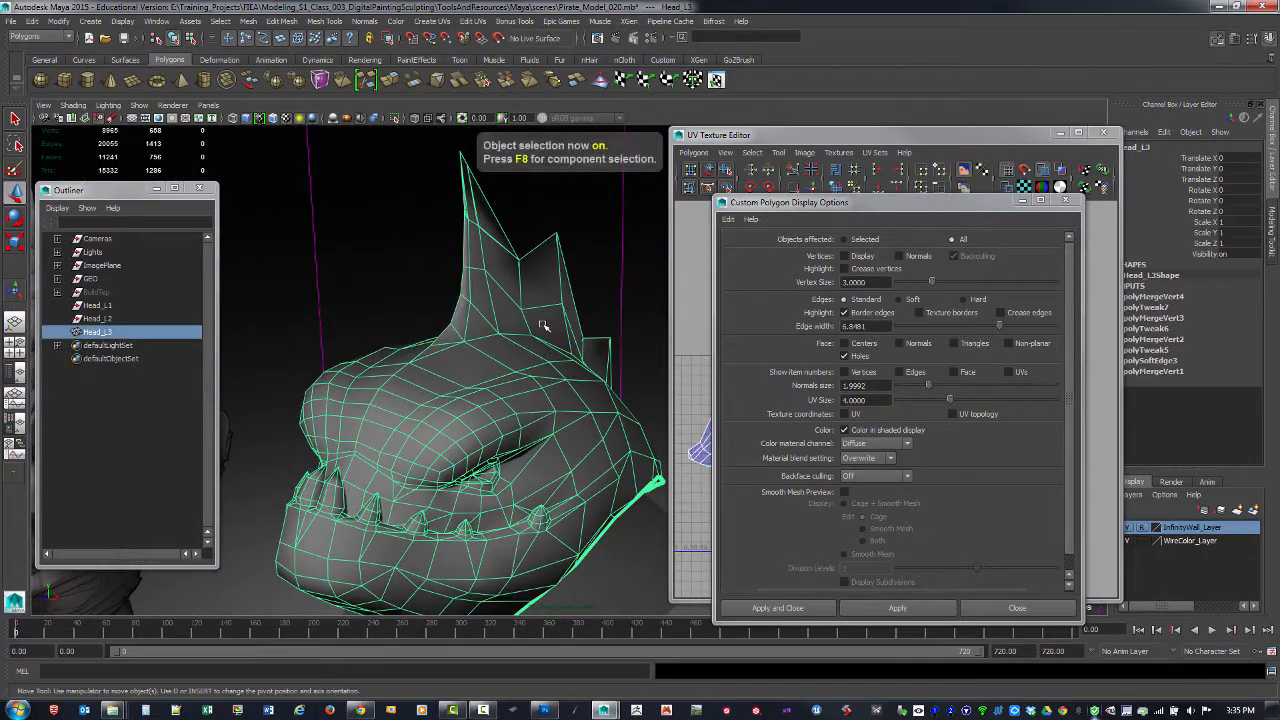
pyautogui.click(1070, 203)
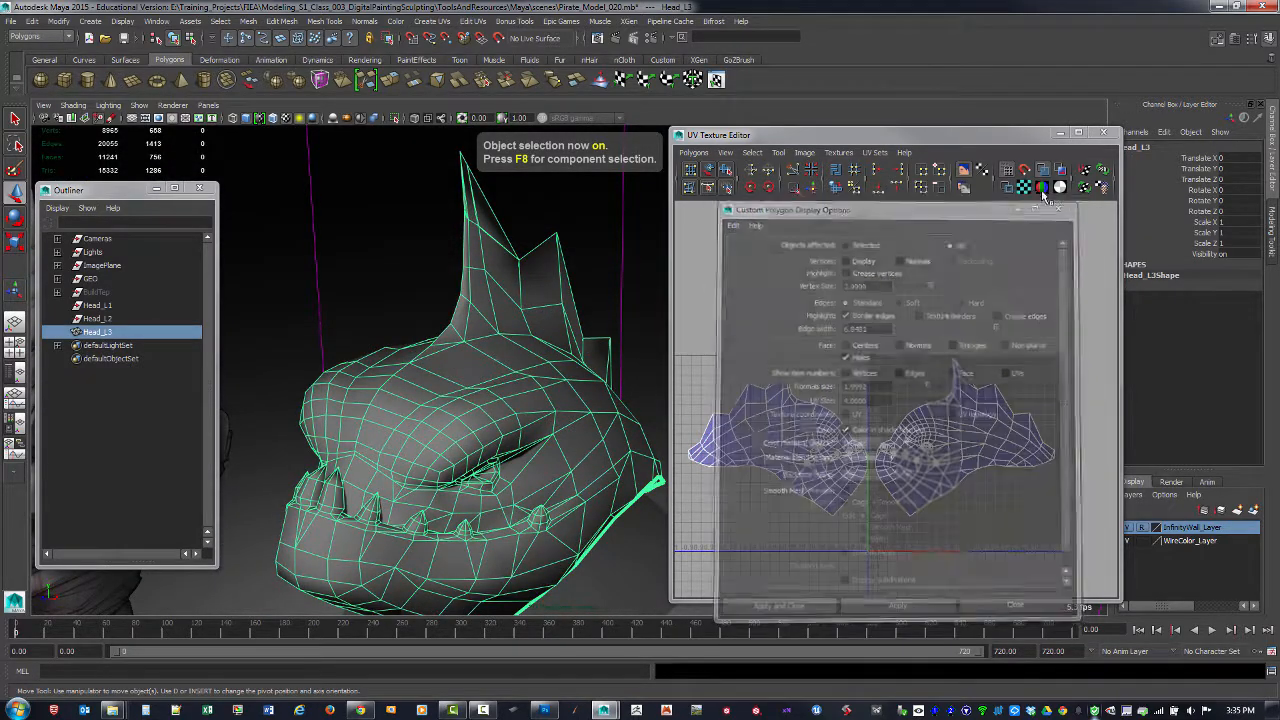
pyautogui.click(1024, 187)
pyautogui.click(361, 396)
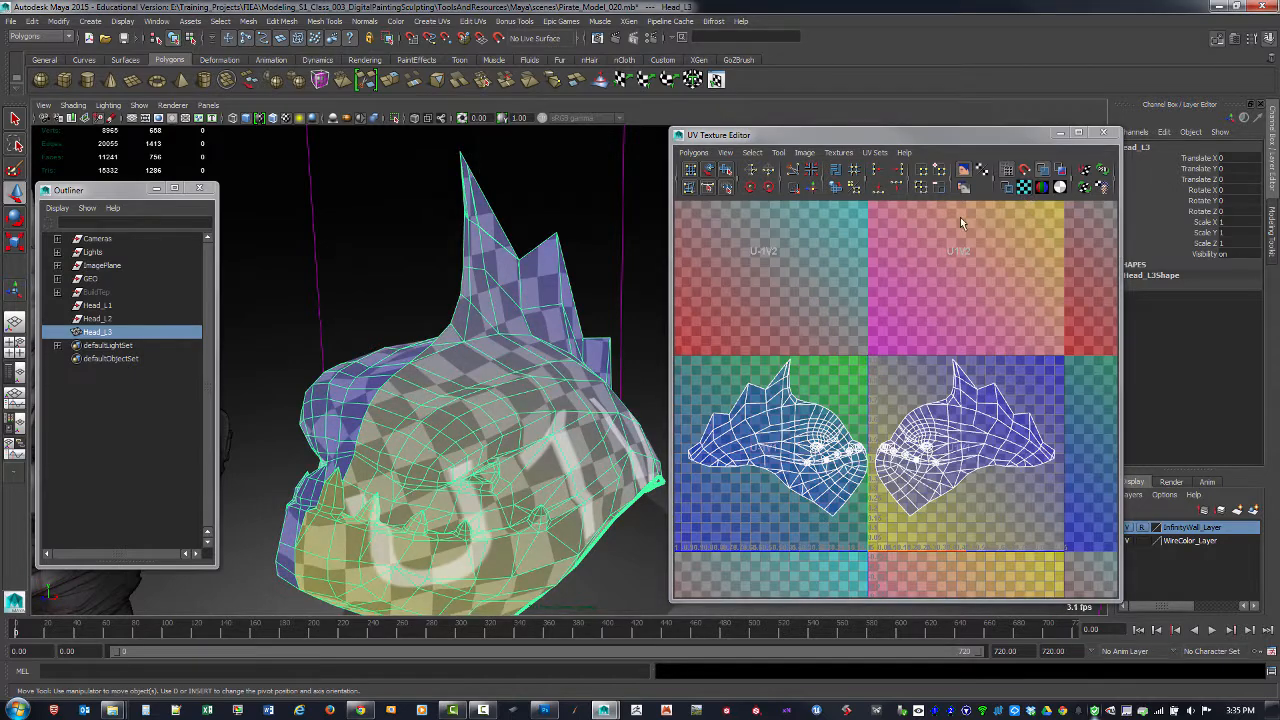
# Step: Switch to edge selection and select the head's centre-seam edges running down the forehead
pyautogui.scroll(5, 900, 371)
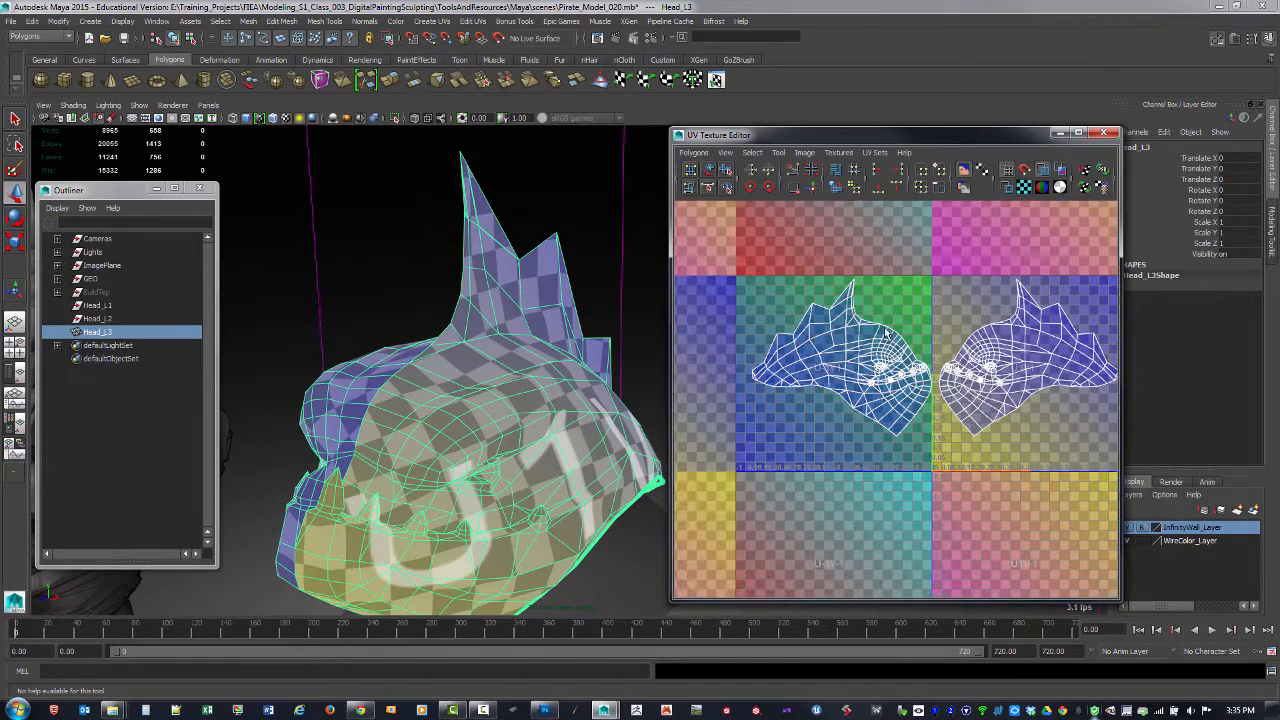
pyautogui.keyDown('alt'); pyautogui.moveTo(900, 371); pyautogui.dragTo(883, 365, button='middle'); pyautogui.keyUp('alt')
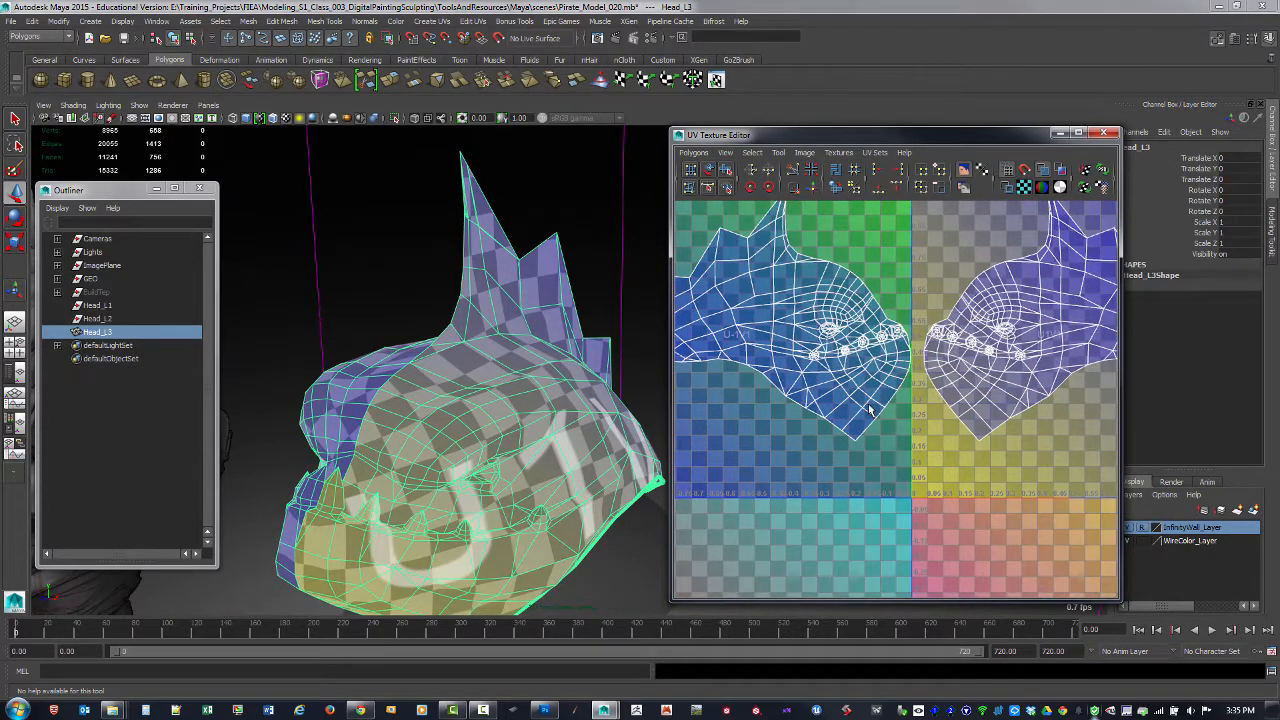
pyautogui.press('F10')
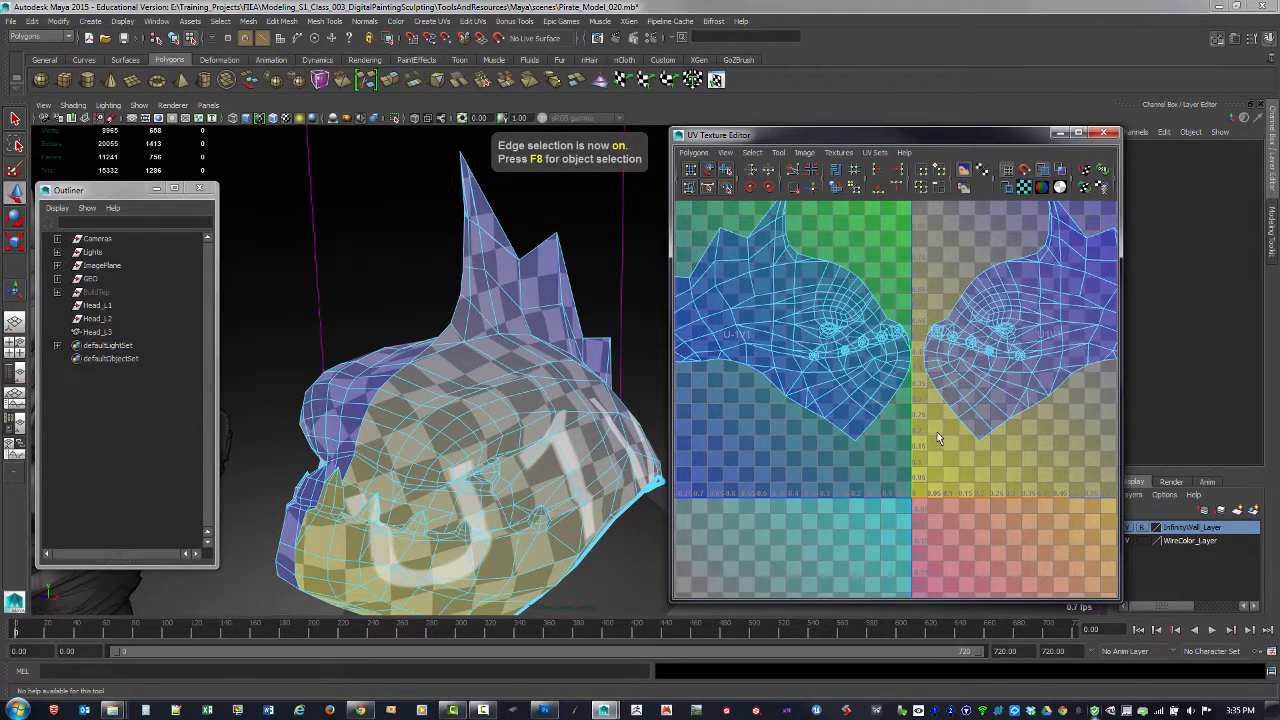
pyautogui.moveTo(939, 433); pyautogui.dragTo(886, 370)
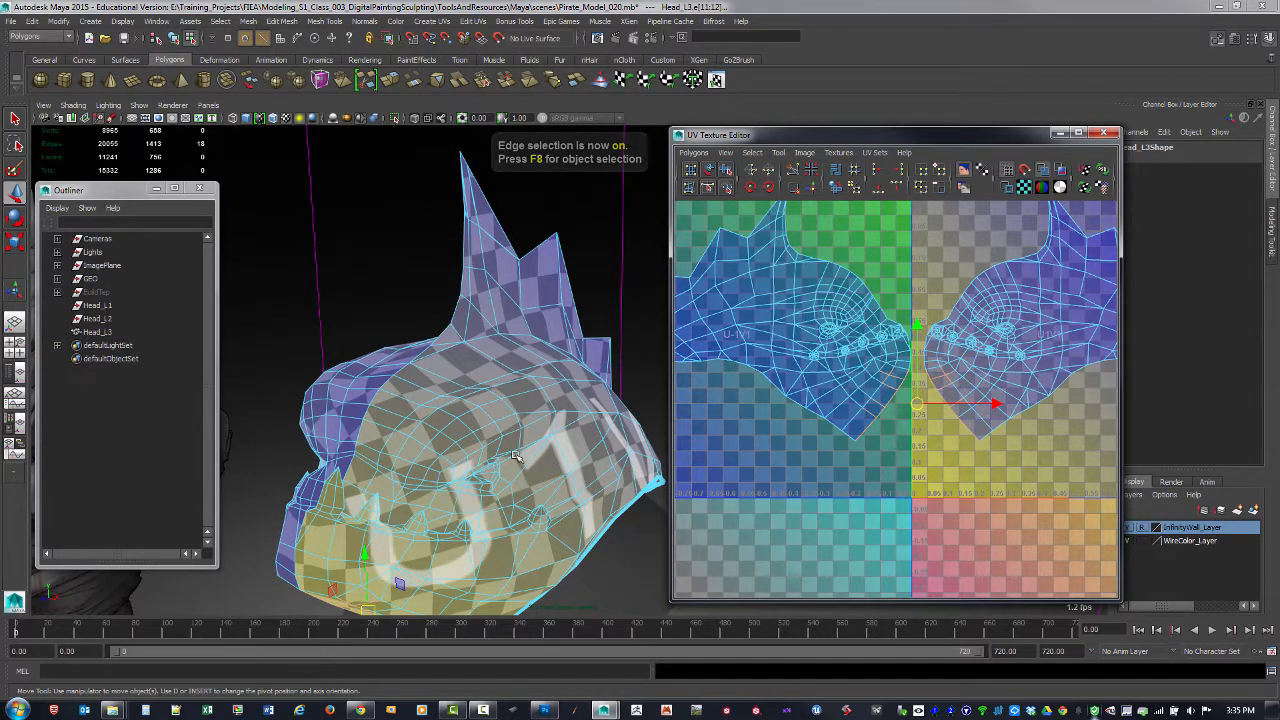
pyautogui.keyDown('alt'); pyautogui.moveTo(453, 456); pyautogui.dragTo(464, 400); pyautogui.keyUp('alt')
pyautogui.click(524, 368)
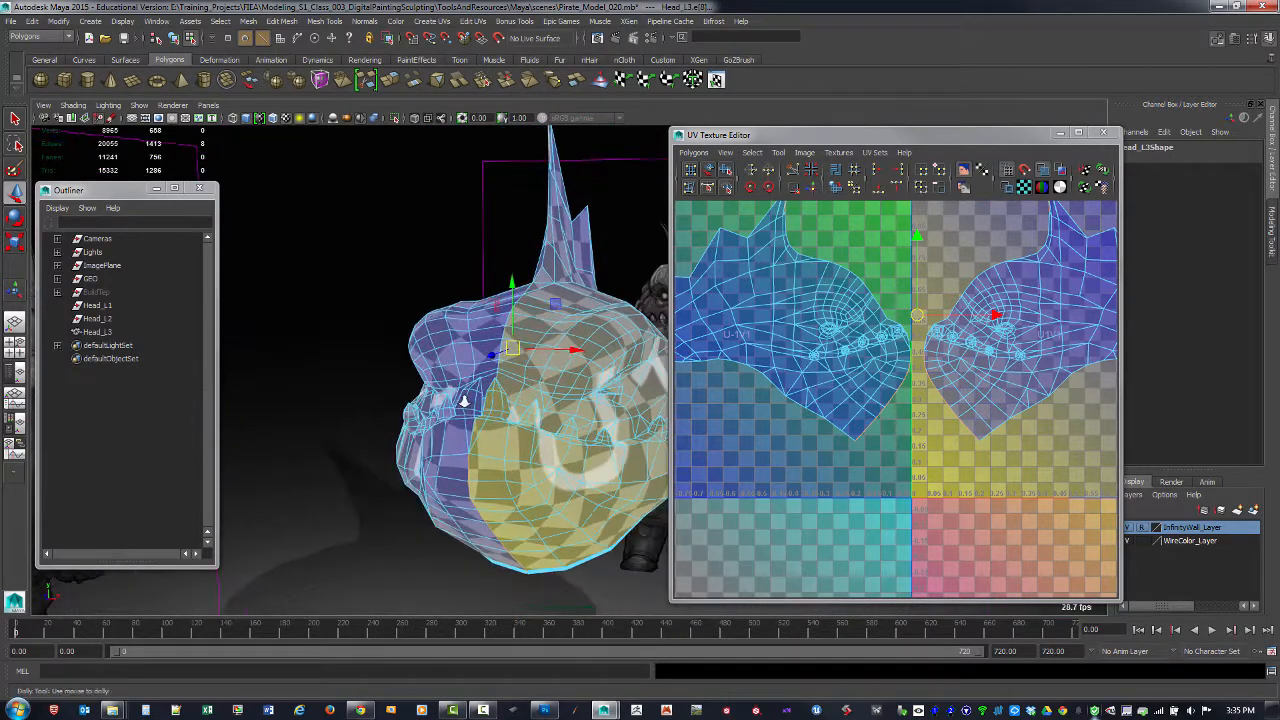
# Step: Extend the edge selection along the centre seam, up the front of the tall fin spike and down the chin
pyautogui.keyDown('alt'); pyautogui.moveTo(464, 401); pyautogui.dragTo(502, 396, button='right'); pyautogui.keyUp('alt')
pyautogui.keyDown('alt'); pyautogui.moveTo(502, 300); pyautogui.dragTo(485, 394, button='middle'); pyautogui.keyUp('alt')
pyautogui.keyDown('alt'); pyautogui.moveTo(545, 300); pyautogui.dragTo(482, 348); pyautogui.keyUp('alt')
pyautogui.scroll(2, 482, 348)
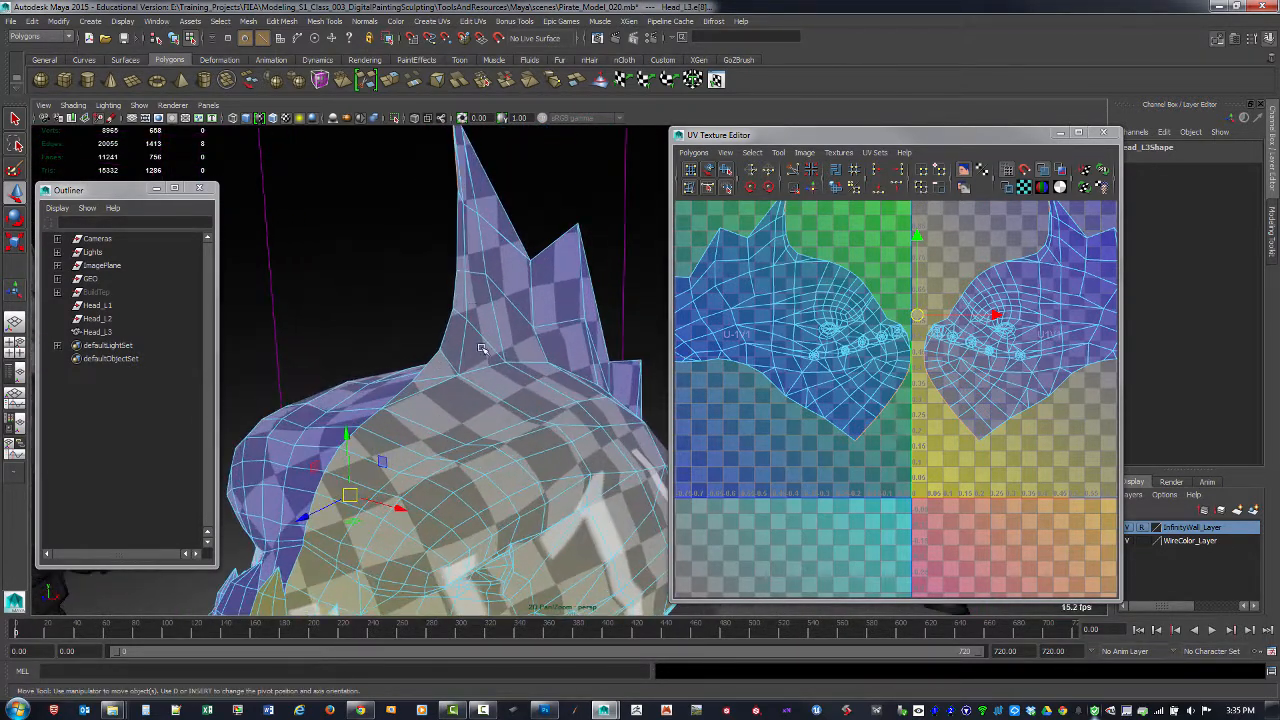
pyautogui.doubleClick(455, 244)
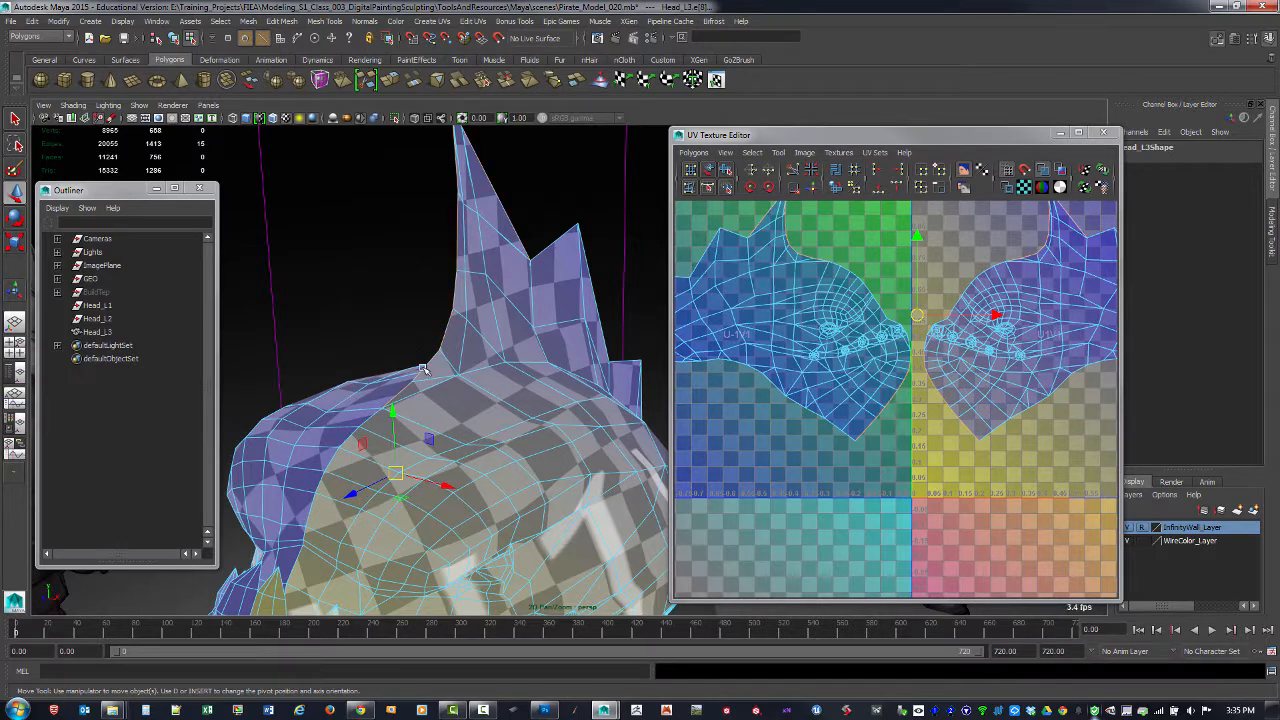
pyautogui.keyDown('alt'); pyautogui.moveTo(424, 369); pyautogui.dragTo(481, 333); pyautogui.keyUp('alt')
pyautogui.scroll(3, 481, 333)
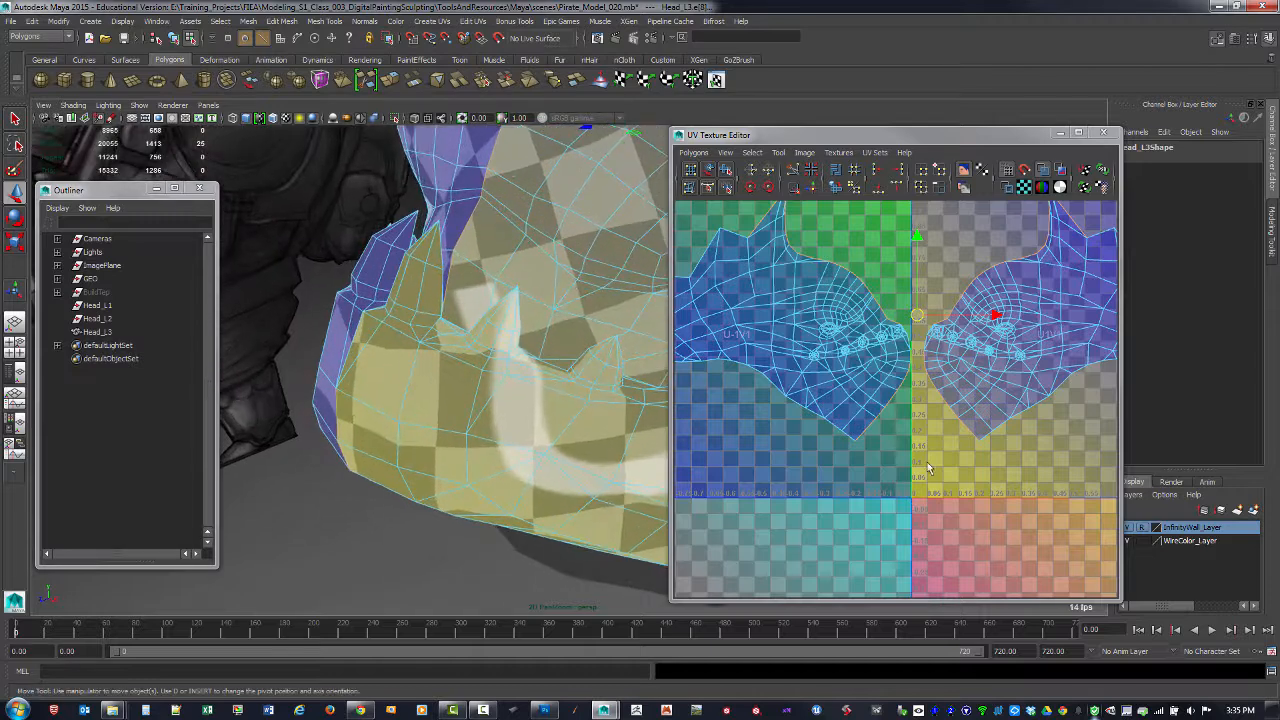
# Step: Add the remaining centre-seam border edges beside the front teeth to the selection in the UV layout
pyautogui.scroll(5, 897, 568)
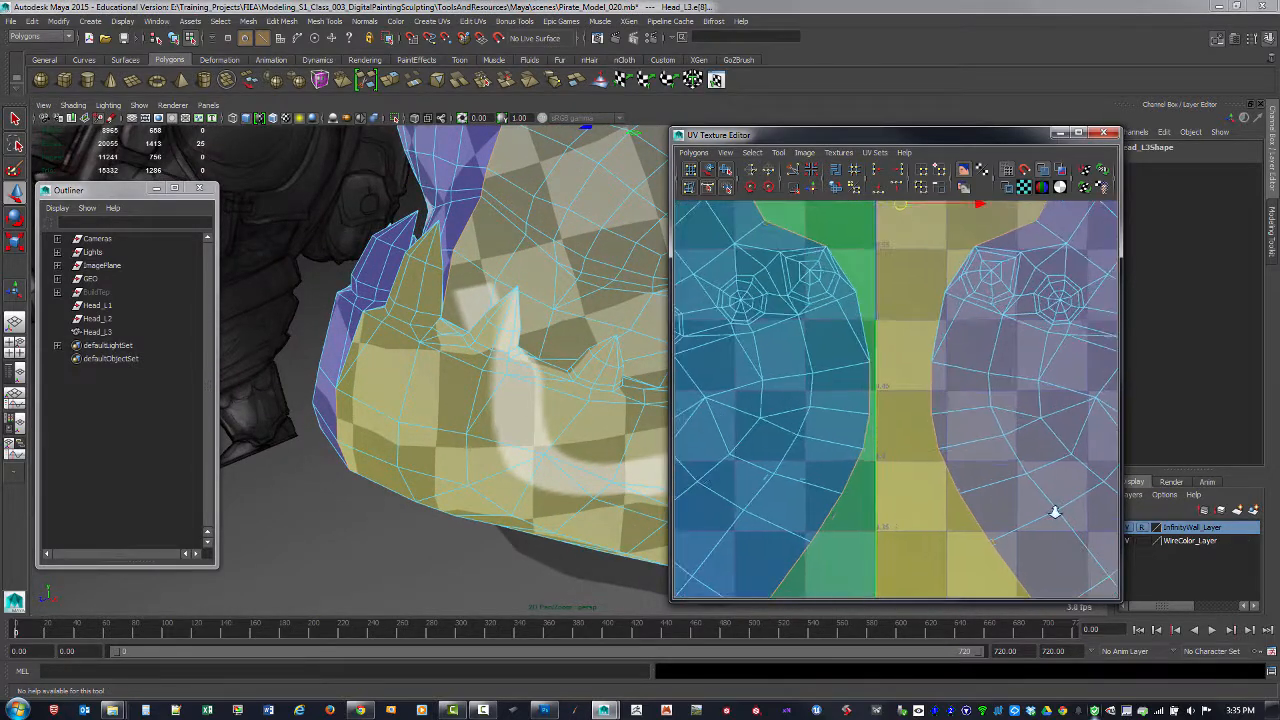
pyautogui.scroll(3, 800, 430)
pyautogui.keyDown('alt'); pyautogui.moveTo(1011, 380); pyautogui.dragTo(921, 393, button='middle'); pyautogui.keyUp('alt')
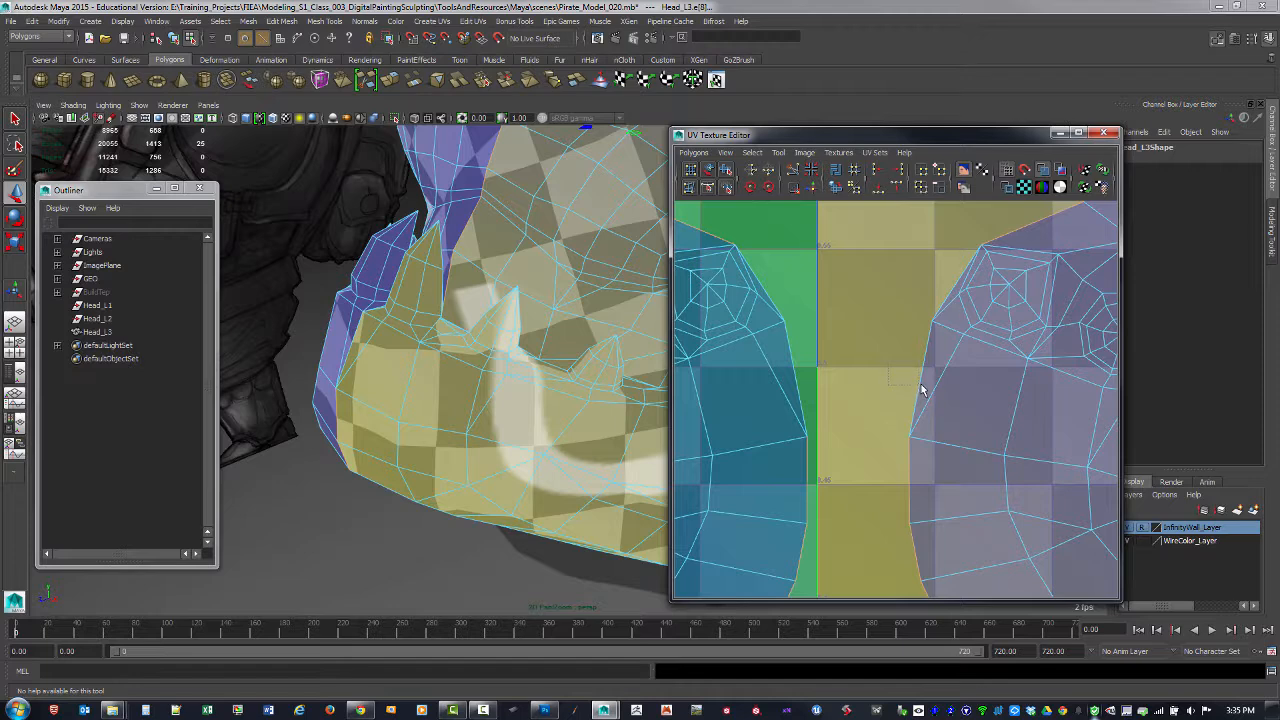
pyautogui.press('w')
# Step: Deselect the extra edges at the tip of the tallest fin spike in the UV layout
pyautogui.scroll(-10, 981, 366)
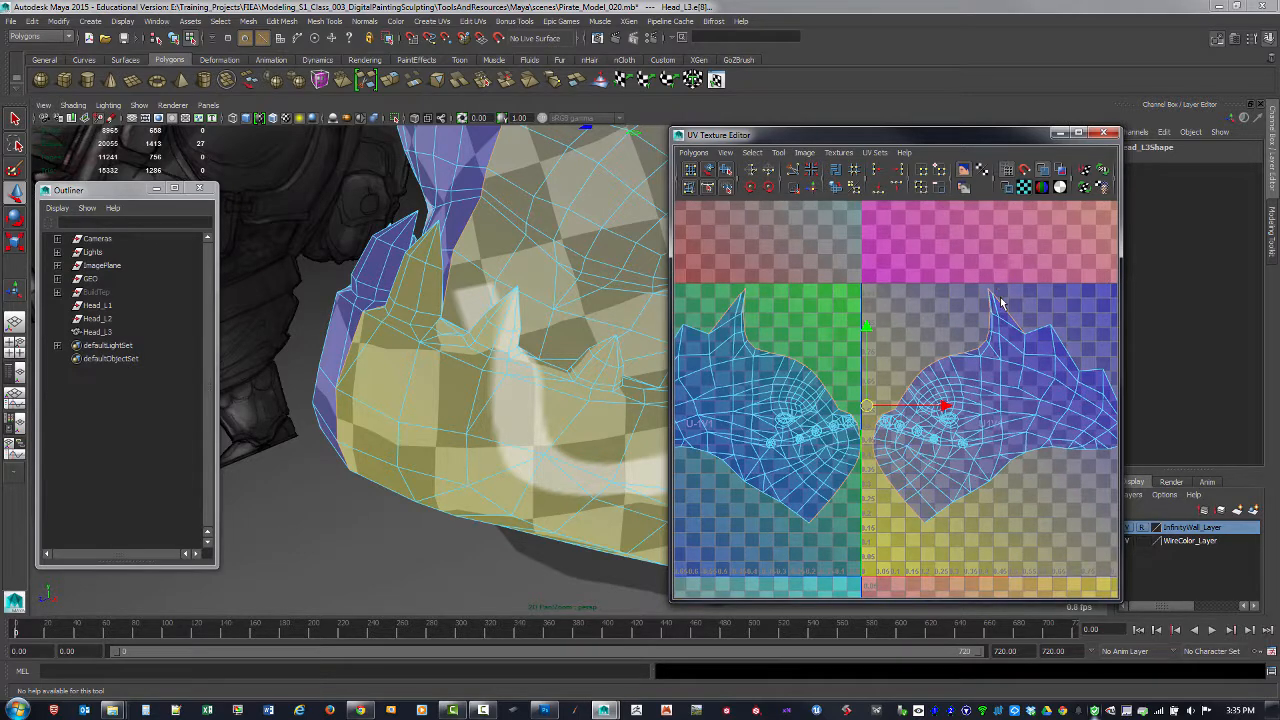
pyautogui.keyDown('alt'); pyautogui.moveTo(1024, 308); pyautogui.dragTo(974, 334, button='middle'); pyautogui.keyUp('alt')
pyautogui.keyDown('ctrl'); pyautogui.click(943, 314); pyautogui.keyUp('ctrl')
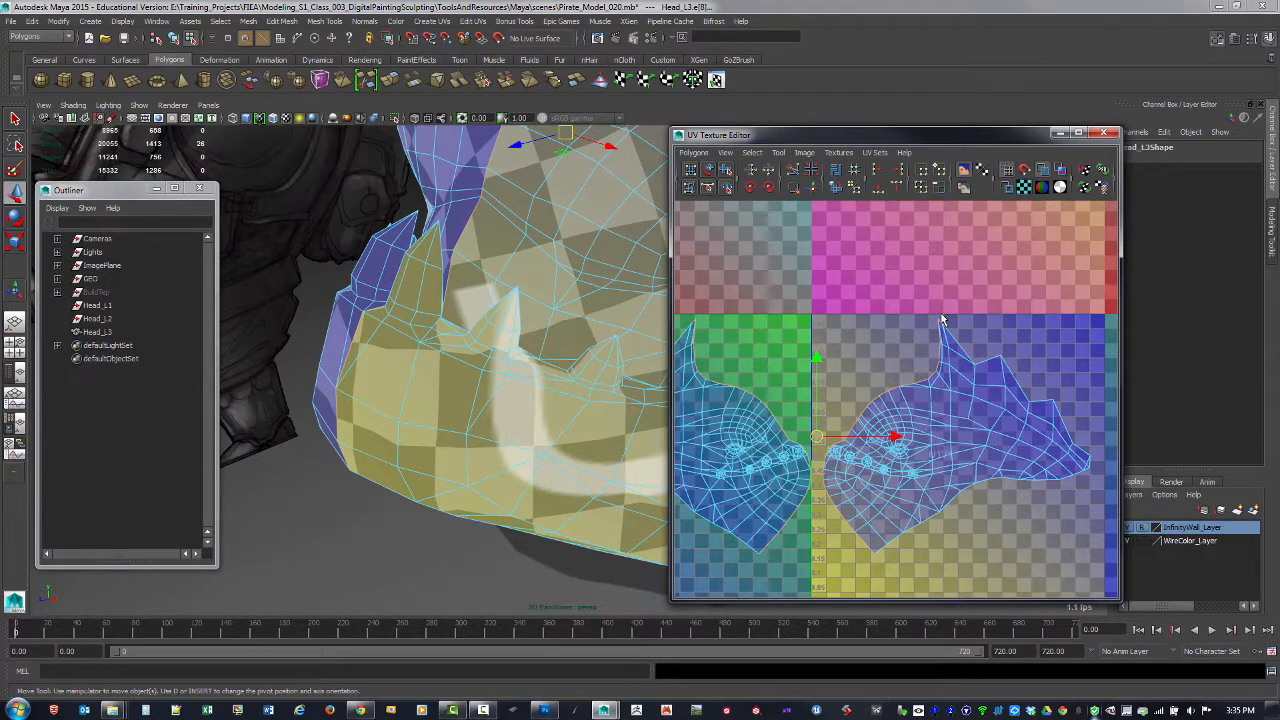
pyautogui.keyDown('ctrl'); pyautogui.click(947, 326); pyautogui.keyUp('ctrl')
# Step: Sew the selected centre-seam edges so the two head UV shells become one
pyautogui.keyDown('alt'); pyautogui.moveTo(590, 292); pyautogui.dragTo(416, 590, button='middle'); pyautogui.keyUp('alt')
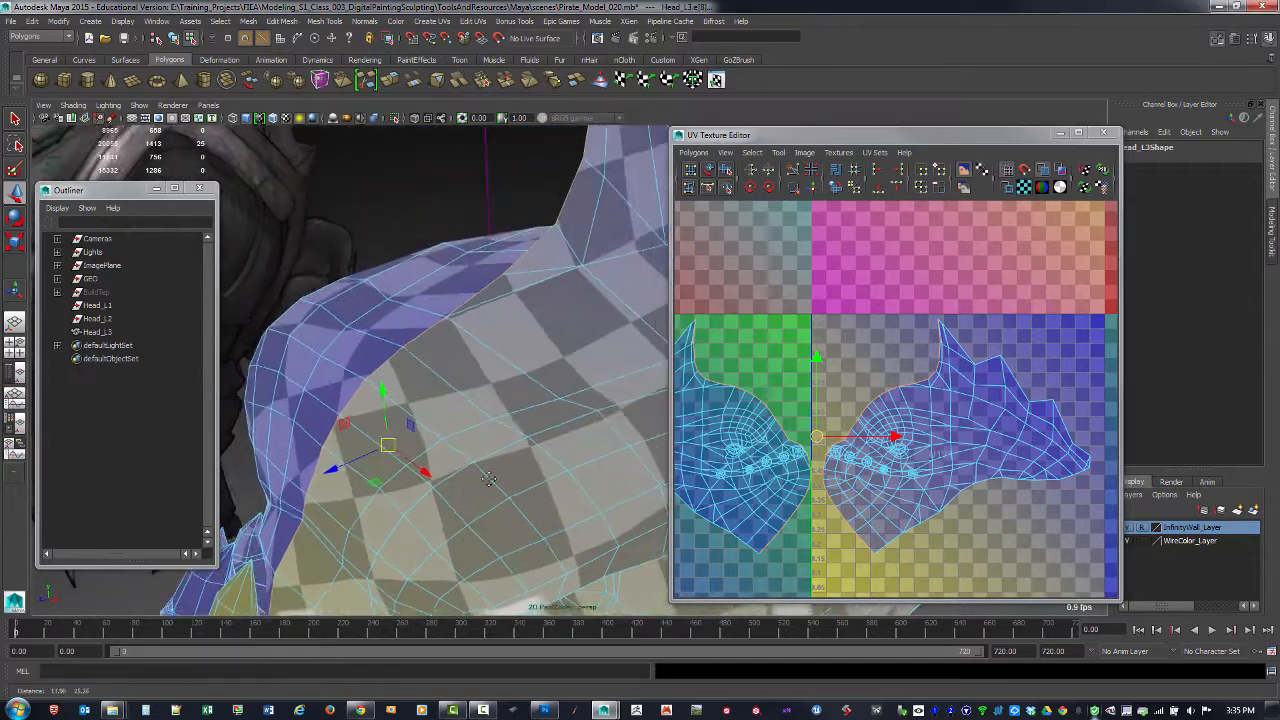
pyautogui.keyDown('alt'); pyautogui.moveTo(480, 380); pyautogui.dragTo(330, 337, button='right'); pyautogui.keyUp('alt')
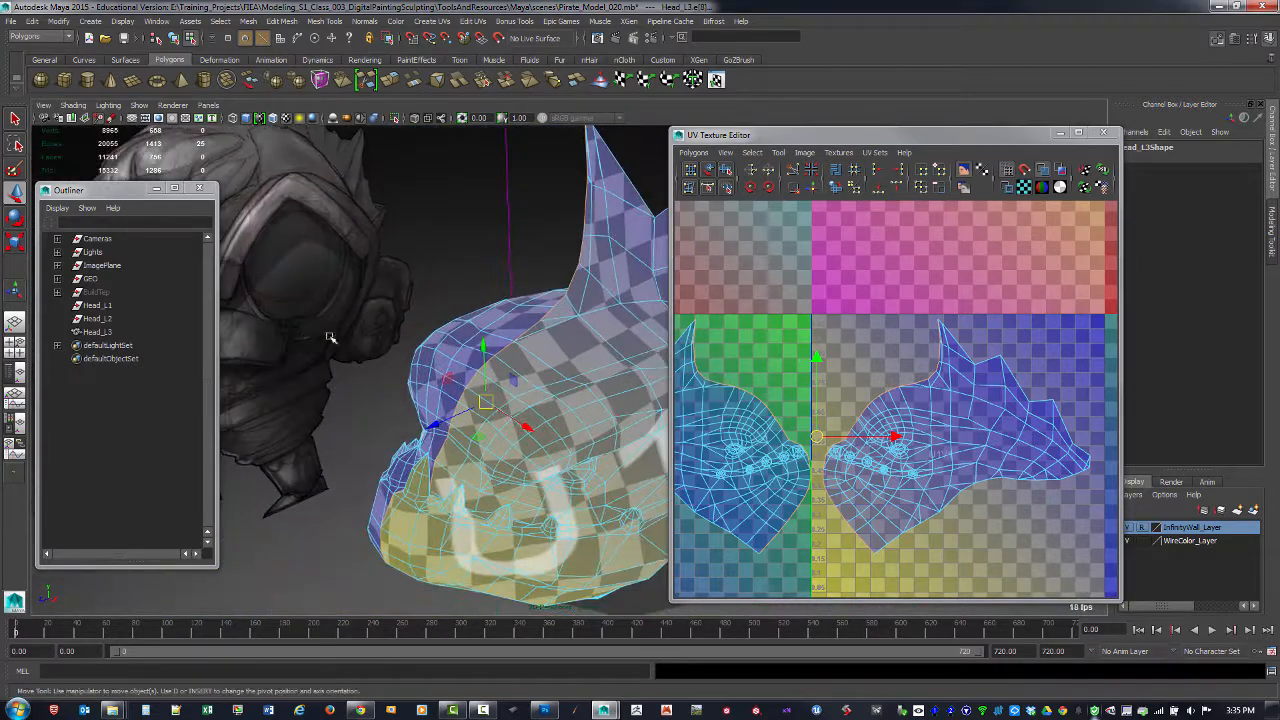
pyautogui.click(798, 193)
pyautogui.keyDown('alt'); pyautogui.moveTo(875, 432); pyautogui.dragTo(938, 397, button='middle'); pyautogui.keyUp('alt')
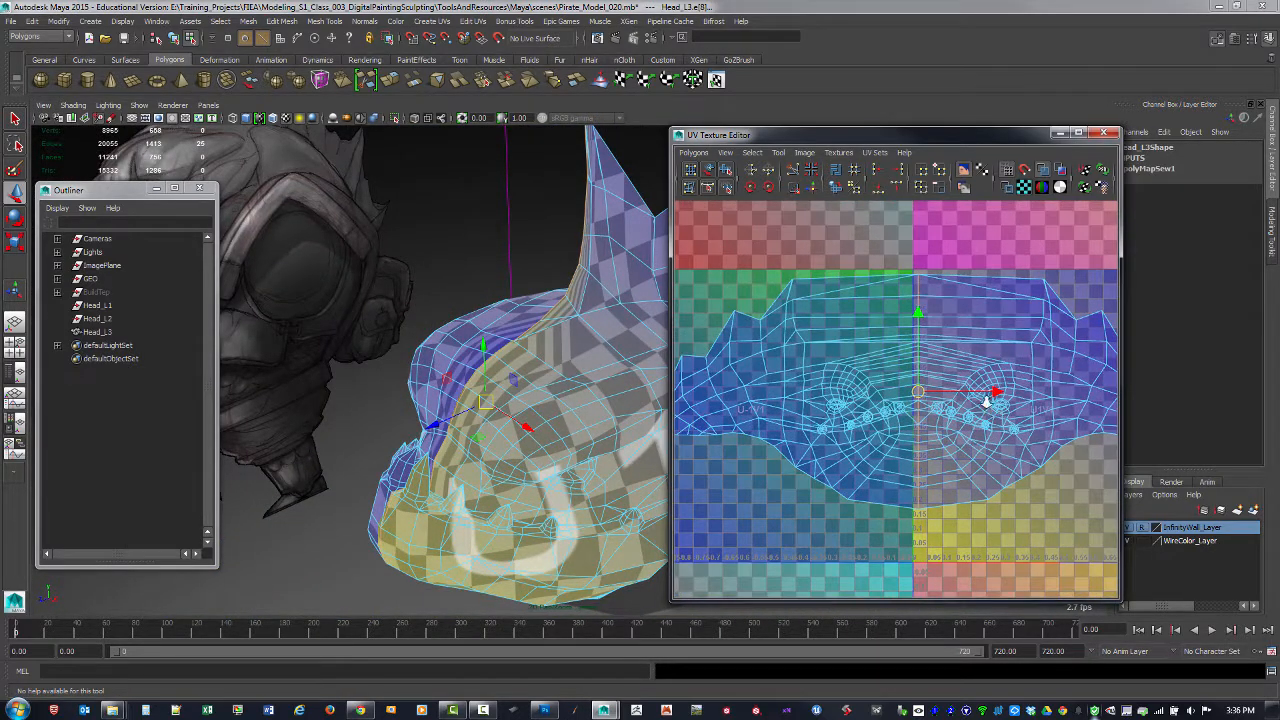
pyautogui.keyDown('alt'); pyautogui.moveTo(987, 401); pyautogui.dragTo(924, 389, button='right'); pyautogui.keyUp('alt')
# Step: Switch to UV selection and select all UVs of the joined head shell
pyautogui.rightClick(918, 426)
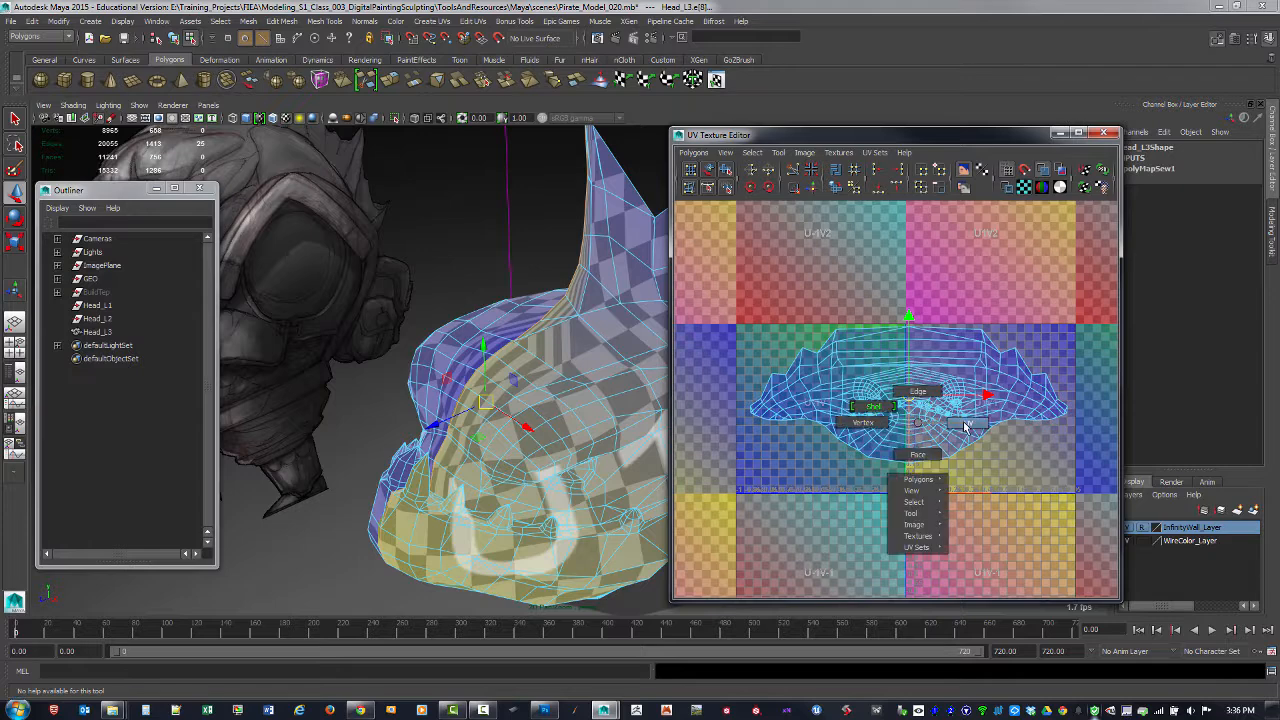
pyautogui.click(966, 424)
pyautogui.moveTo(1070, 492); pyautogui.dragTo(1070, 492)
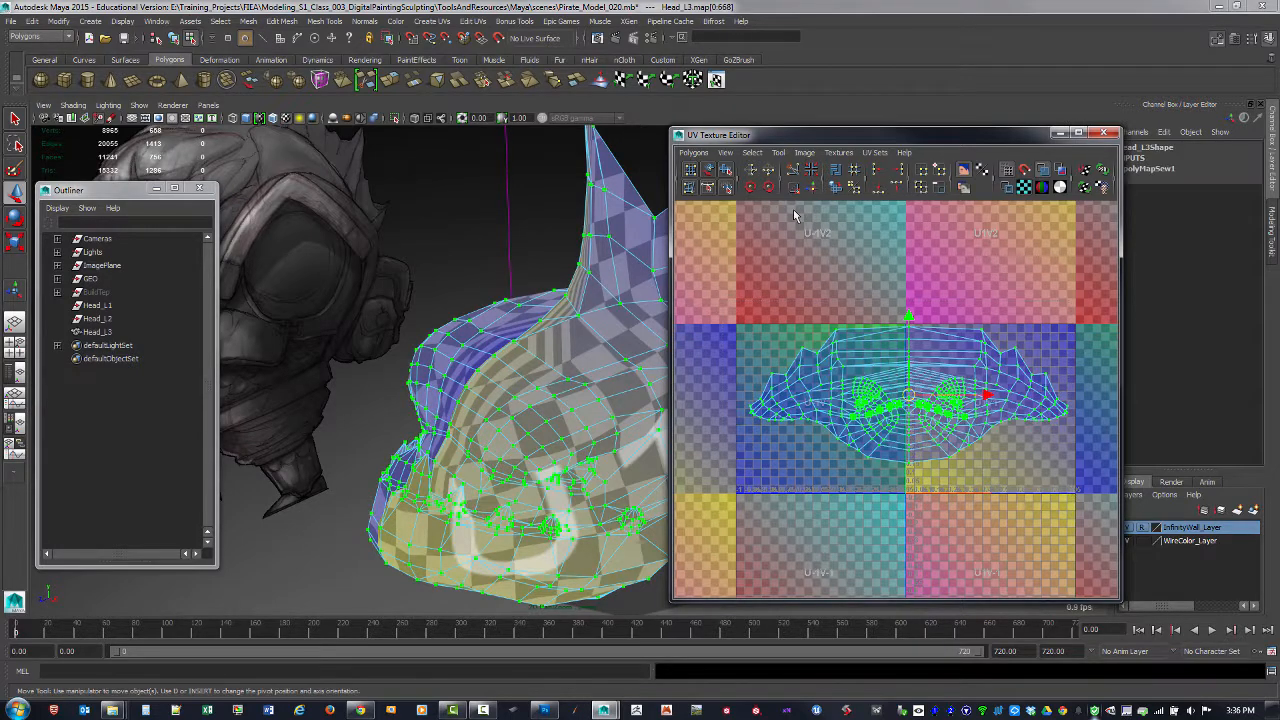
# Step: Try unfolding the head's UVs with the Smooth UV Tool, and undo the unfold
pyautogui.click(726, 170)
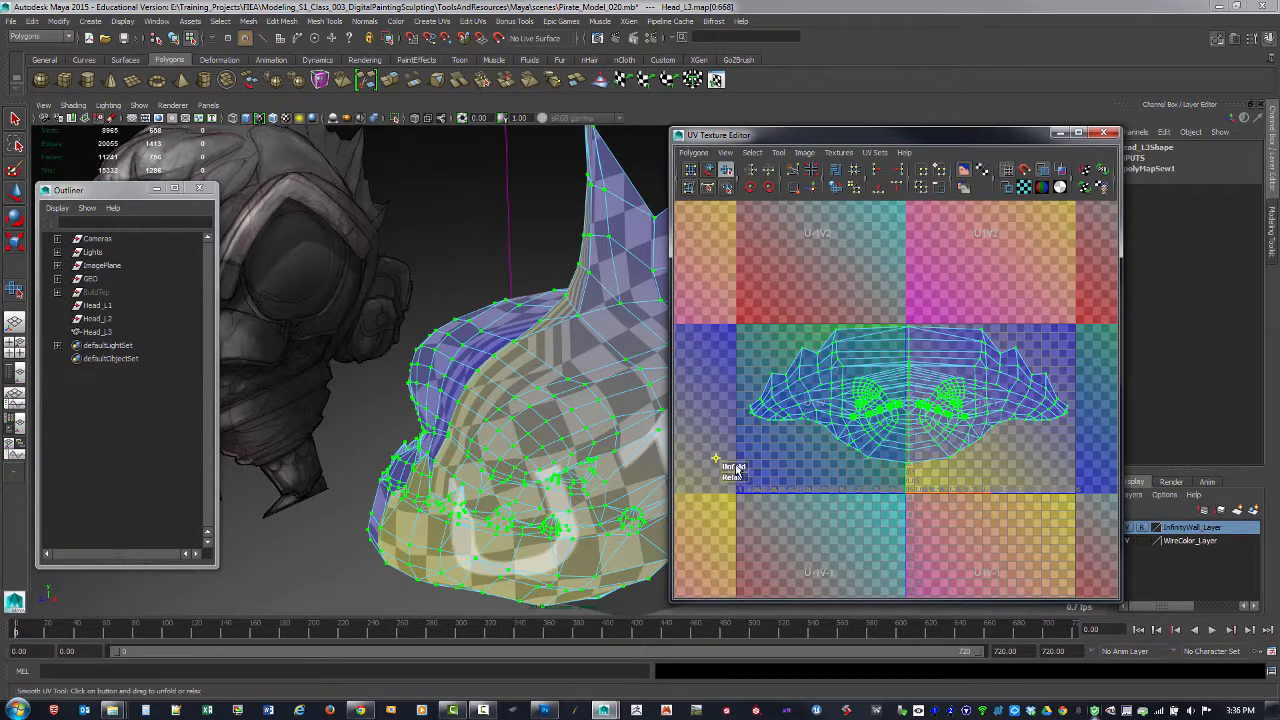
pyautogui.moveTo(737, 469); pyautogui.dragTo(744, 475)
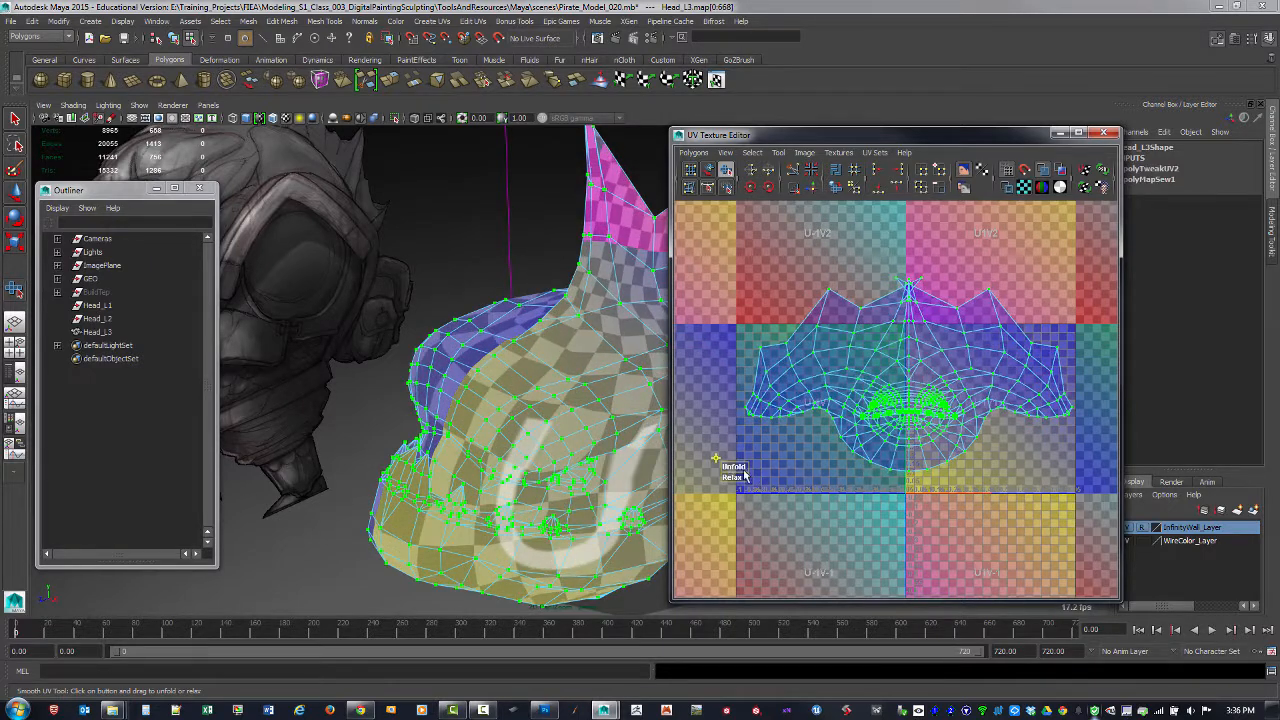
pyautogui.keyDown('alt'); pyautogui.moveTo(788, 446); pyautogui.dragTo(799, 449, button='middle'); pyautogui.keyUp('alt')
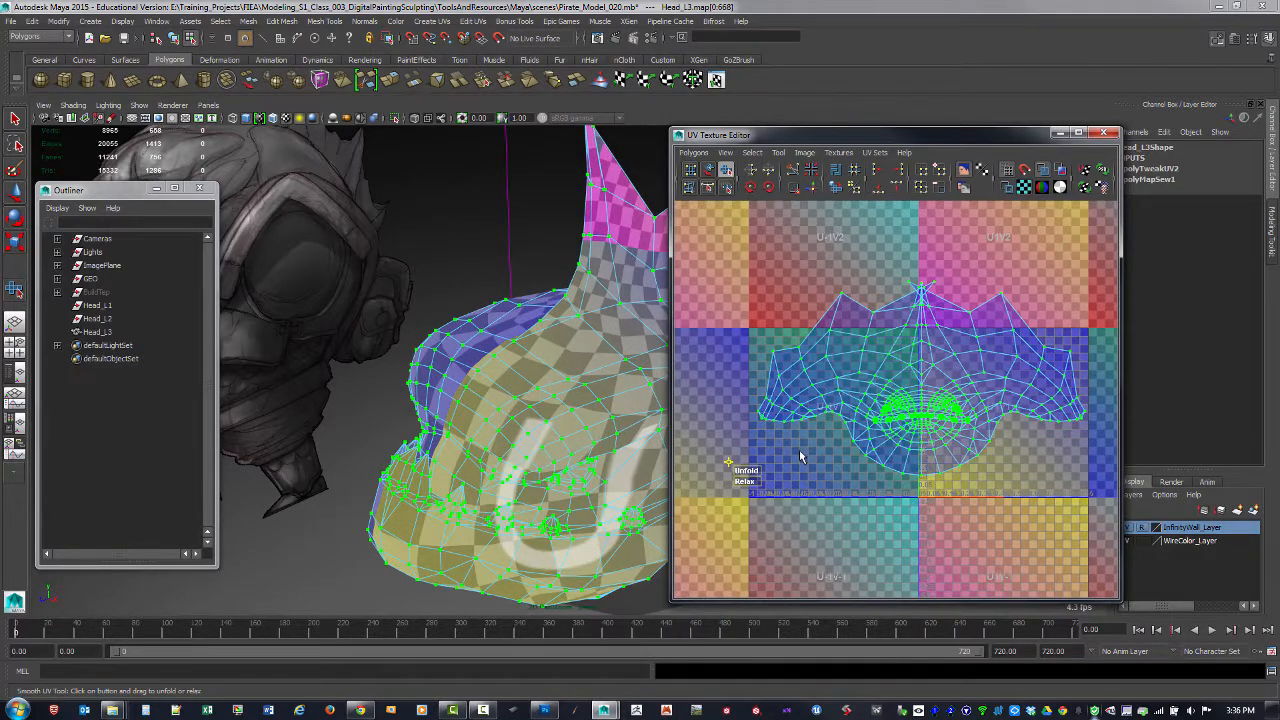
pyautogui.hotkey('ctrl', 'z')
# Step: Unfold the head's UV shell with Unfold3D, repeating the unfold twice to relax it further
pyautogui.click(852, 187)
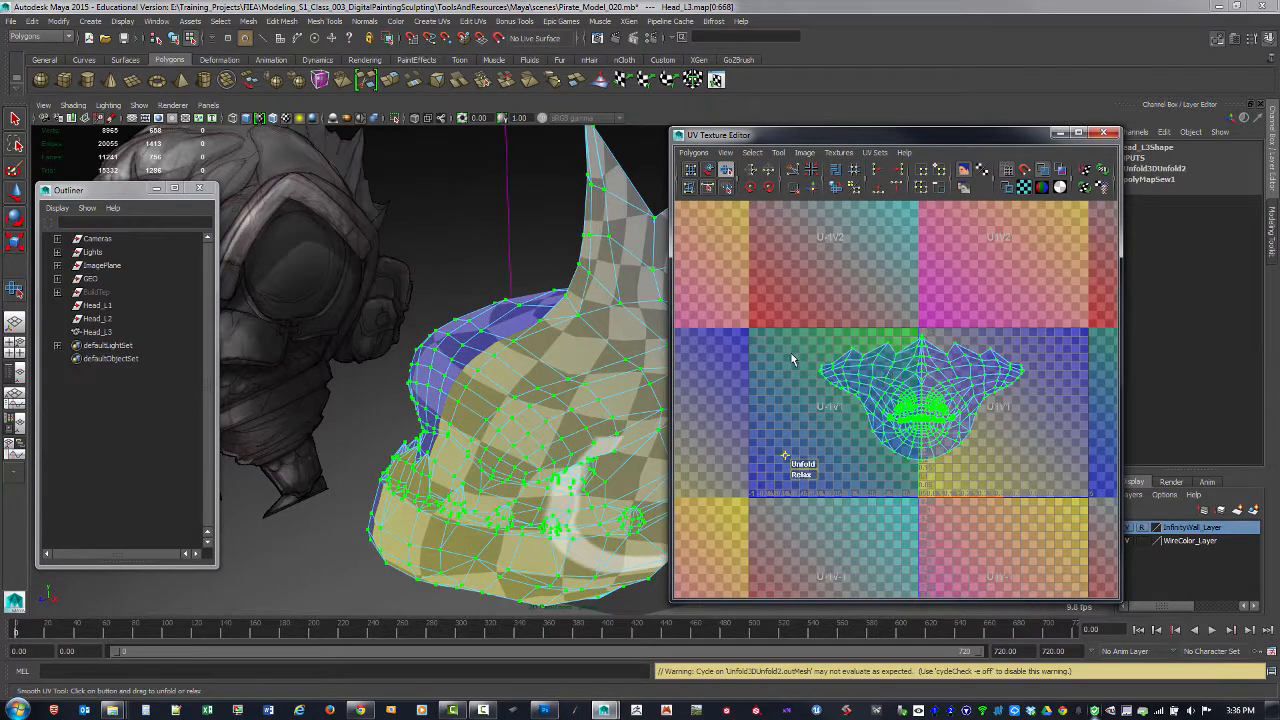
pyautogui.scroll(3, 887, 394)
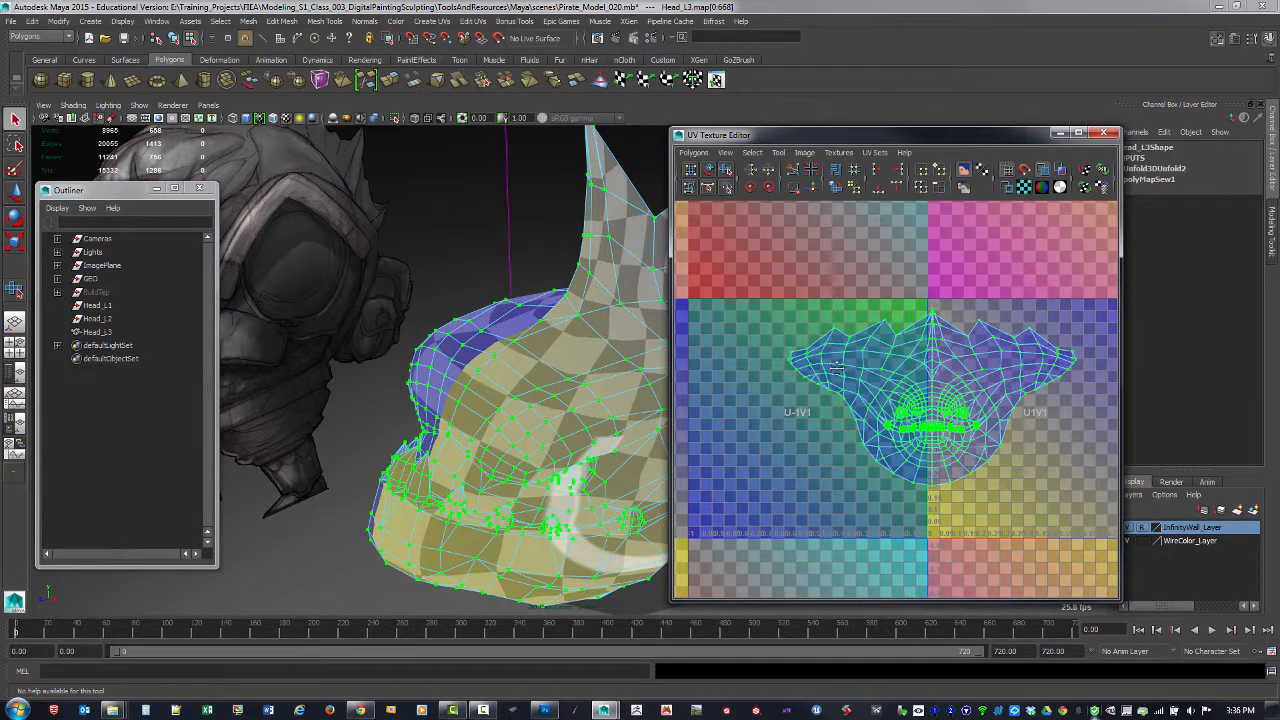
pyautogui.keyDown('alt'); pyautogui.moveTo(836, 369); pyautogui.dragTo(811, 366, button='middle'); pyautogui.keyUp('alt')
pyautogui.scroll(3, 890, 384)
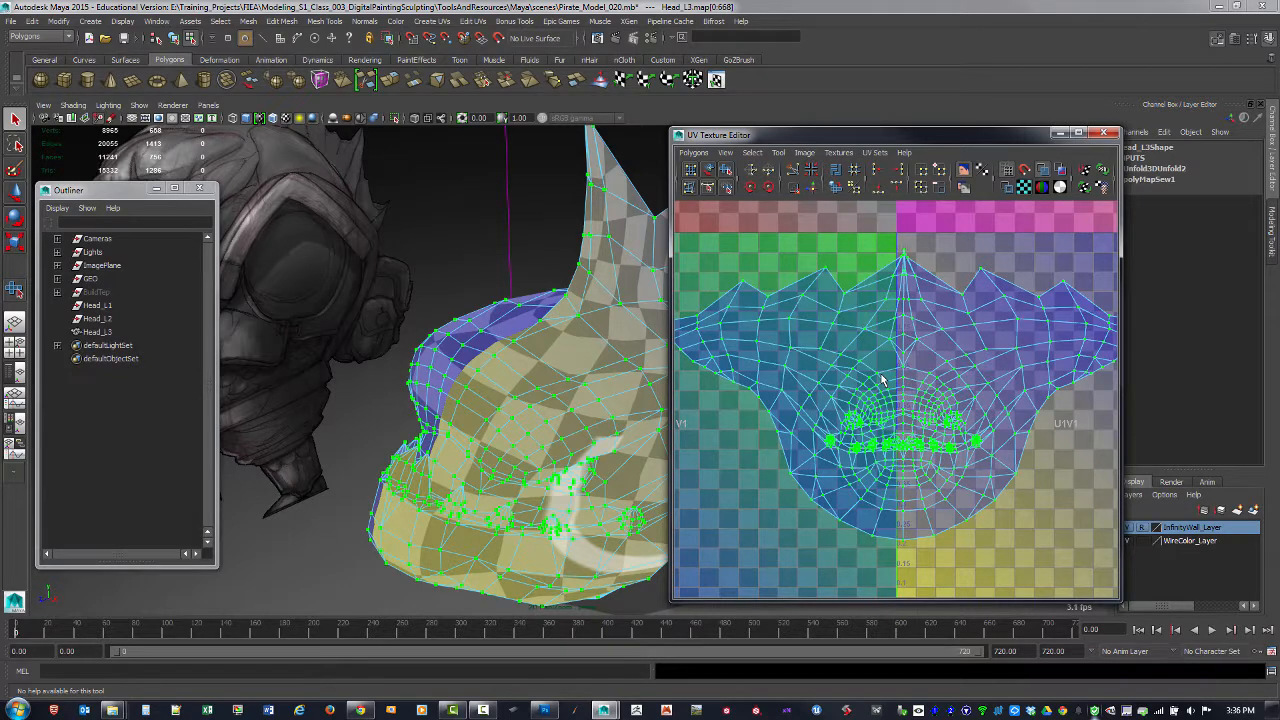
pyautogui.keyDown('alt'); pyautogui.moveTo(918, 345); pyautogui.dragTo(926, 369, button='middle'); pyautogui.keyUp('alt')
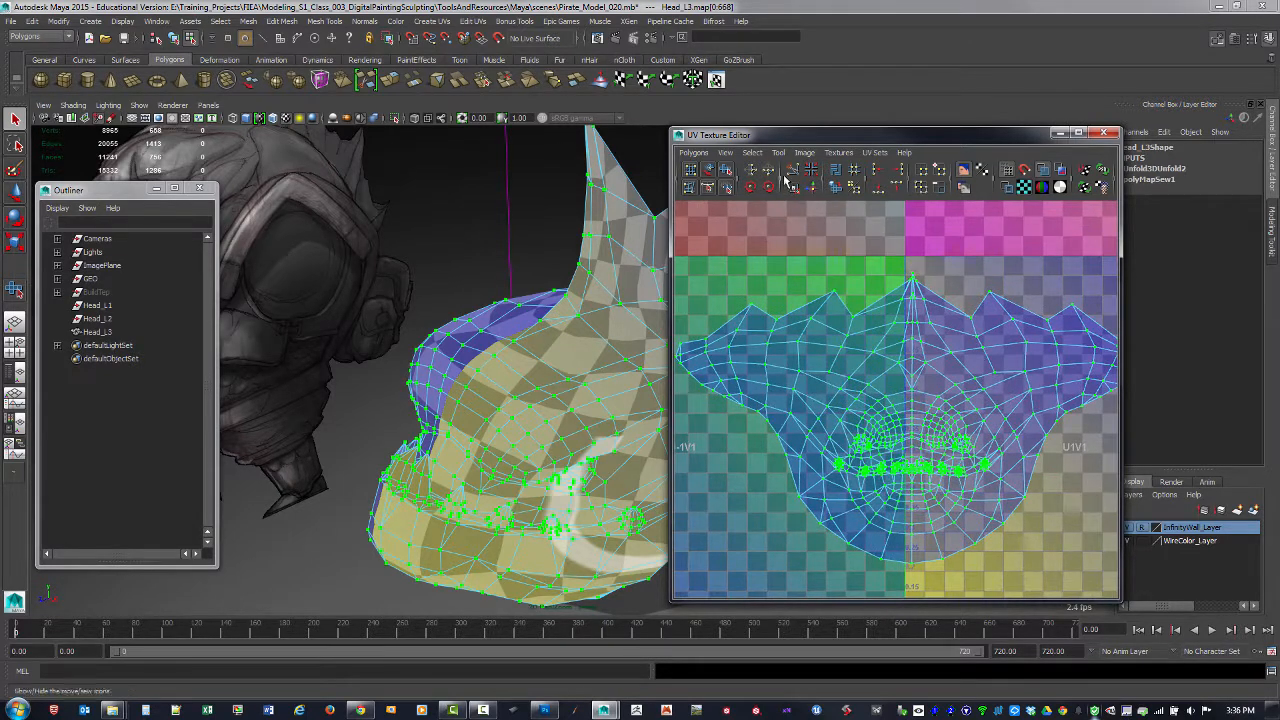
pyautogui.click(838, 189)
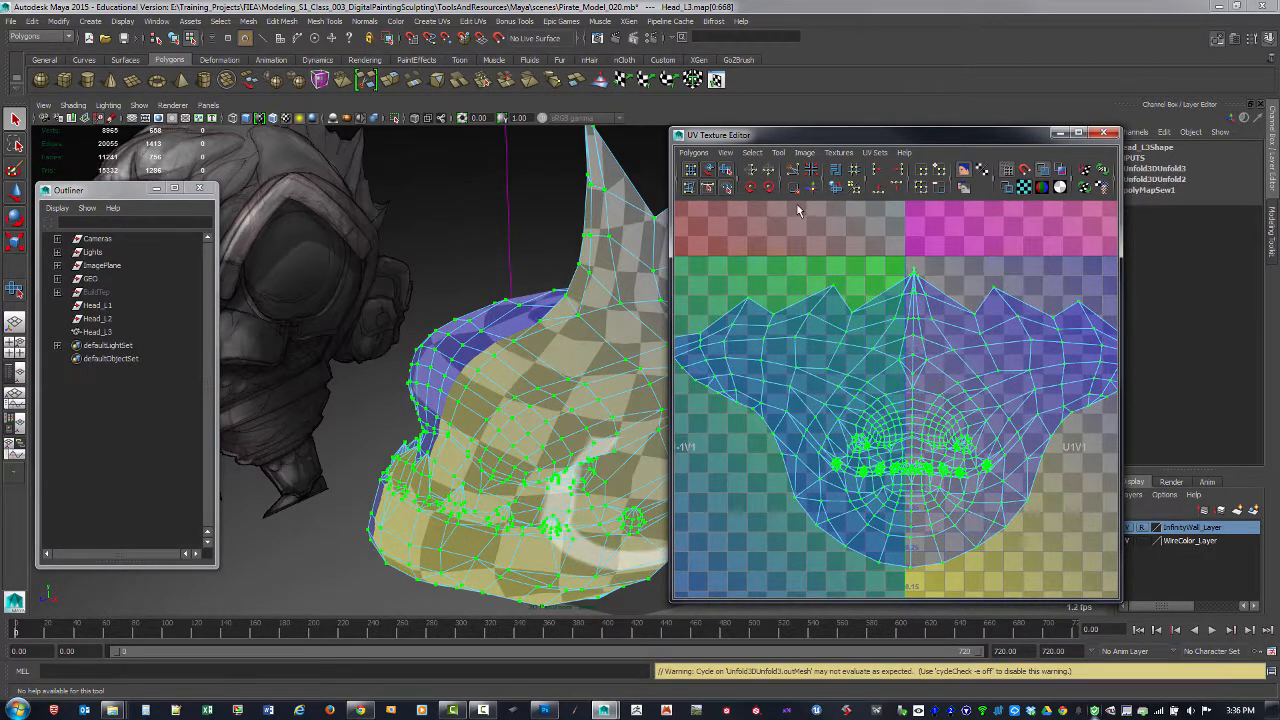
pyautogui.click(834, 189)
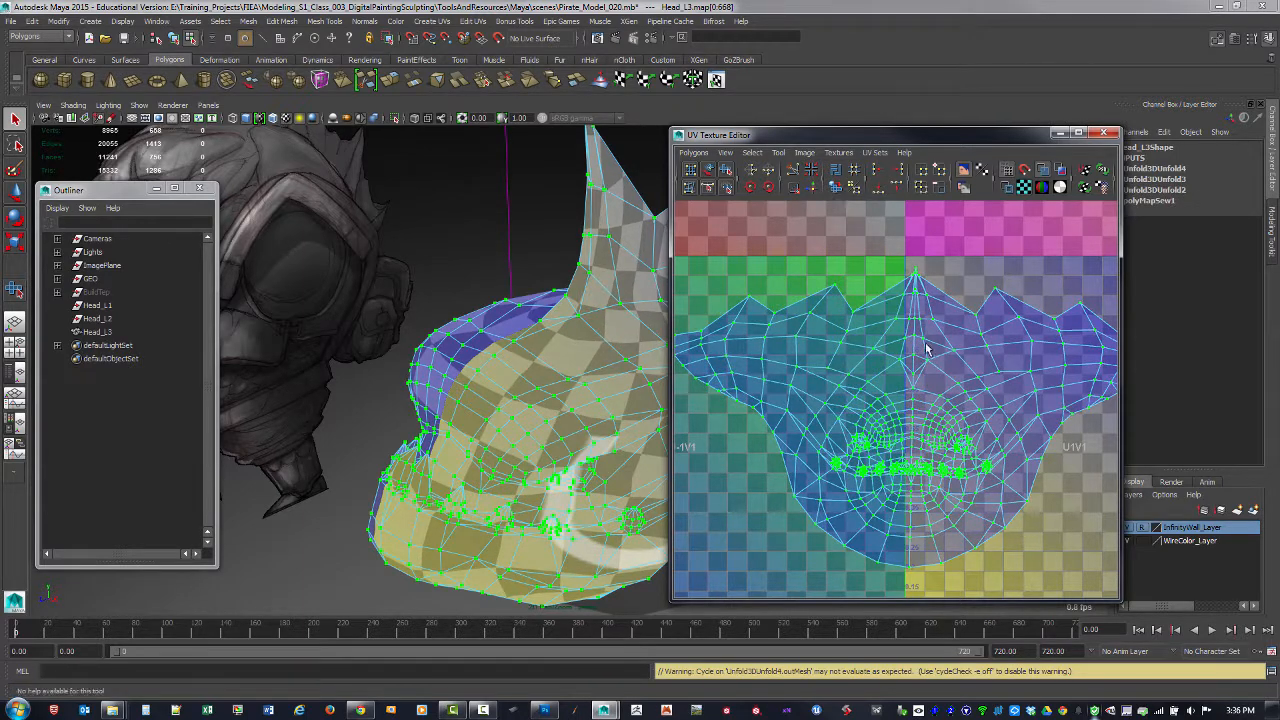
# Step: Rotate the head's UV shell slightly so its centre line stands vertical
pyautogui.keyDown('alt'); pyautogui.moveTo(938, 360); pyautogui.dragTo(922, 352, button='middle'); pyautogui.keyUp('alt')
pyautogui.press('e')
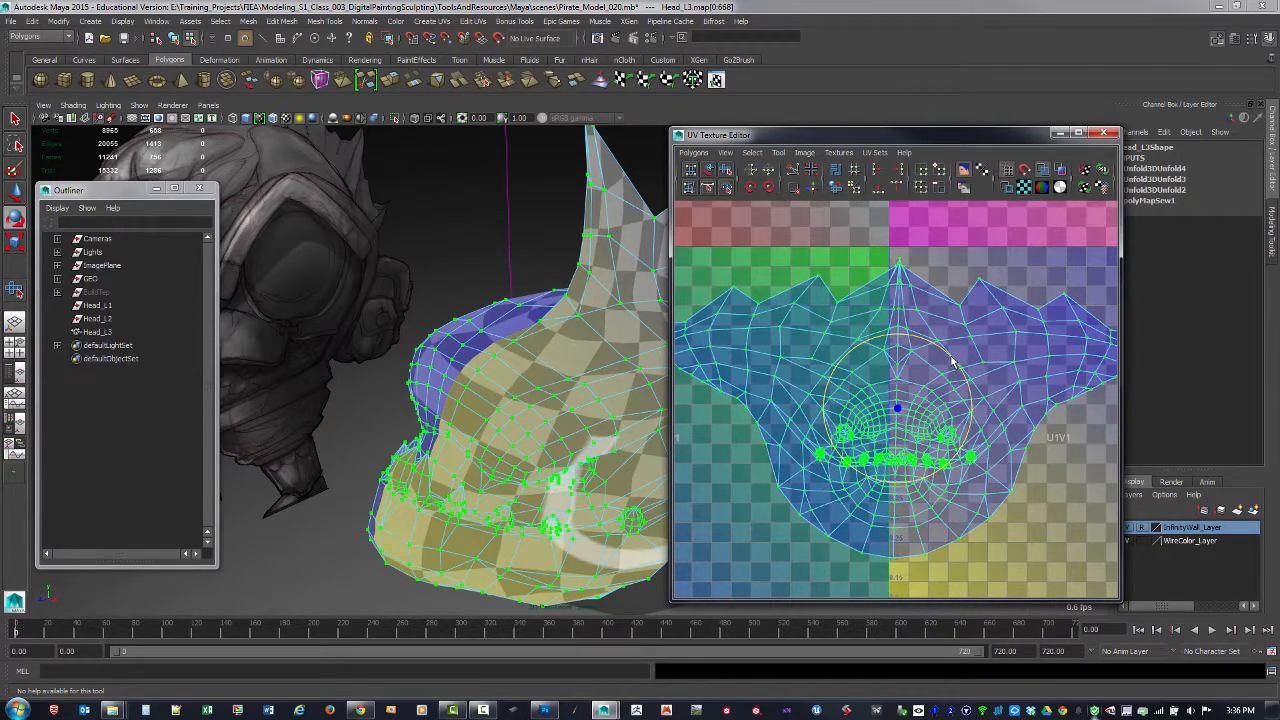
pyautogui.moveTo(951, 365); pyautogui.dragTo(950, 363)
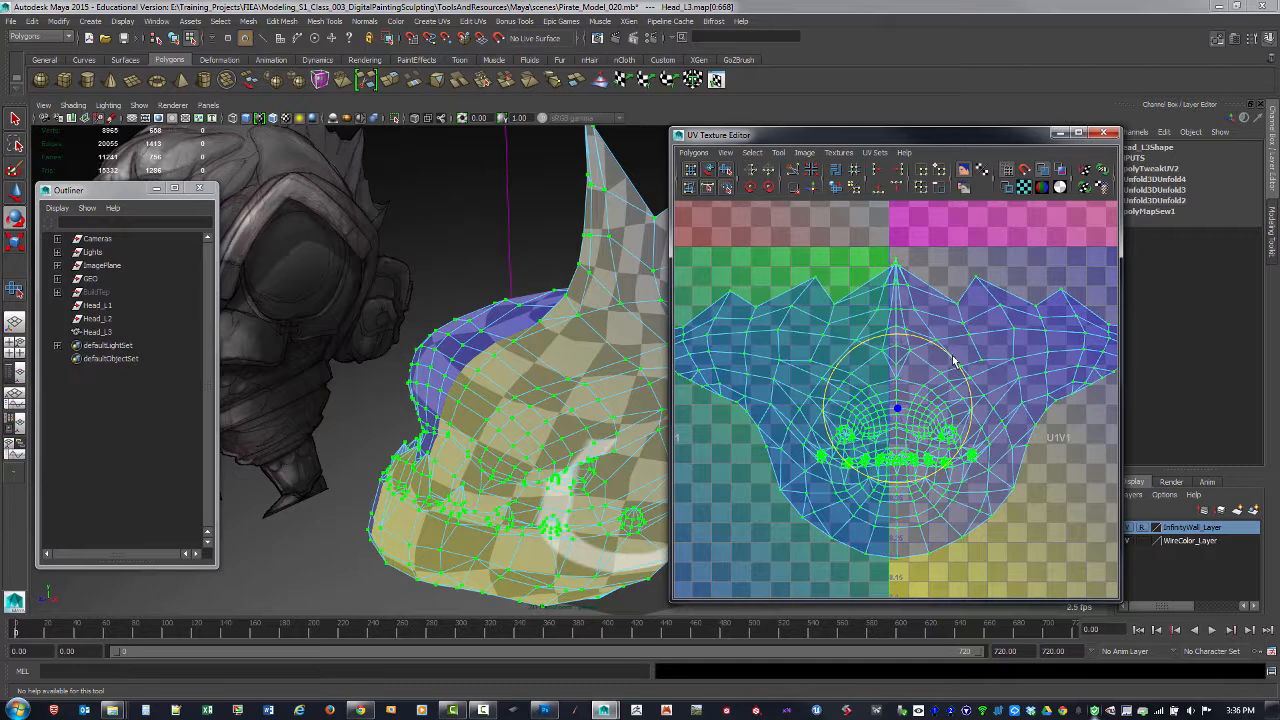
# Step: Turn off the checker texture, and move and scale the UV shell to fit the upper half of the 0–1 UV tile
pyautogui.keyDown('alt'); pyautogui.moveTo(953, 362); pyautogui.dragTo(855, 316, button='right'); pyautogui.keyUp('alt')
pyautogui.click(1027, 190)
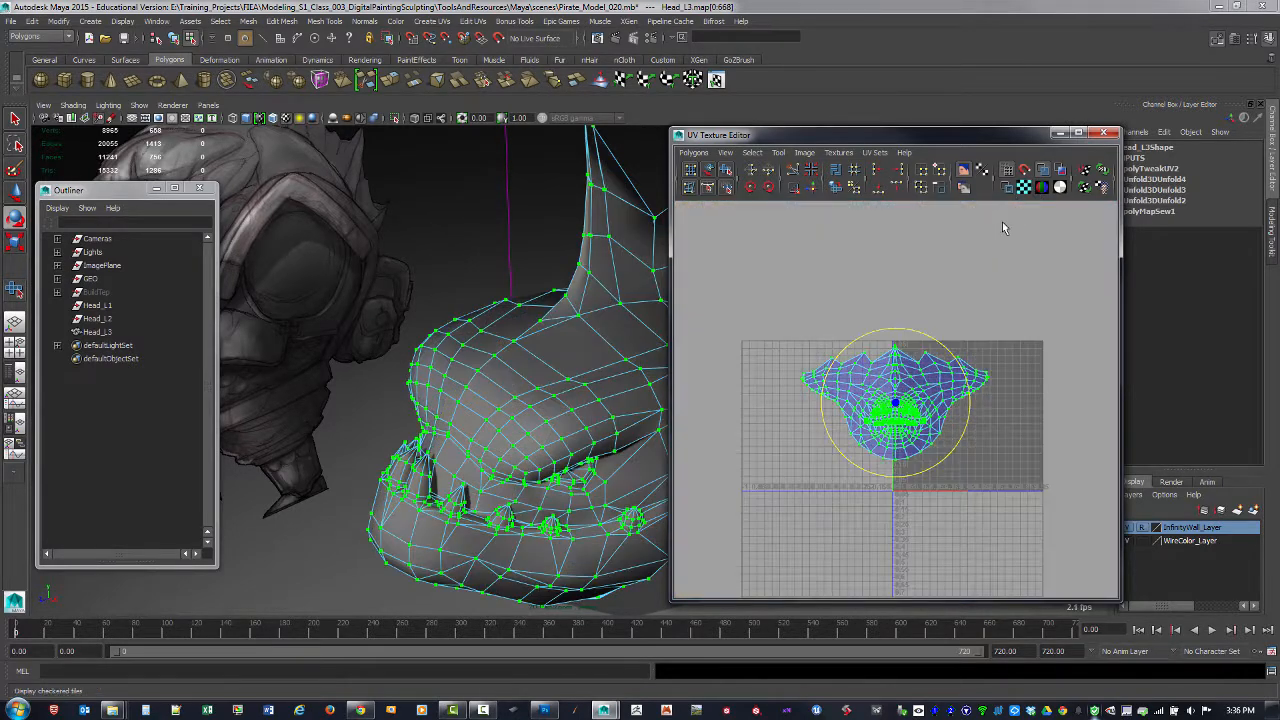
pyautogui.press('w')
pyautogui.moveTo(906, 406); pyautogui.dragTo(964, 390)
pyautogui.press('r')
pyautogui.press('w')
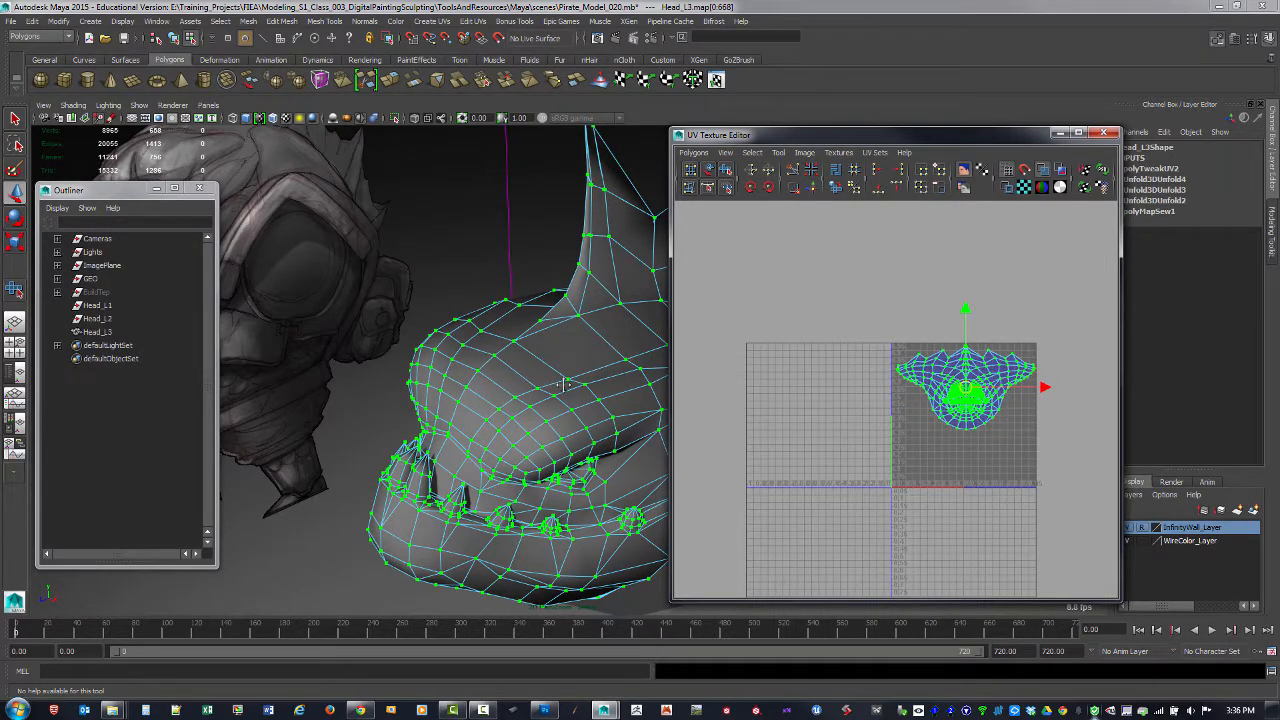
# Step: Return to object selection and delete the head's construction history
pyautogui.keyDown('alt'); pyautogui.moveTo(565, 384); pyautogui.dragTo(520, 370); pyautogui.keyUp('alt')
pyautogui.press('F8')
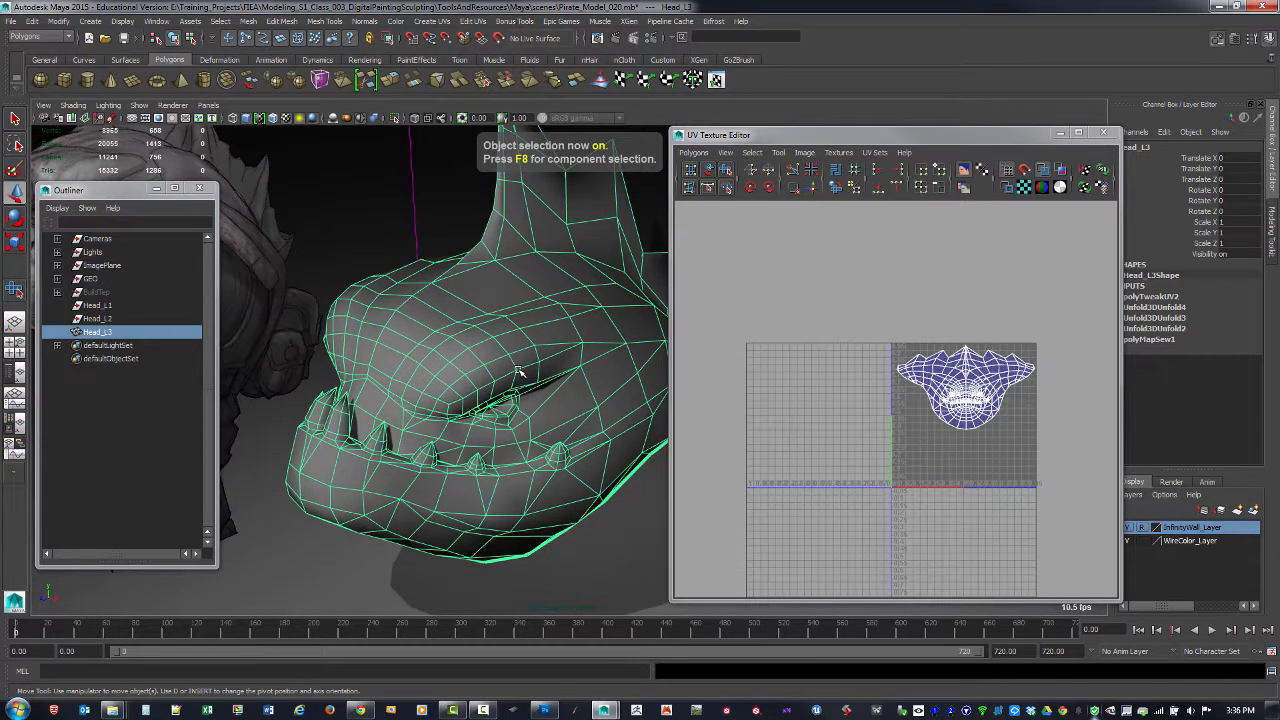
pyautogui.hotkey('alt', 'shift', 'd')
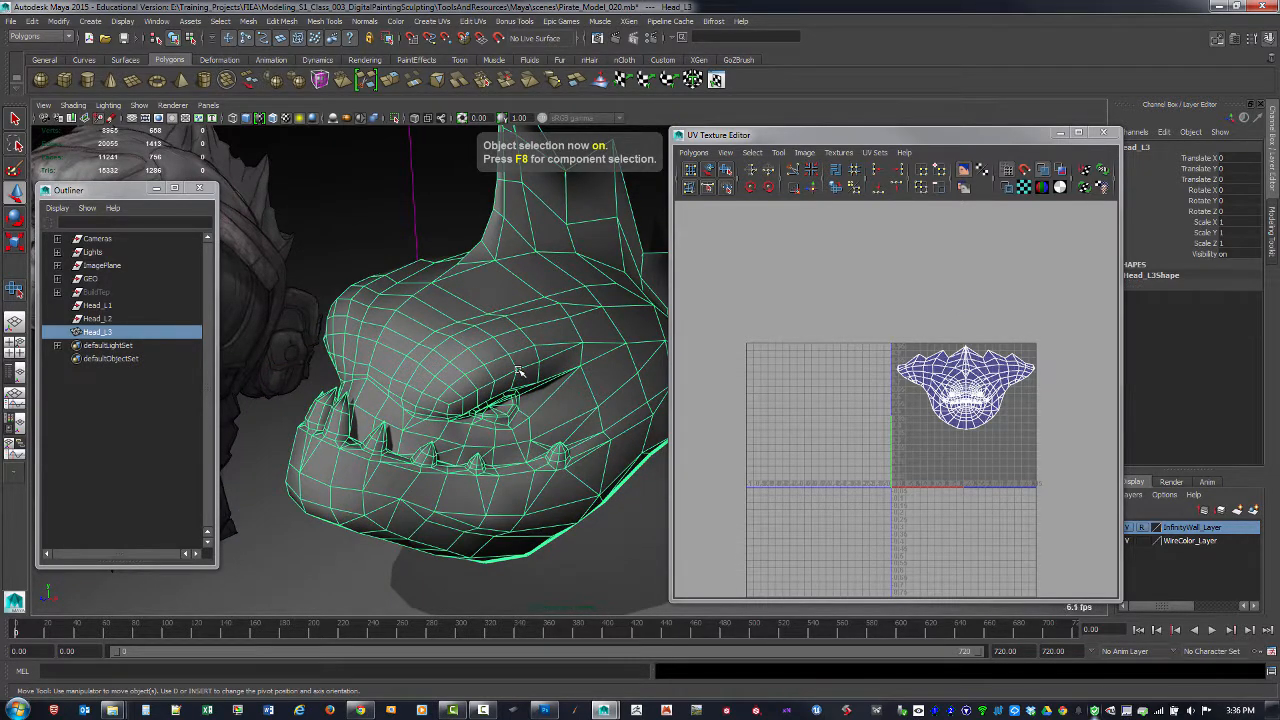
# Step: Rename the Head_L3 object as Head_UVExample_02
pyautogui.doubleClick(98, 332)
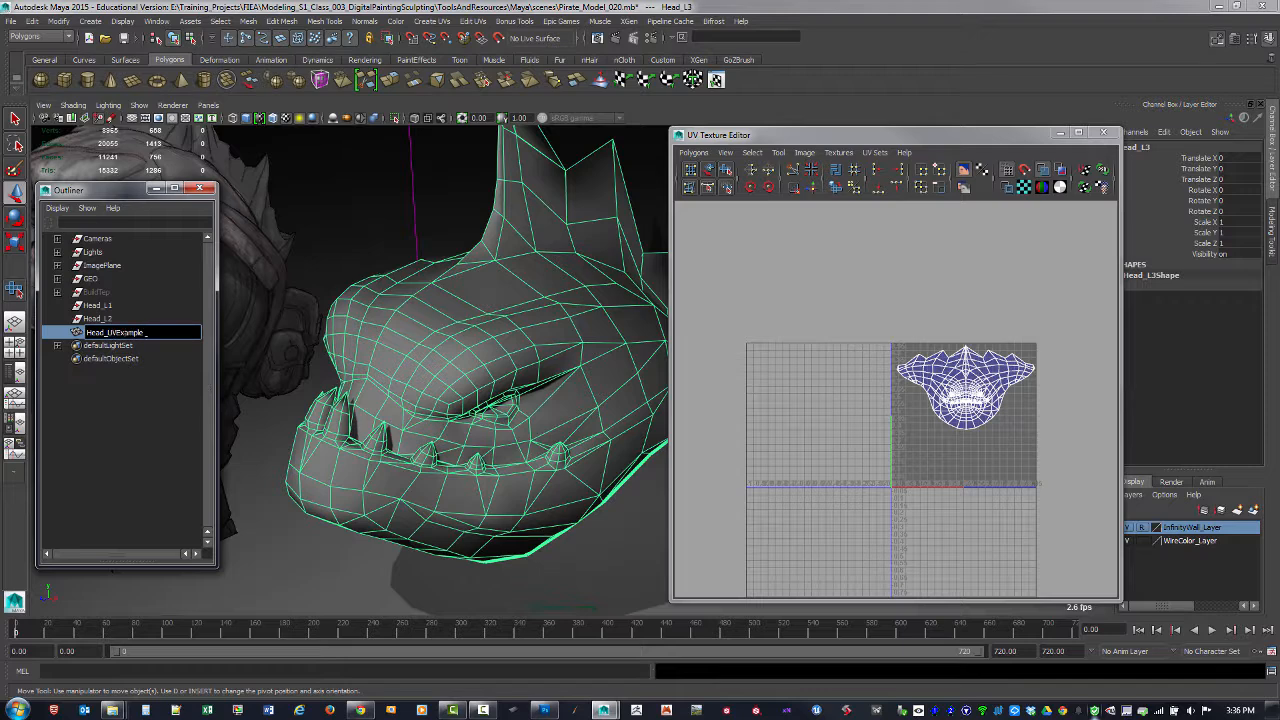
pyautogui.write('02')
pyautogui.press('Return')
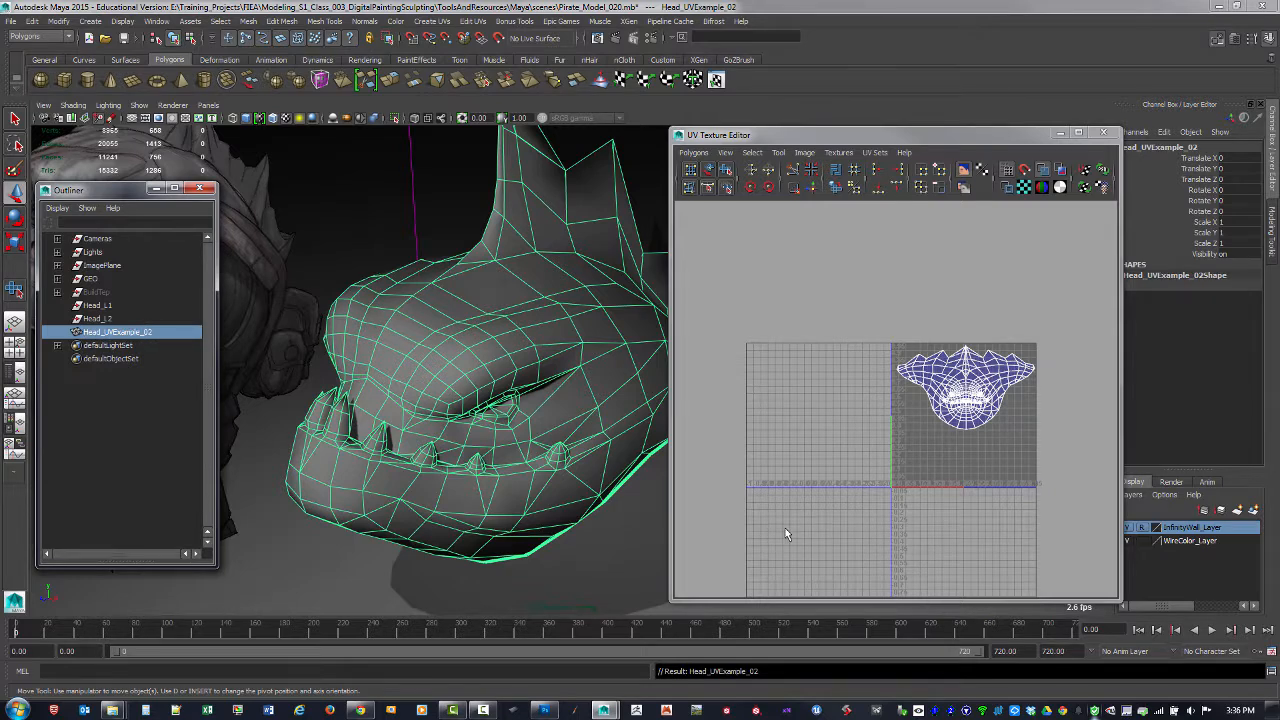
pyautogui.click(861, 436)
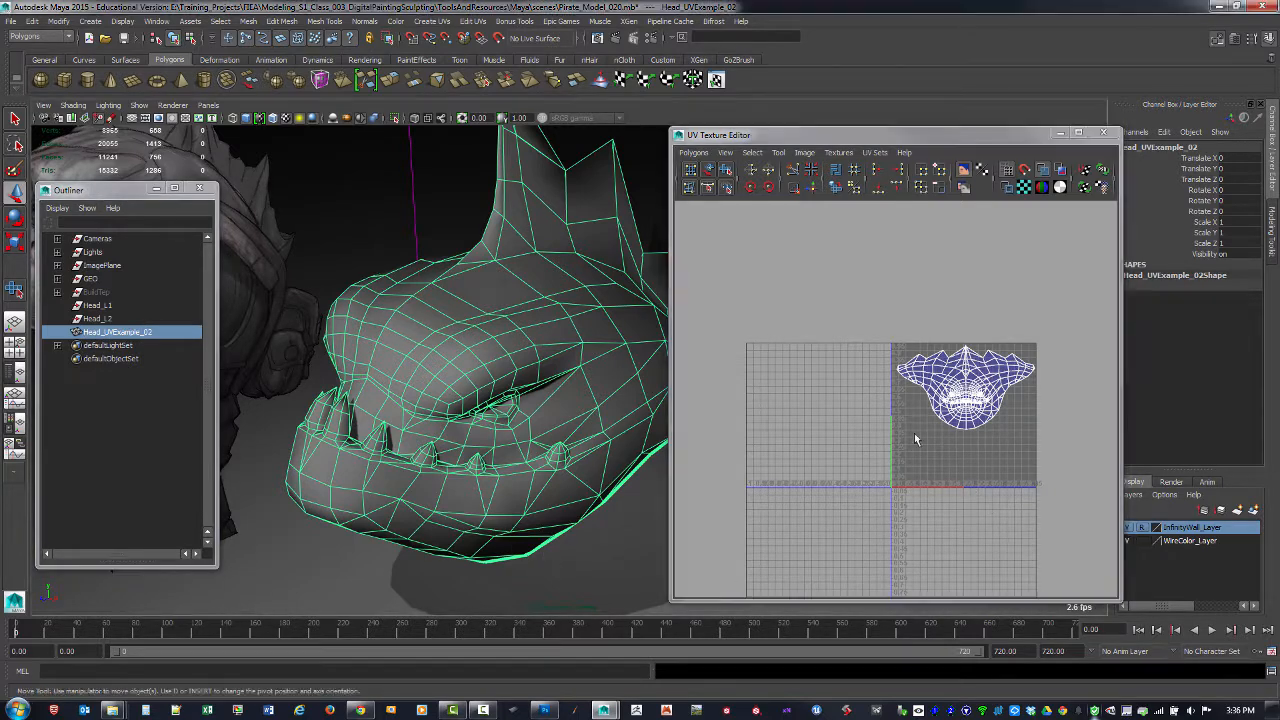
# Step: Examine the head's UV shell up close, from the overall outline to the eye and teeth areas around the mouth
pyautogui.keyDown('alt'); pyautogui.moveTo(914, 436); pyautogui.dragTo(1105, 503, button='right'); pyautogui.keyUp('alt')
pyautogui.keyDown('alt'); pyautogui.moveTo(981, 445); pyautogui.dragTo(866, 481, button='middle'); pyautogui.keyUp('alt')
pyautogui.keyDown('alt'); pyautogui.moveTo(866, 481); pyautogui.dragTo(1068, 381, button='right'); pyautogui.keyUp('alt')
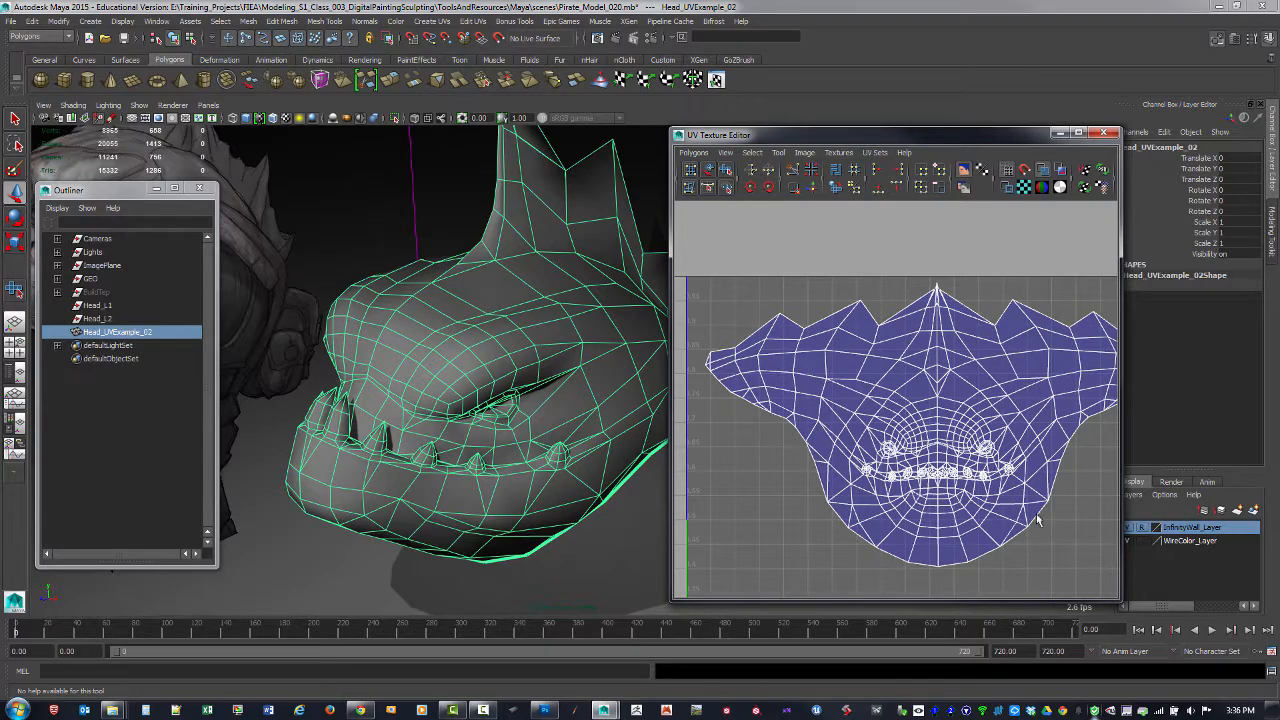
pyautogui.keyDown('alt'); pyautogui.moveTo(969, 474); pyautogui.dragTo(1010, 532, button='right'); pyautogui.keyUp('alt')
pyautogui.keyDown('alt'); pyautogui.moveTo(1010, 532); pyautogui.dragTo(964, 457, button='middle'); pyautogui.keyUp('alt')
pyautogui.keyDown('alt'); pyautogui.moveTo(964, 457); pyautogui.dragTo(1018, 491, button='right'); pyautogui.keyUp('alt')
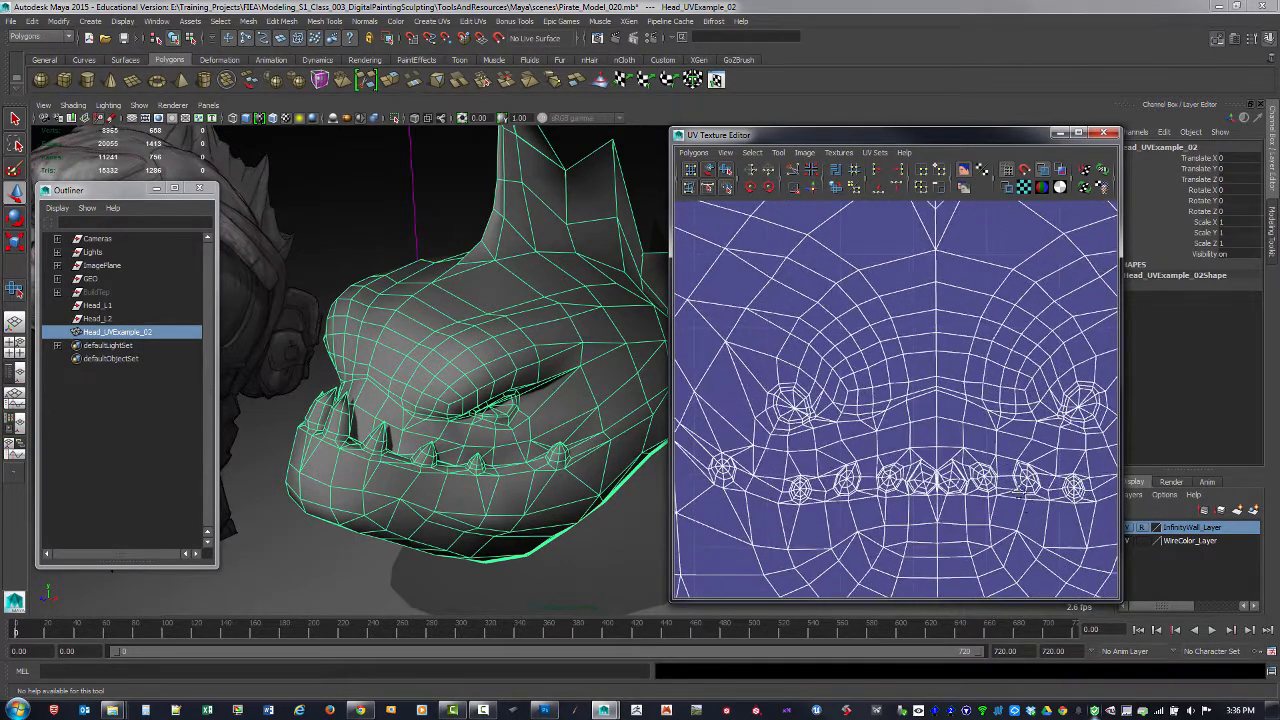
pyautogui.keyDown('alt'); pyautogui.moveTo(1018, 491); pyautogui.dragTo(1010, 459, button='middle'); pyautogui.keyUp('alt')
pyautogui.keyDown('alt'); pyautogui.moveTo(966, 476); pyautogui.dragTo(1108, 543, button='right'); pyautogui.keyUp('alt')
pyautogui.keyDown('alt'); pyautogui.moveTo(991, 528); pyautogui.dragTo(945, 468, button='middle'); pyautogui.keyUp('alt')
pyautogui.keyDown('alt'); pyautogui.moveTo(940, 460); pyautogui.dragTo(985, 478, button='right'); pyautogui.keyUp('alt')
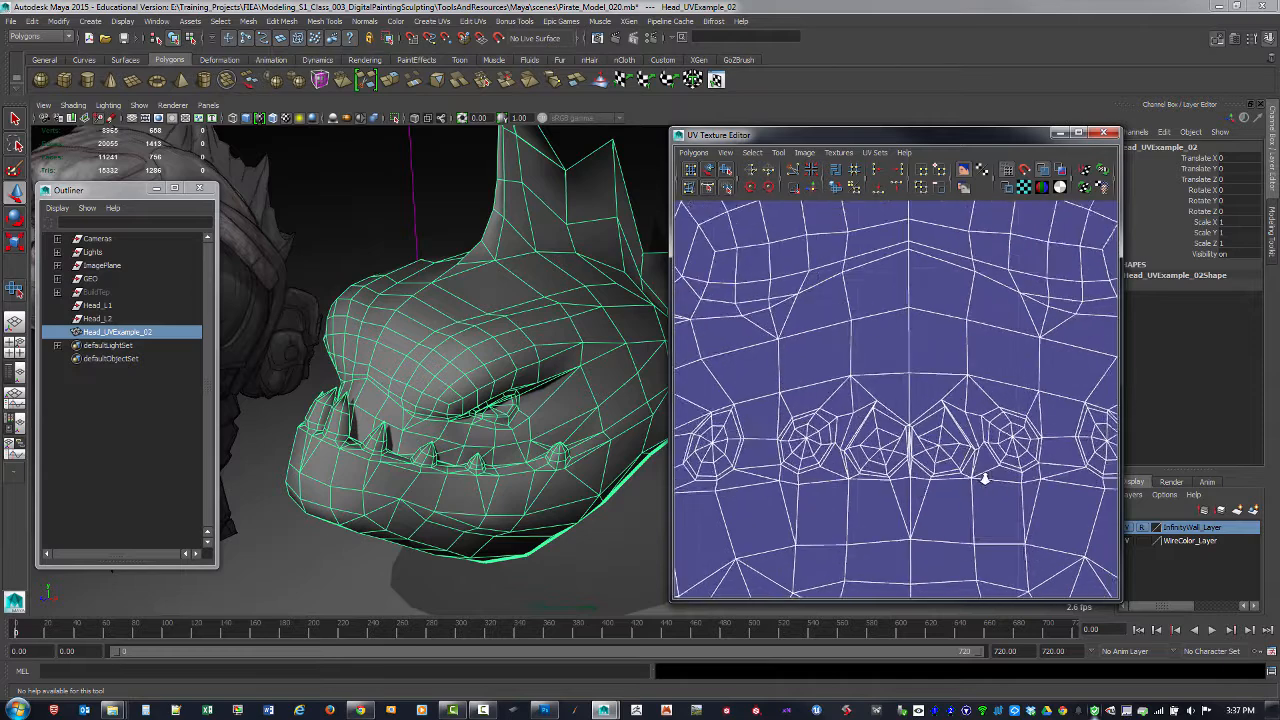
# Step: Preview the checker texture on the head, display thick texture borders, and turn the checker texture off again
pyautogui.click(1023, 187)
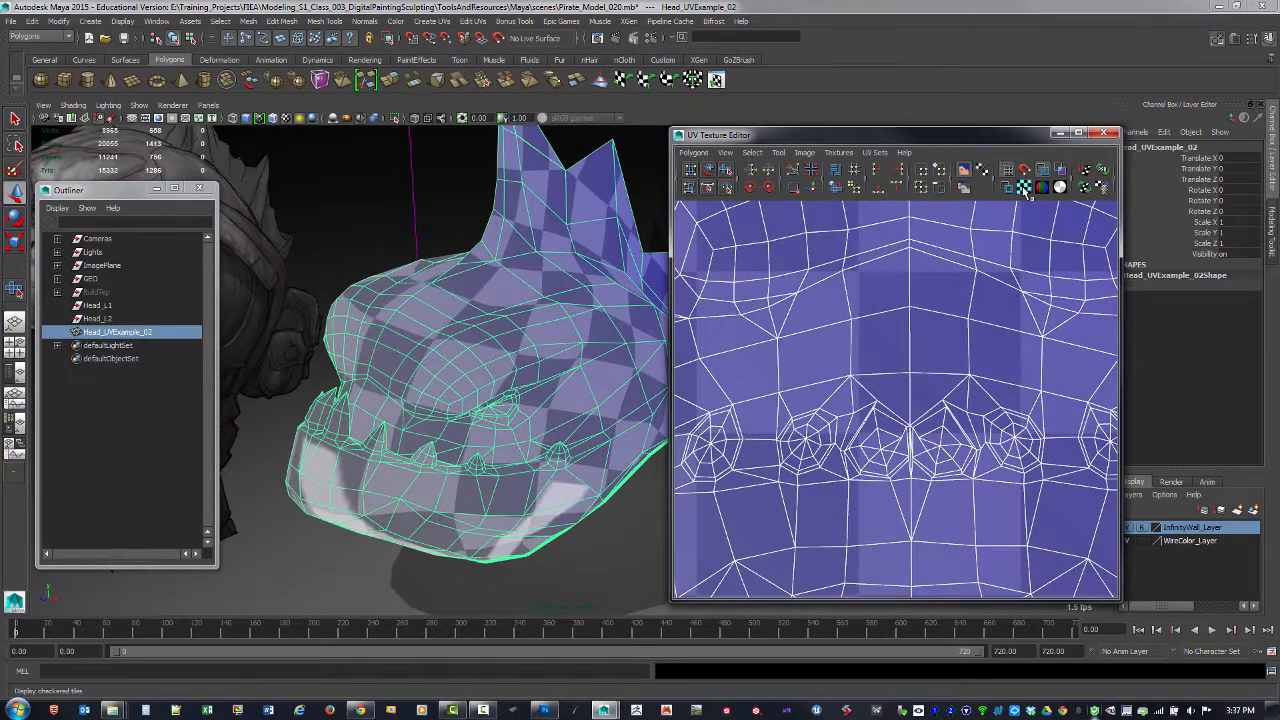
pyautogui.keyDown('alt'); pyautogui.moveTo(546, 440); pyautogui.dragTo(530, 420); pyautogui.keyUp('alt')
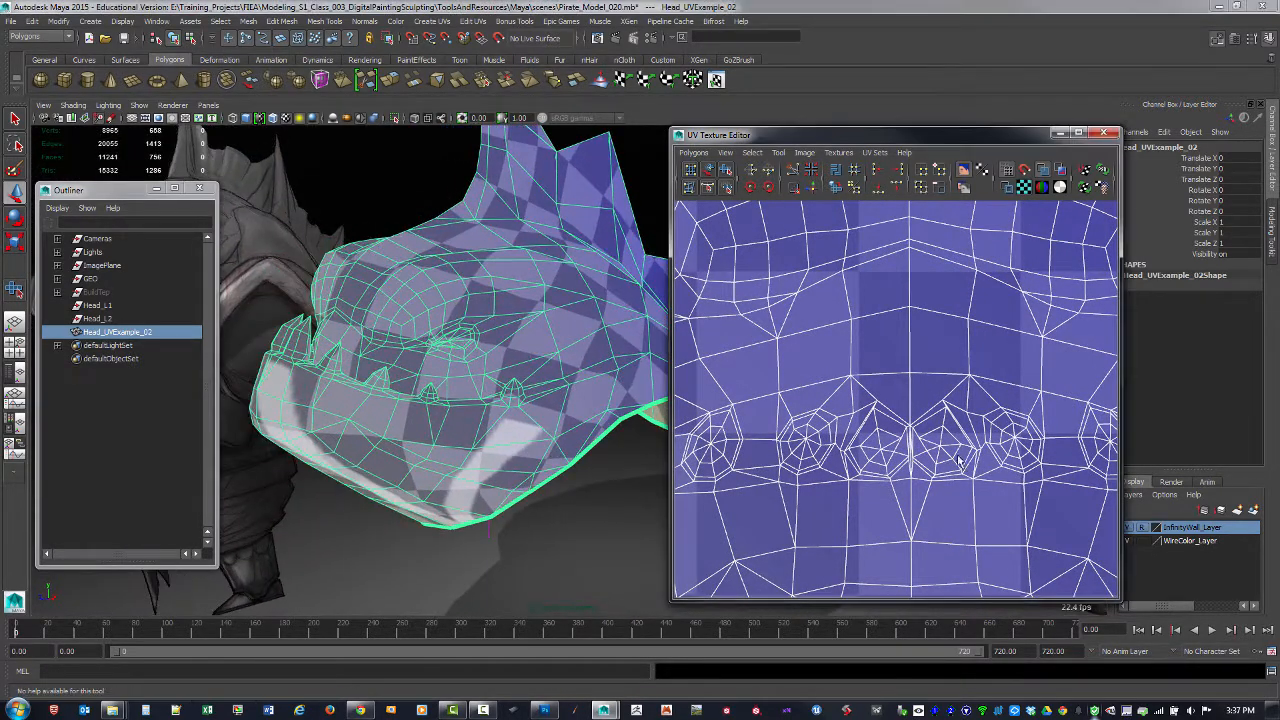
pyautogui.click(1008, 188)
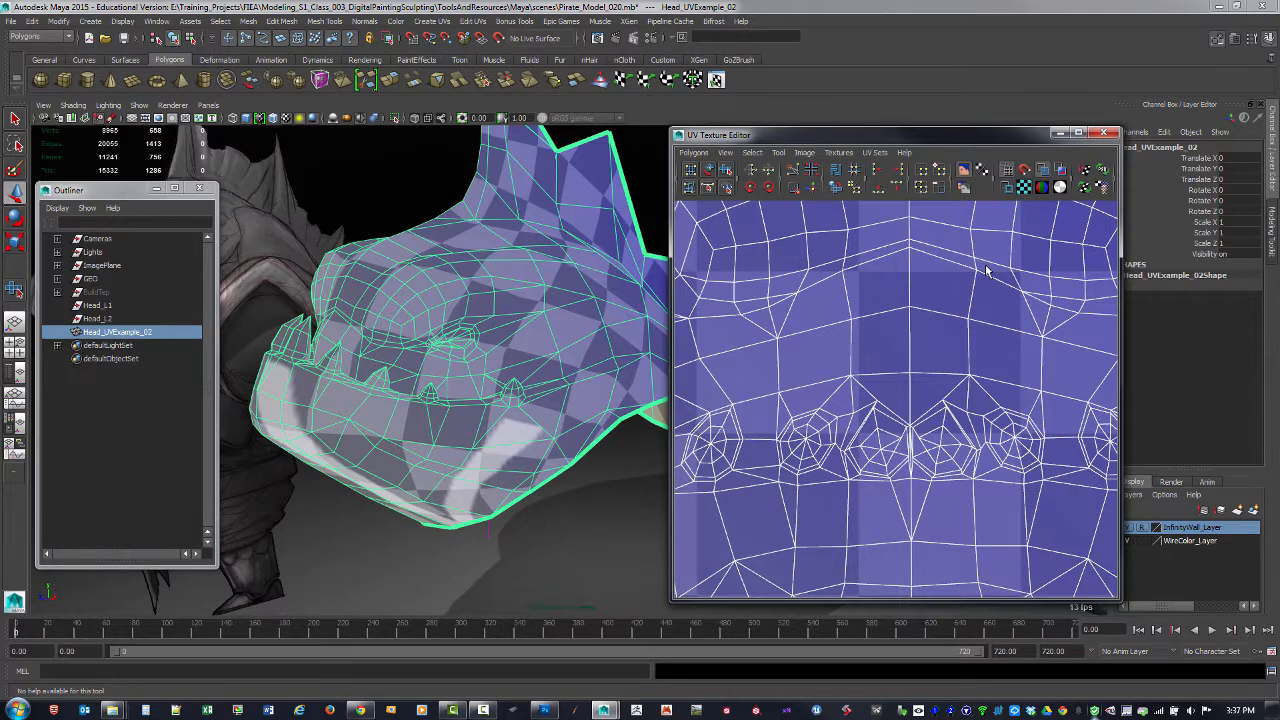
pyautogui.click(1025, 188)
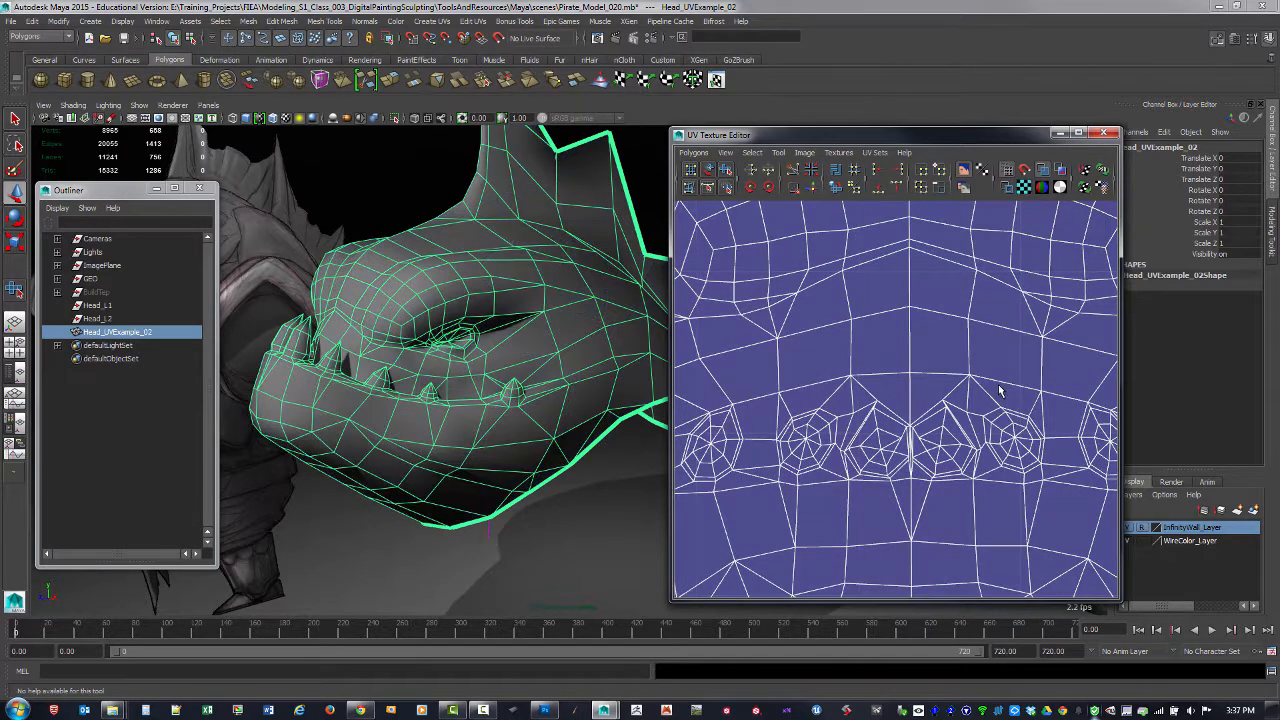
# Step: Scale the UVs around the shell's upper centre tip horizontally to spread open the narrow cuts on both sides
pyautogui.scroll(-1, 995, 420)
pyautogui.scroll(-3, 960, 488)
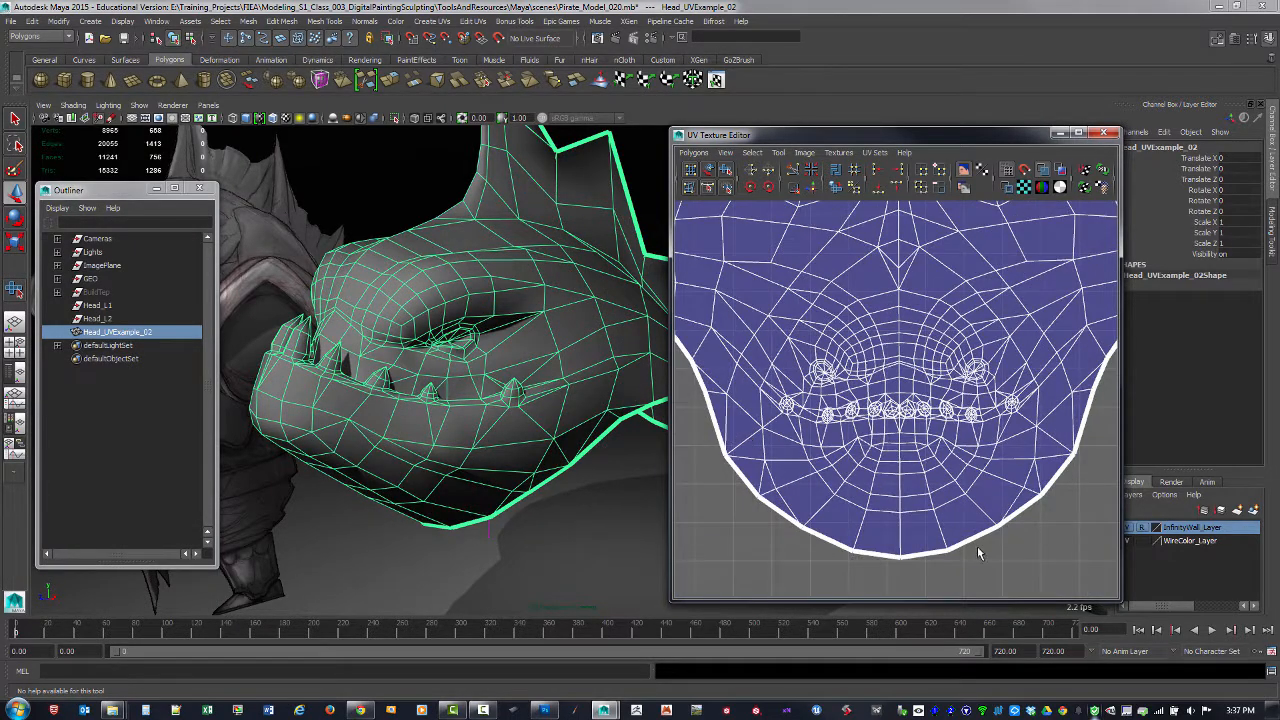
pyautogui.scroll(-2, 1000, 503)
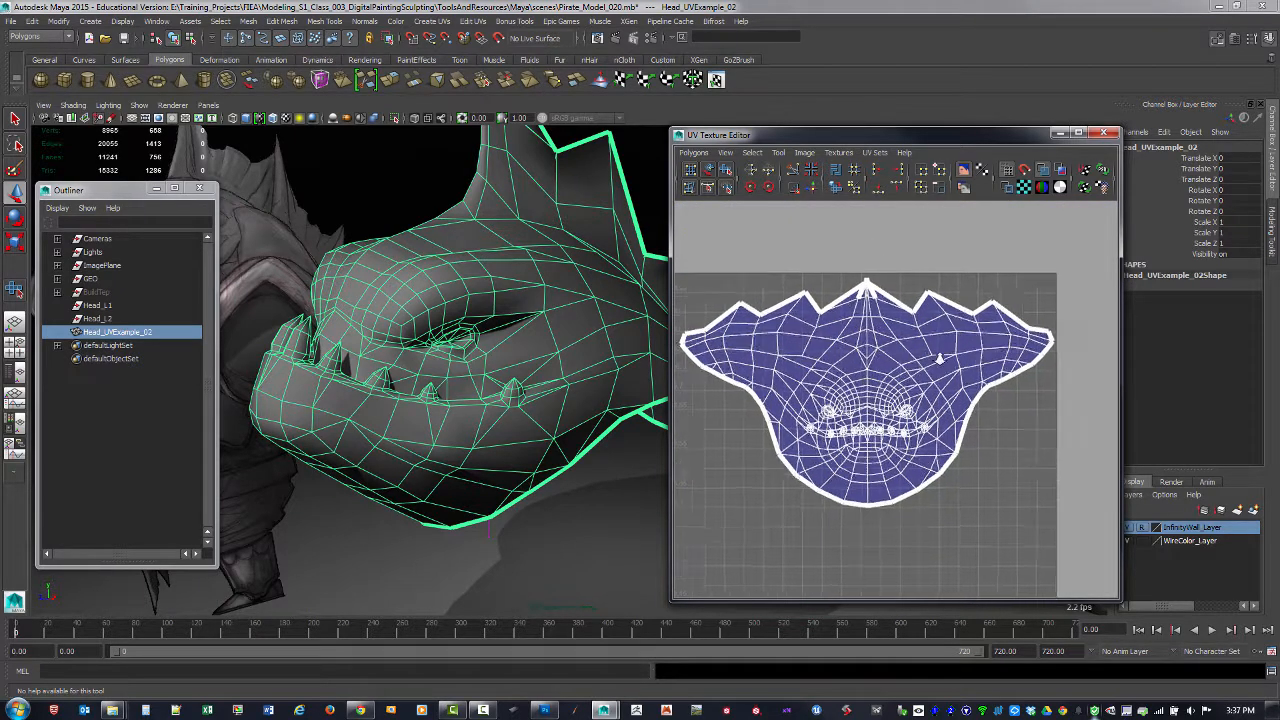
pyautogui.scroll(1, 887, 305)
pyautogui.keyDown('alt'); pyautogui.moveTo(887, 305); pyautogui.dragTo(852, 388, button='middle'); pyautogui.keyUp('alt')
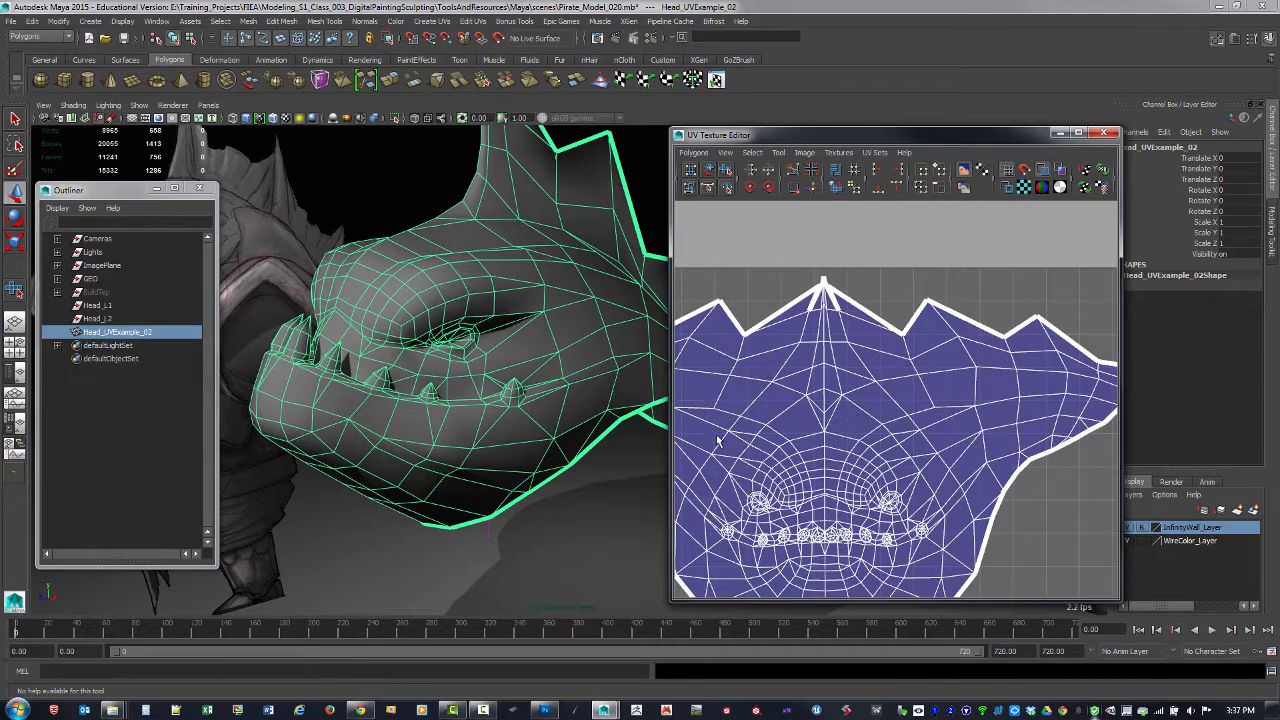
pyautogui.keyDown('alt'); pyautogui.moveTo(925, 419); pyautogui.dragTo(1000, 530, button='middle'); pyautogui.keyUp('alt')
pyautogui.scroll(3, 1000, 530)
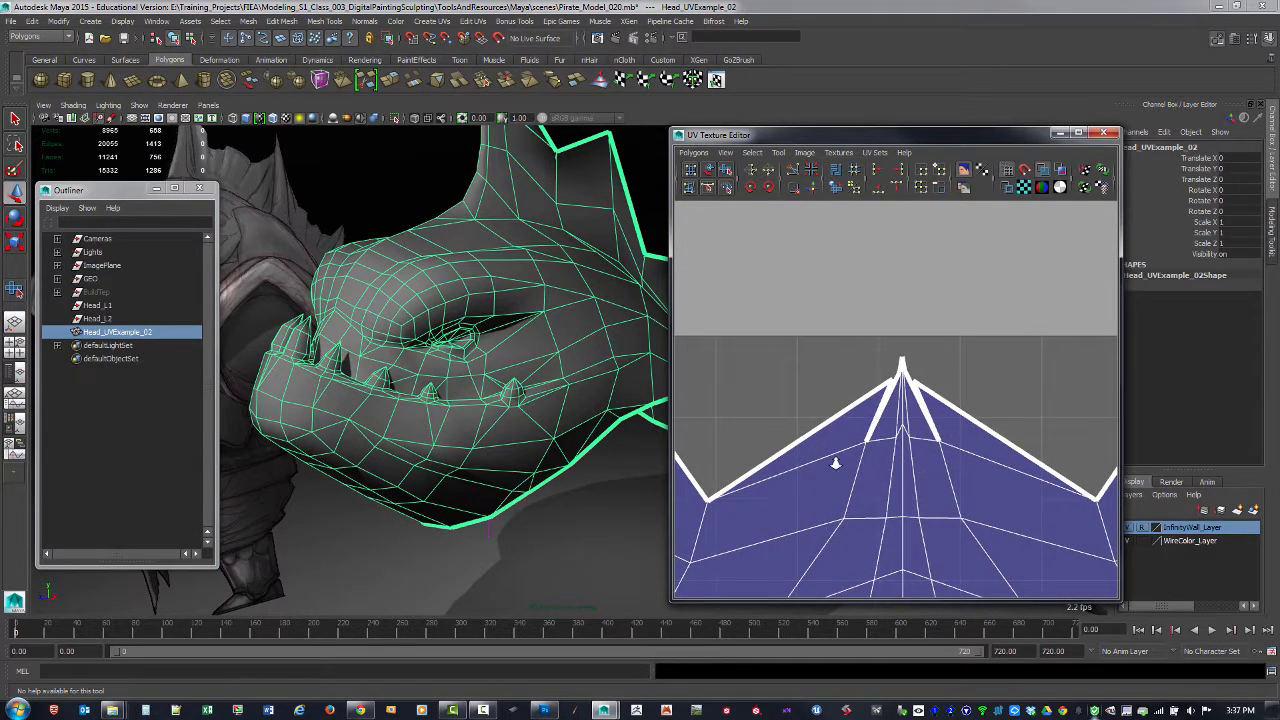
pyautogui.keyDown('alt'); pyautogui.moveTo(836, 463); pyautogui.dragTo(990, 545, button='right'); pyautogui.keyUp('alt')
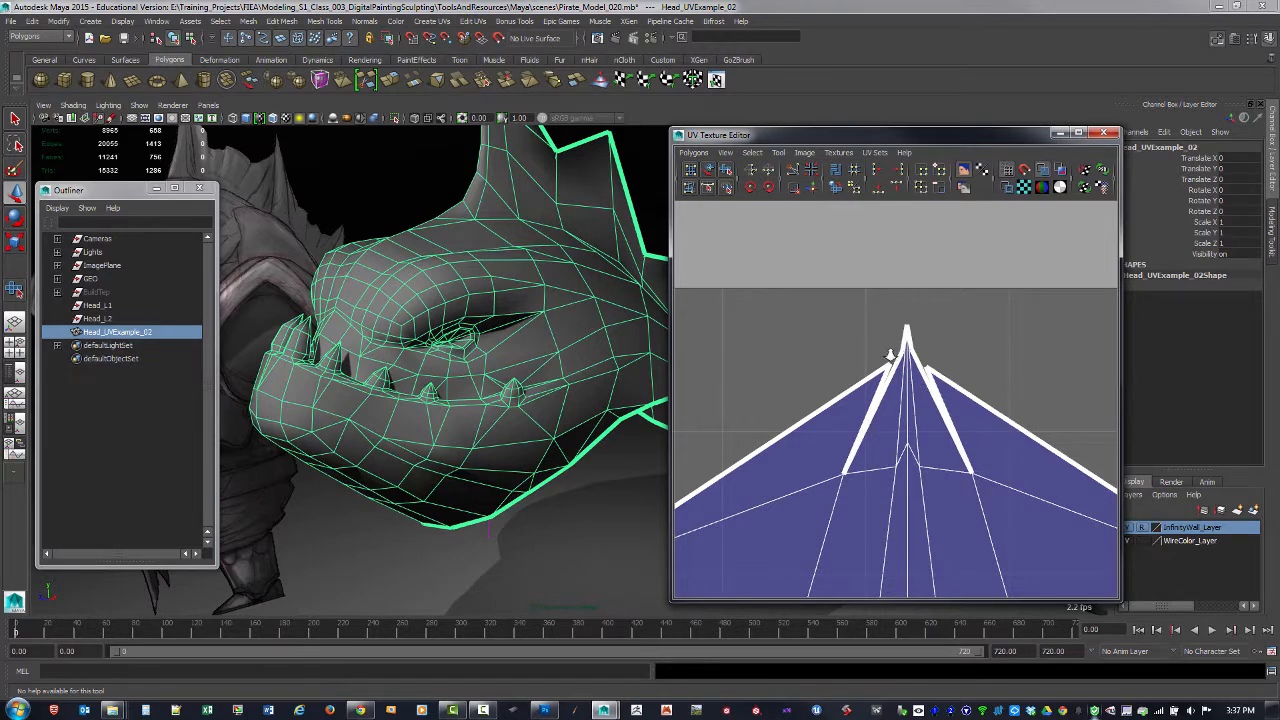
pyautogui.keyDown('alt'); pyautogui.moveTo(890, 355); pyautogui.dragTo(968, 330, button='right'); pyautogui.keyUp('alt')
pyautogui.moveTo(897, 312); pyautogui.dragTo(1084, 323)
pyautogui.press('r')
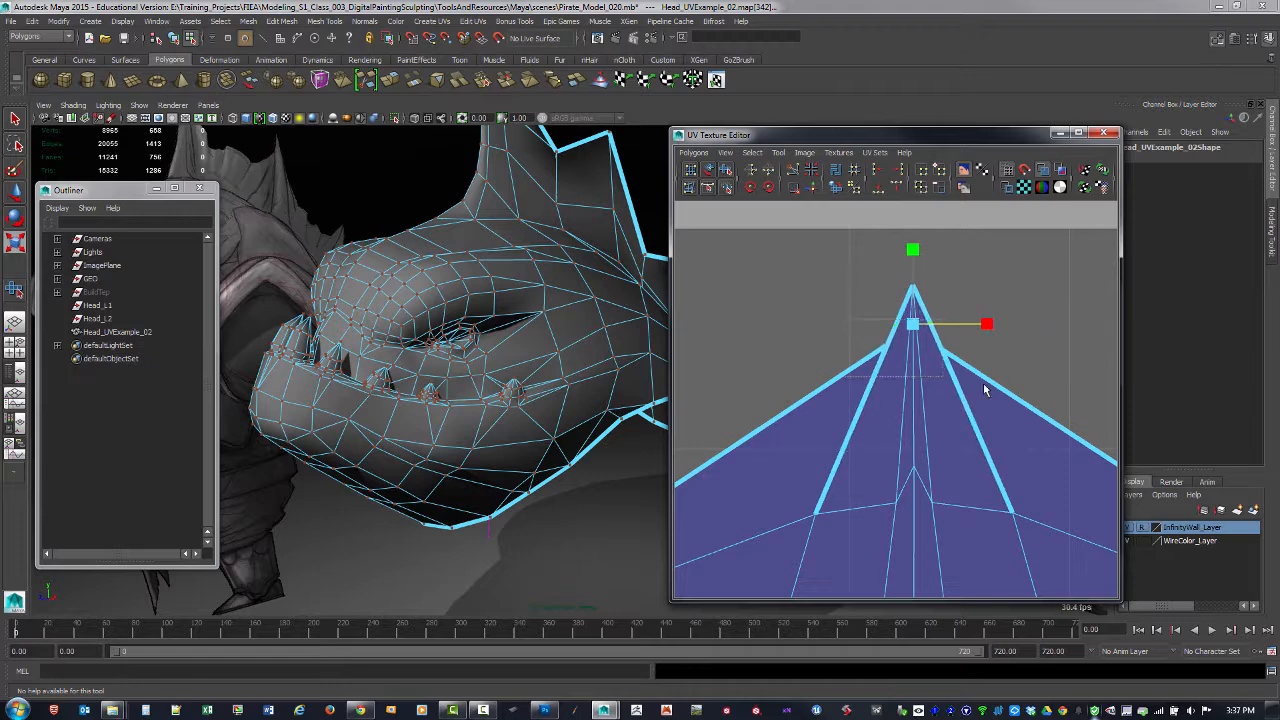
pyautogui.moveTo(994, 337); pyautogui.dragTo(1120, 348)
pyautogui.moveTo(875, 322); pyautogui.dragTo(936, 326)
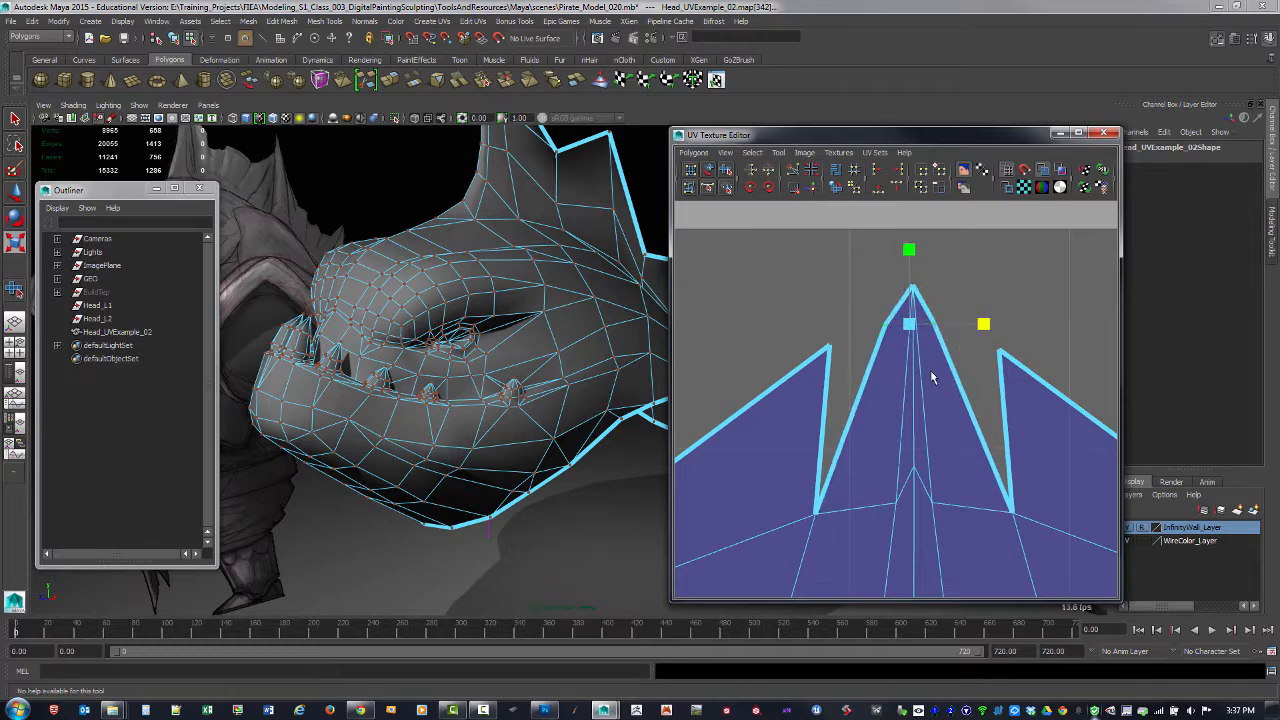
# Step: Examine the spread cuts at the shell's upper centre tip and the border outline of the whole shell
pyautogui.keyDown('alt'); pyautogui.moveTo(902, 320); pyautogui.dragTo(828, 430, button='middle'); pyautogui.keyUp('alt')
pyautogui.keyDown('alt'); pyautogui.moveTo(828, 430); pyautogui.dragTo(1010, 500, button='right'); pyautogui.keyUp('alt')
pyautogui.keyDown('alt'); pyautogui.moveTo(777, 386); pyautogui.dragTo(926, 337, button='middle'); pyautogui.keyUp('alt')
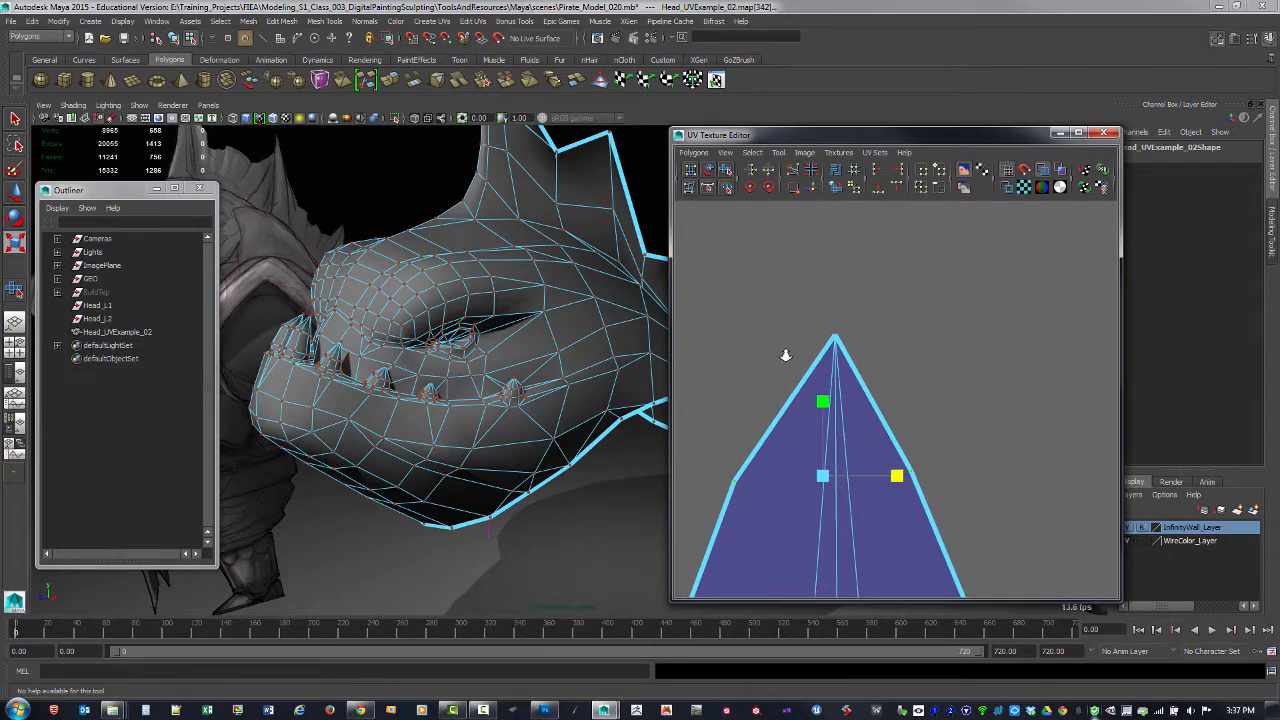
pyautogui.keyDown('alt'); pyautogui.moveTo(786, 354); pyautogui.dragTo(922, 416, button='right'); pyautogui.keyUp('alt')
pyautogui.keyDown('alt'); pyautogui.moveTo(948, 396); pyautogui.dragTo(946, 396, button='middle'); pyautogui.keyUp('alt')
pyautogui.keyDown('alt'); pyautogui.moveTo(946, 396); pyautogui.dragTo(755, 345, button='right'); pyautogui.keyUp('alt')
pyautogui.keyDown('alt'); pyautogui.moveTo(1008, 407); pyautogui.dragTo(738, 335, button='right'); pyautogui.keyUp('alt')
pyautogui.keyDown('alt'); pyautogui.moveTo(916, 420); pyautogui.dragTo(907, 377, button='middle'); pyautogui.keyUp('alt')
pyautogui.keyDown('alt'); pyautogui.moveTo(962, 400); pyautogui.dragTo(843, 374, button='right'); pyautogui.keyUp('alt')
pyautogui.keyDown('alt'); pyautogui.moveTo(955, 422); pyautogui.dragTo(755, 368, button='right'); pyautogui.keyUp('alt')
pyautogui.keyDown('alt'); pyautogui.moveTo(1026, 509); pyautogui.dragTo(1009, 421, button='middle'); pyautogui.keyUp('alt')
pyautogui.keyDown('alt'); pyautogui.moveTo(1009, 421); pyautogui.dragTo(857, 381, button='right'); pyautogui.keyUp('alt')
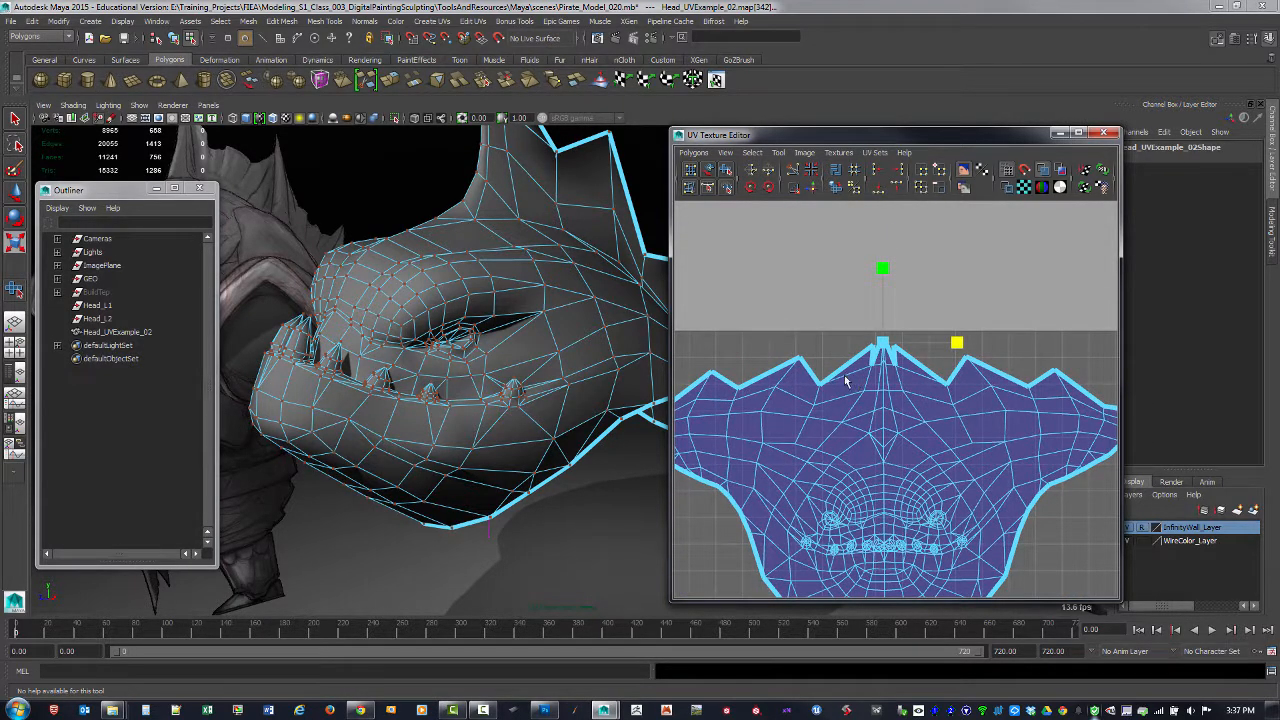
# Step: Sew the two open UV edges on either side of the shell's upper centre tip to close the cuts
pyautogui.keyDown('alt'); pyautogui.moveTo(854, 417); pyautogui.dragTo(855, 497, button='middle'); pyautogui.keyUp('alt')
pyautogui.keyDown('alt'); pyautogui.moveTo(557, 289); pyautogui.dragTo(494, 298); pyautogui.keyUp('alt')
pyautogui.keyDown('alt'); pyautogui.moveTo(509, 303); pyautogui.dragTo(526, 418, button='middle'); pyautogui.keyUp('alt')
pyautogui.keyDown('alt'); pyautogui.moveTo(526, 418); pyautogui.dragTo(492, 424); pyautogui.keyUp('alt')
pyautogui.press('F10')
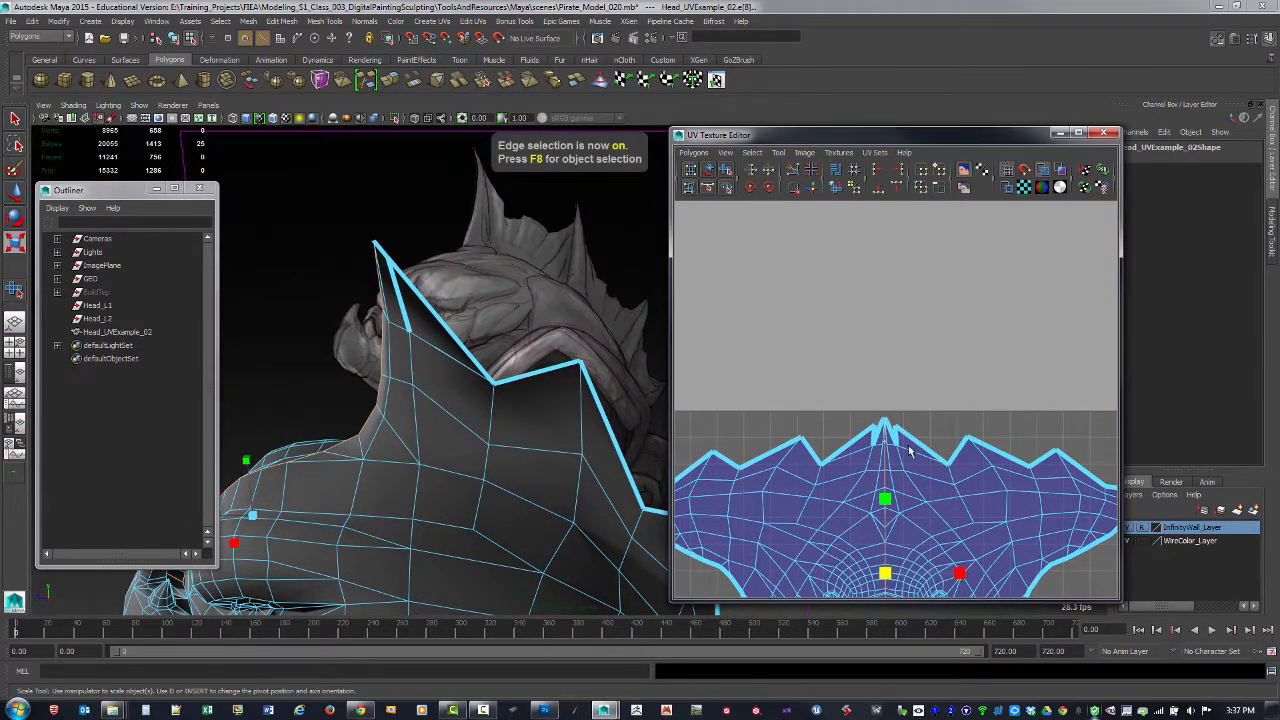
pyautogui.scroll(3, 905, 488)
pyautogui.click(896, 472)
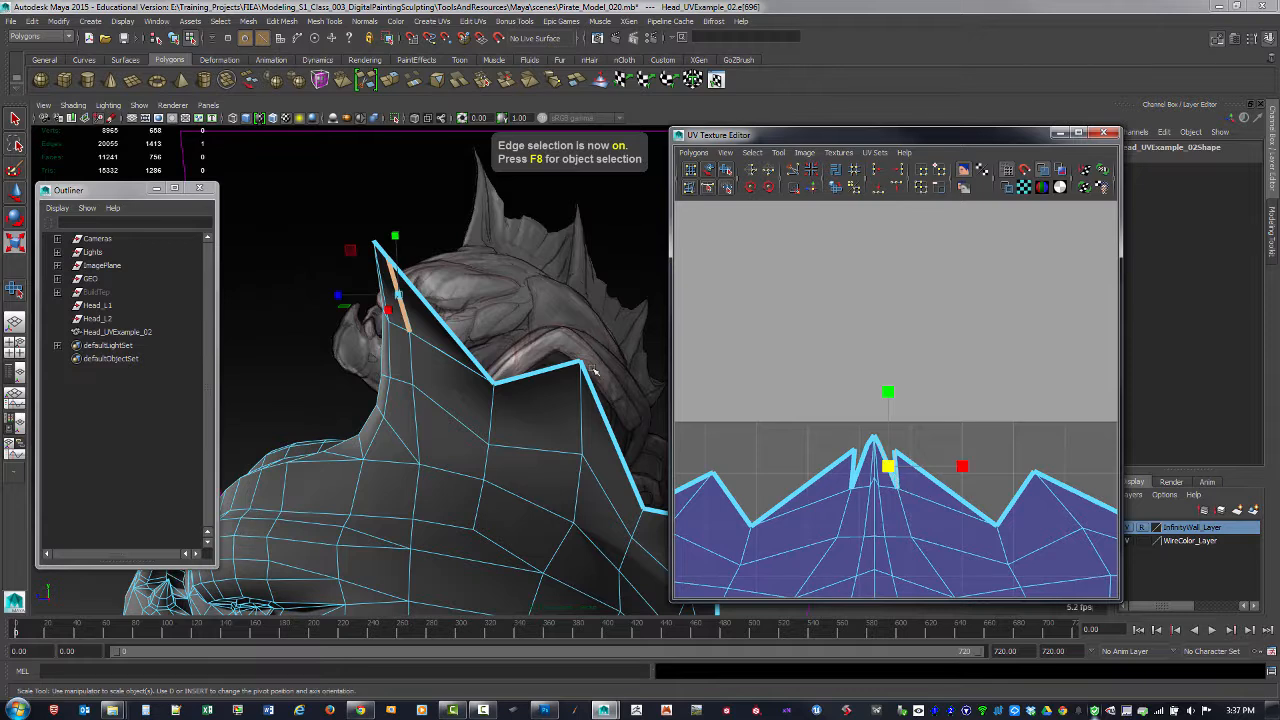
pyautogui.click(793, 187)
pyautogui.press('r')
pyautogui.click(855, 472)
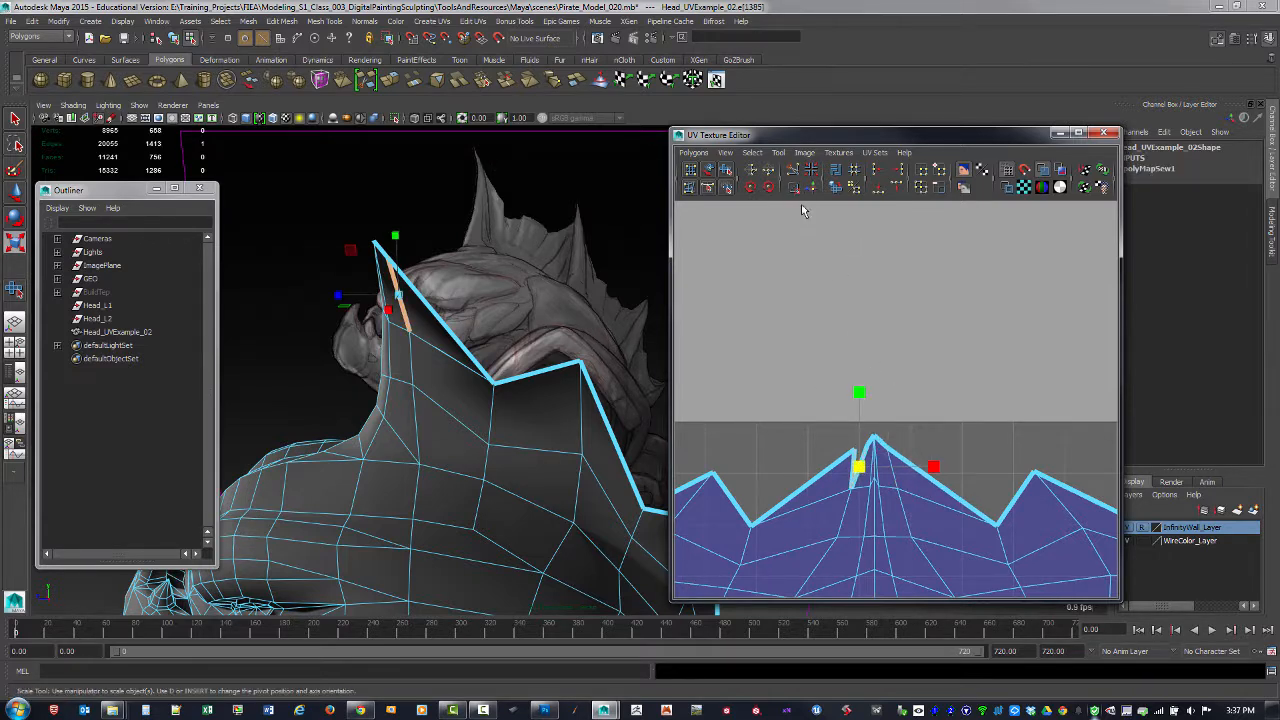
pyautogui.click(793, 187)
pyautogui.keyDown('alt'); pyautogui.moveTo(939, 408); pyautogui.dragTo(880, 360, button='middle'); pyautogui.keyUp('alt')
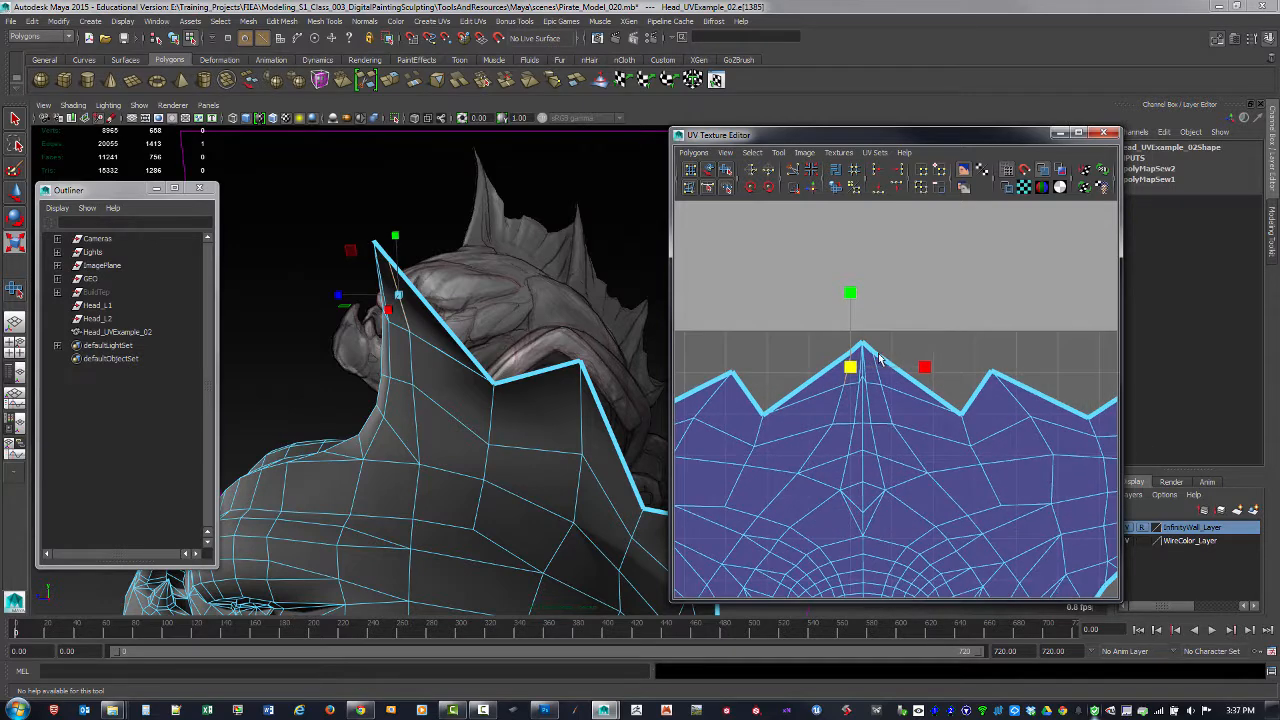
# Step: Inspect the sewn UV shell with all its UVs selected, checking the outer border and the face and teeth areas
pyautogui.keyDown('alt'); pyautogui.moveTo(428, 366); pyautogui.dragTo(492, 350); pyautogui.keyUp('alt')
pyautogui.keyDown('alt'); pyautogui.moveTo(1036, 550); pyautogui.dragTo(909, 468, button='right'); pyautogui.keyUp('alt')
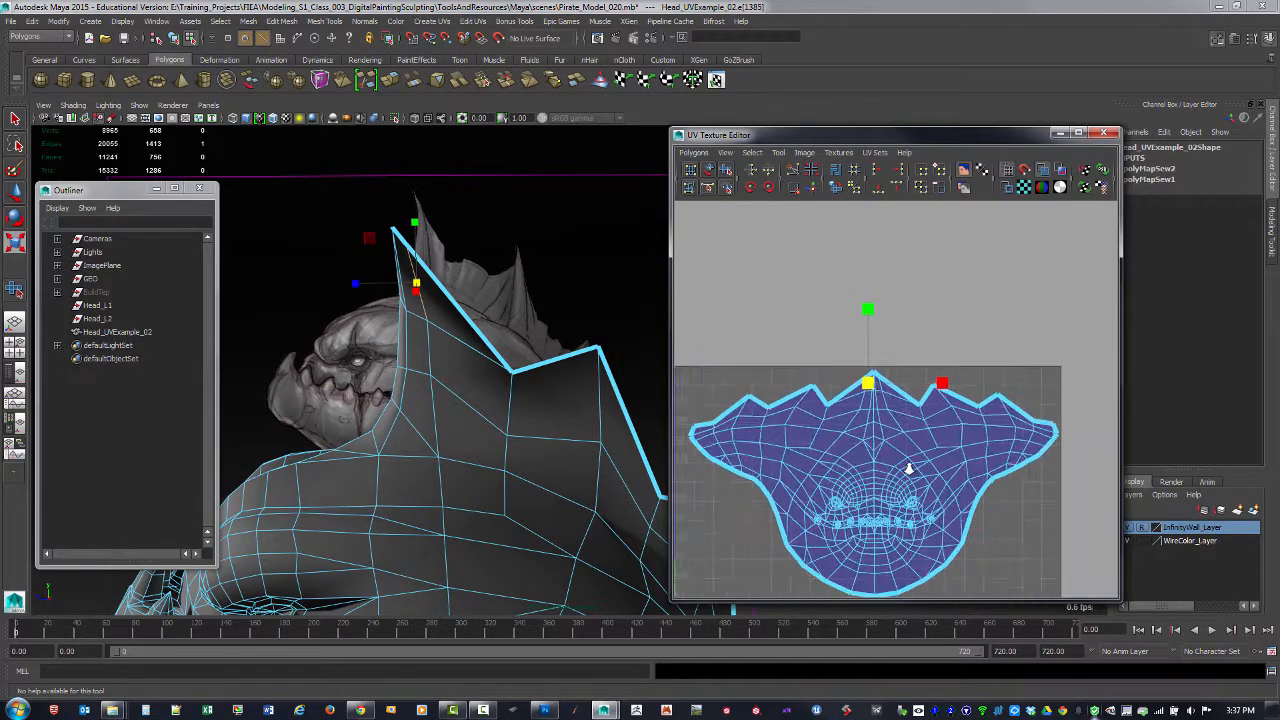
pyautogui.keyDown('alt'); pyautogui.moveTo(909, 468); pyautogui.dragTo(923, 446, button='middle'); pyautogui.keyUp('alt')
pyautogui.keyDown('alt'); pyautogui.moveTo(981, 474); pyautogui.dragTo(945, 450, button='right'); pyautogui.keyUp('alt')
pyautogui.moveTo(712, 316); pyautogui.dragTo(1032, 535)
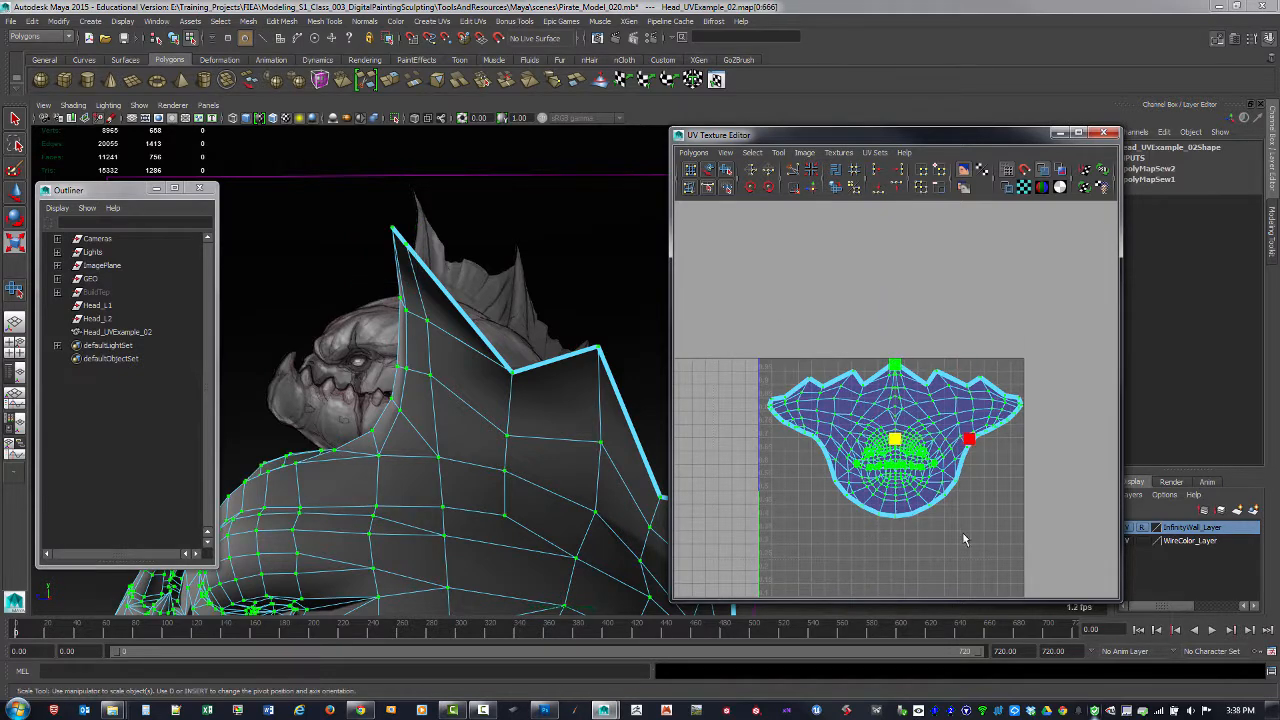
pyautogui.keyDown('alt'); pyautogui.moveTo(818, 452); pyautogui.dragTo(1011, 528, button='right'); pyautogui.keyUp('alt')
pyautogui.keyDown('alt'); pyautogui.moveTo(1011, 528); pyautogui.dragTo(1011, 452, button='middle'); pyautogui.keyUp('alt')
pyautogui.keyDown('alt'); pyautogui.moveTo(1011, 452); pyautogui.dragTo(1032, 522, button='right'); pyautogui.keyUp('alt')
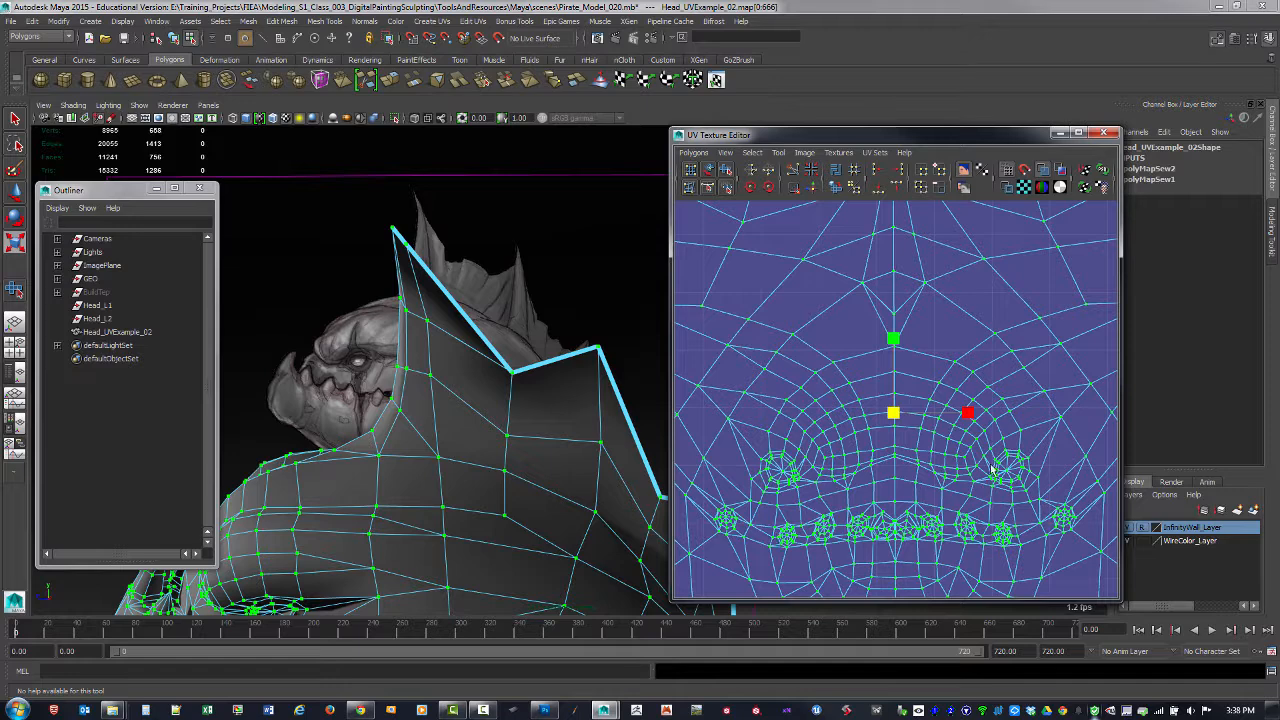
pyautogui.keyDown('alt'); pyautogui.moveTo(992, 470); pyautogui.dragTo(969, 507, button='right'); pyautogui.keyUp('alt')
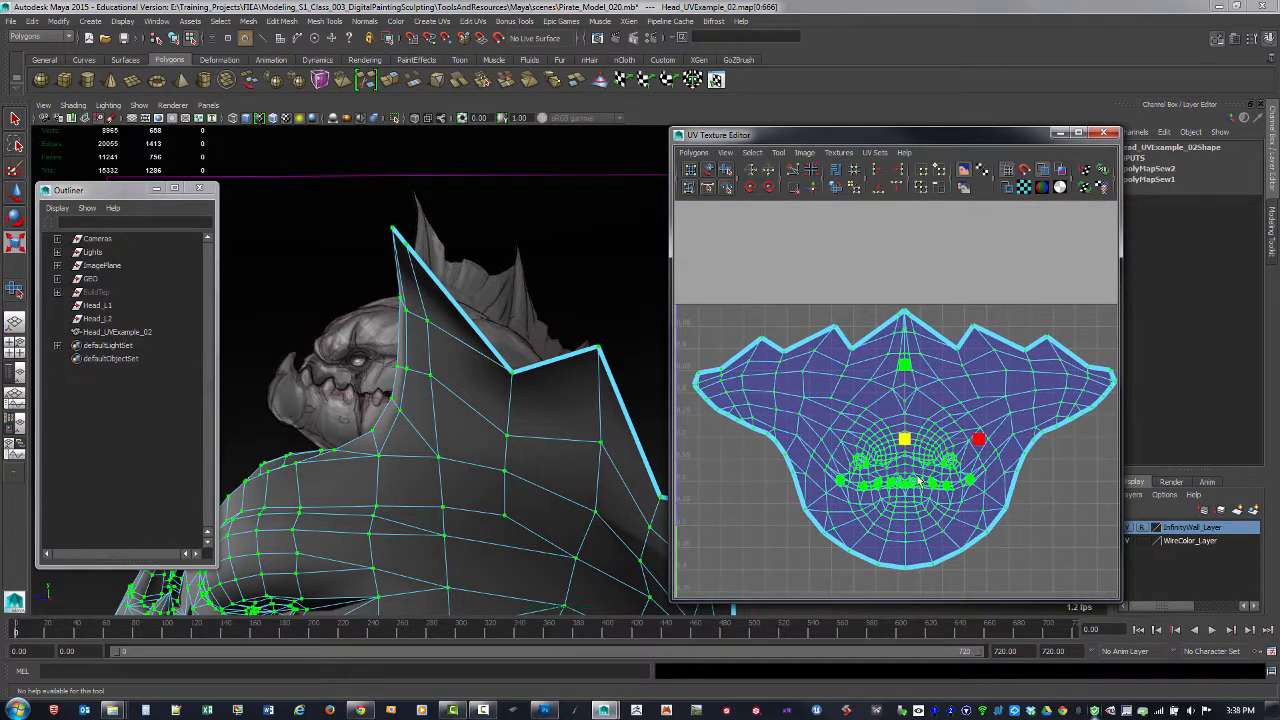
# Step: Delete the head's construction history and remove the leftover Head_L1 and Head_L2 groups
pyautogui.press('F8')
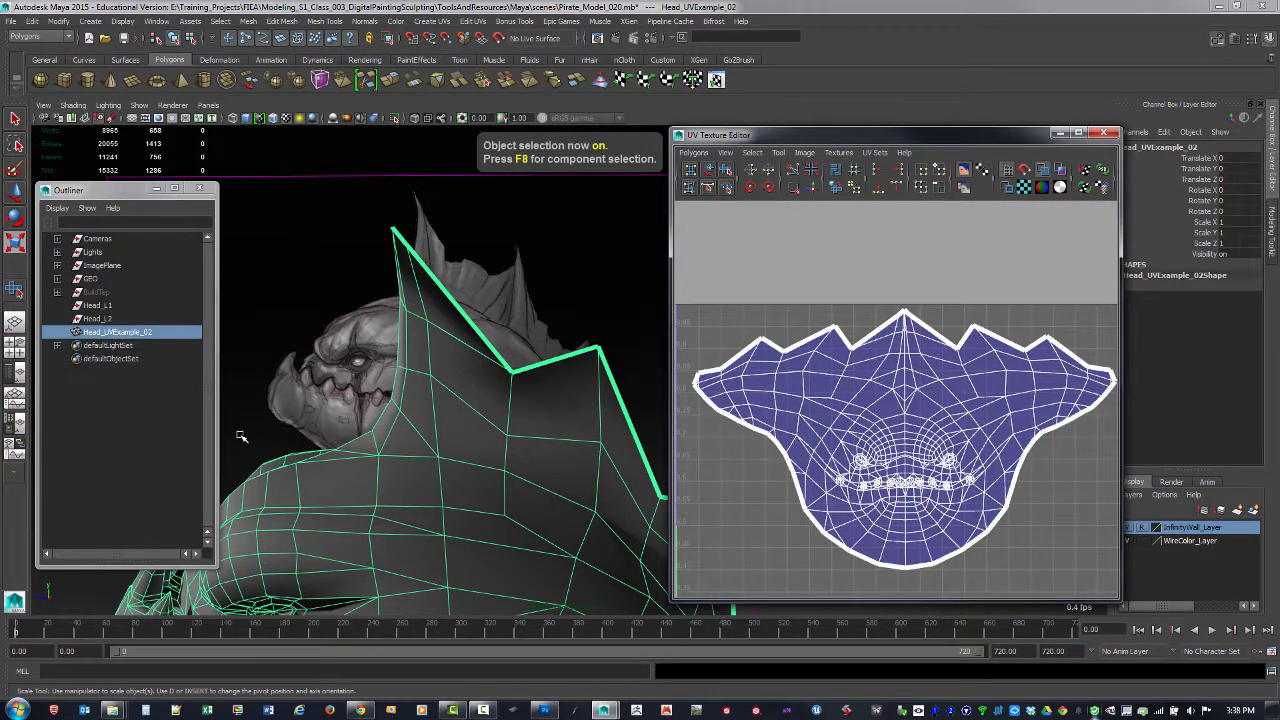
pyautogui.click(97, 318)
pyautogui.keyDown('shift'); pyautogui.click(97, 305); pyautogui.keyUp('shift')
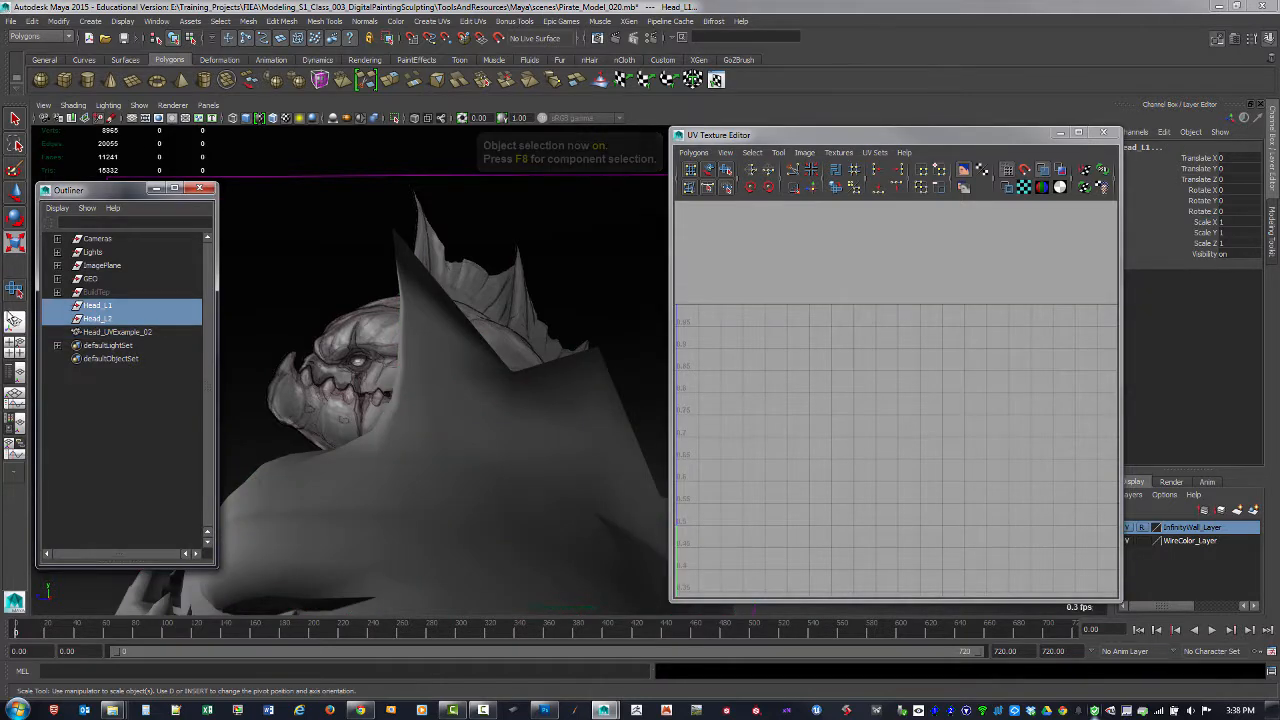
pyautogui.press('Delete')
# Step: Parent Head_UVExample_02 under the hidden BuildTemp group and expand the group to list its contents
pyautogui.click(108, 305)
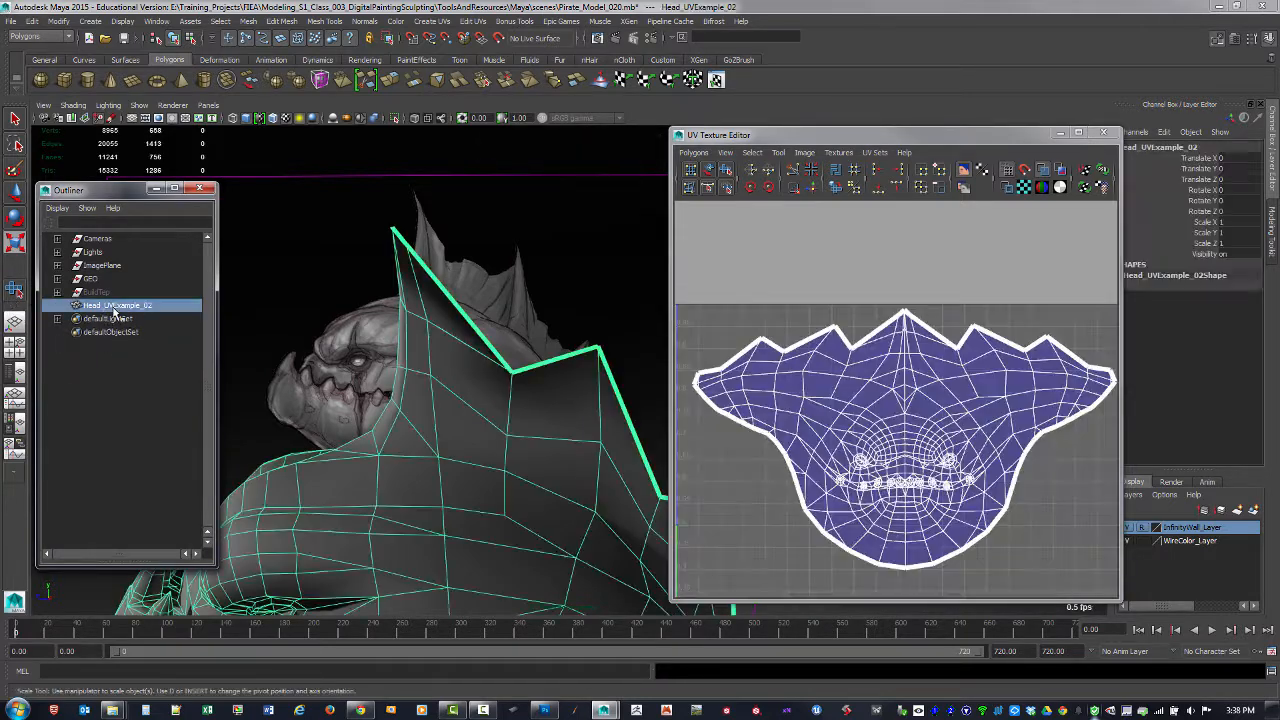
pyautogui.moveTo(107, 298); pyautogui.dragTo(102, 294, button='middle')
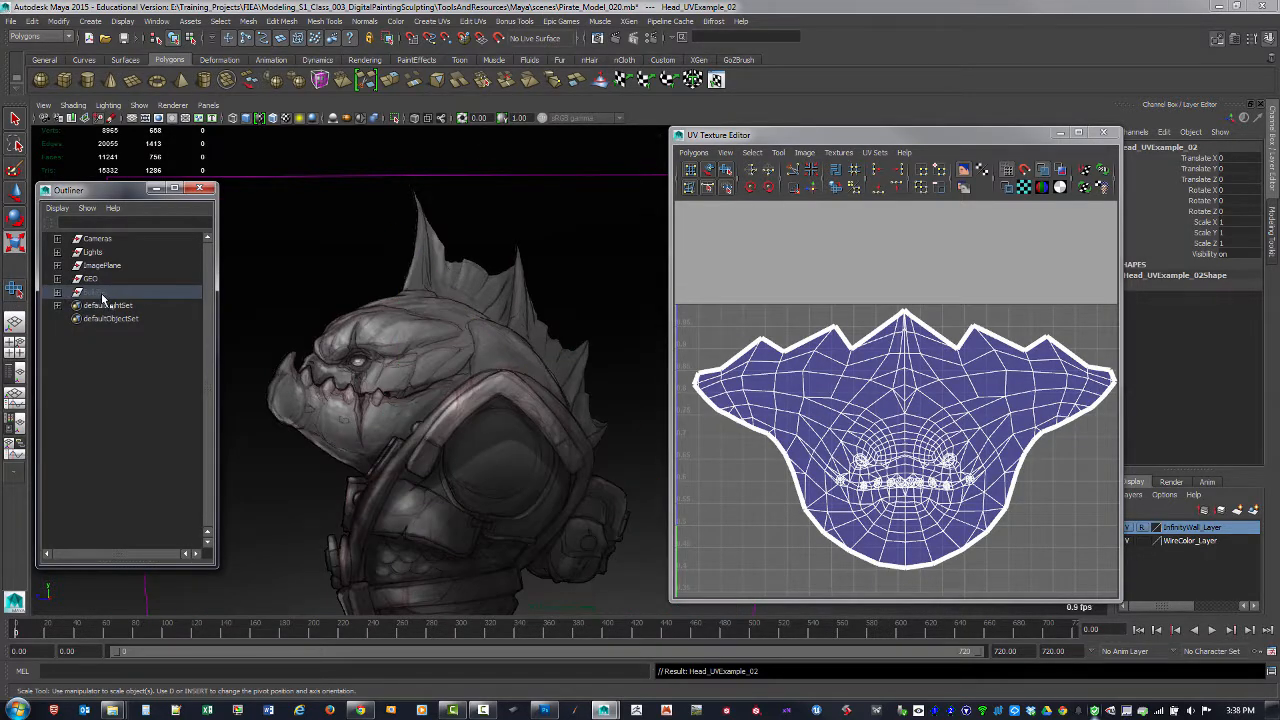
pyautogui.doubleClick(105, 293)
pyautogui.click(105, 293)
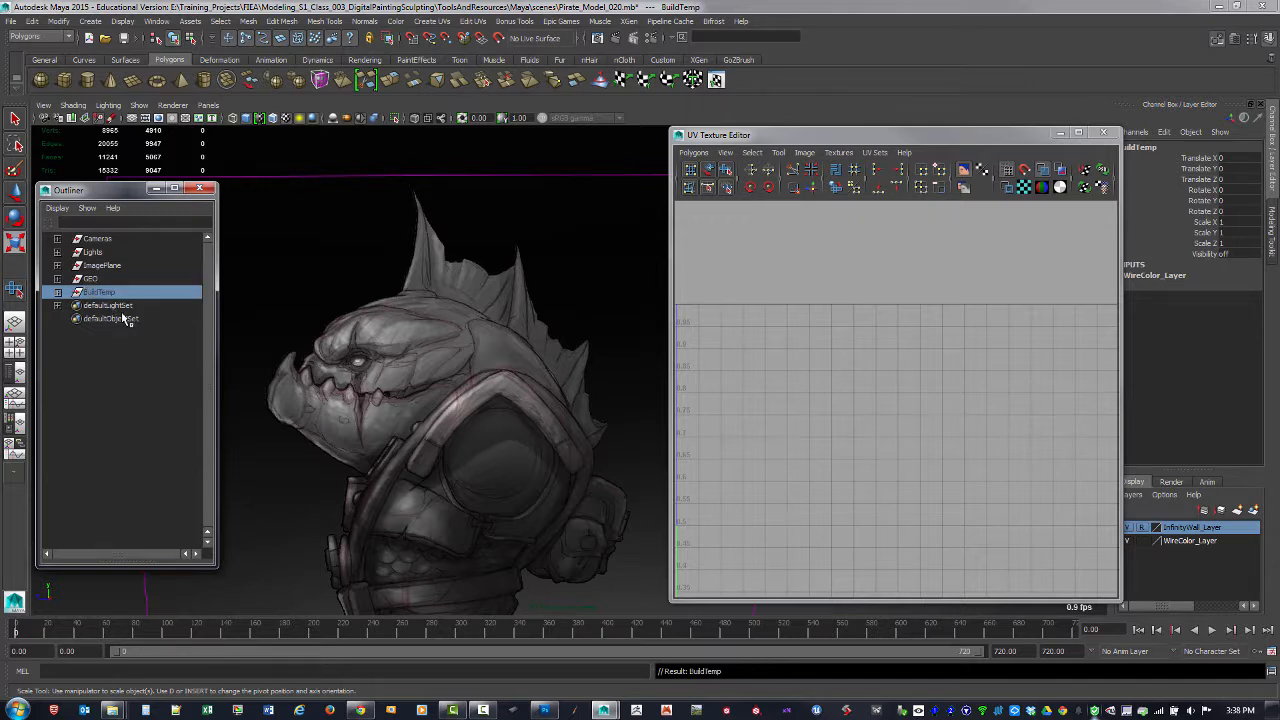
pyautogui.click(112, 346)
pyautogui.click(92, 294)
pyautogui.click(57, 292)
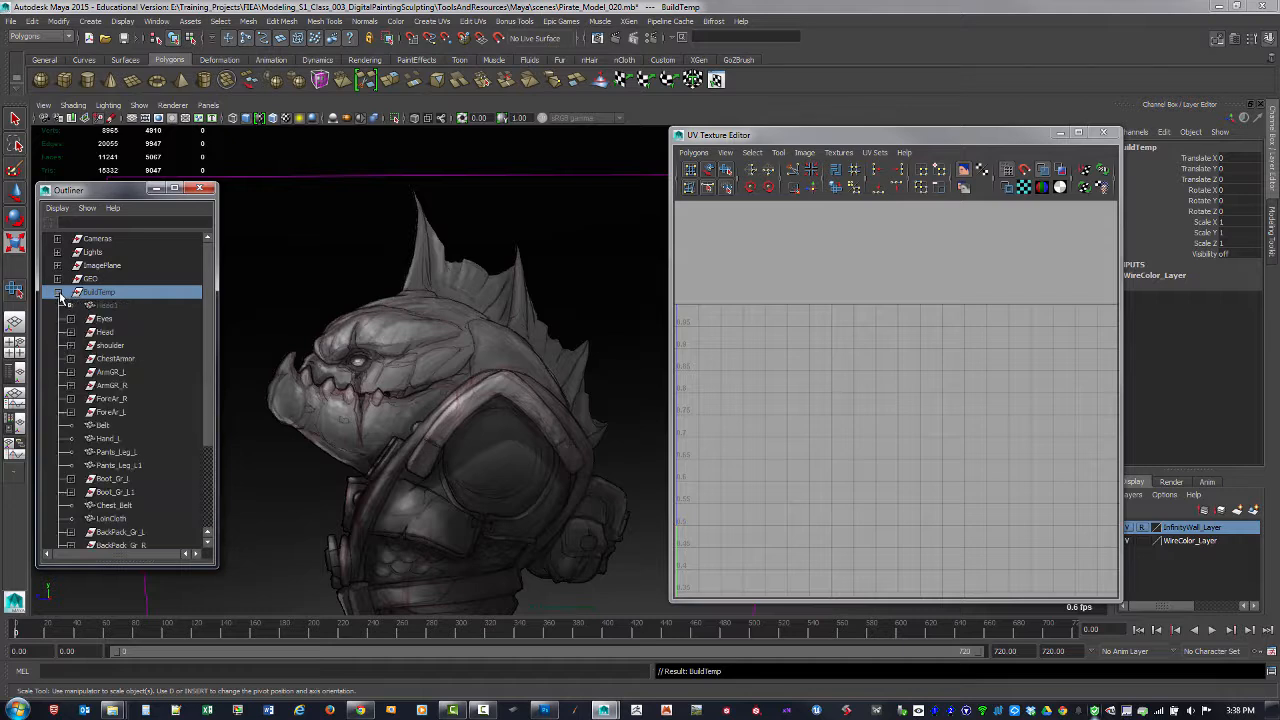
pyautogui.scroll(-2, 124, 427)
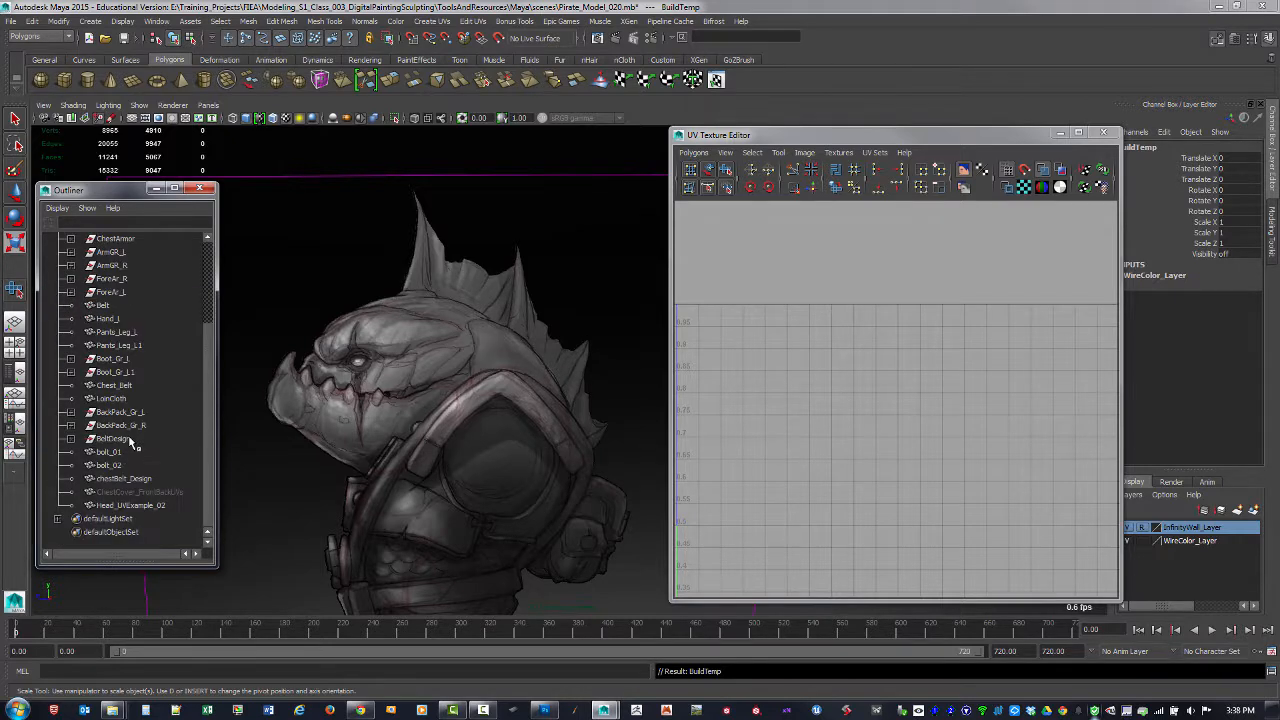
# Step: Unhide the BuildTemp group so the full creature model shows in the viewport
pyautogui.click(130, 505)
pyautogui.keyDown('alt'); pyautogui.moveTo(554, 483); pyautogui.dragTo(377, 354, button='right'); pyautogui.keyUp('alt')
pyautogui.keyDown('alt'); pyautogui.moveTo(548, 420); pyautogui.dragTo(494, 403, button='right'); pyautogui.keyUp('alt')
pyautogui.keyDown('alt'); pyautogui.moveTo(494, 403); pyautogui.dragTo(472, 410); pyautogui.keyUp('alt')
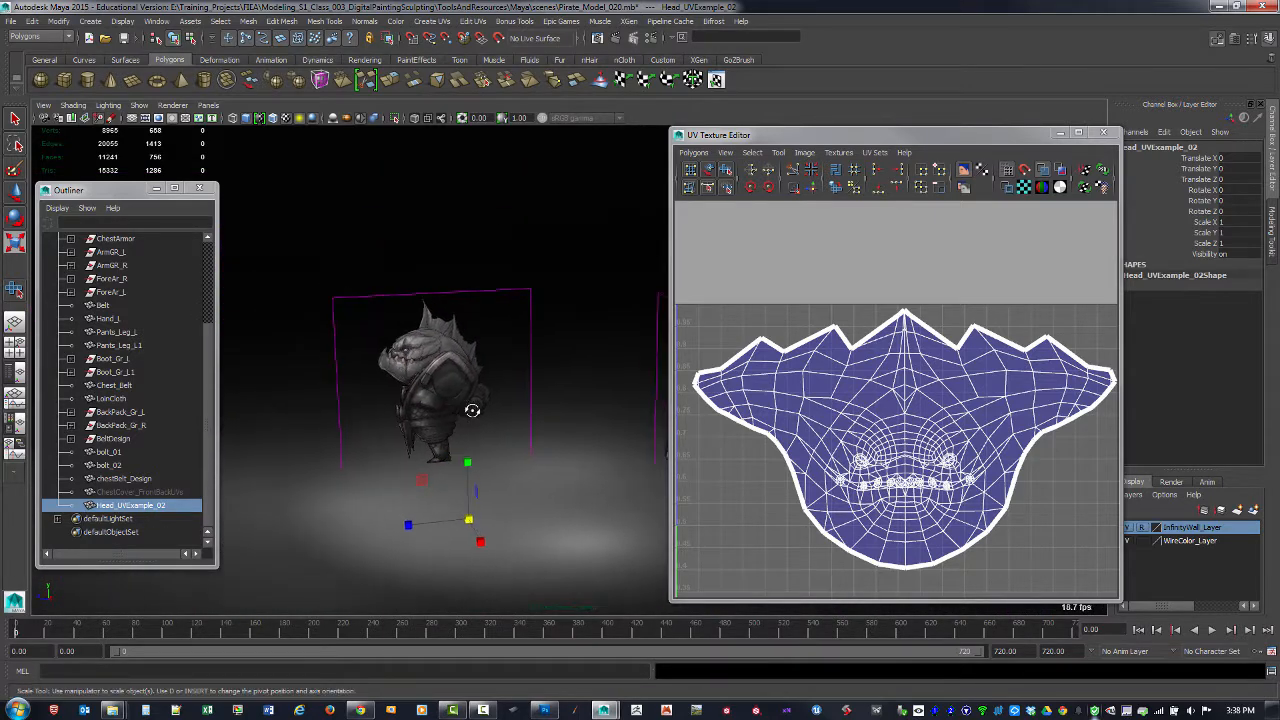
pyautogui.scroll(3, 148, 374)
pyautogui.click(100, 291)
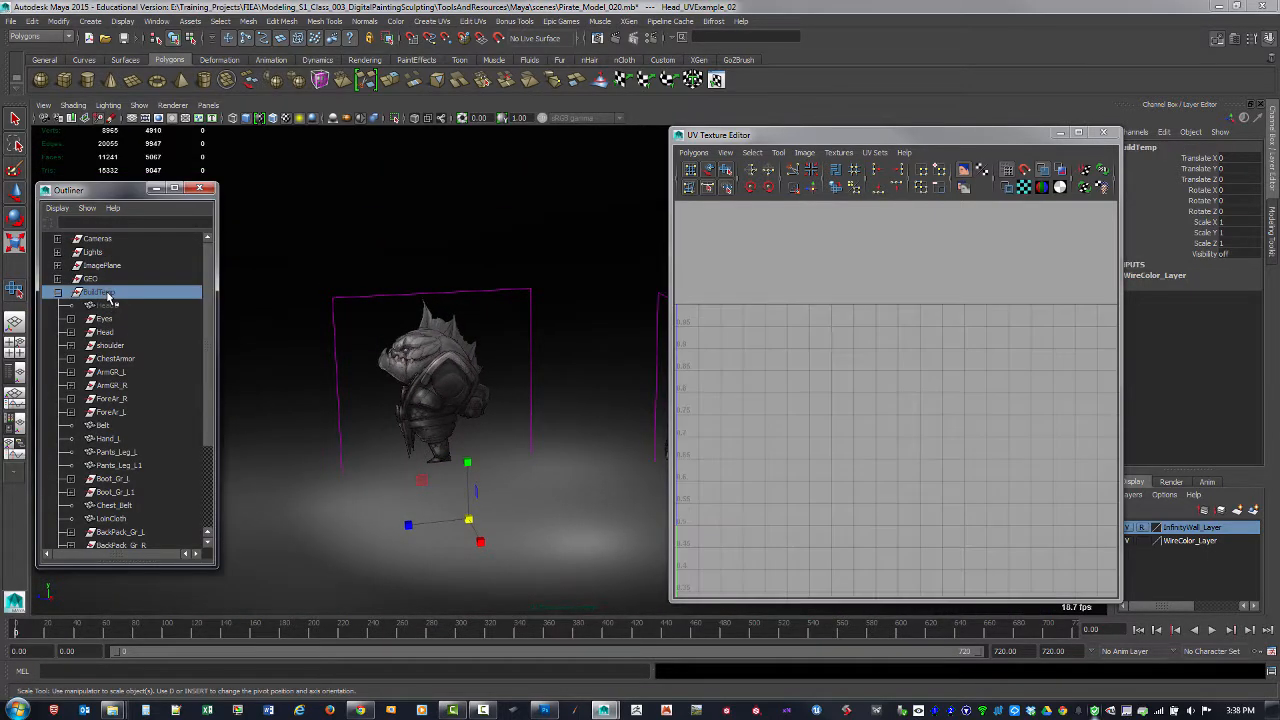
pyautogui.hotkey('shift', 'h')
pyautogui.keyDown('alt'); pyautogui.moveTo(418, 478); pyautogui.dragTo(431, 450, button='middle'); pyautogui.keyUp('alt')
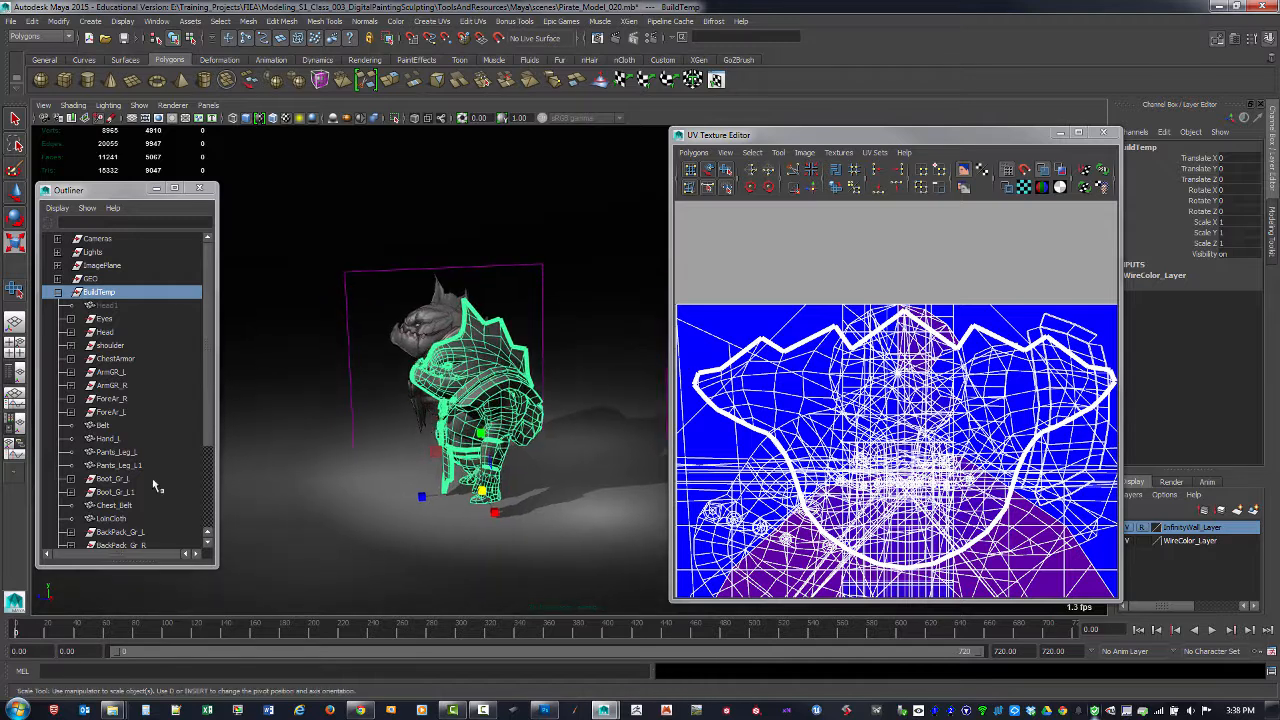
# Step: Select Head_UVExample_02 inside the BuildTemp group and activate the Move tool
pyautogui.scroll(-3, 151, 464)
pyautogui.click(132, 505)
pyautogui.keyDown('alt'); pyautogui.moveTo(460, 470); pyautogui.dragTo(535, 487); pyautogui.keyUp('alt')
pyautogui.press('w')
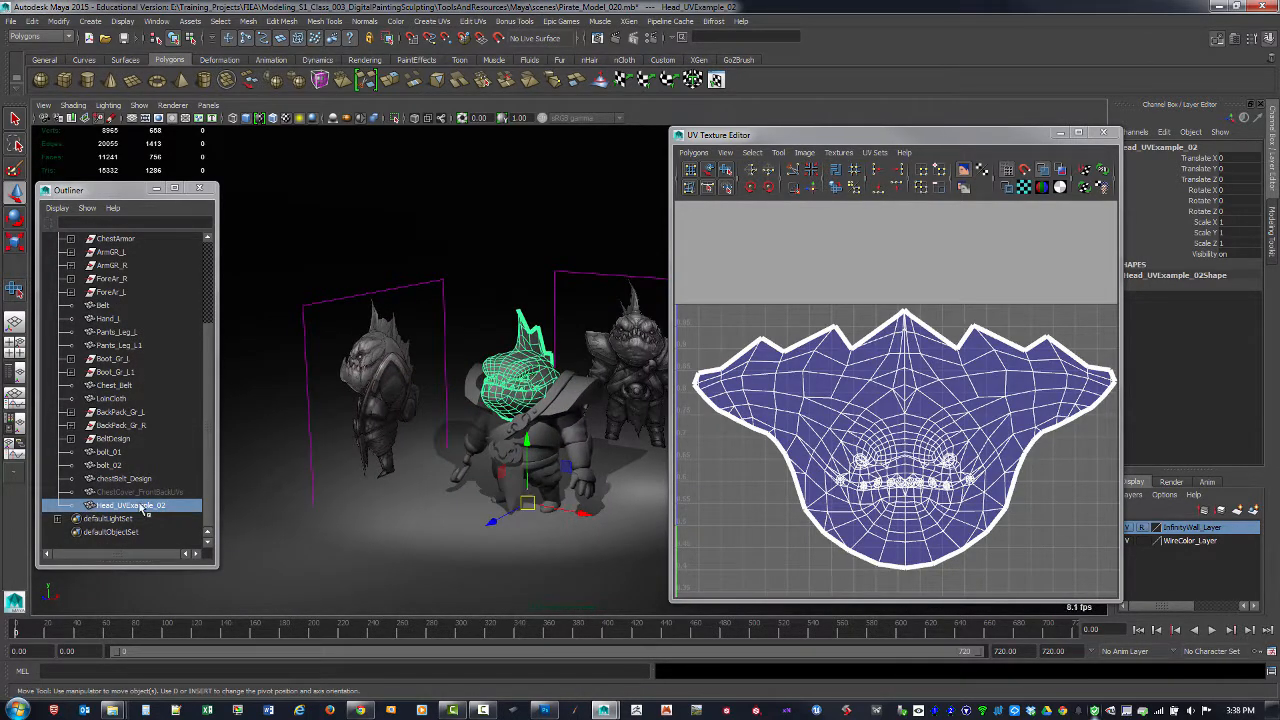
# Step: Delete the hidden Head1 object from the BuildTemp group
pyautogui.scroll(3, 128, 502)
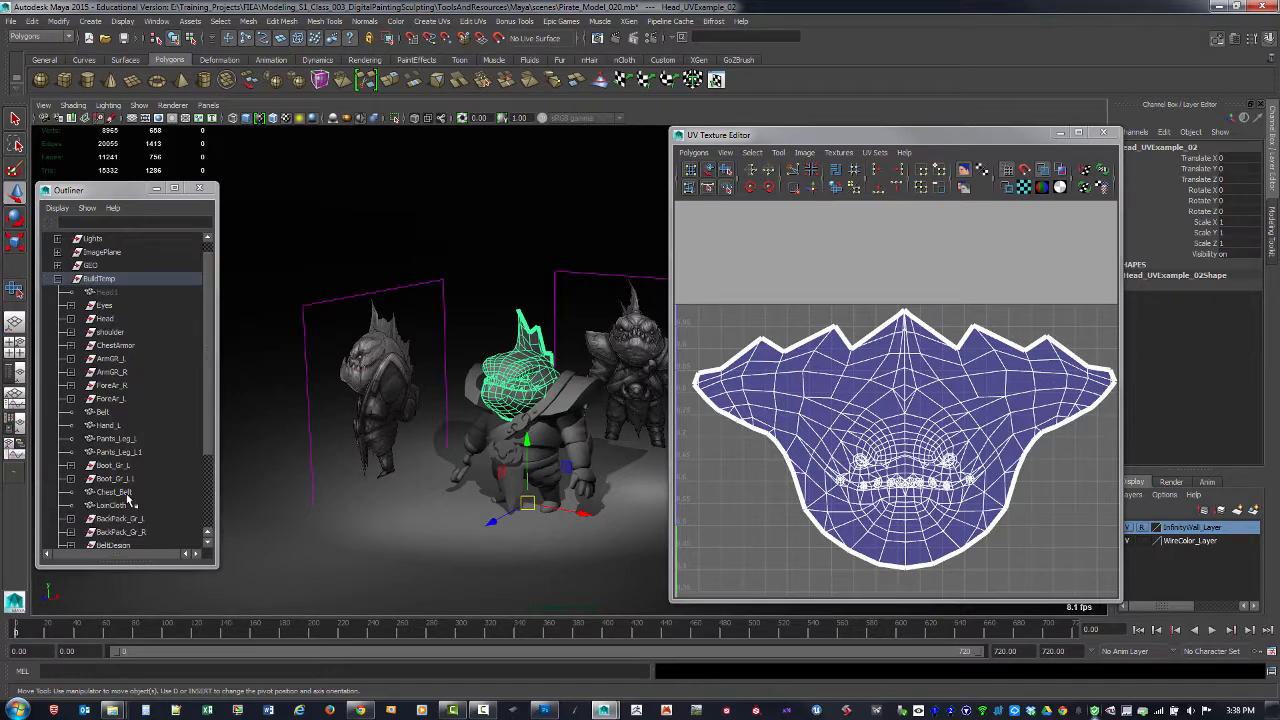
pyautogui.scroll(-3, 128, 497)
pyautogui.scroll(3, 128, 497)
pyautogui.click(105, 292)
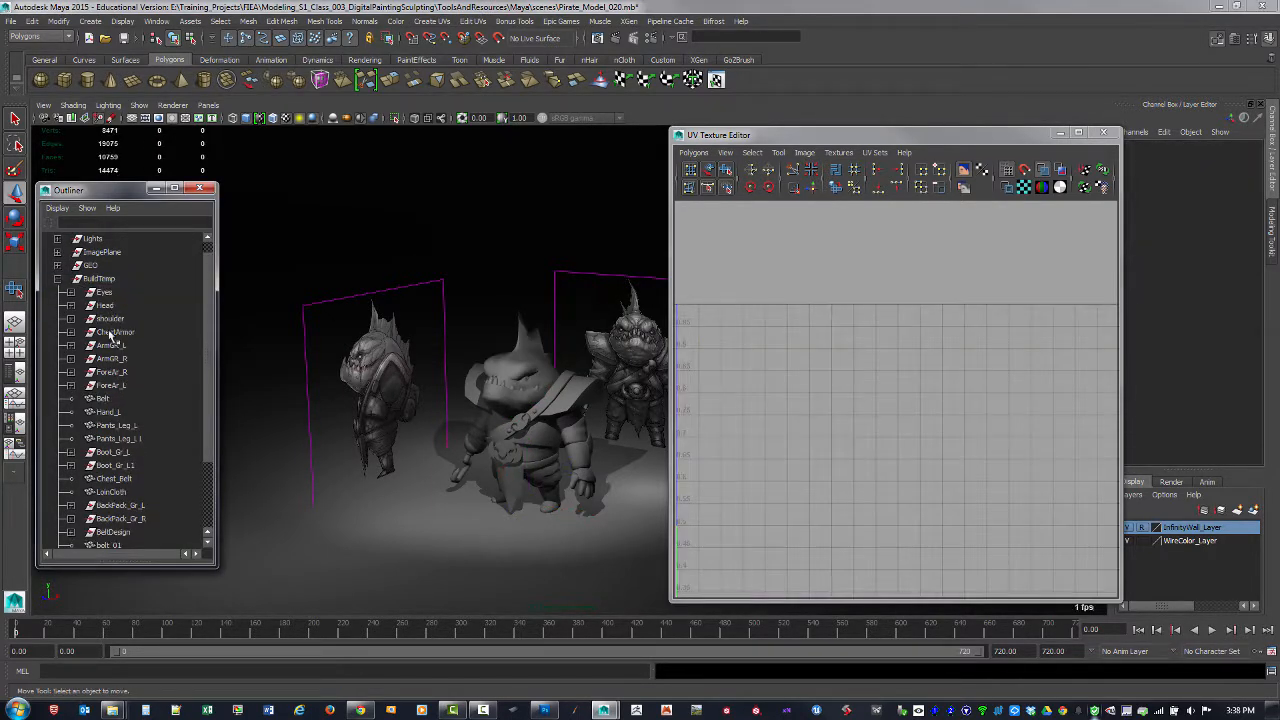
# Step: Reorder Head_UVExample_02 inside the BuildTemp group so it sits directly below the Head group
pyautogui.scroll(-3, 118, 520)
pyautogui.click(121, 506)
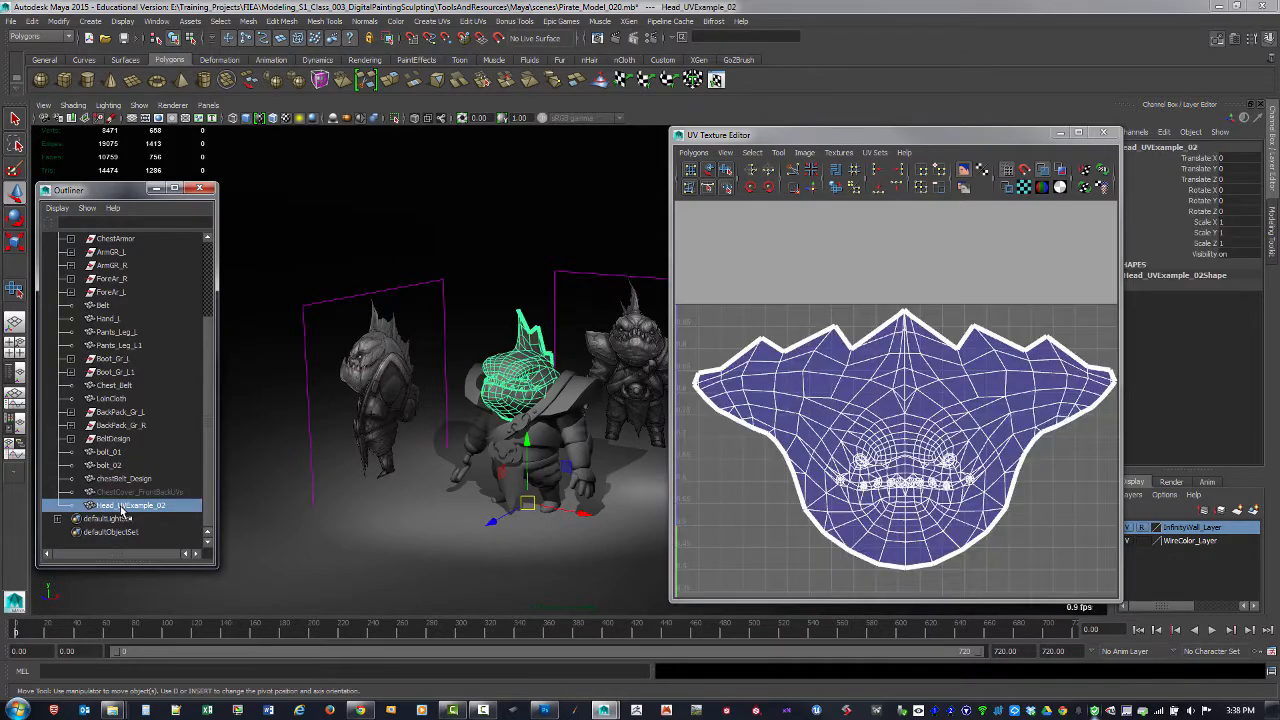
pyautogui.scroll(3, 124, 511)
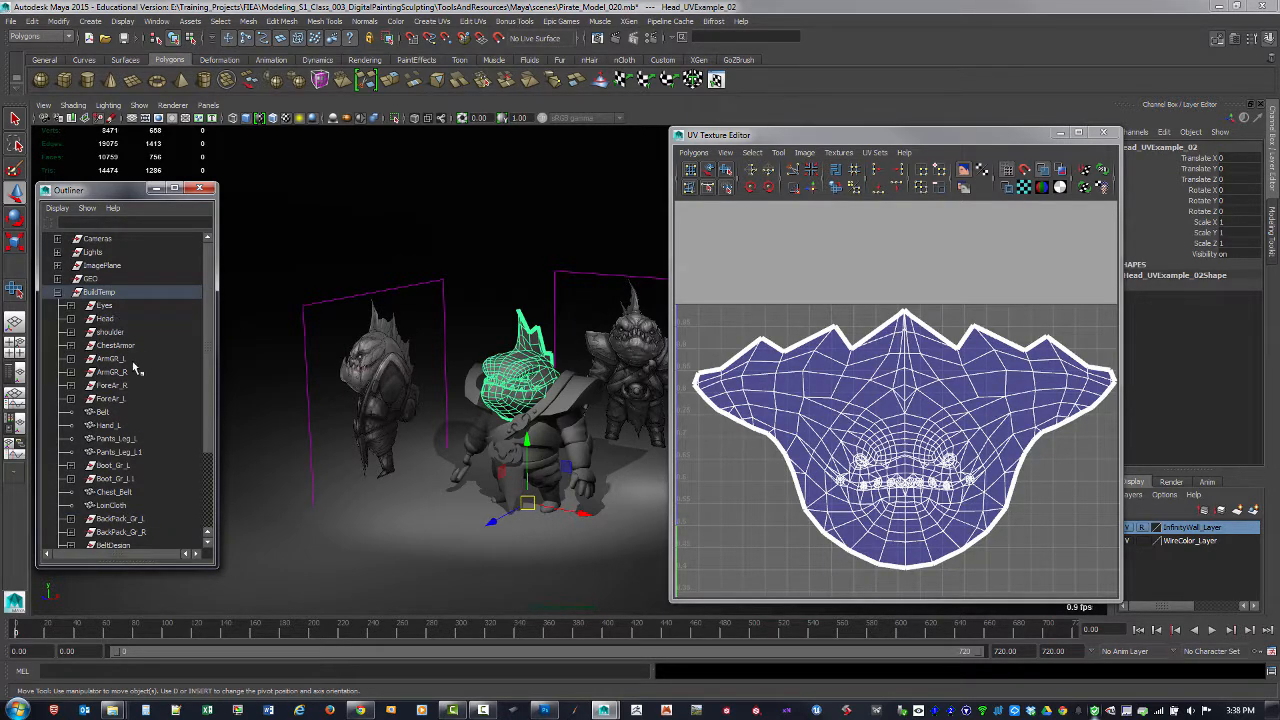
pyautogui.scroll(-3, 139, 374)
pyautogui.moveTo(157, 506); pyautogui.dragTo(145, 278, button='middle')
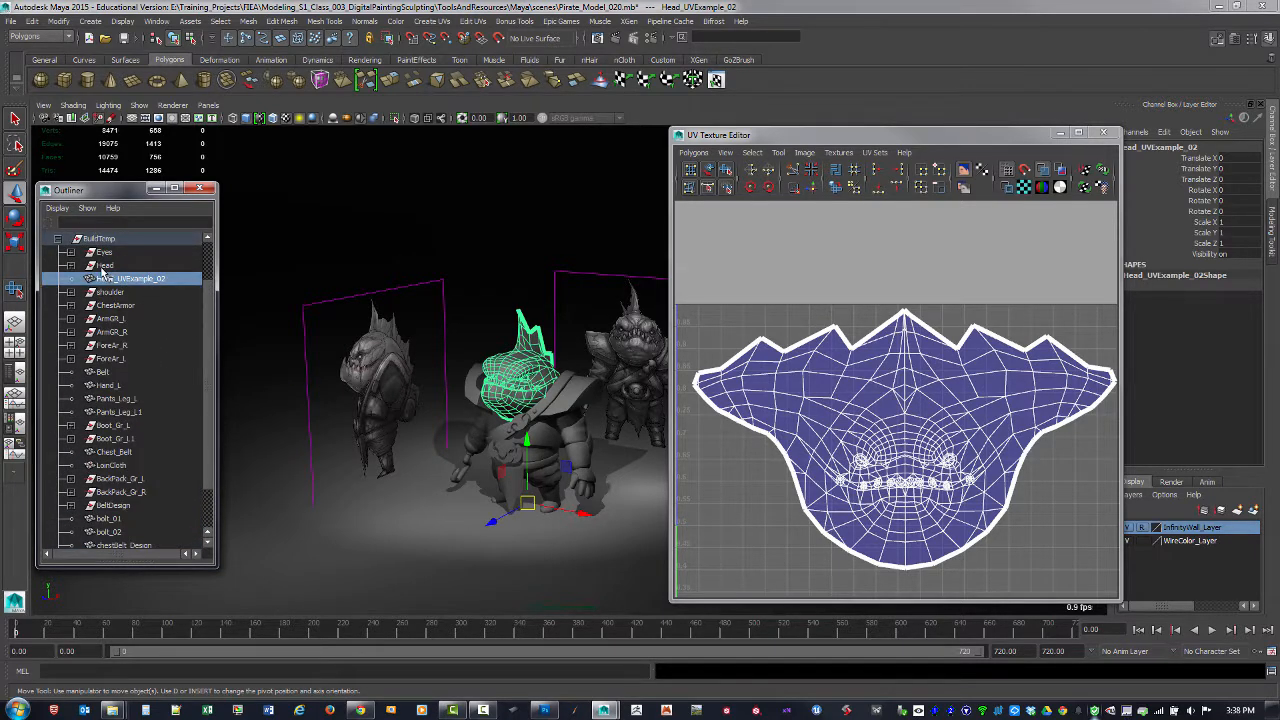
# Step: Hide the Head_UVExample_02 mesh in the BuildTemp group
pyautogui.click(101, 266)
pyautogui.click(122, 281)
pyautogui.hotkey('ctrl', 'h')
# Step: Expand the Head group, select Head_R and delete its construction history
pyautogui.click(103, 265)
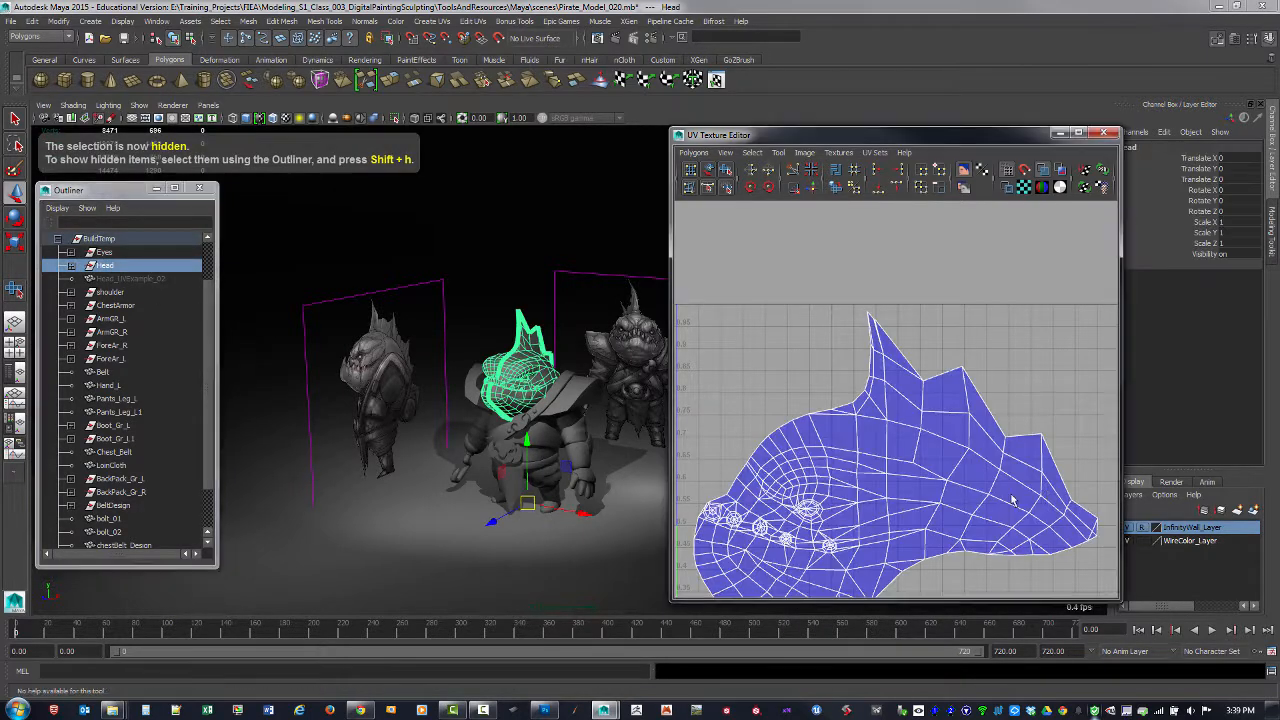
pyautogui.scroll(8, 1012, 500)
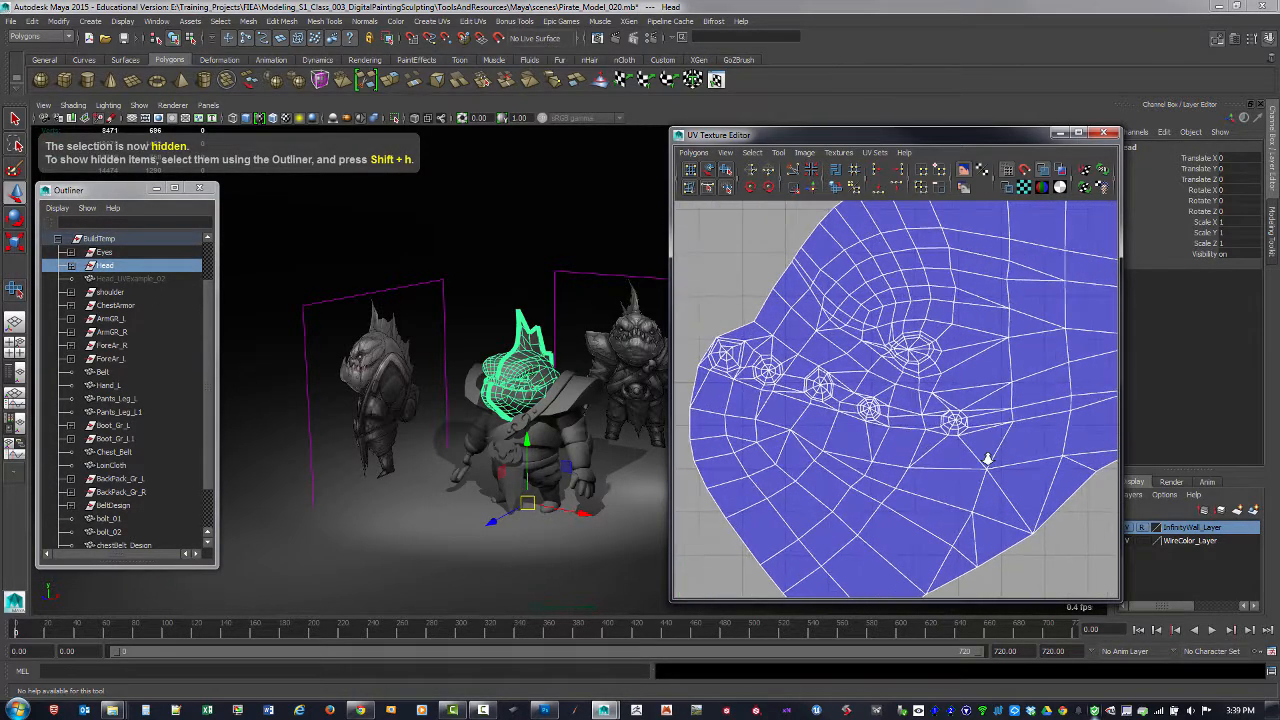
pyautogui.scroll(2, 987, 459)
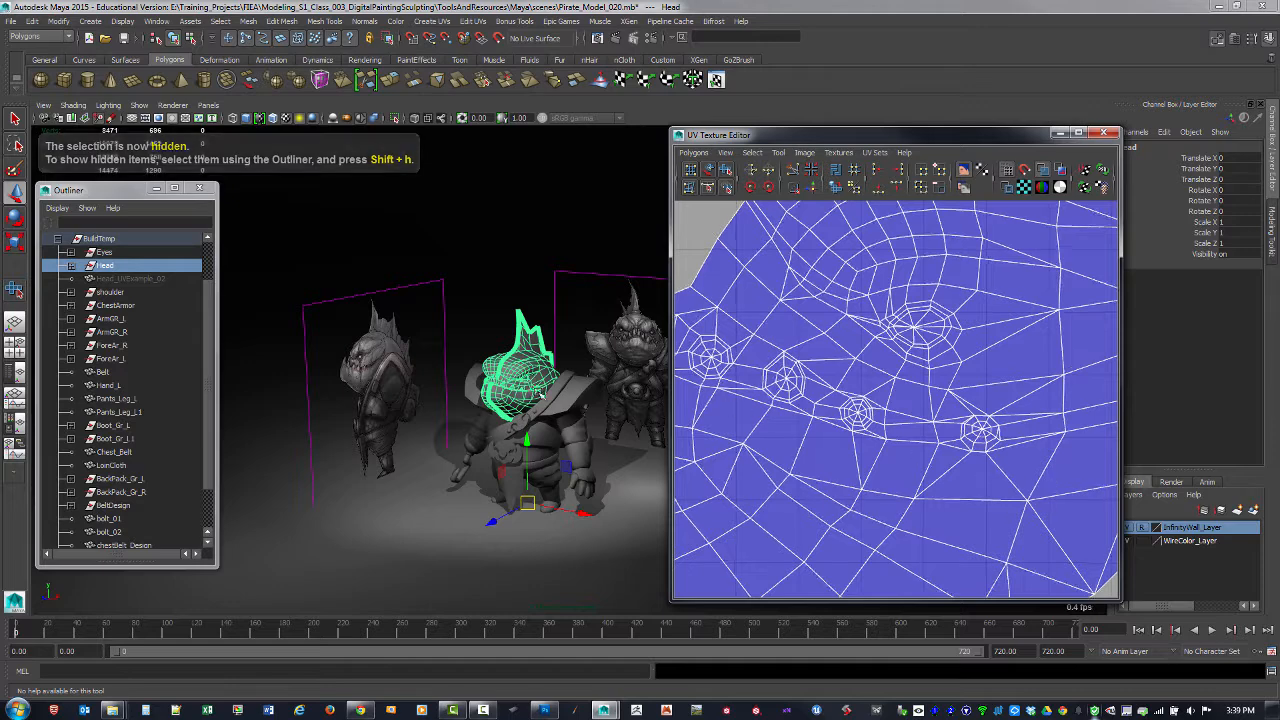
pyautogui.click(70, 265)
pyautogui.click(122, 291)
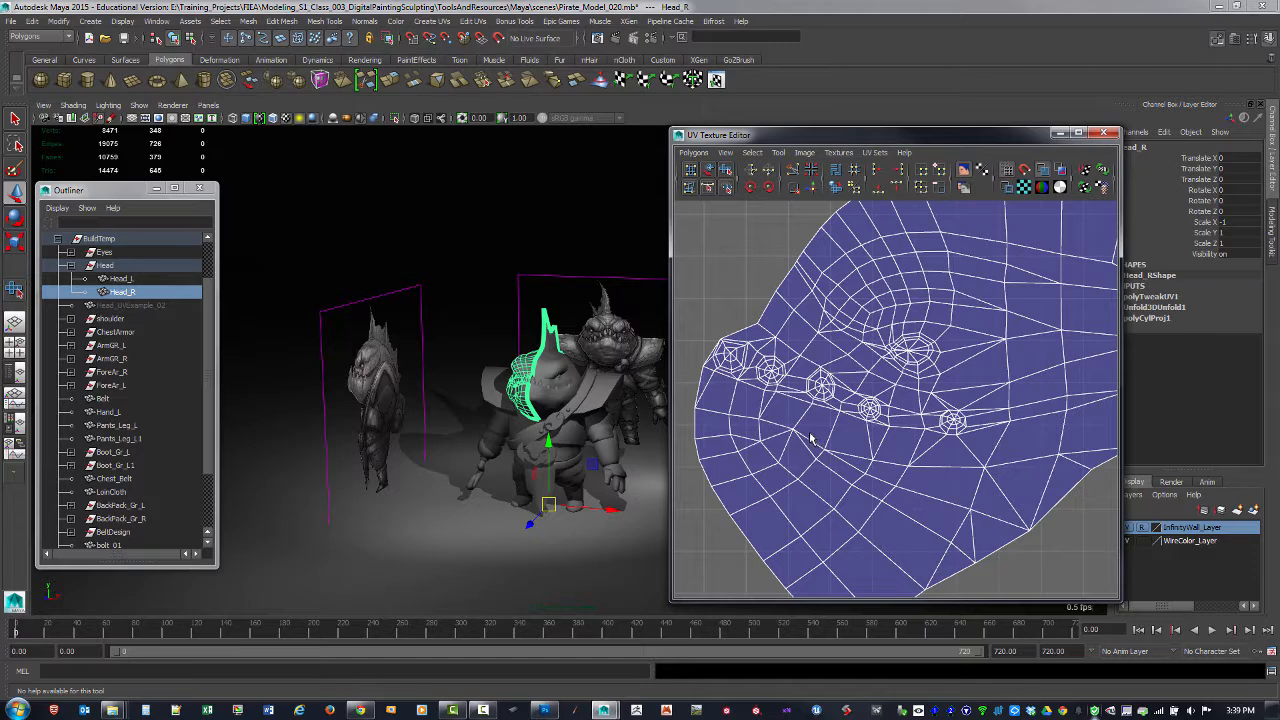
pyautogui.hotkey('alt', 'shift', 'd')
pyautogui.keyDown('alt'); pyautogui.moveTo(928, 418); pyautogui.dragTo(902, 462, button='middle'); pyautogui.keyUp('alt')
pyautogui.scroll(-3, 921, 453)
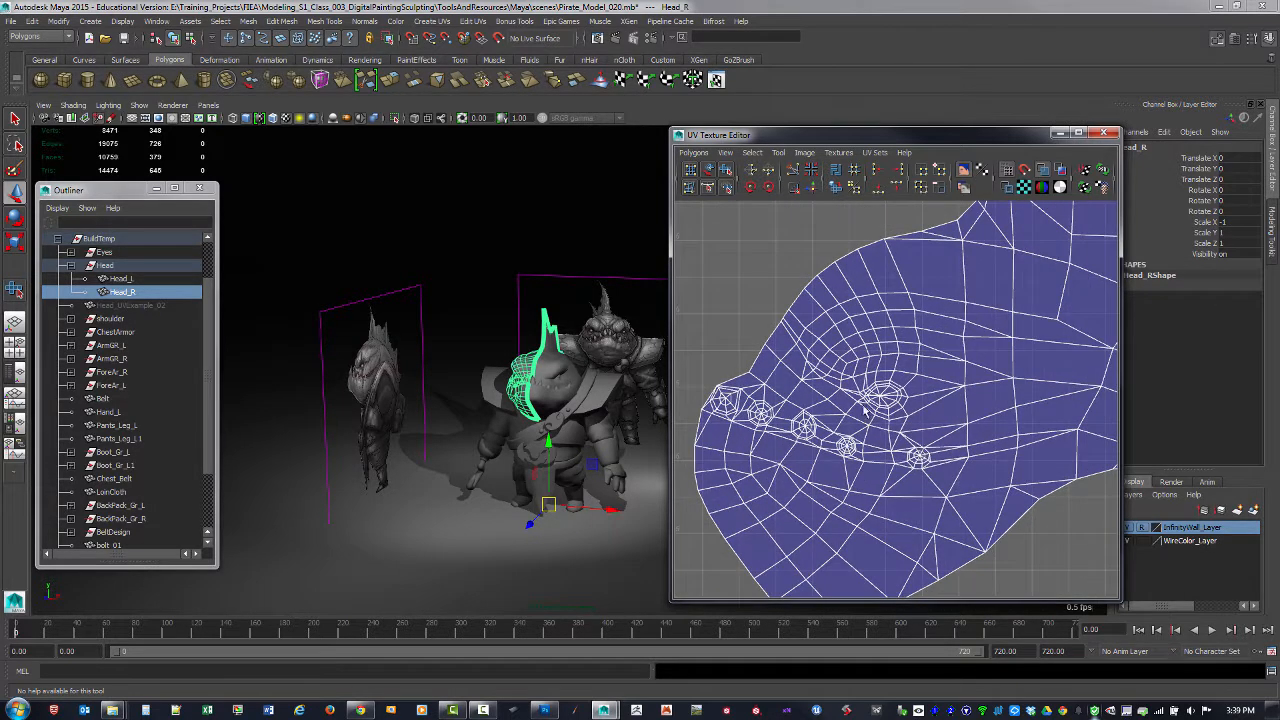
pyautogui.scroll(-2, 905, 465)
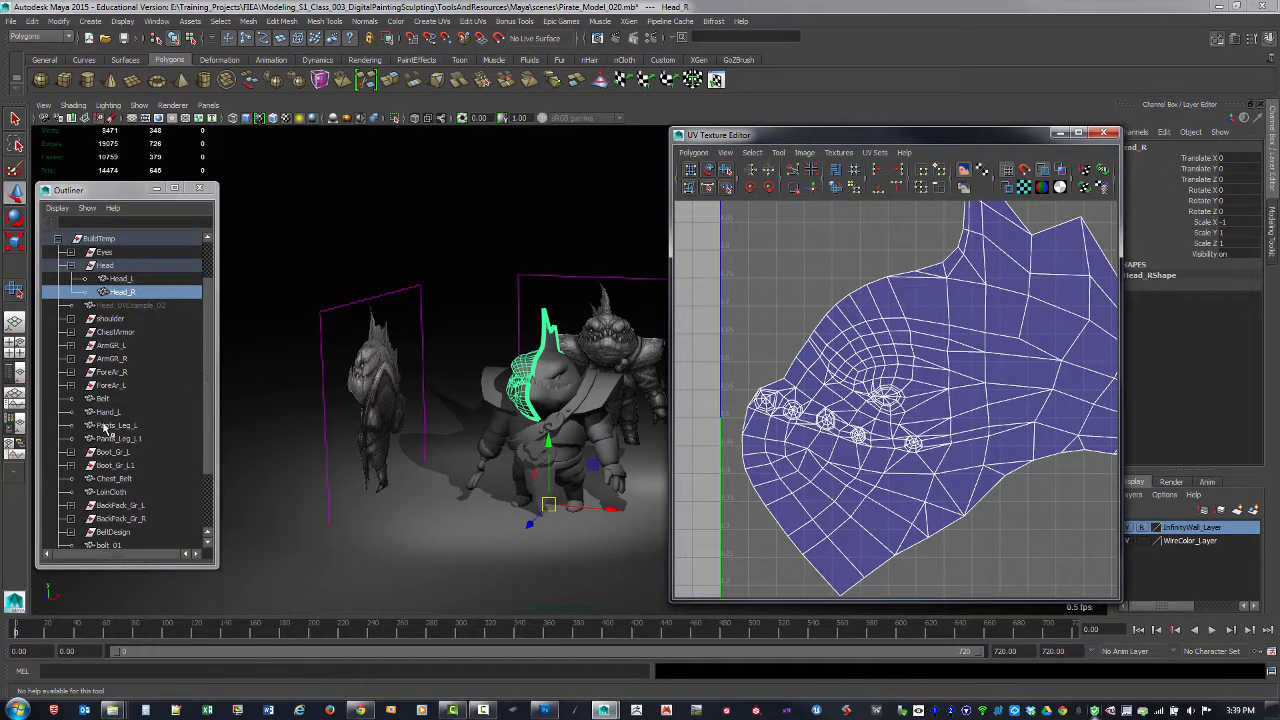
# Step: Duplicate Head_R outside the Head group, hide the original Head group and select the unparented copy
pyautogui.hotkey('ctrl', 'd')
pyautogui.hotkey('shift', 'p')
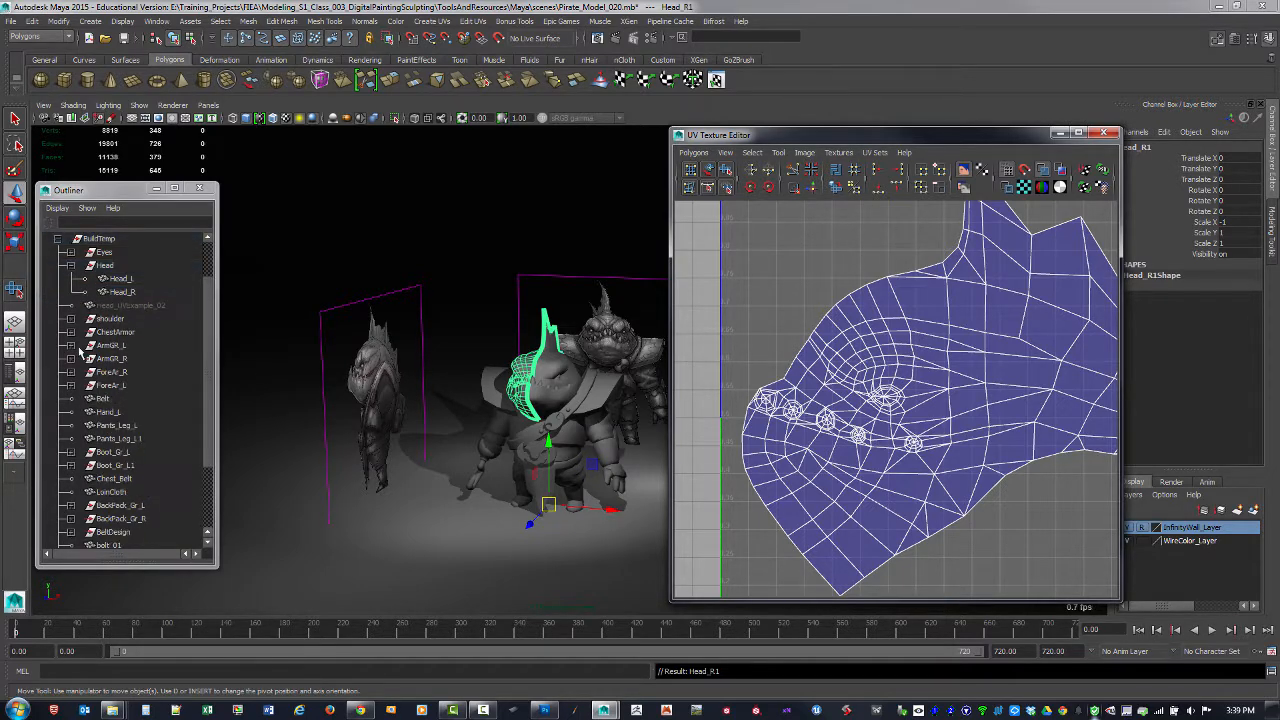
pyautogui.scroll(2, 130, 318)
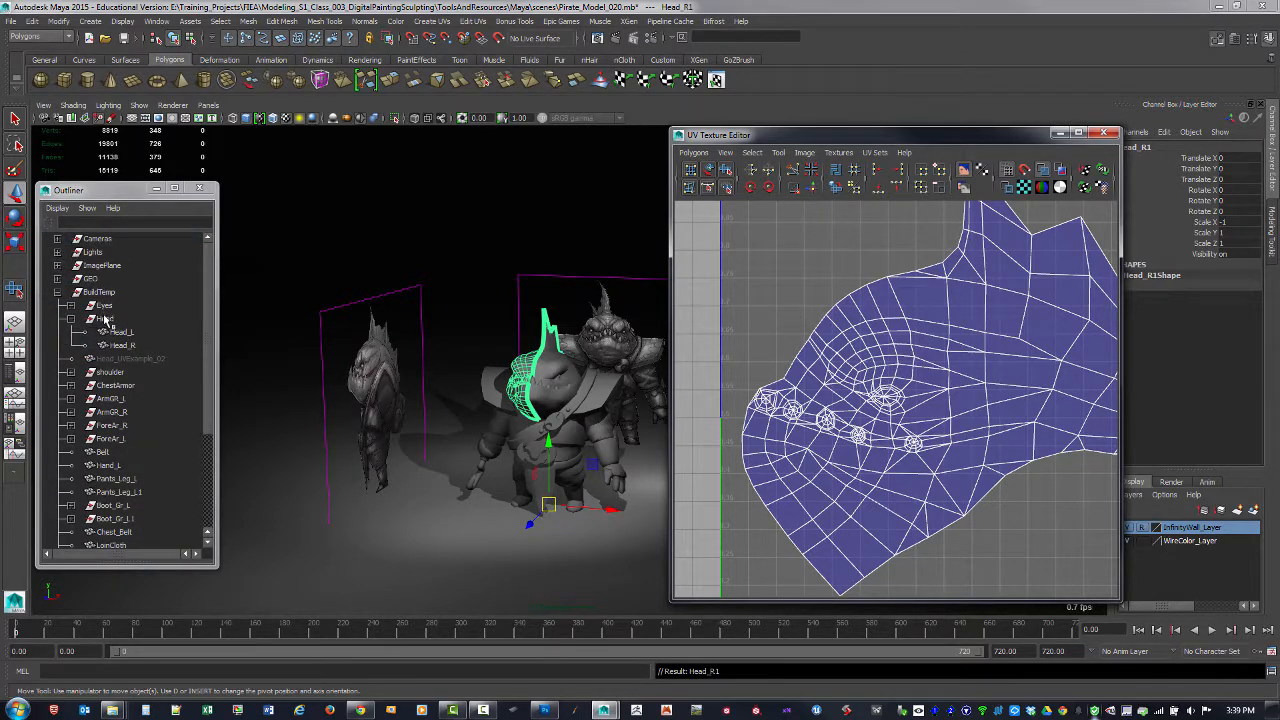
pyautogui.click(107, 318)
pyautogui.hotkey('ctrl', 'h')
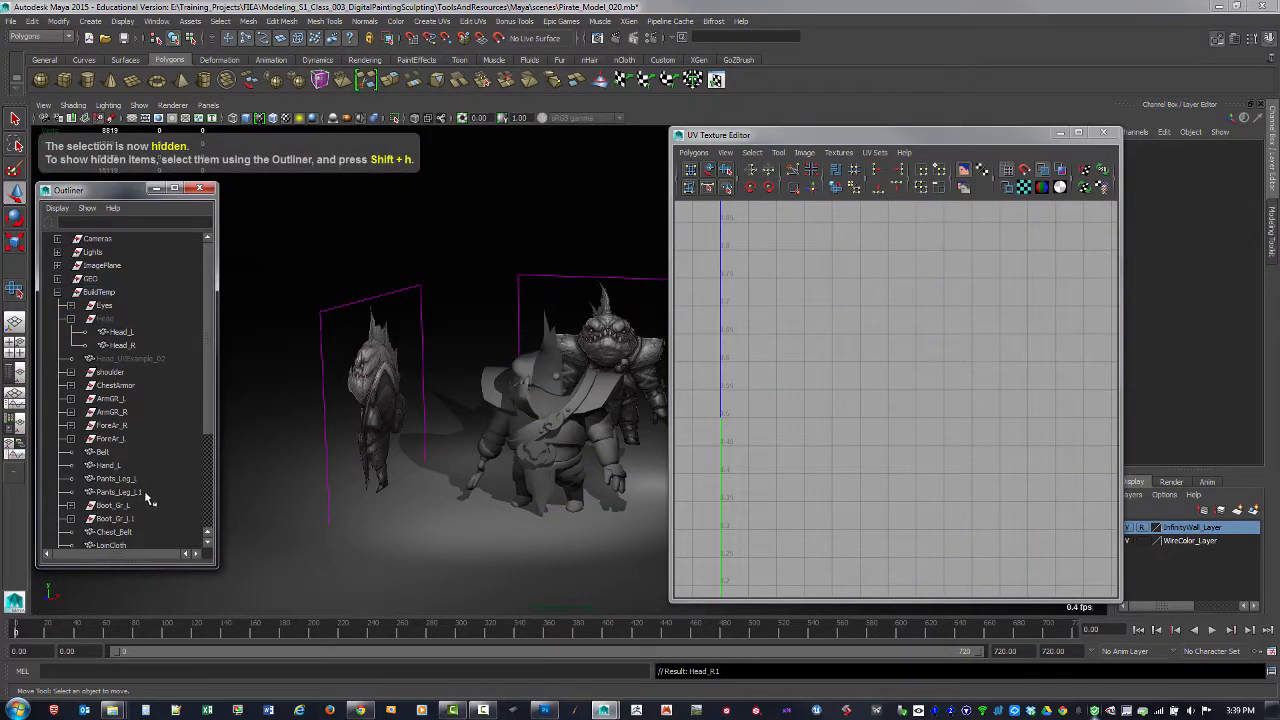
pyautogui.scroll(-4, 171, 441)
pyautogui.click(98, 505)
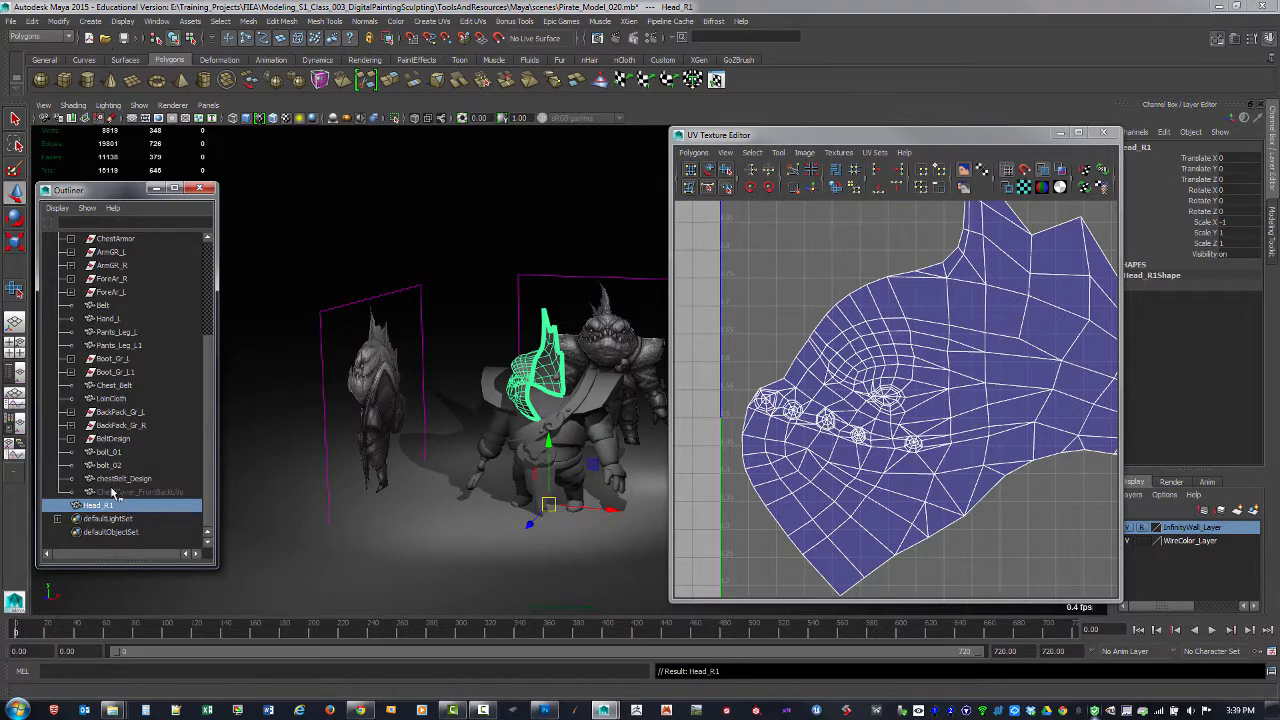
# Step: Try to convert the duplicated half head from an instance to an object
pyautogui.click(63, 21)
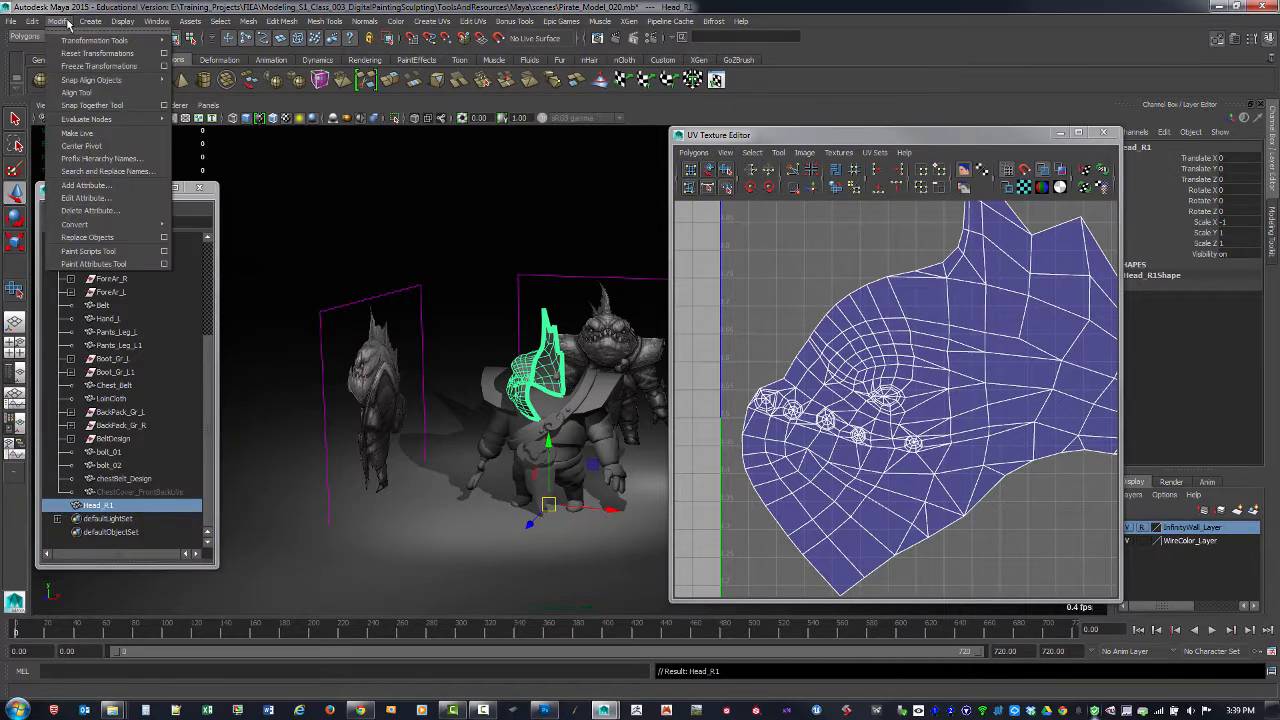
pyautogui.moveTo(150, 232)
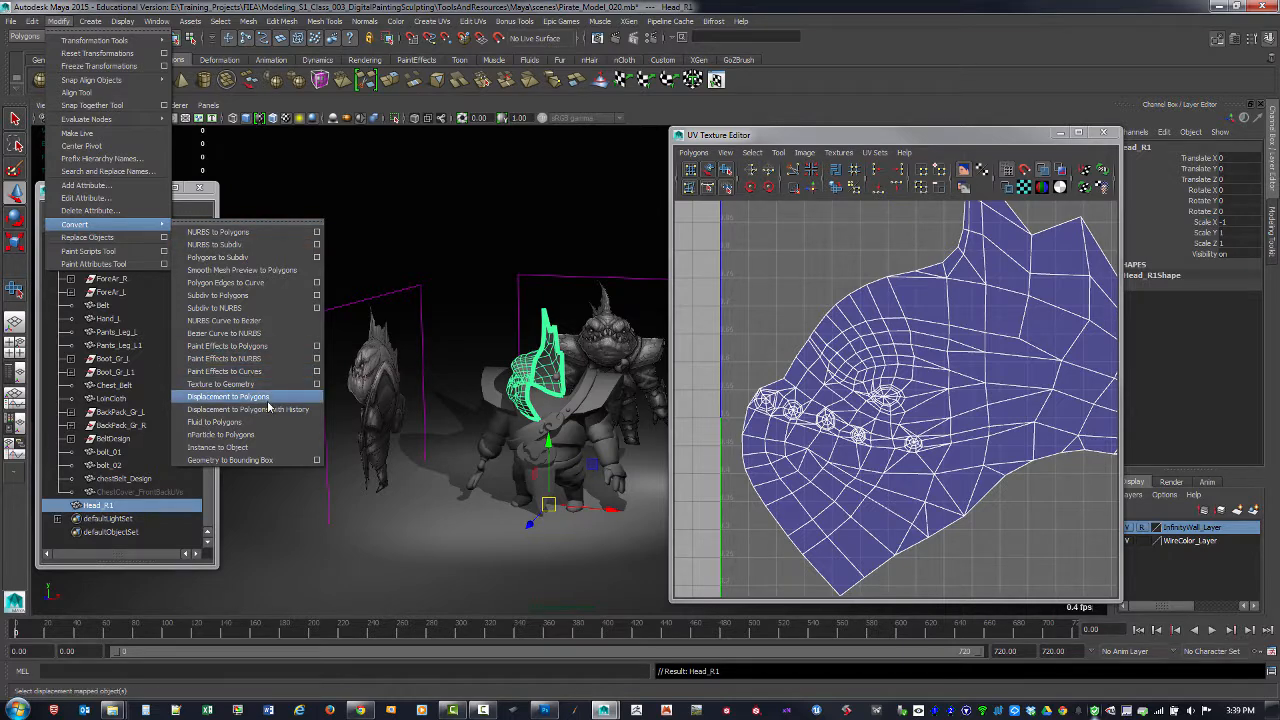
pyautogui.click(260, 447)
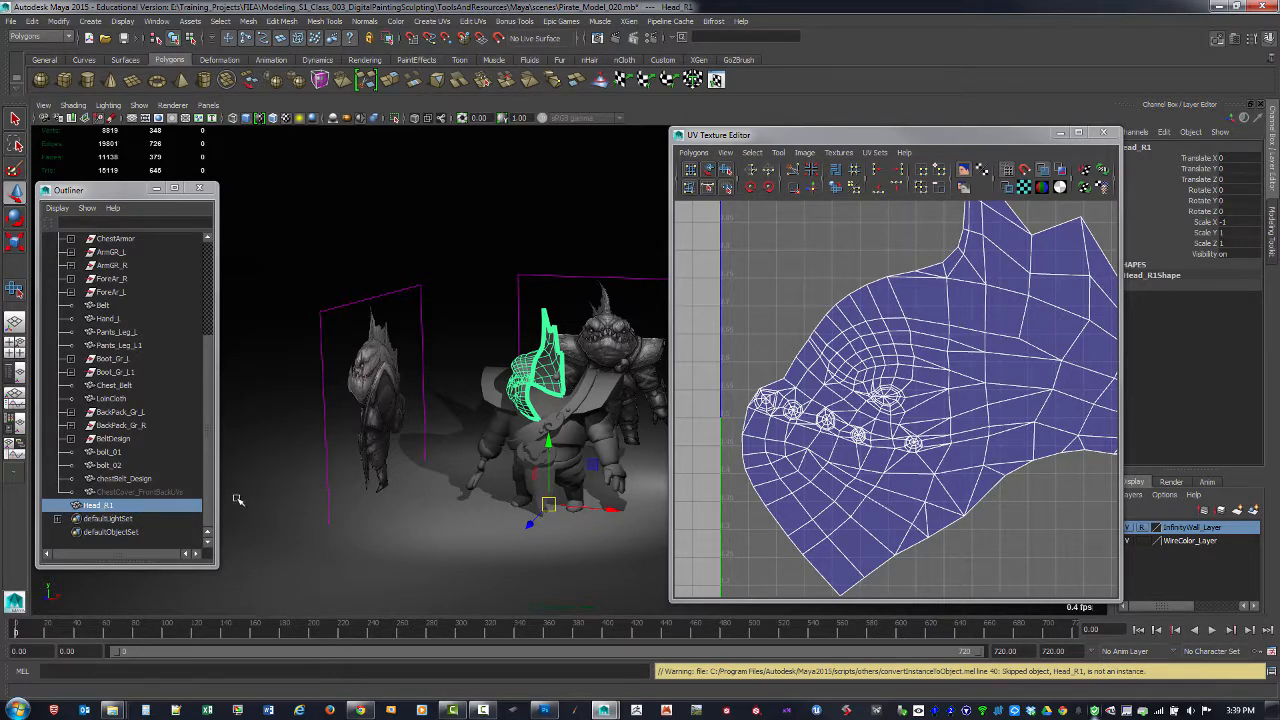
# Step: Freeze the transformations of the duplicated half head, Head_R1
pyautogui.keyDown('alt'); pyautogui.moveTo(902, 400); pyautogui.dragTo(912, 424, button='middle'); pyautogui.keyUp('alt')
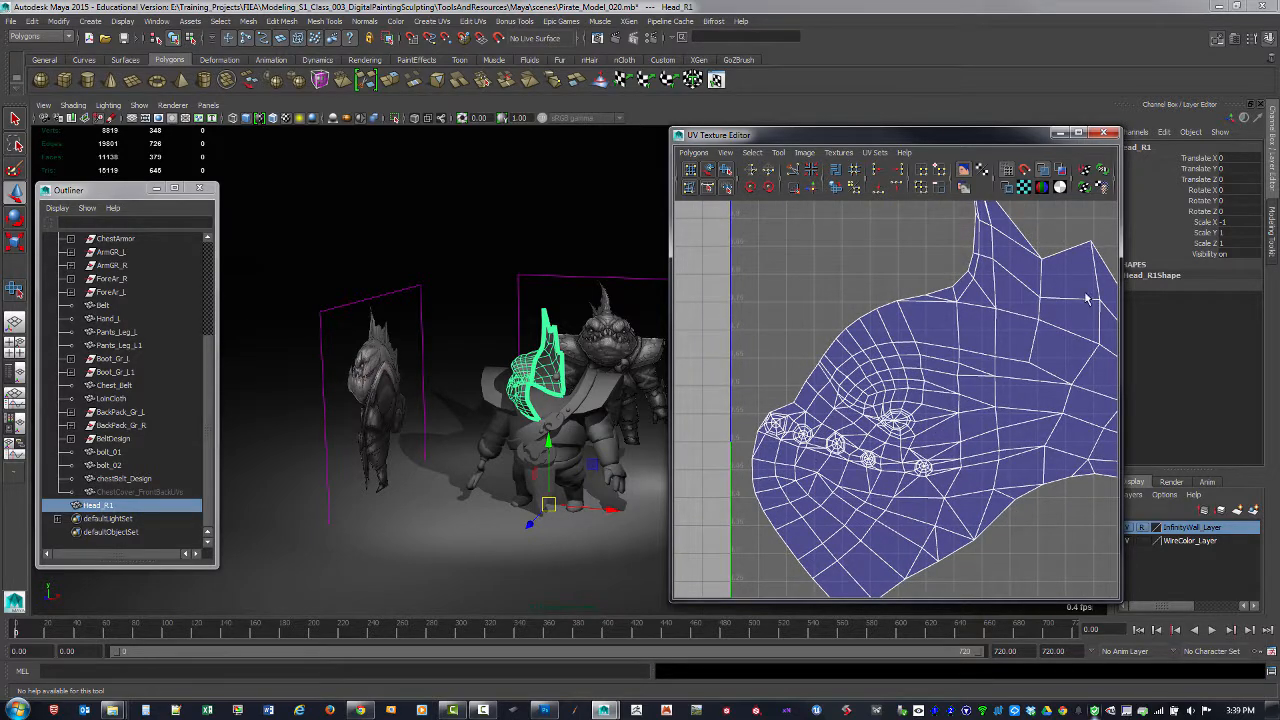
pyautogui.click(62, 21)
pyautogui.click(72, 64)
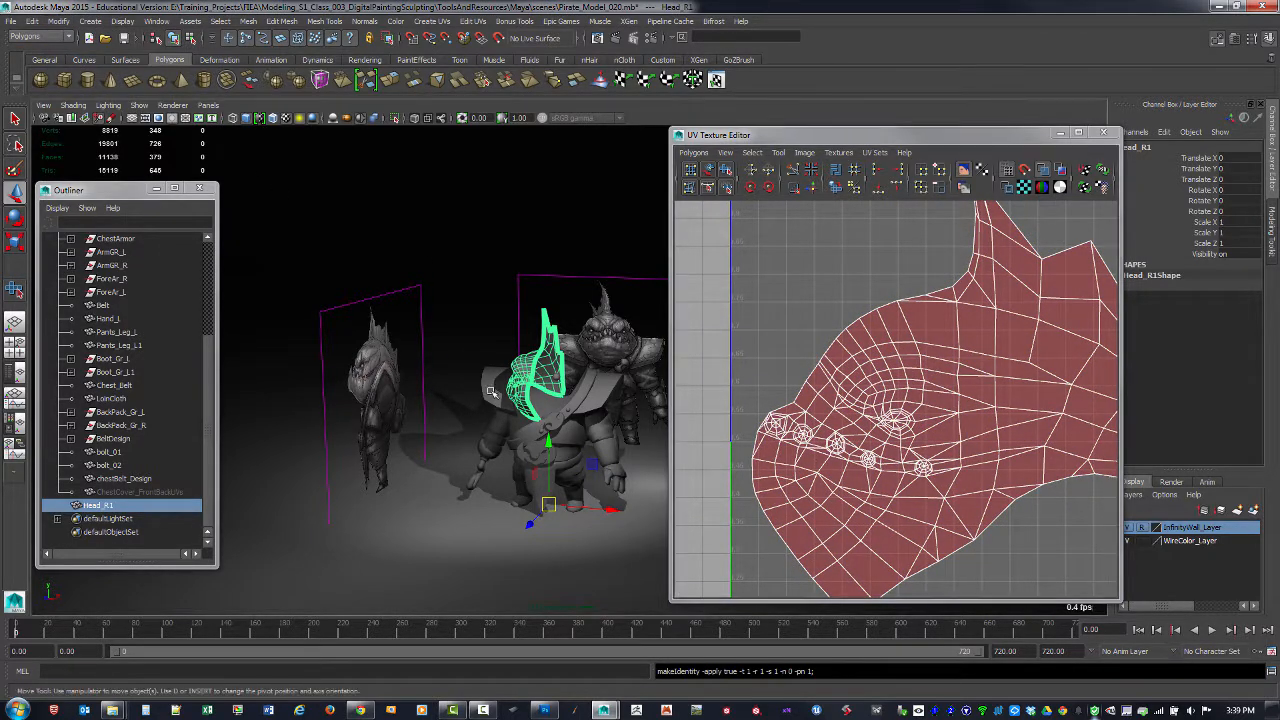
# Step: Switch to UV component selection and select all UVs of the Head_R1 shell
pyautogui.scroll(-5, 856, 443)
pyautogui.moveTo(856, 443); pyautogui.dragTo(833, 377, button='right')
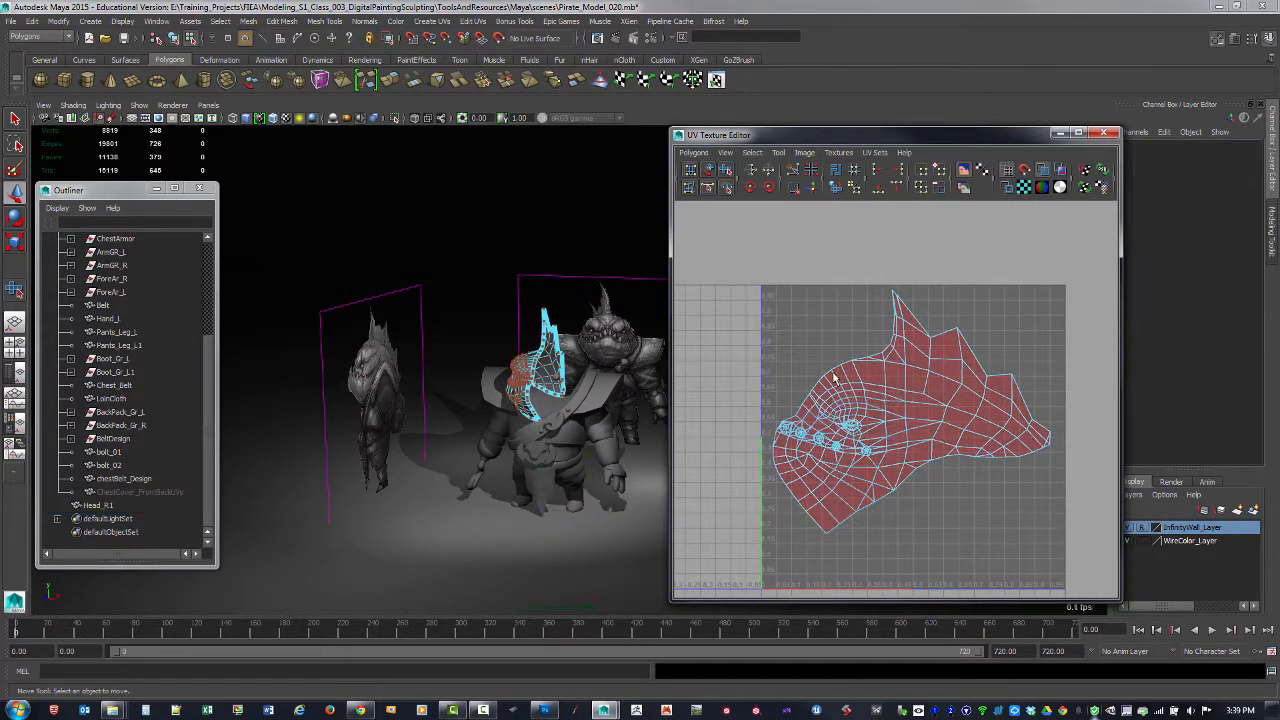
pyautogui.press('w')
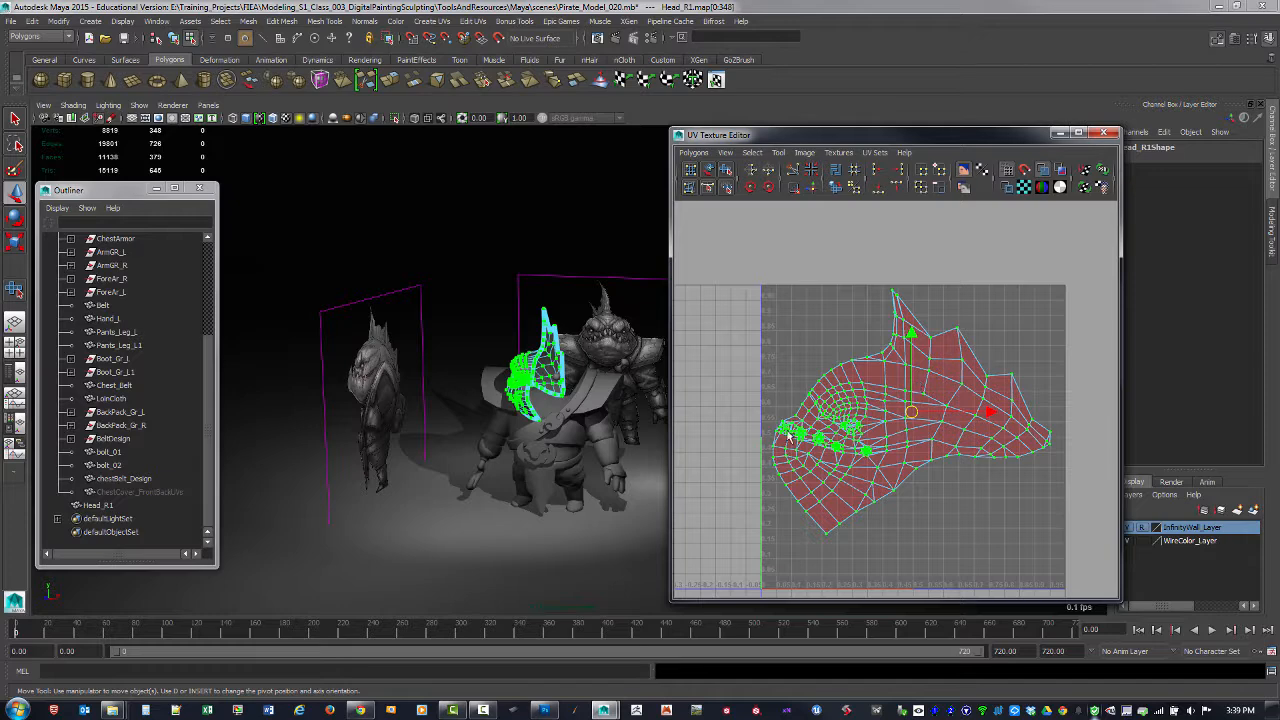
pyautogui.scroll(5, 788, 437)
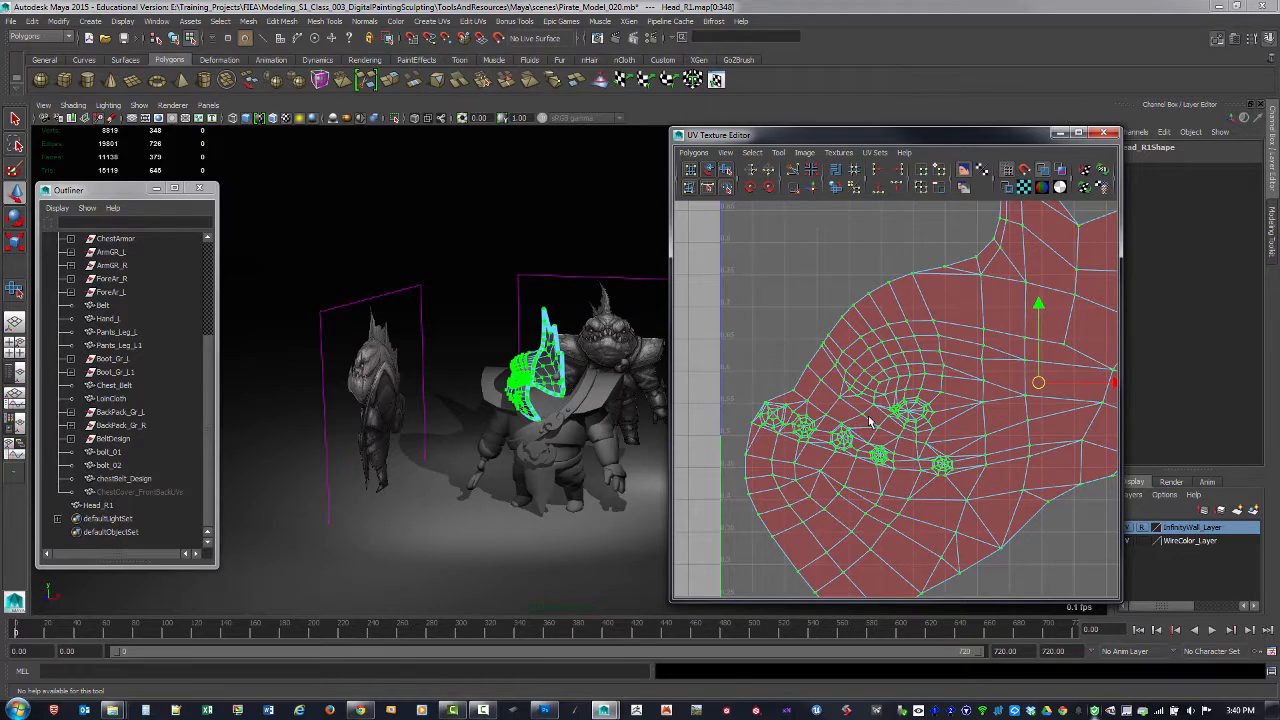
# Step: Switch to edge selection and select a vertical band of Head_R1 edges behind the eye, from the forehead down to the jaw
pyautogui.press('F10')
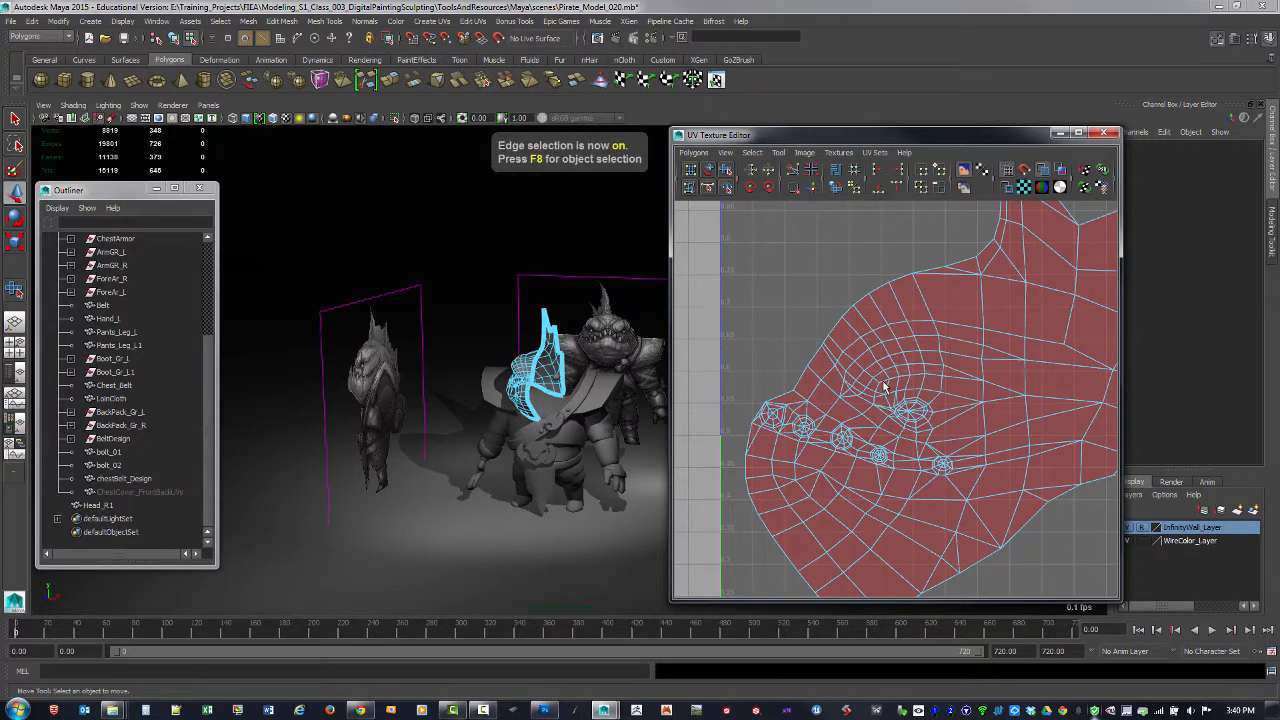
pyautogui.scroll(1, 884, 388)
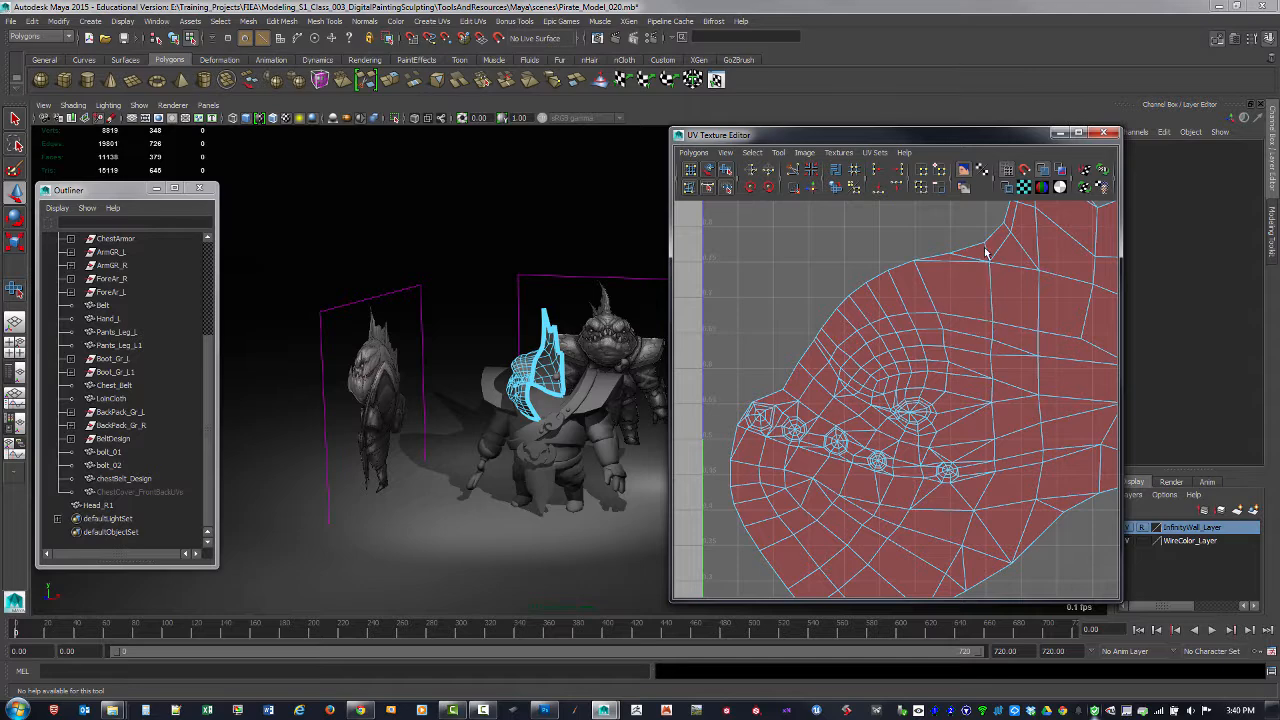
pyautogui.moveTo(985, 249); pyautogui.dragTo(1002, 292)
pyautogui.keyDown('alt'); pyautogui.moveTo(997, 343); pyautogui.dragTo(976, 267, button='right'); pyautogui.keyUp('alt')
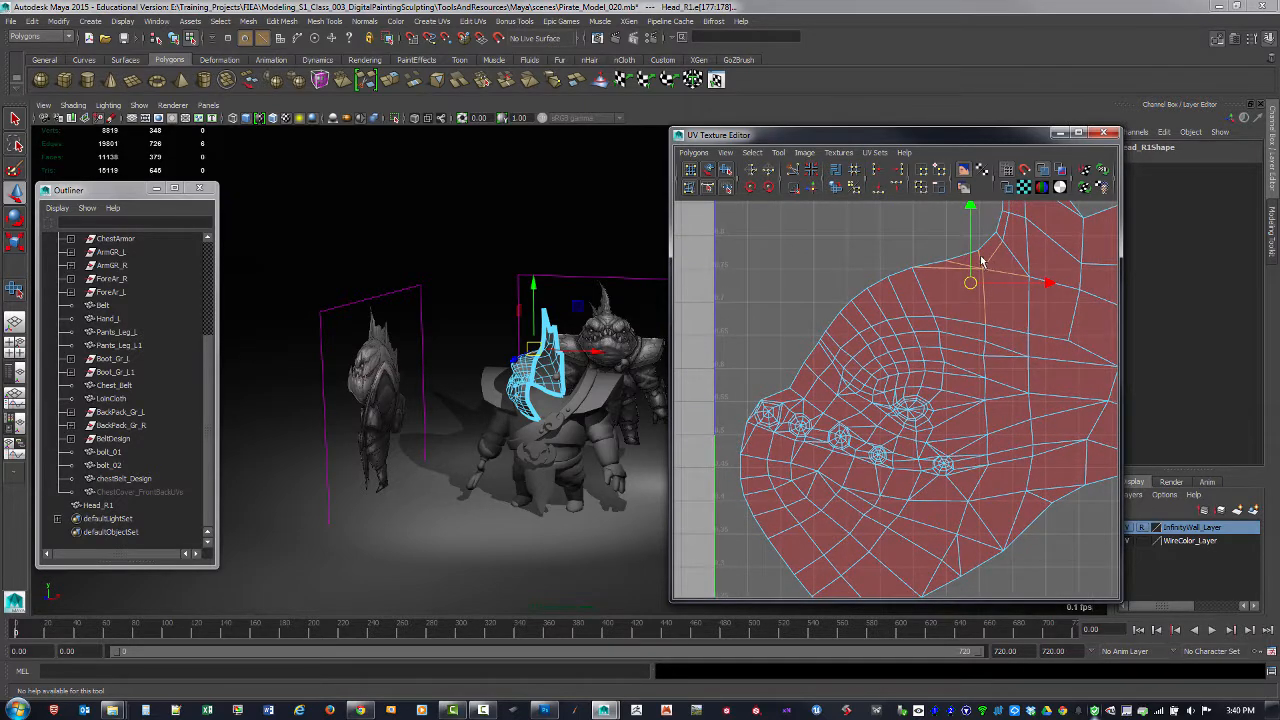
pyautogui.moveTo(978, 256); pyautogui.dragTo(976, 543)
pyautogui.keyDown('alt'); pyautogui.moveTo(920, 521); pyautogui.dragTo(920, 434, button='middle'); pyautogui.keyUp('alt')
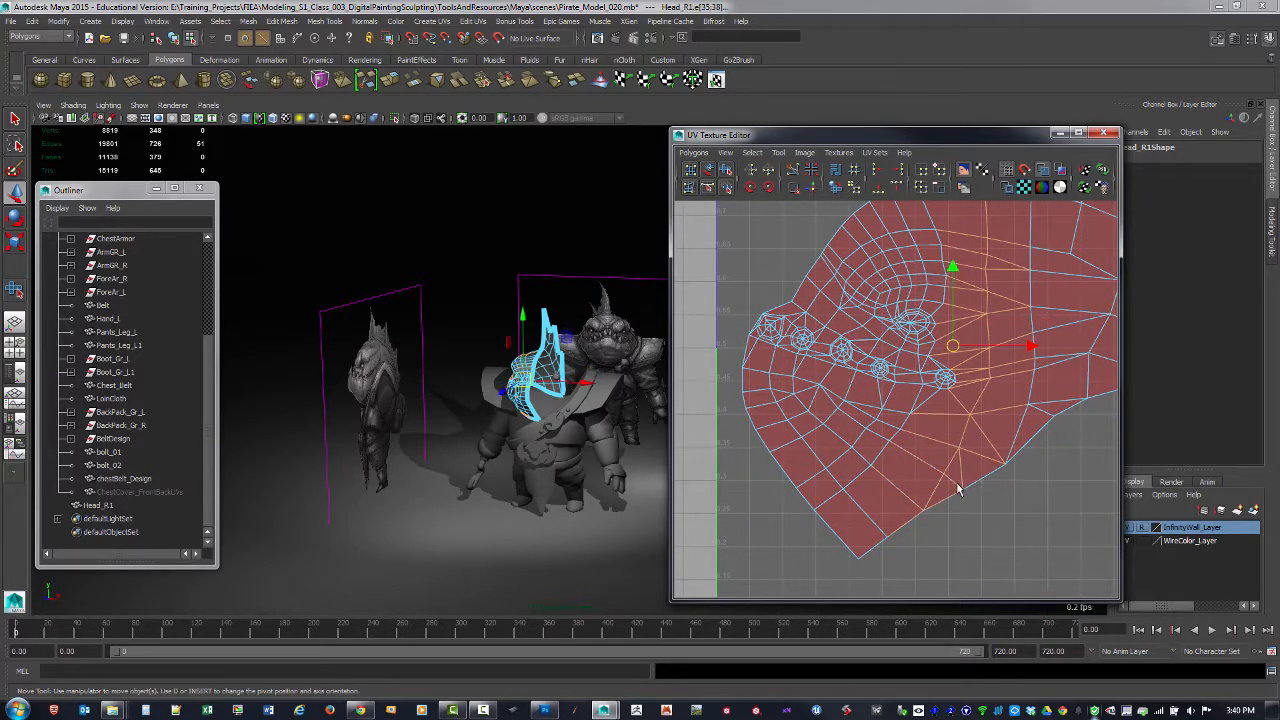
# Step: Deselect the extra edges along the jaw, toward the back of the head and at the forehead
pyautogui.keyDown('ctrl'); pyautogui.moveTo(957, 489); pyautogui.dragTo(1014, 443); pyautogui.keyUp('ctrl')
pyautogui.keyDown('ctrl'); pyautogui.moveTo(1006, 322); pyautogui.dragTo(1029, 343); pyautogui.keyUp('ctrl')
pyautogui.keyDown('alt'); pyautogui.moveTo(1009, 217); pyautogui.dragTo(997, 317, button='middle'); pyautogui.keyUp('alt')
pyautogui.keyDown('ctrl'); pyautogui.moveTo(996, 313); pyautogui.dragTo(1037, 437); pyautogui.keyUp('ctrl')
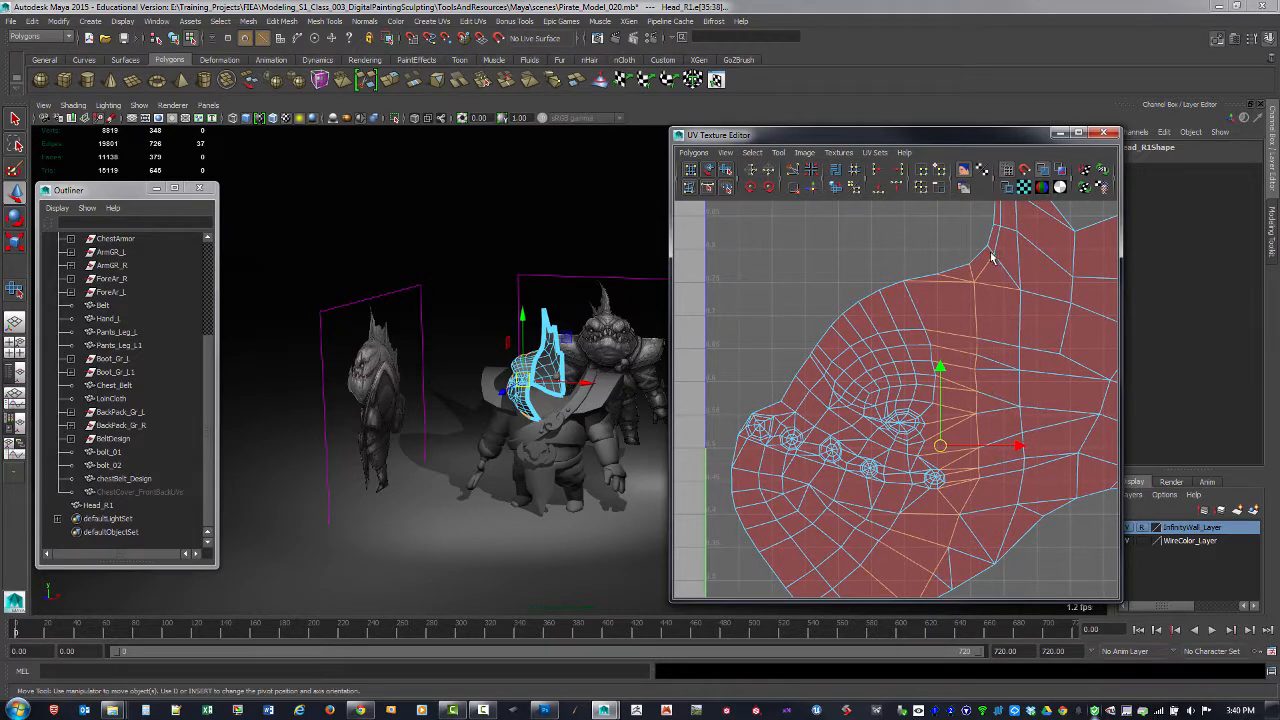
pyautogui.keyDown('ctrl'); pyautogui.moveTo(993, 258); pyautogui.dragTo(928, 293); pyautogui.keyUp('ctrl')
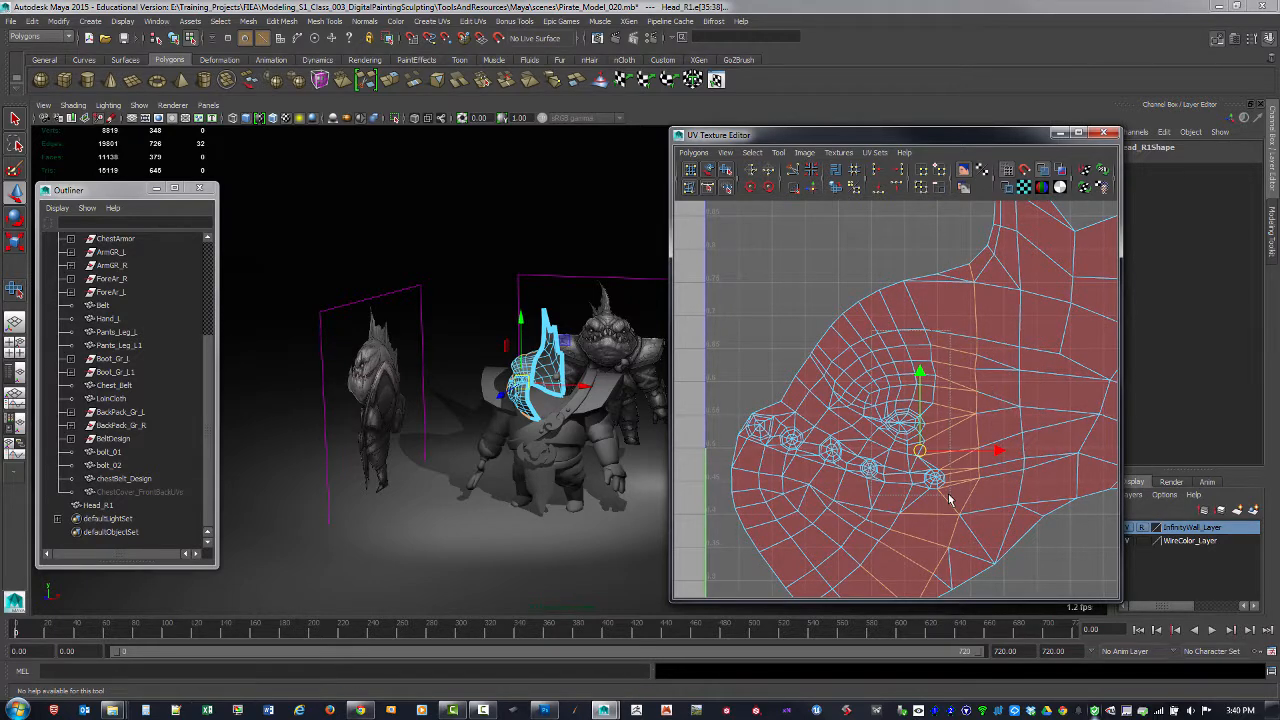
pyautogui.keyDown('ctrl'); pyautogui.moveTo(949, 499); pyautogui.dragTo(952, 499); pyautogui.keyUp('ctrl')
# Step: Deselect the remaining edges around the eye and mouth, keeping only the single vertical edge line behind them
pyautogui.moveTo(910, 463); pyautogui.dragTo(935, 455, button='middle')
pyautogui.hotkey('ctrl', 'z')
pyautogui.keyDown('ctrl'); pyautogui.moveTo(843, 405); pyautogui.dragTo(911, 521); pyautogui.keyUp('ctrl')
pyautogui.keyDown('ctrl'); pyautogui.moveTo(803, 493); pyautogui.dragTo(894, 586); pyautogui.keyUp('ctrl')
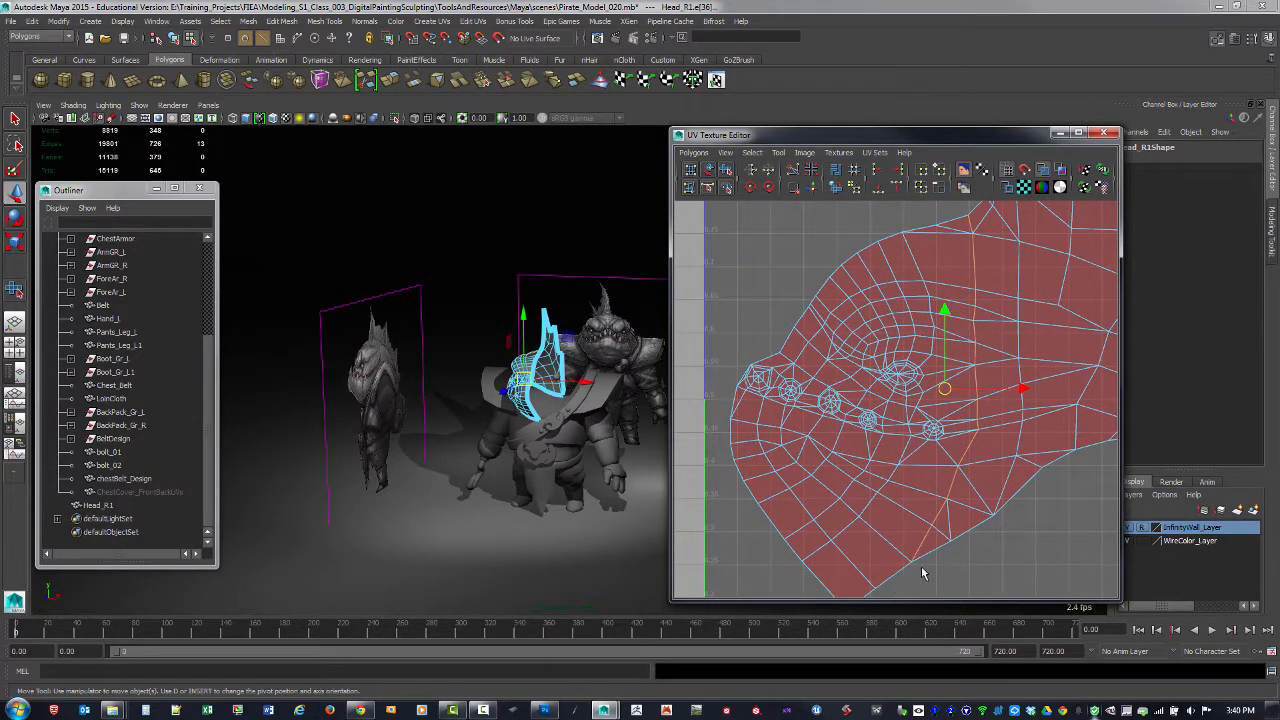
# Step: Cut the head's UVs along the selected vertical edge line and turn on the texture border display
pyautogui.keyDown('alt'); pyautogui.moveTo(968, 510); pyautogui.dragTo(836, 450, button='right'); pyautogui.keyUp('alt')
pyautogui.keyDown('alt'); pyautogui.moveTo(803, 286); pyautogui.dragTo(801, 294, button='middle'); pyautogui.keyUp('alt')
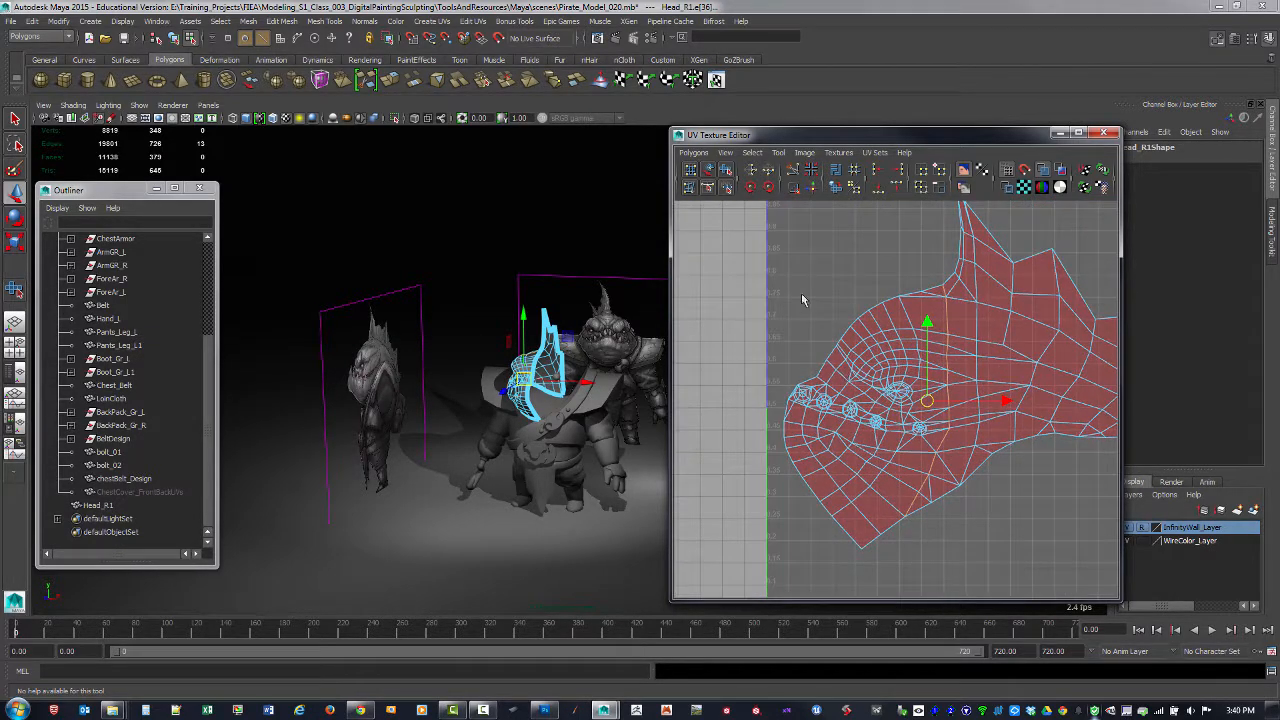
pyautogui.click(793, 170)
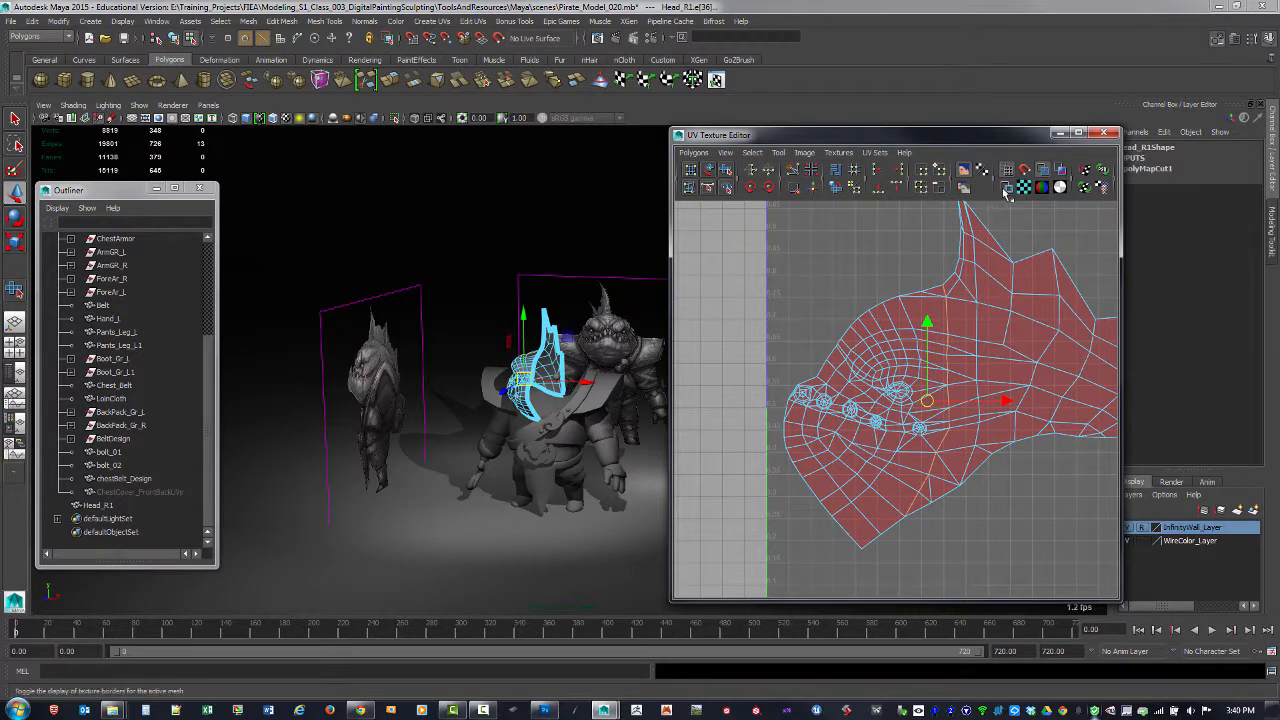
pyautogui.keyDown('alt'); pyautogui.moveTo(986, 327); pyautogui.dragTo(768, 271, button='right'); pyautogui.keyUp('alt')
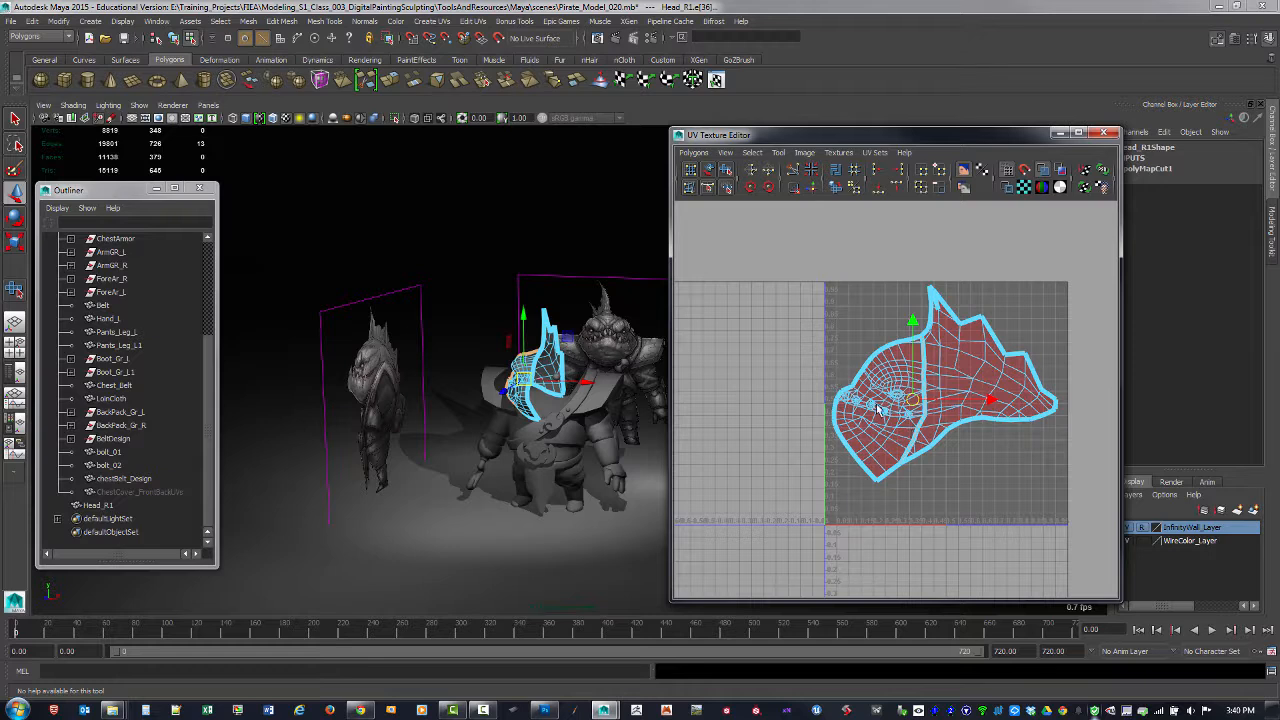
# Step: Move the front face UV shell away from the crest shell, to an empty area below and left of the 0–1 UV tile
pyautogui.click(708, 170)
pyautogui.moveTo(875, 418); pyautogui.dragTo(993, 502)
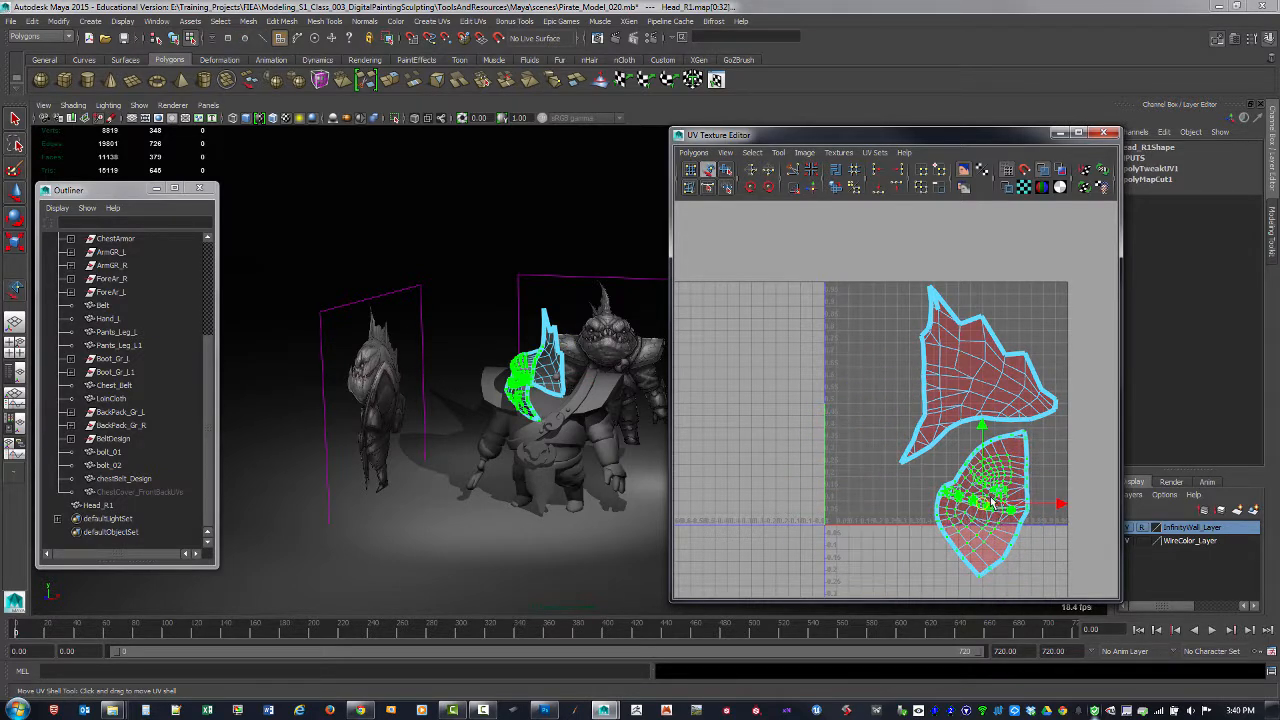
pyautogui.keyDown('alt'); pyautogui.moveTo(991, 500); pyautogui.dragTo(1003, 402, button='middle'); pyautogui.keyUp('alt')
pyautogui.moveTo(1000, 406); pyautogui.dragTo(786, 489)
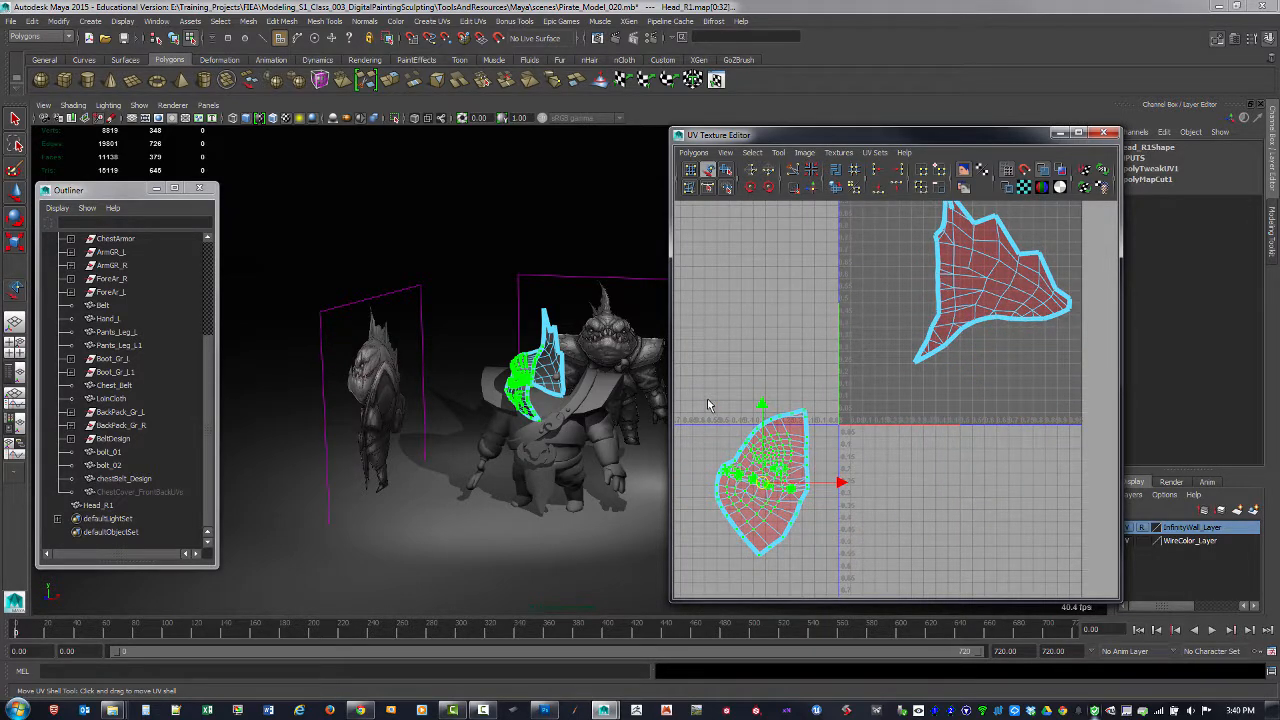
# Step: Flip the front face UV shell horizontally and move it directly beneath the crest shell
pyautogui.press('q')
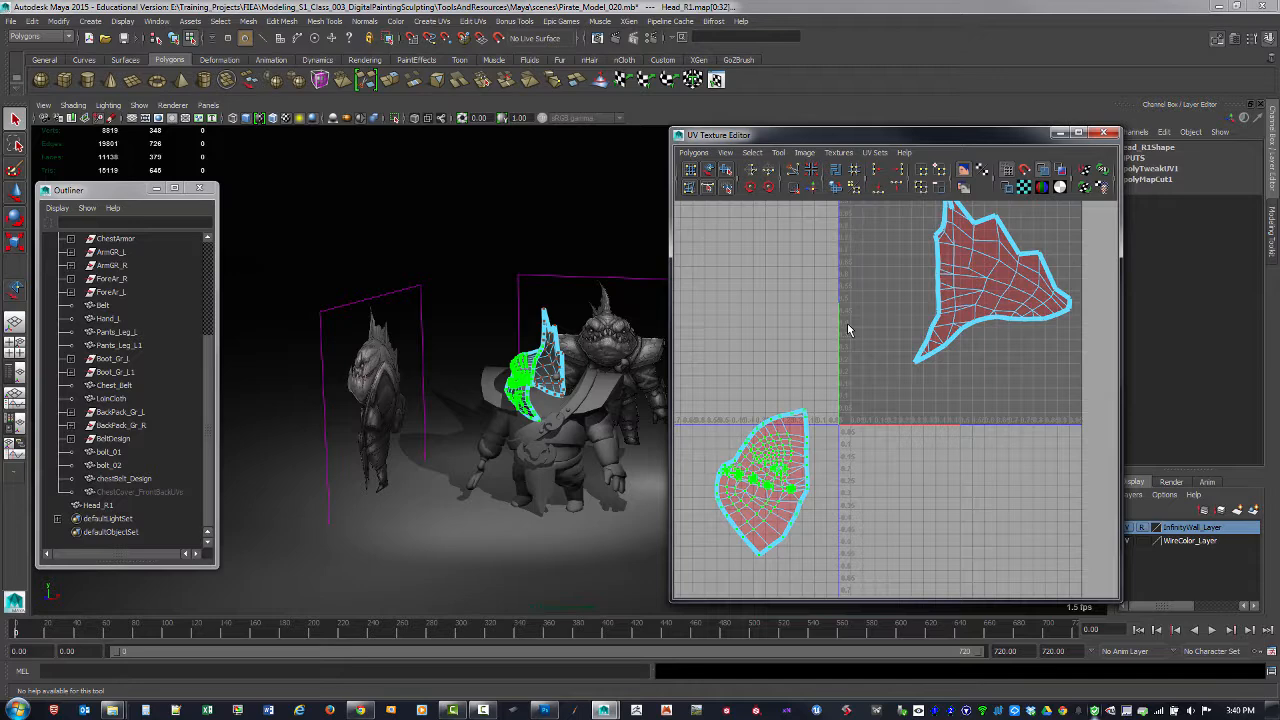
pyautogui.click(752, 170)
pyautogui.press('w')
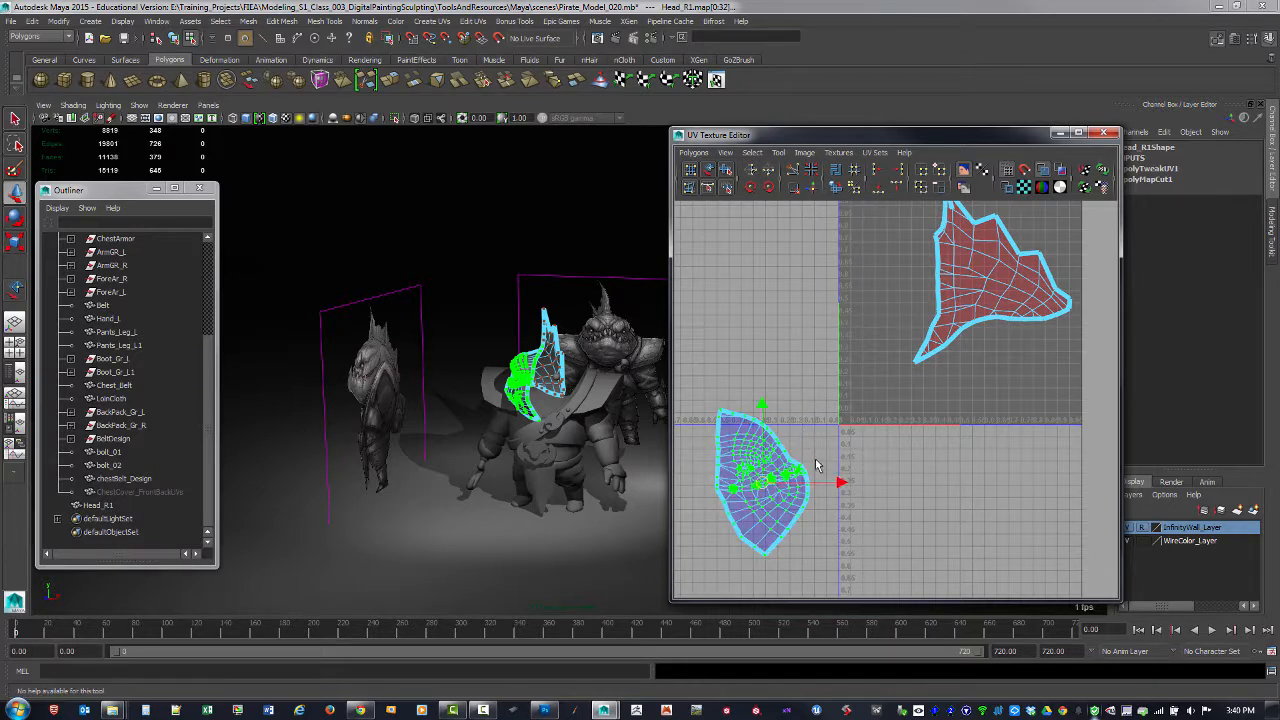
pyautogui.moveTo(763, 484); pyautogui.dragTo(1012, 404)
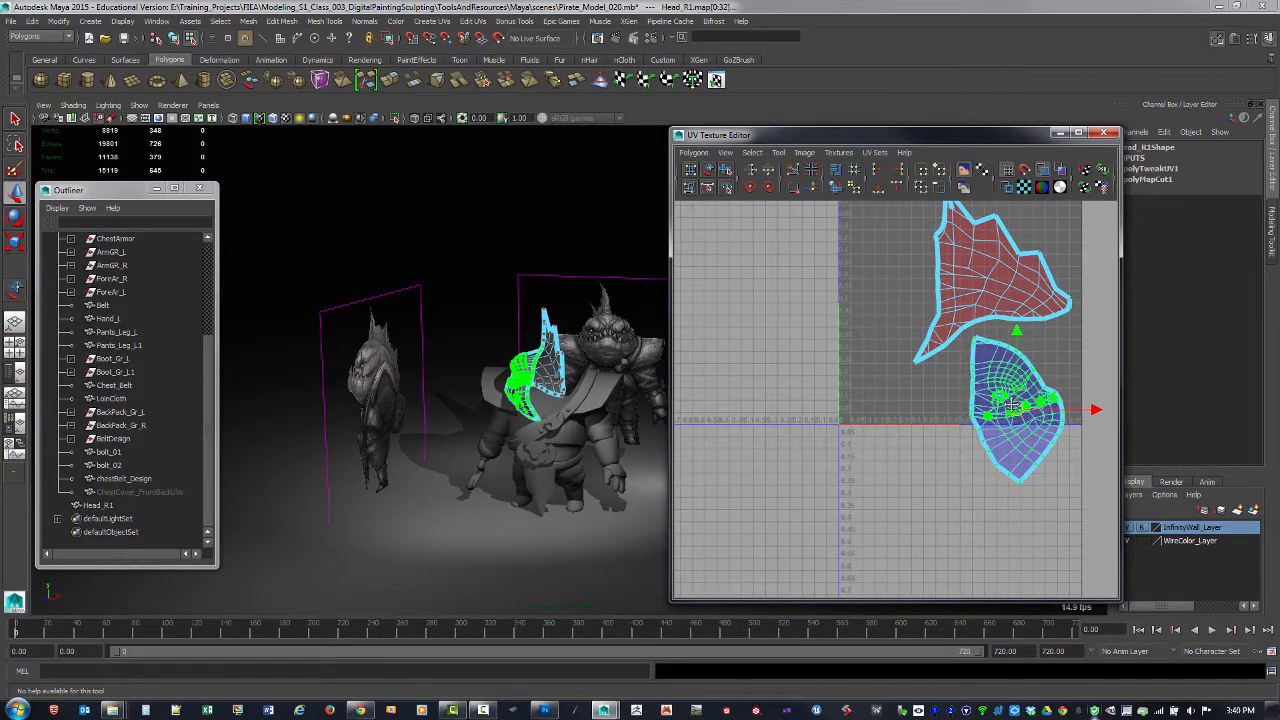
pyautogui.keyDown('alt'); pyautogui.moveTo(1012, 404); pyautogui.dragTo(995, 484, button='middle'); pyautogui.keyUp('alt')
# Step: Sew the split UV edge at the tip of the front crest spike, then return to object mode
pyautogui.keyDown('alt'); pyautogui.moveTo(449, 369); pyautogui.dragTo(562, 380); pyautogui.keyUp('alt')
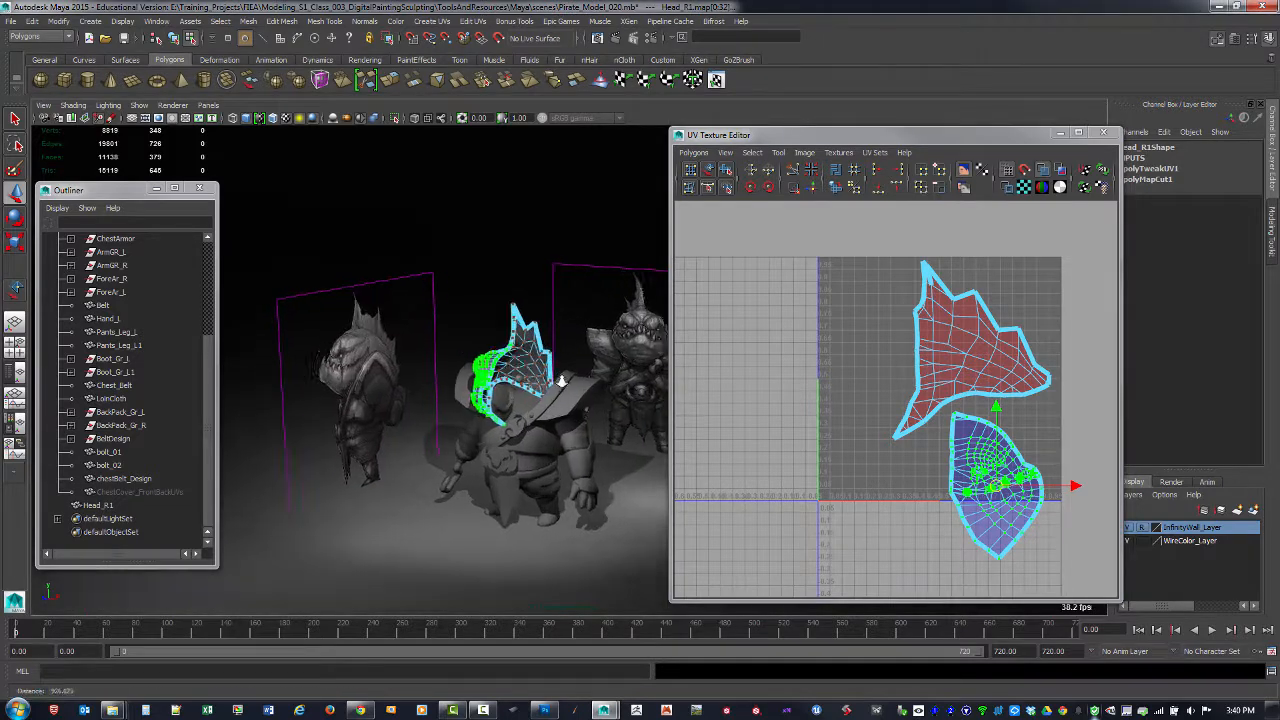
pyautogui.keyDown('alt'); pyautogui.moveTo(562, 381); pyautogui.dragTo(640, 385, button='right'); pyautogui.keyUp('alt')
pyautogui.keyDown('alt'); pyautogui.moveTo(856, 247); pyautogui.dragTo(826, 338, button='middle'); pyautogui.keyUp('alt')
pyautogui.keyDown('alt'); pyautogui.moveTo(826, 338); pyautogui.dragTo(916, 382, button='right'); pyautogui.keyUp('alt')
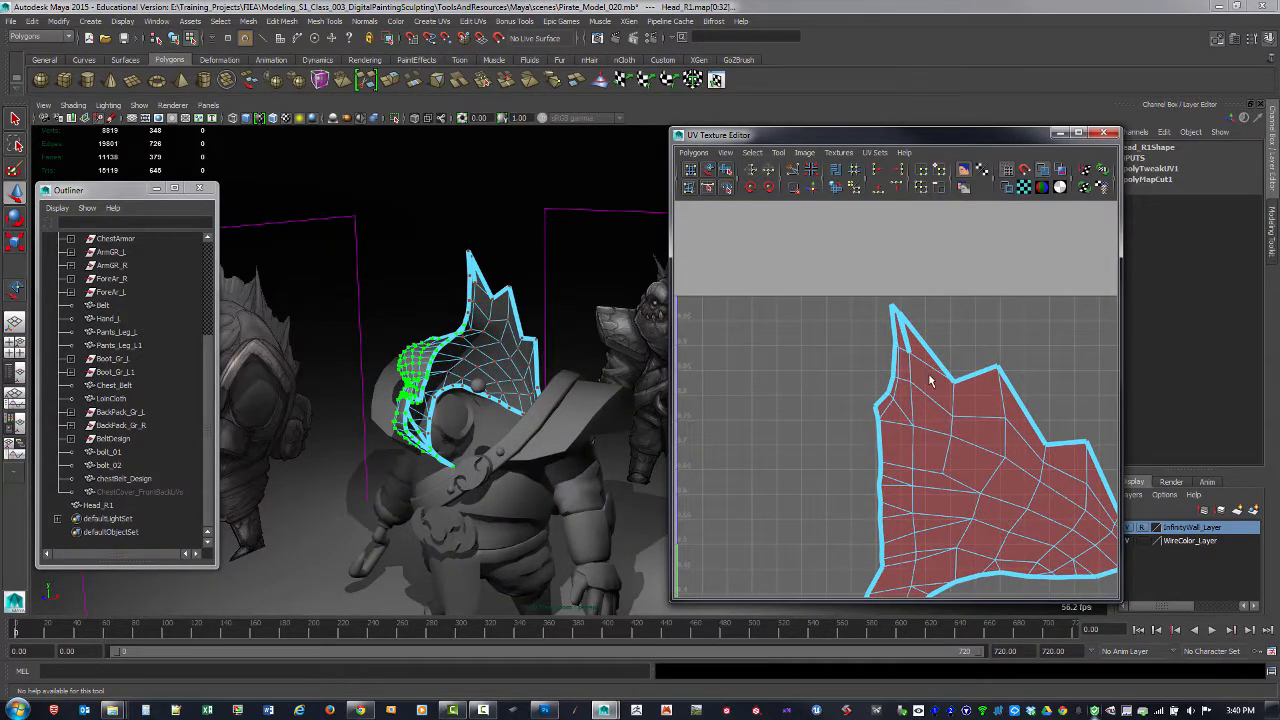
pyautogui.press('F10')
pyautogui.click(914, 348)
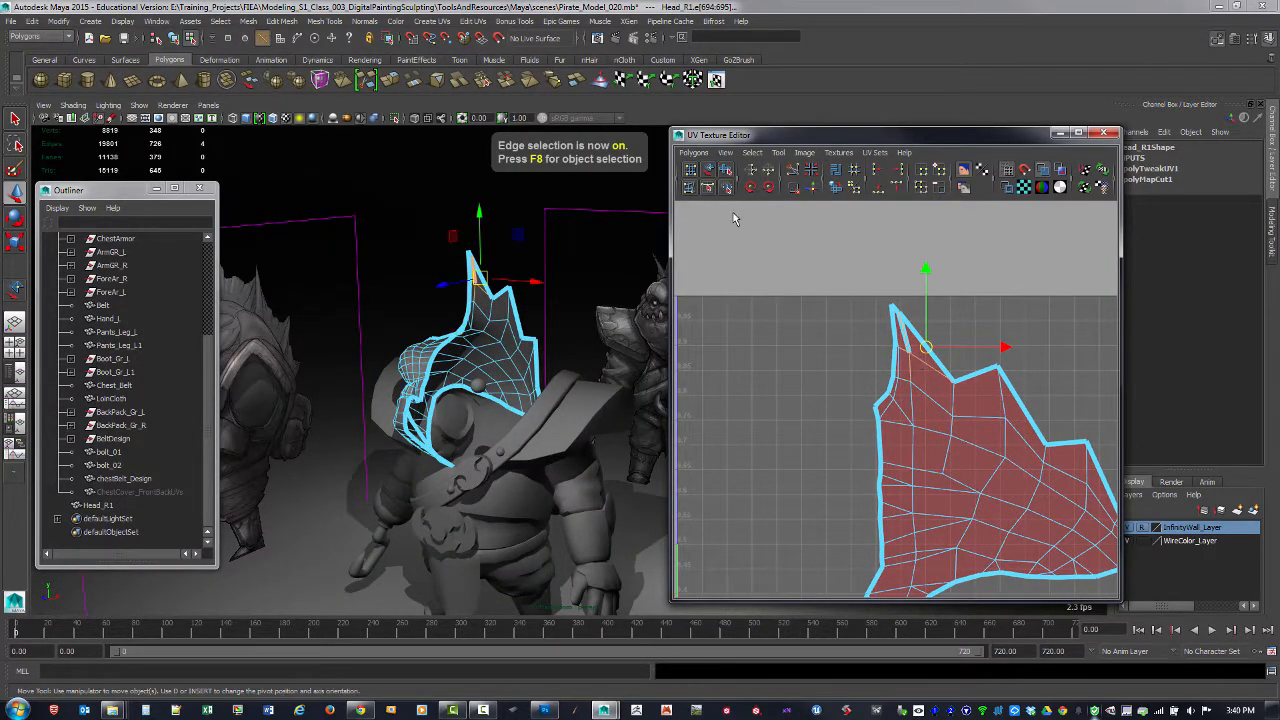
pyautogui.click(794, 187)
pyautogui.keyDown('alt'); pyautogui.moveTo(500, 302); pyautogui.dragTo(488, 302, button='right'); pyautogui.keyUp('alt')
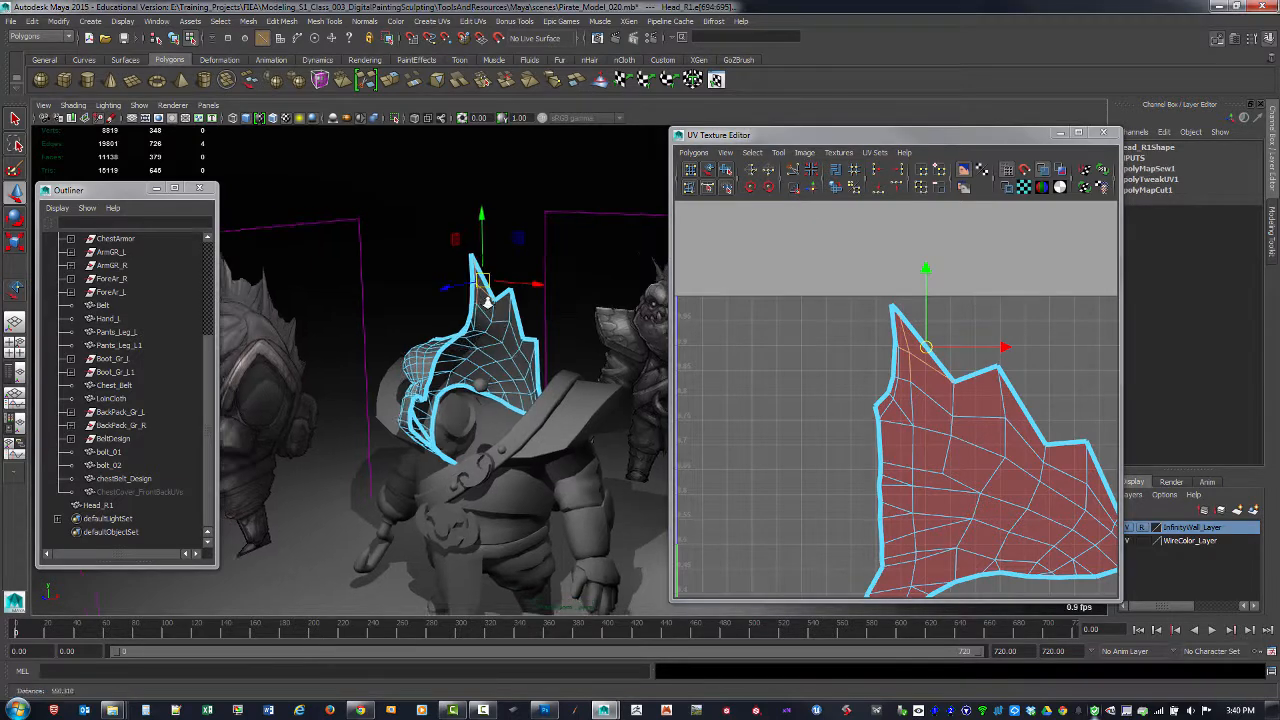
pyautogui.keyDown('alt'); pyautogui.moveTo(488, 302); pyautogui.dragTo(501, 314); pyautogui.keyUp('alt')
pyautogui.press('F8')
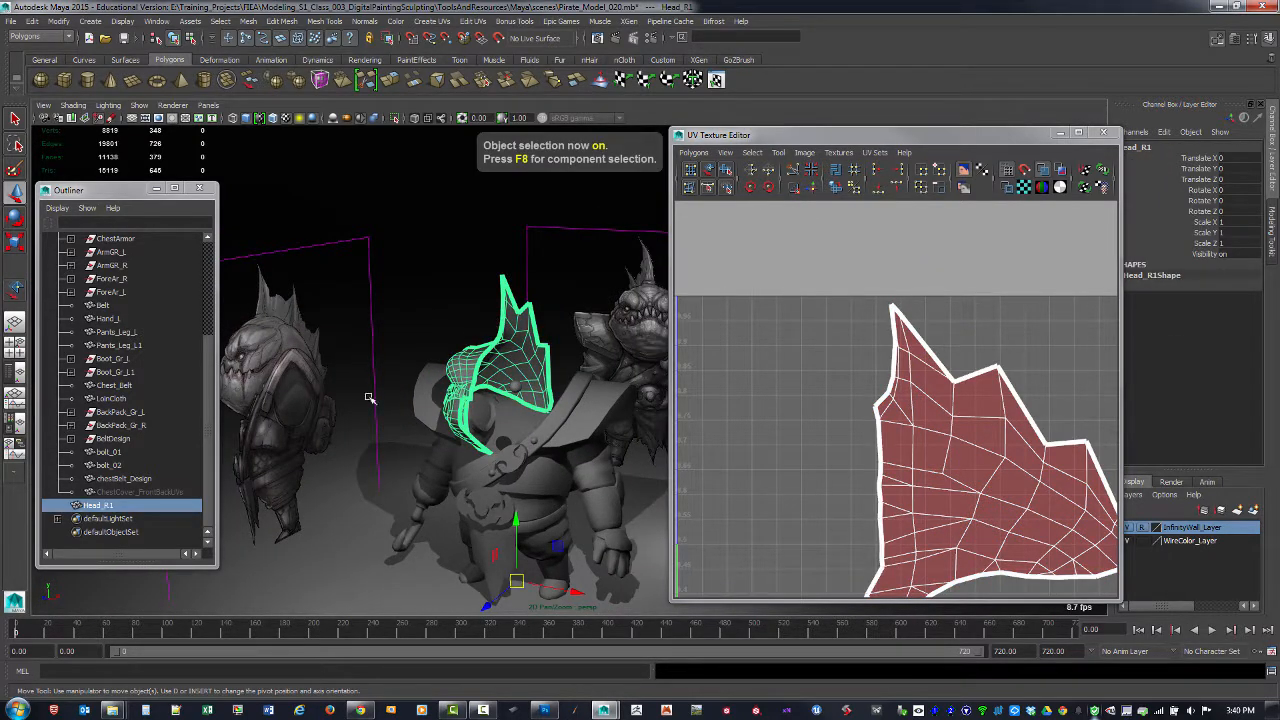
# Step: Hide the original Head_R and select Head_L together with the duplicated half to display both UV layouts
pyautogui.scroll(4, 104, 330)
pyautogui.click(111, 318)
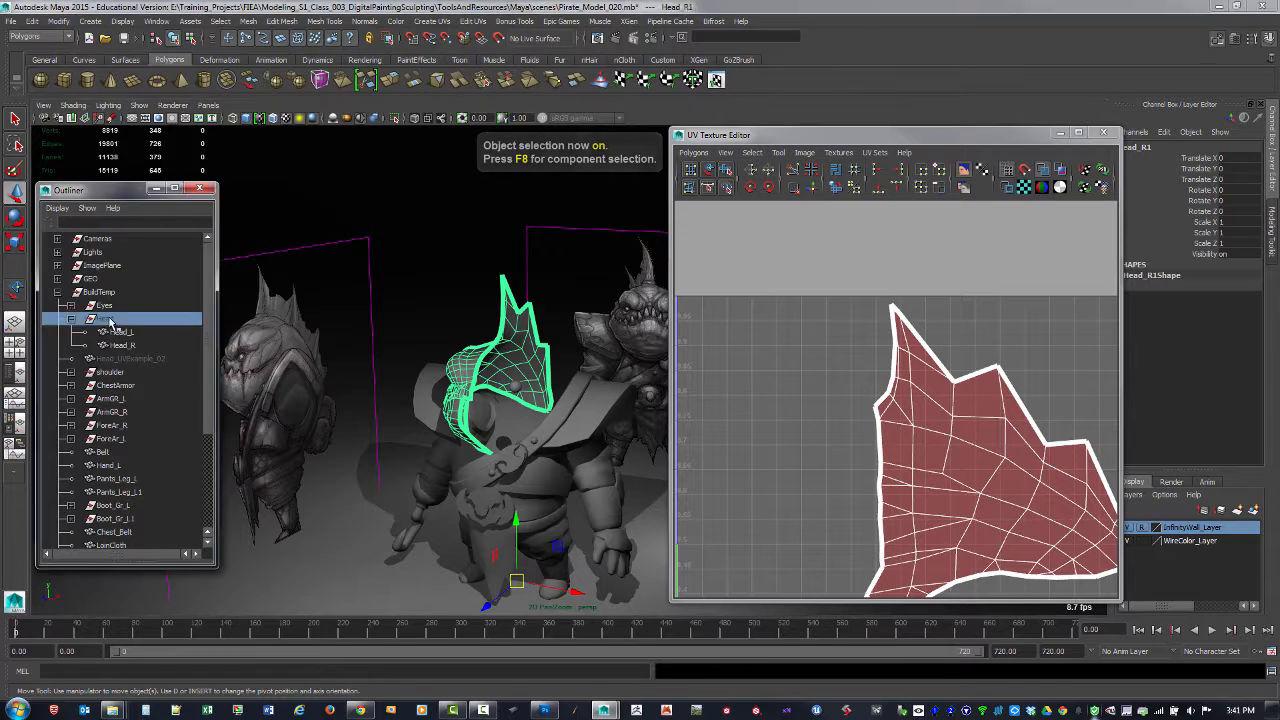
pyautogui.click(126, 345)
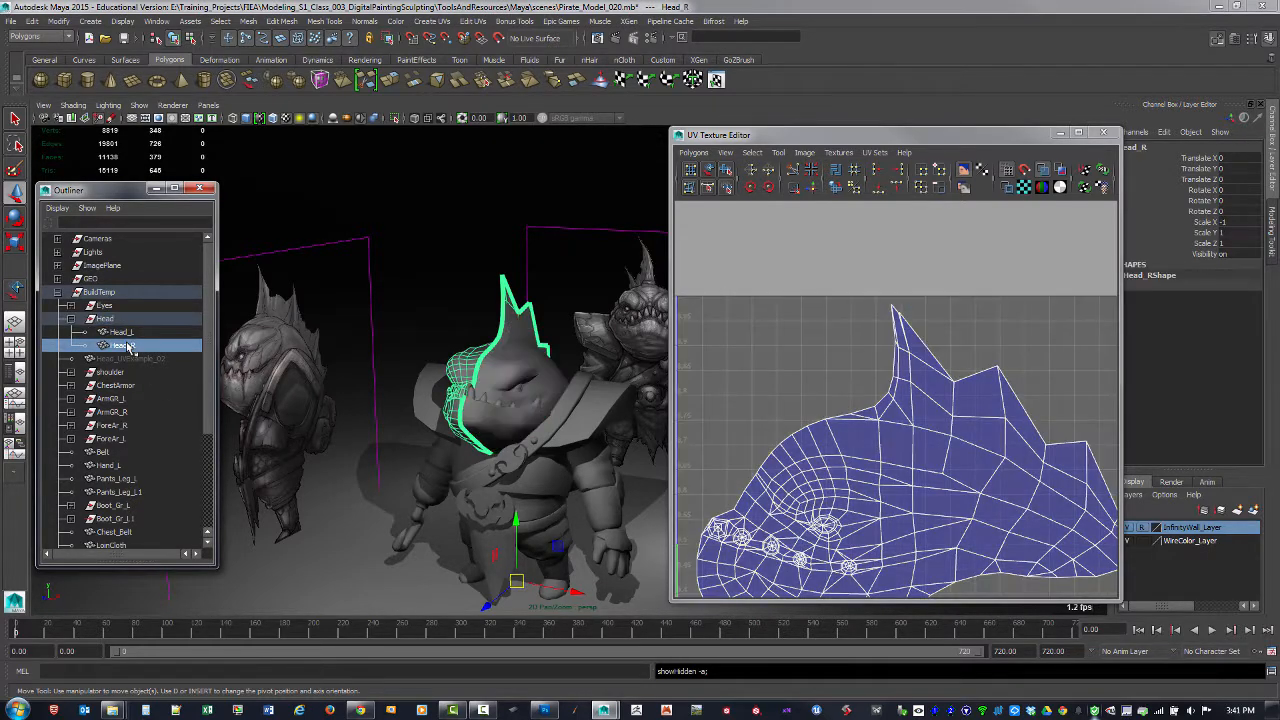
pyautogui.hotkey('ctrl', 'h')
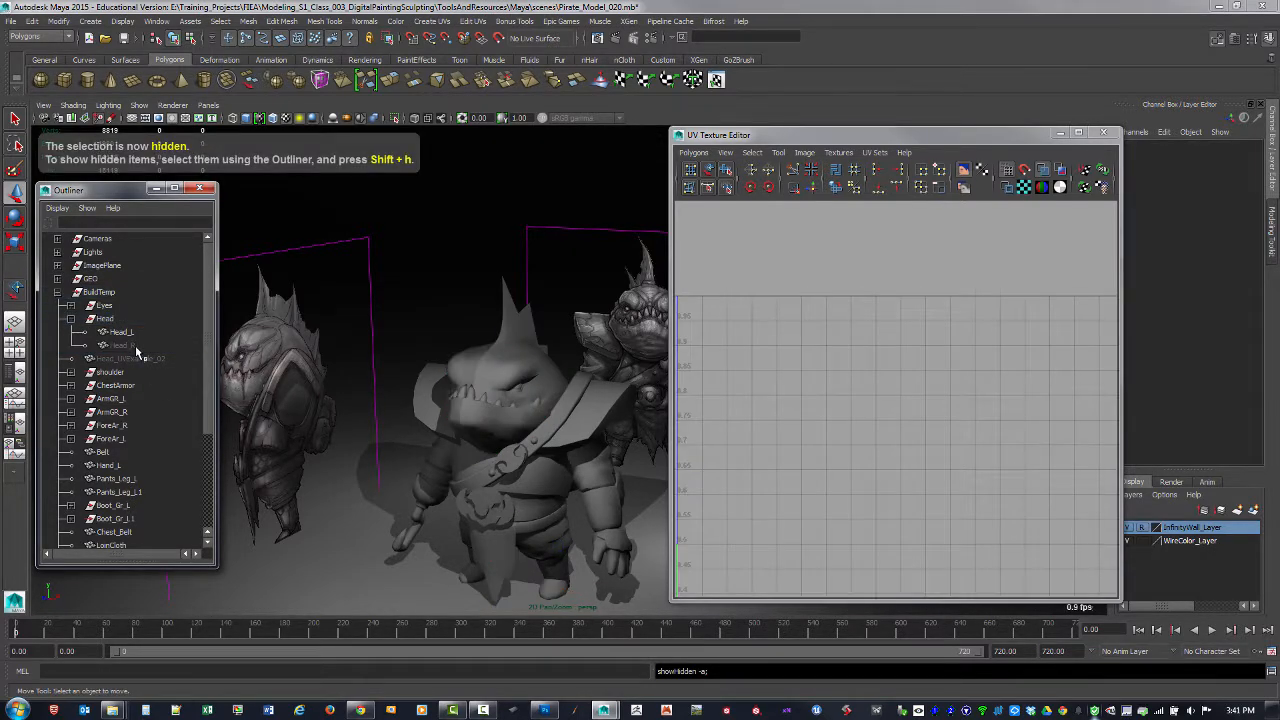
pyautogui.scroll(-2, 135, 350)
pyautogui.scroll(3, 138, 352)
pyautogui.click(488, 372)
pyautogui.scroll(-4, 762, 423)
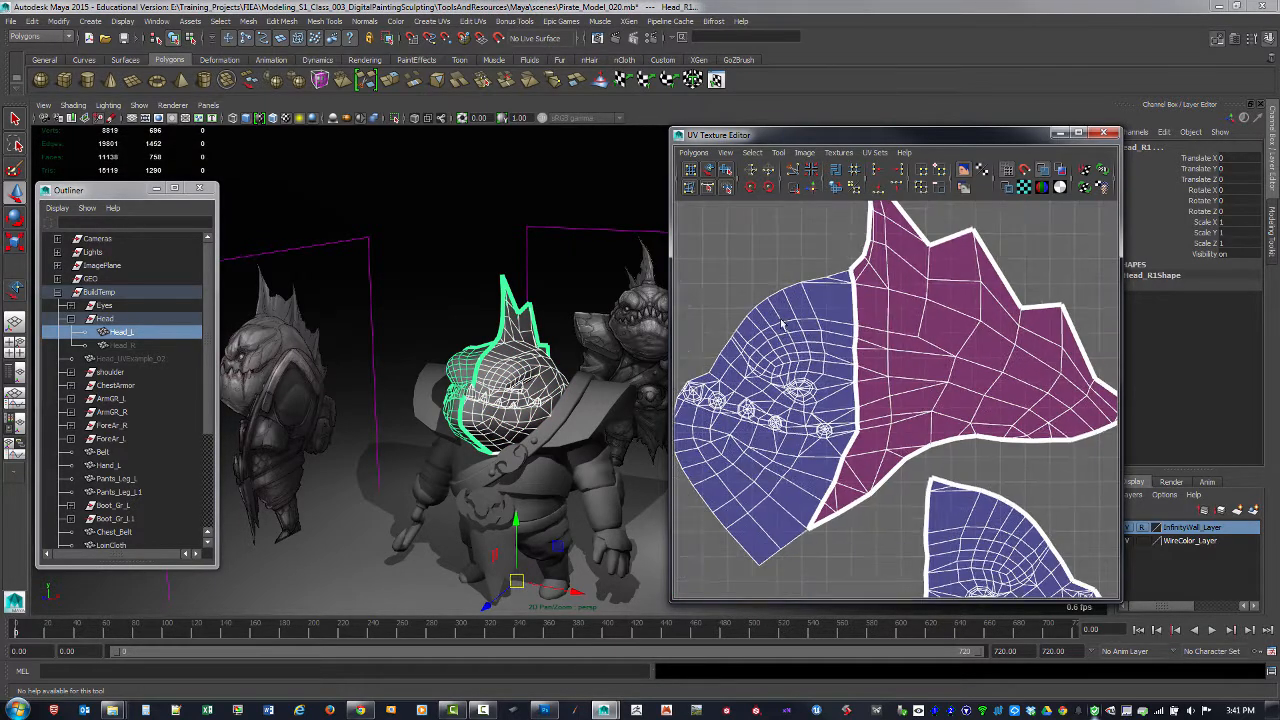
pyautogui.keyDown('alt'); pyautogui.moveTo(900, 440); pyautogui.dragTo(870, 400, button='middle'); pyautogui.keyUp('alt')
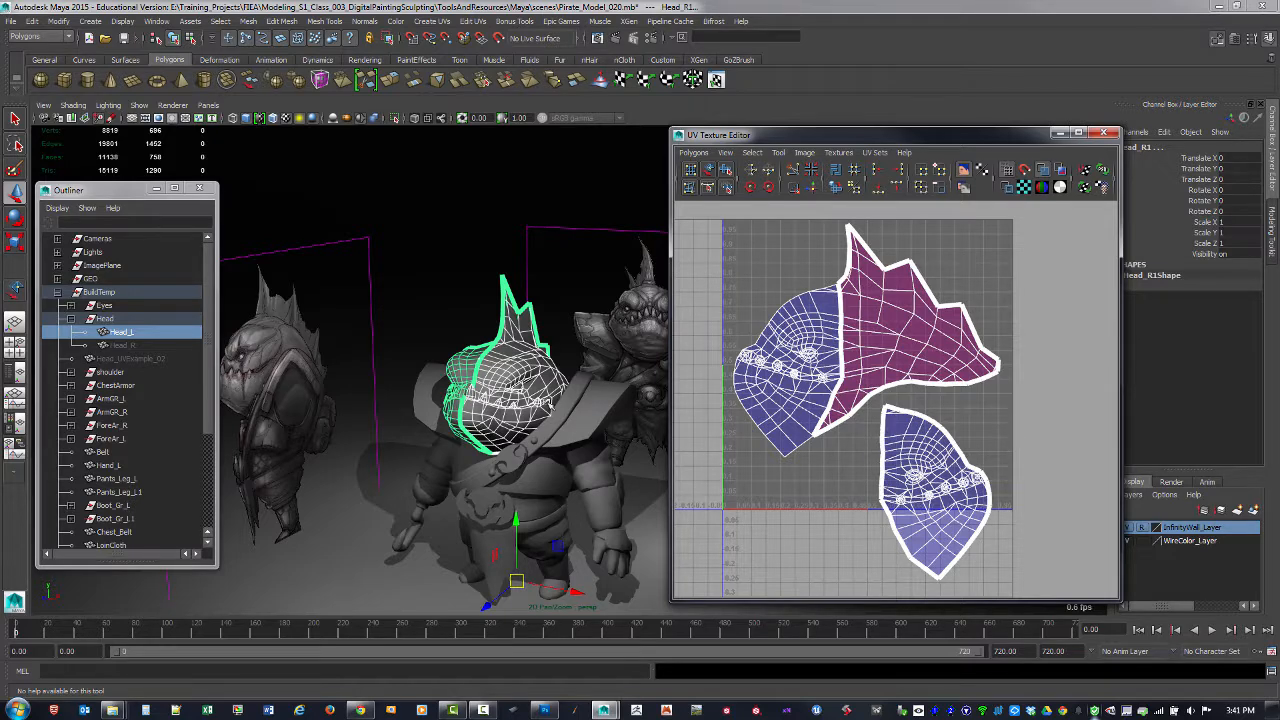
# Step: Select the UVs of the separated face shell and nudge it slightly up and right beneath the crest shell
pyautogui.moveTo(940, 488); pyautogui.dragTo(893, 437, button='right')
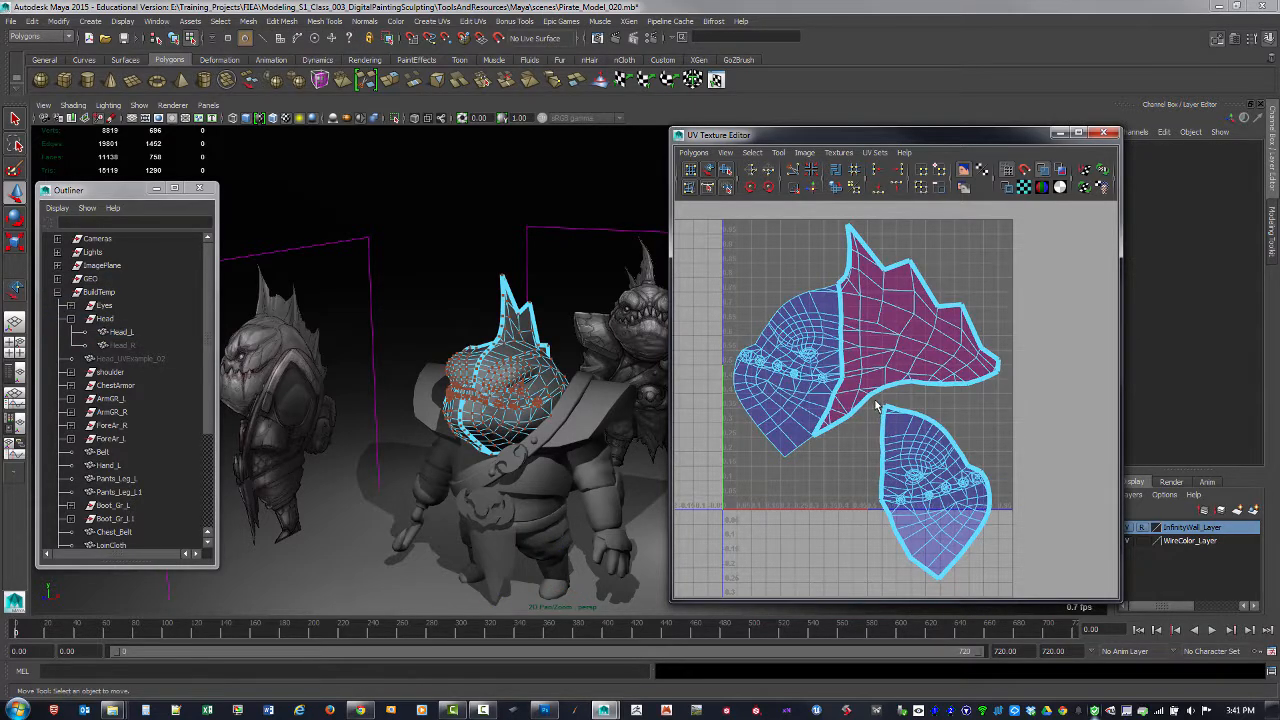
pyautogui.moveTo(875, 404); pyautogui.dragTo(1017, 589)
pyautogui.moveTo(937, 491)
pyautogui.mouseDown()
pyautogui.moveTo(947, 458)
pyautogui.moveTo(948, 484)
pyautogui.mouseUp()
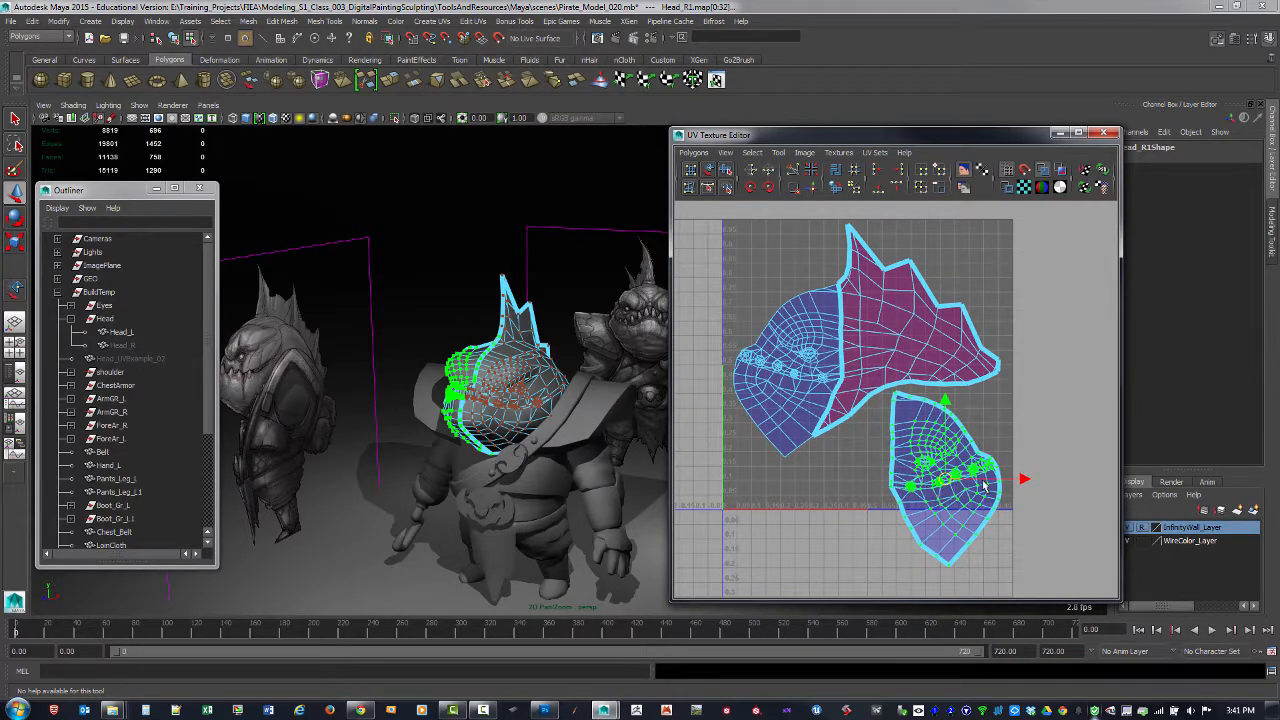
# Step: Select all UVs of both head halves, then scale them down and move them to fit inside the 0–1 tile
pyautogui.scroll(-2, 983, 486)
pyautogui.scroll(-1, 791, 362)
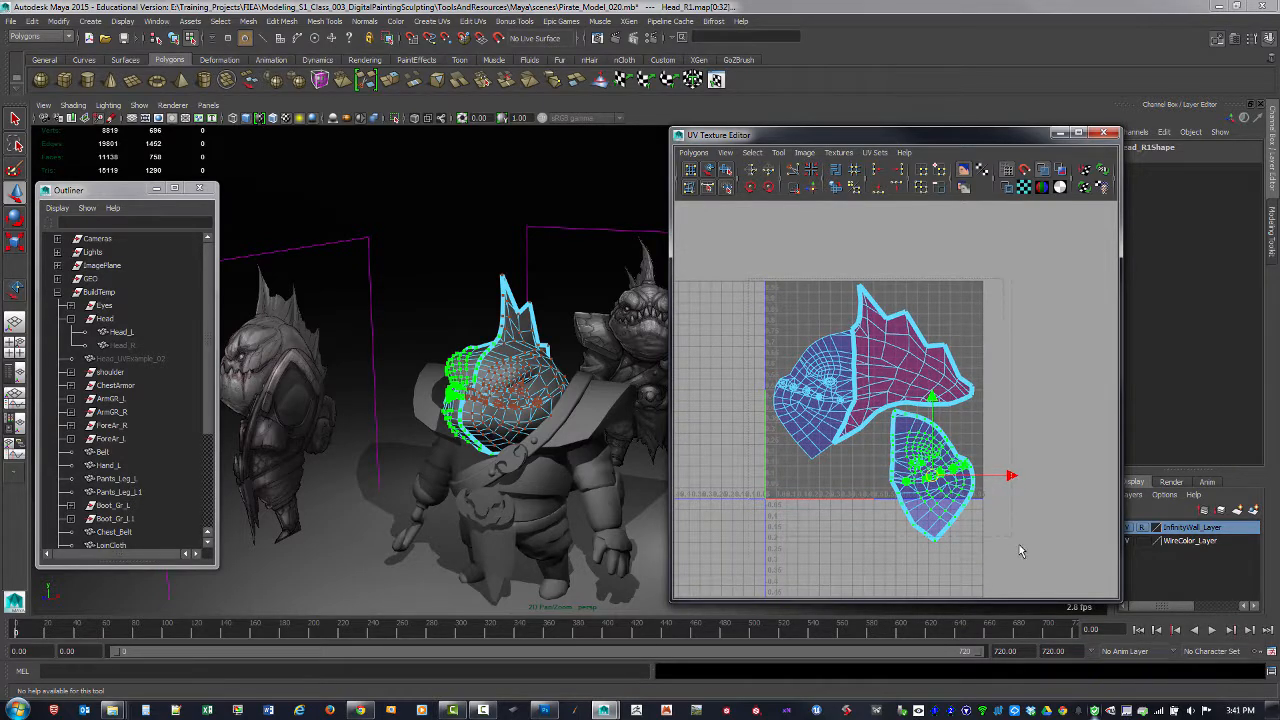
pyautogui.moveTo(1019, 545); pyautogui.dragTo(1029, 553)
pyautogui.moveTo(871, 410)
pyautogui.mouseDown()
pyautogui.moveTo(856, 412)
pyautogui.moveTo(869, 395)
pyautogui.moveTo(884, 400)
pyautogui.moveTo(877, 391)
pyautogui.mouseUp()
pyautogui.press('r')
pyautogui.press('w')
pyautogui.press('r')
pyautogui.press('w')
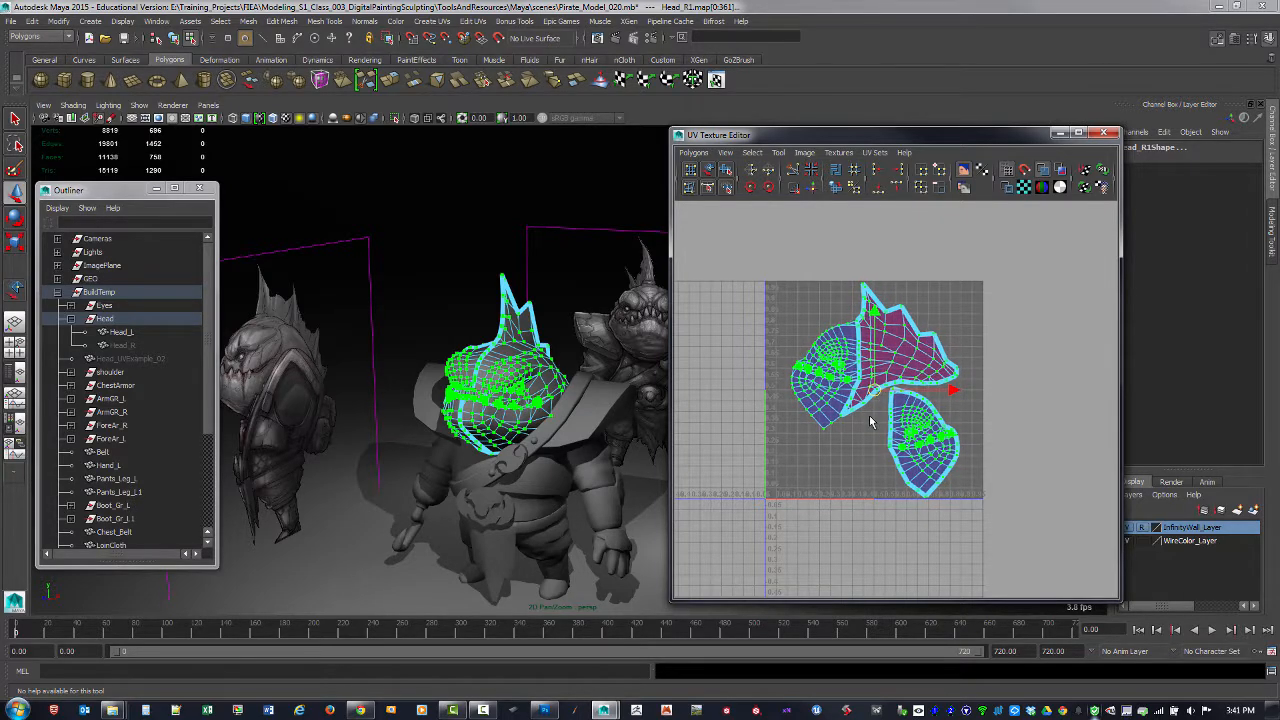
# Step: Deselect the UVs and examine how the overlapping crest shells and the two separate face shells fit in the tile
pyautogui.click(870, 419)
pyautogui.keyDown('alt'); pyautogui.moveTo(819, 406); pyautogui.dragTo(914, 427, button='right'); pyautogui.keyUp('alt')
pyautogui.keyDown('alt'); pyautogui.moveTo(914, 427); pyautogui.dragTo(953, 485, button='middle'); pyautogui.keyUp('alt')
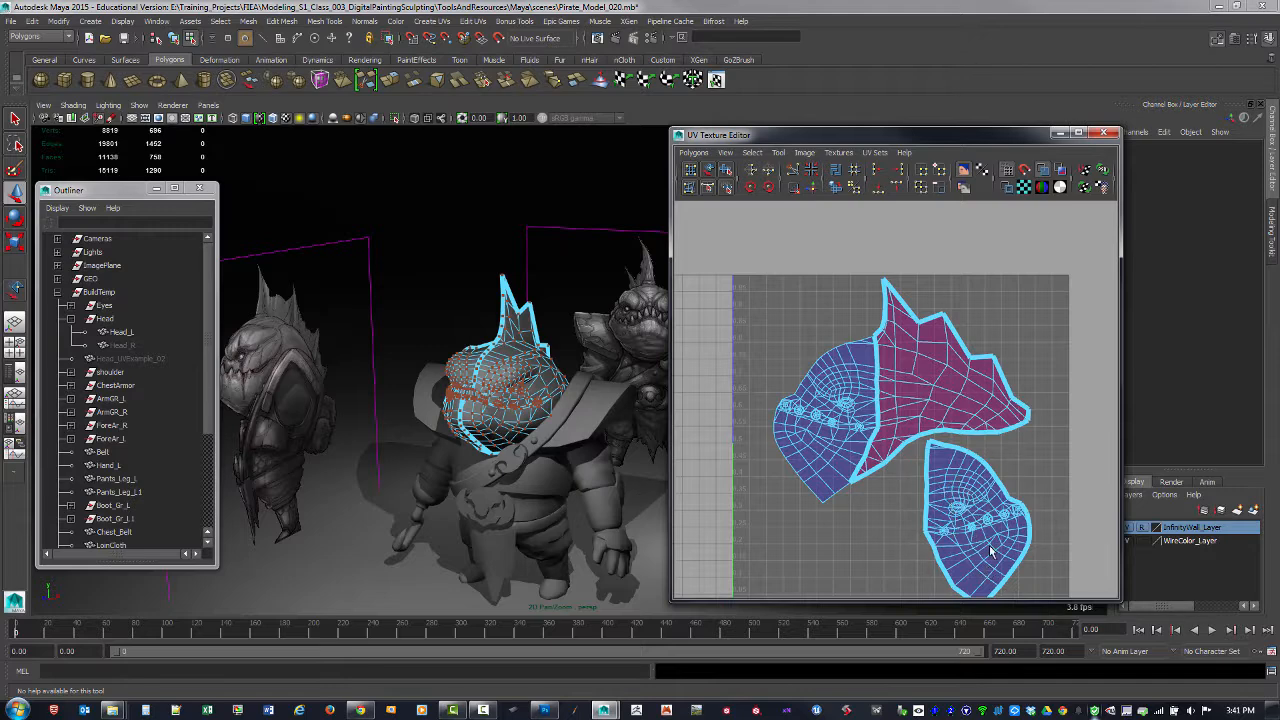
pyautogui.scroll(4, 991, 551)
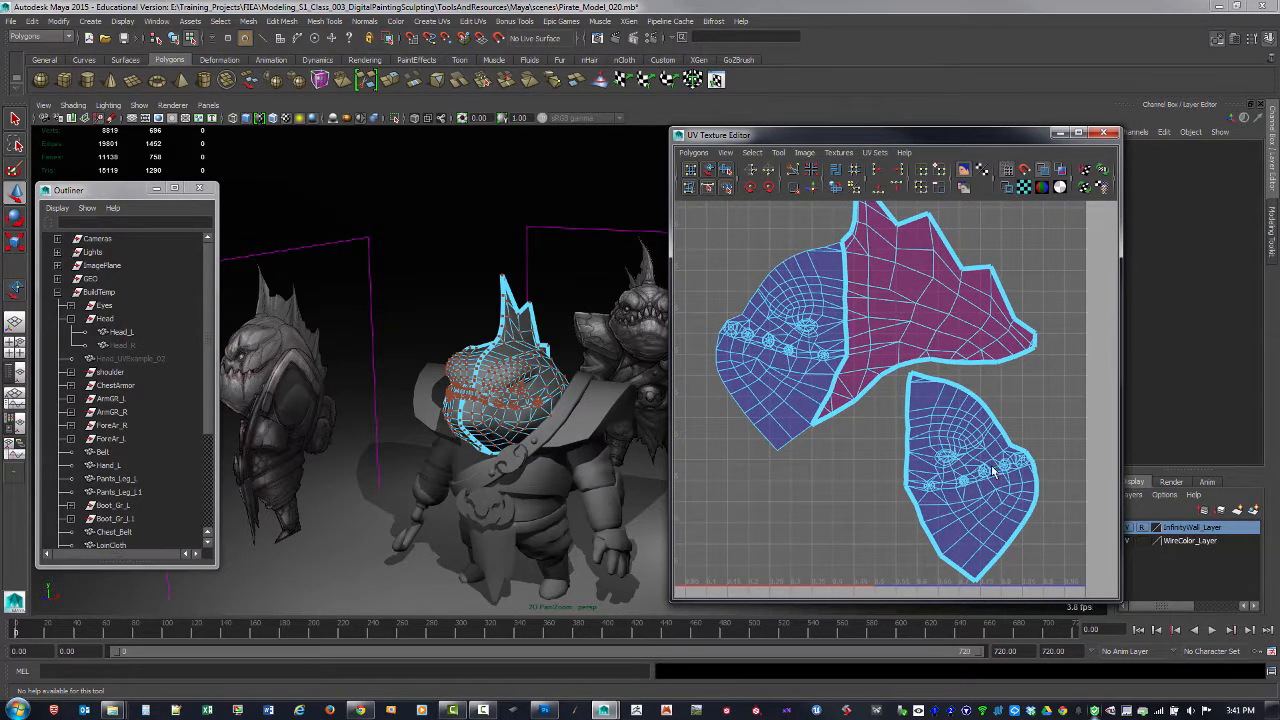
pyautogui.keyDown('alt'); pyautogui.moveTo(992, 448); pyautogui.dragTo(1031, 447, button='middle'); pyautogui.keyUp('alt')
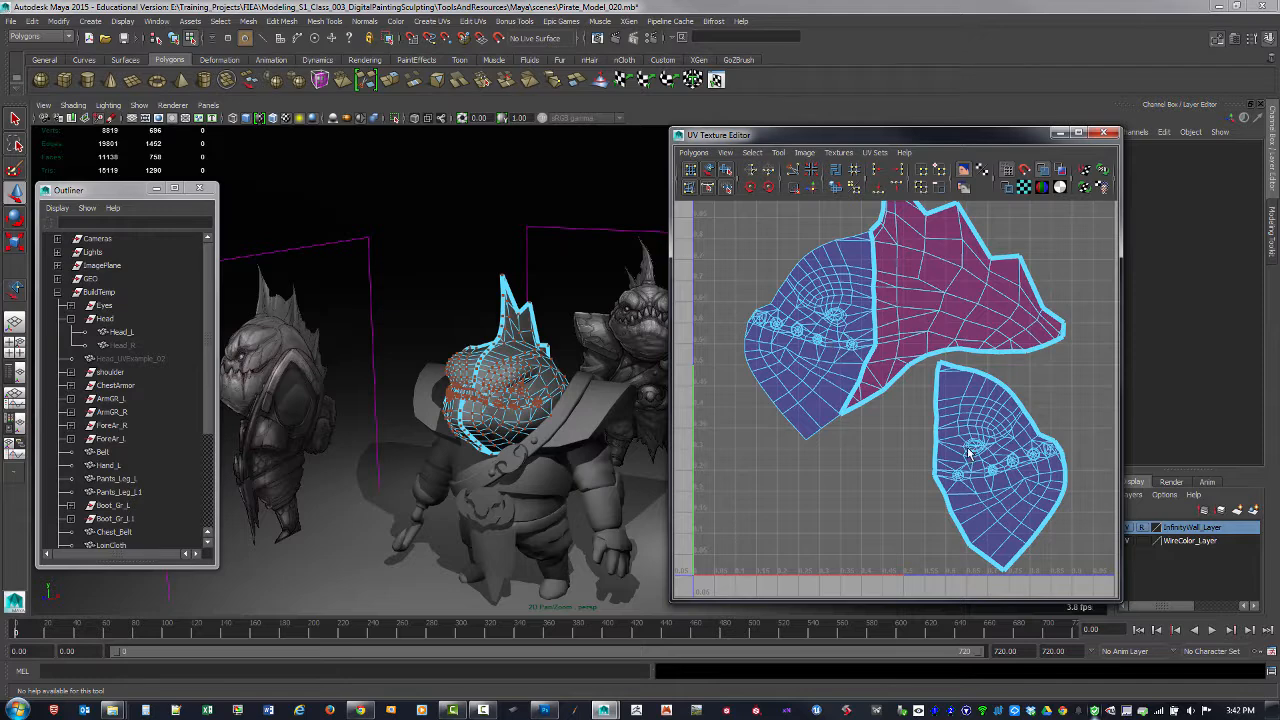
pyautogui.keyDown('alt'); pyautogui.moveTo(1007, 415); pyautogui.dragTo(1003, 432, button='middle'); pyautogui.keyUp('alt')
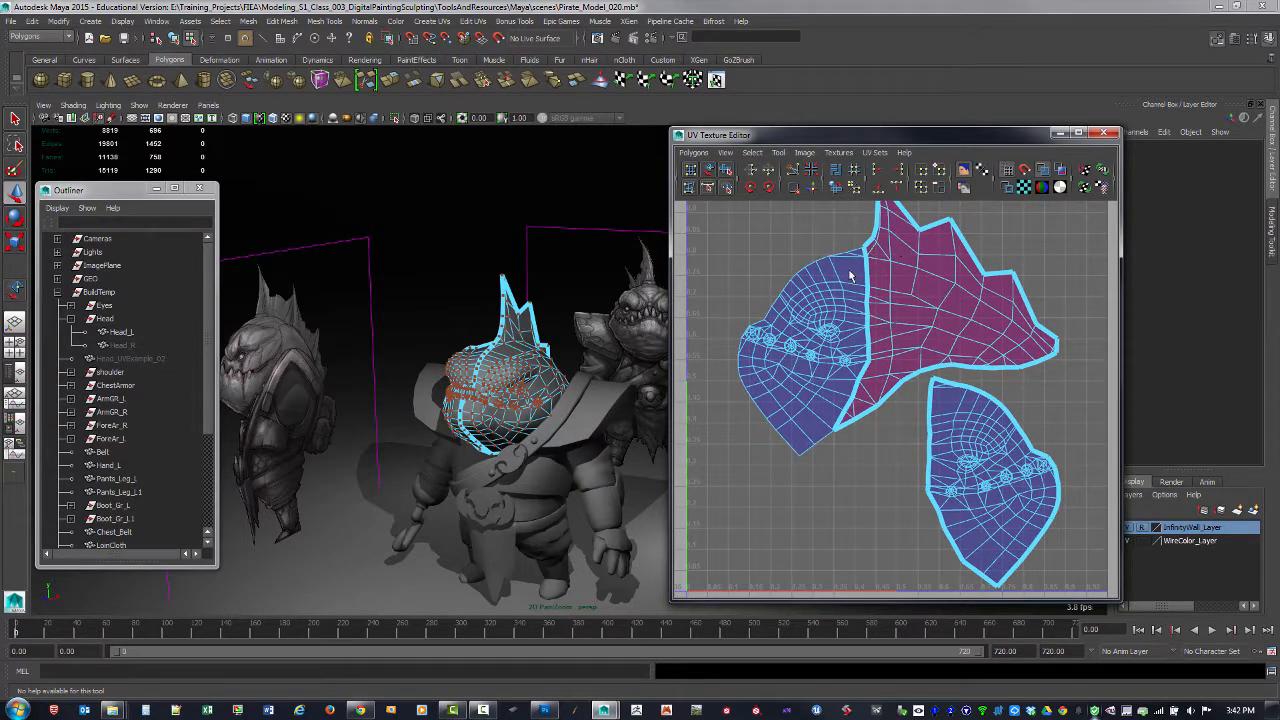
pyautogui.keyDown('alt'); pyautogui.moveTo(947, 281); pyautogui.dragTo(945, 335, button='middle'); pyautogui.keyUp('alt')
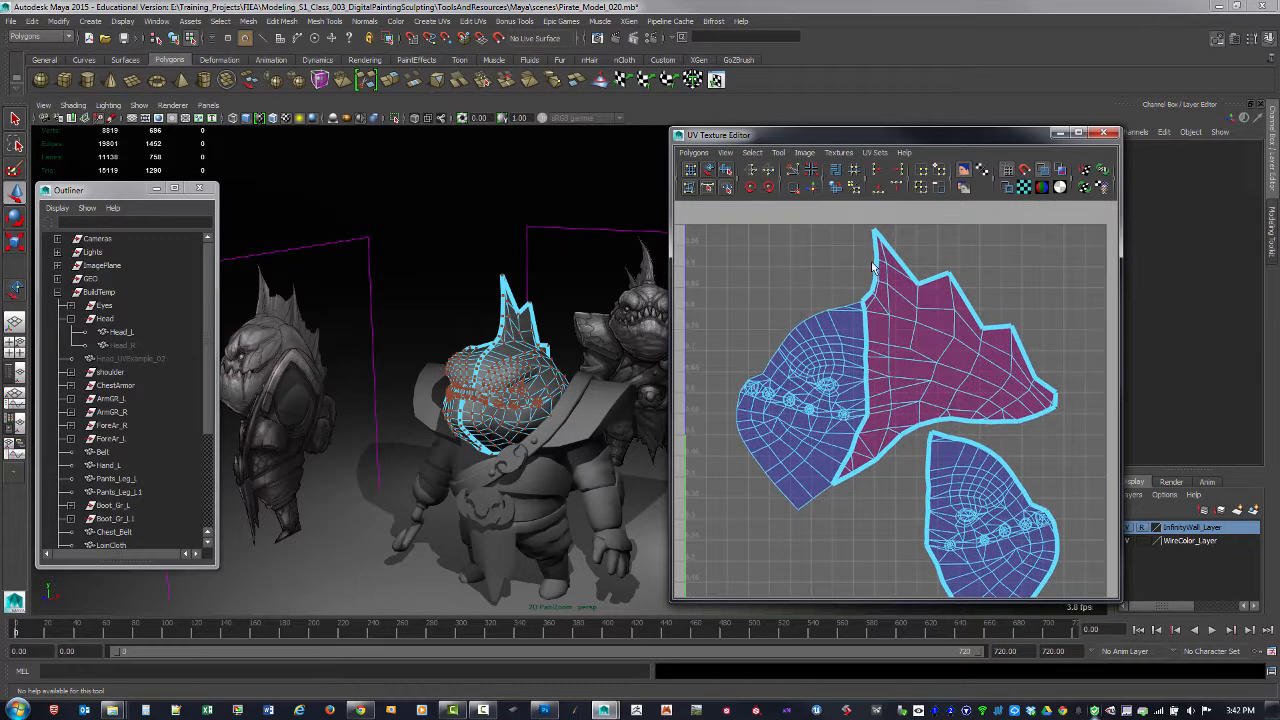
pyautogui.keyDown('alt'); pyautogui.moveTo(1018, 508); pyautogui.dragTo(1012, 444, button='middle'); pyautogui.keyUp('alt')
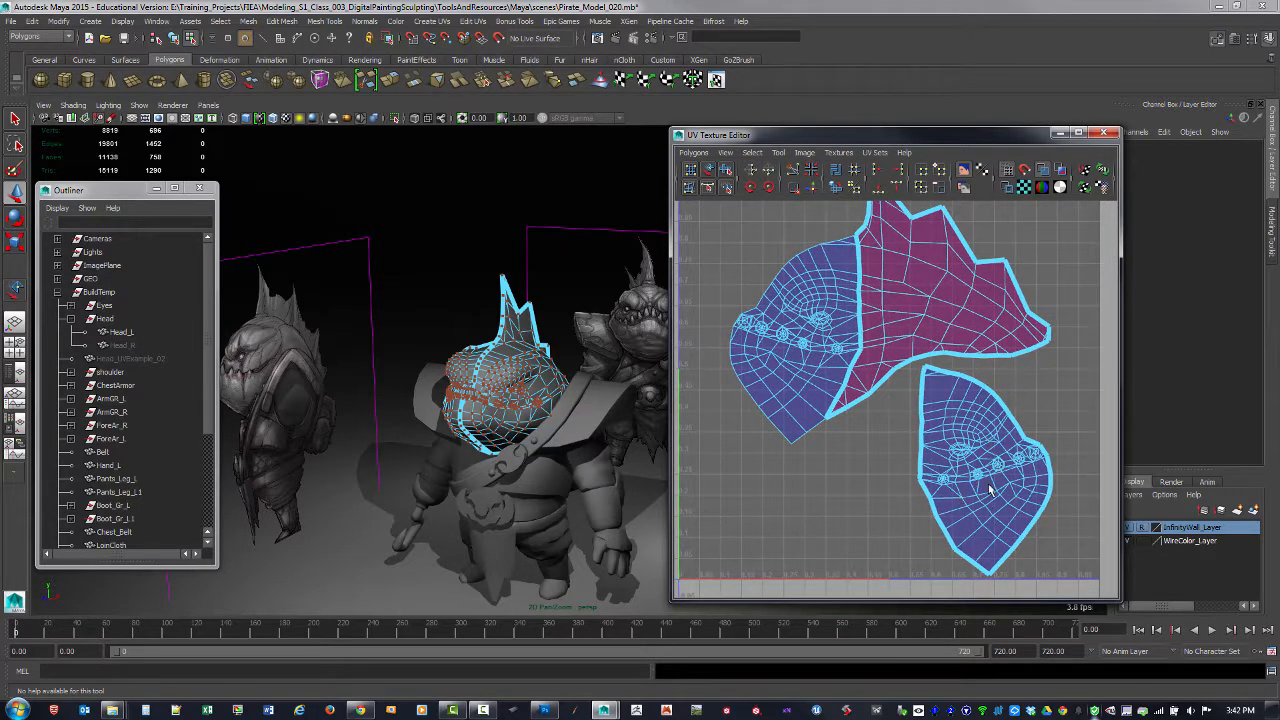
pyautogui.keyDown('alt'); pyautogui.moveTo(981, 446); pyautogui.dragTo(913, 420, button='right'); pyautogui.keyUp('alt')
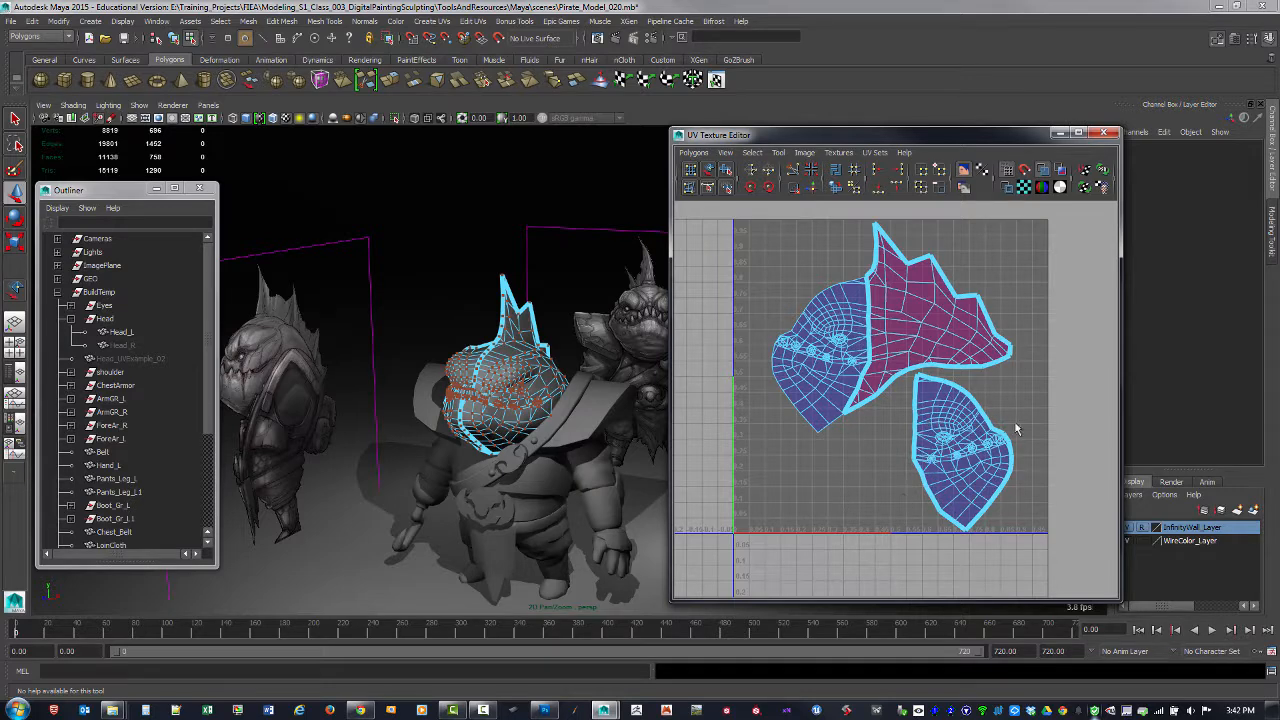
pyautogui.keyDown('alt'); pyautogui.moveTo(976, 428); pyautogui.dragTo(1032, 436, button='middle'); pyautogui.keyUp('alt')
# Step: Return to object mode and compare the UVs of Head_L alone with those of both head halves together
pyautogui.keyDown('alt'); pyautogui.moveTo(462, 467); pyautogui.dragTo(480, 464); pyautogui.keyUp('alt')
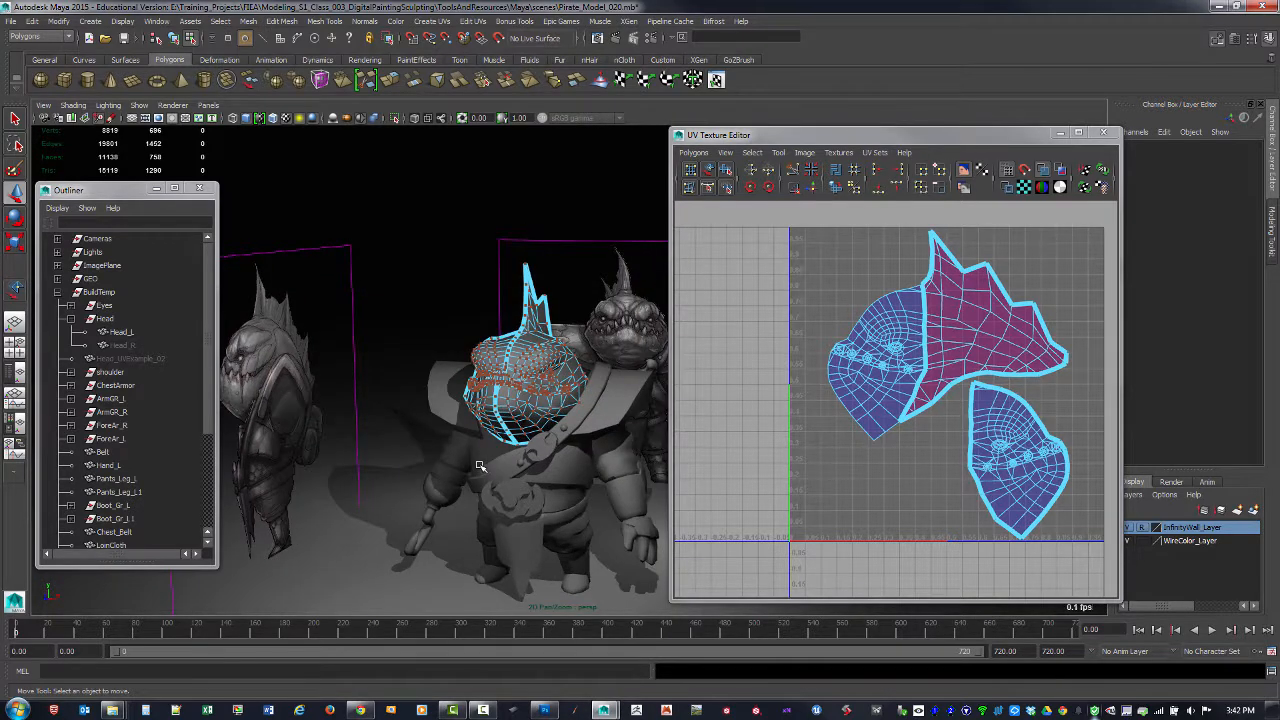
pyautogui.press('F8')
pyautogui.click(406, 277)
pyautogui.keyDown('alt'); pyautogui.moveTo(525, 341); pyautogui.dragTo(495, 363); pyautogui.keyUp('alt')
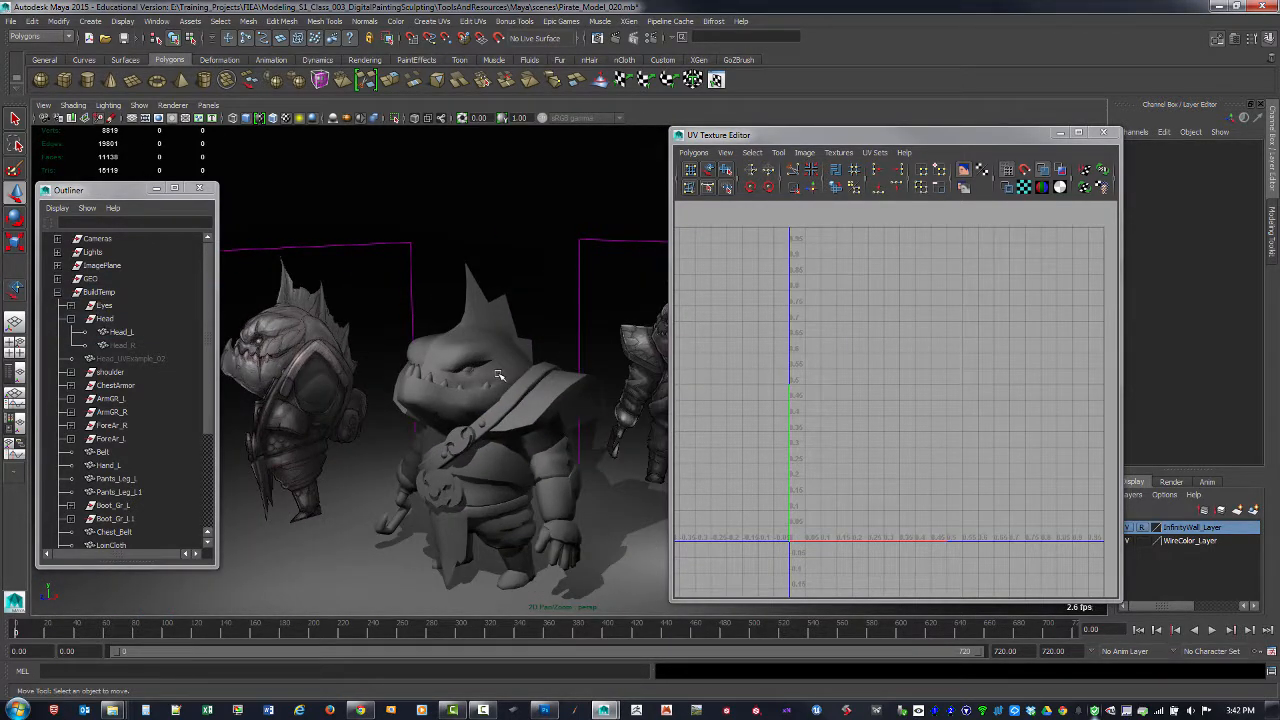
pyautogui.click(497, 374)
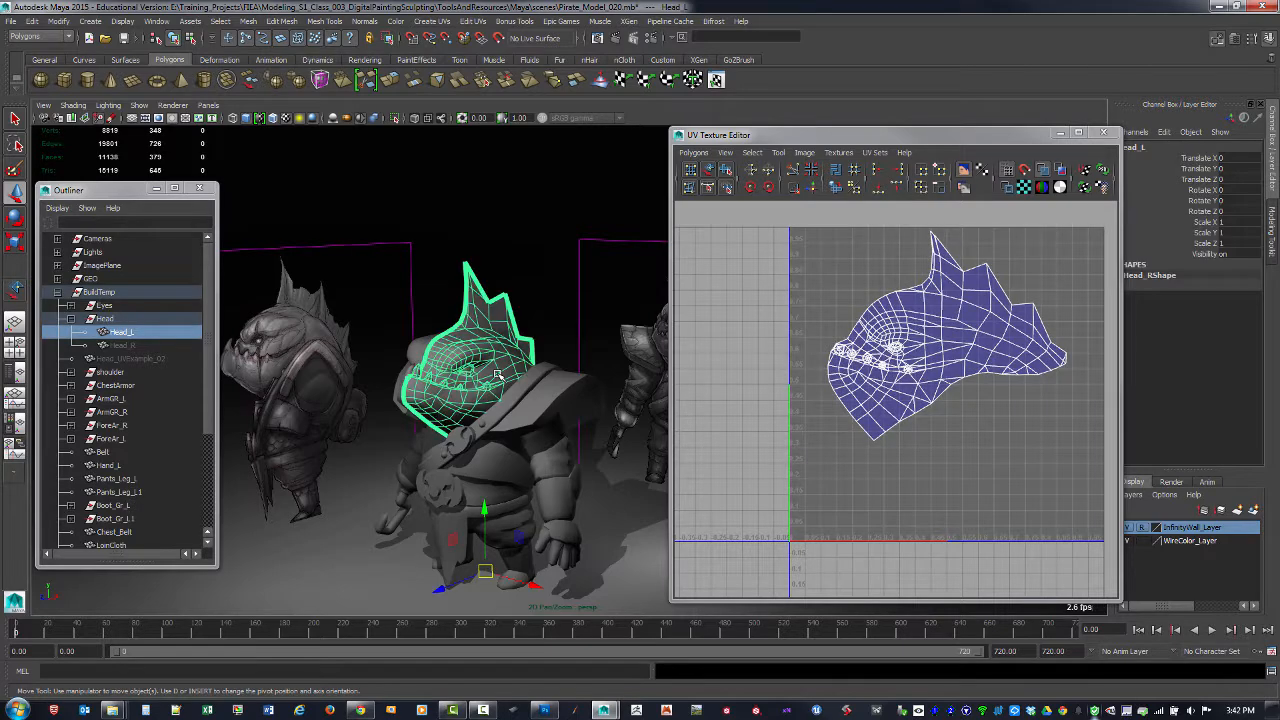
pyautogui.keyDown('shift'); pyautogui.click(421, 345); pyautogui.keyUp('shift')
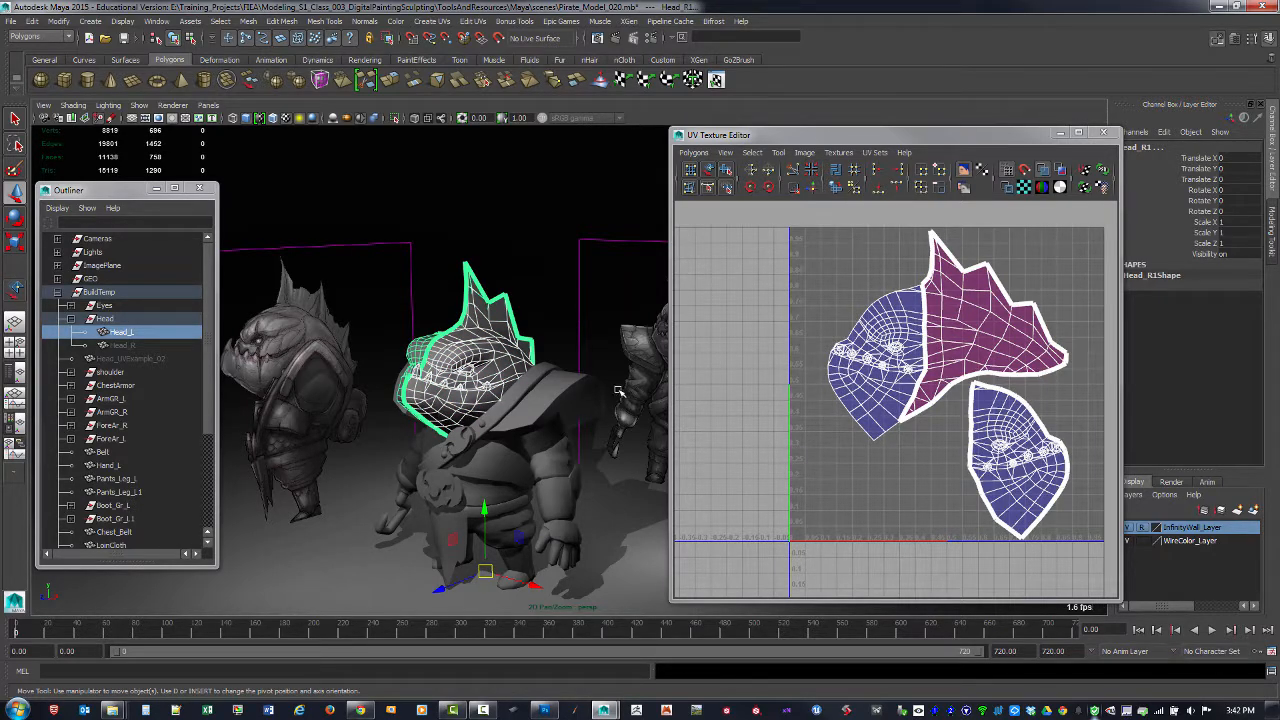
# Step: Delete the hidden original Head_R and rename the duplicate Head_R1 as Head_R
pyautogui.scroll(-2, 619, 391)
pyautogui.click(119, 346)
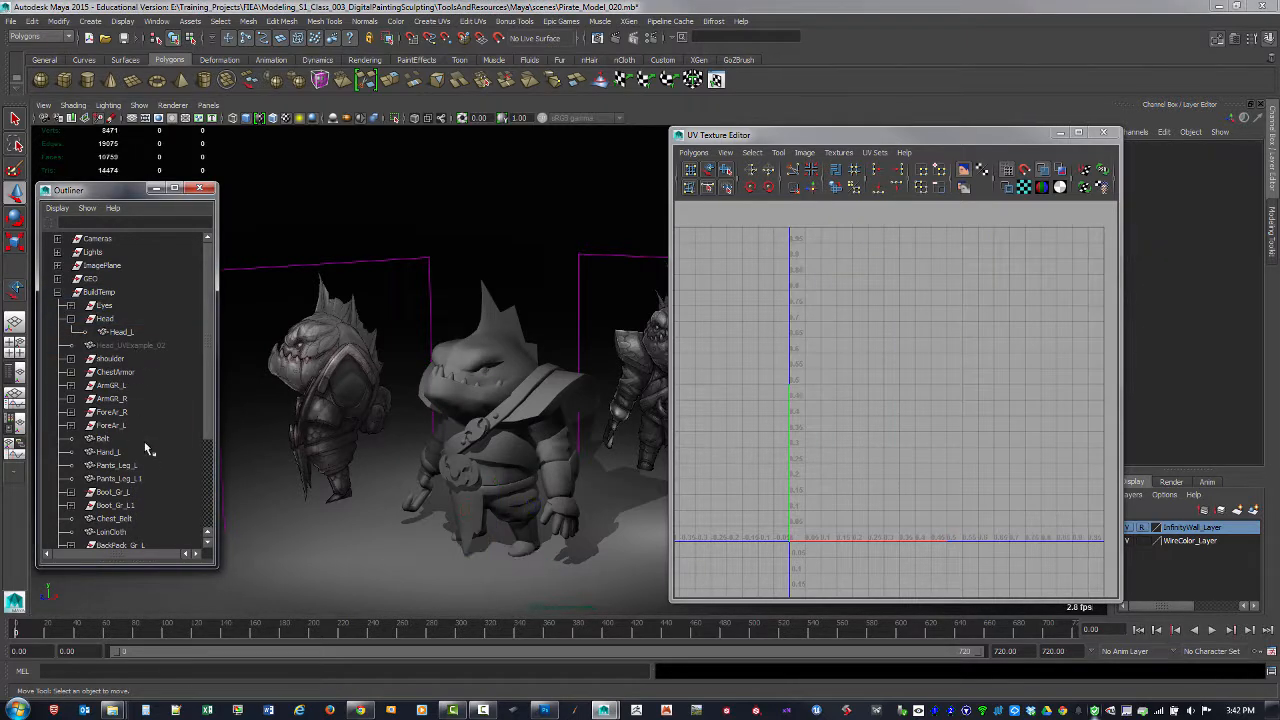
pyautogui.scroll(-4, 148, 455)
pyautogui.click(112, 507)
pyautogui.doubleClick(112, 506)
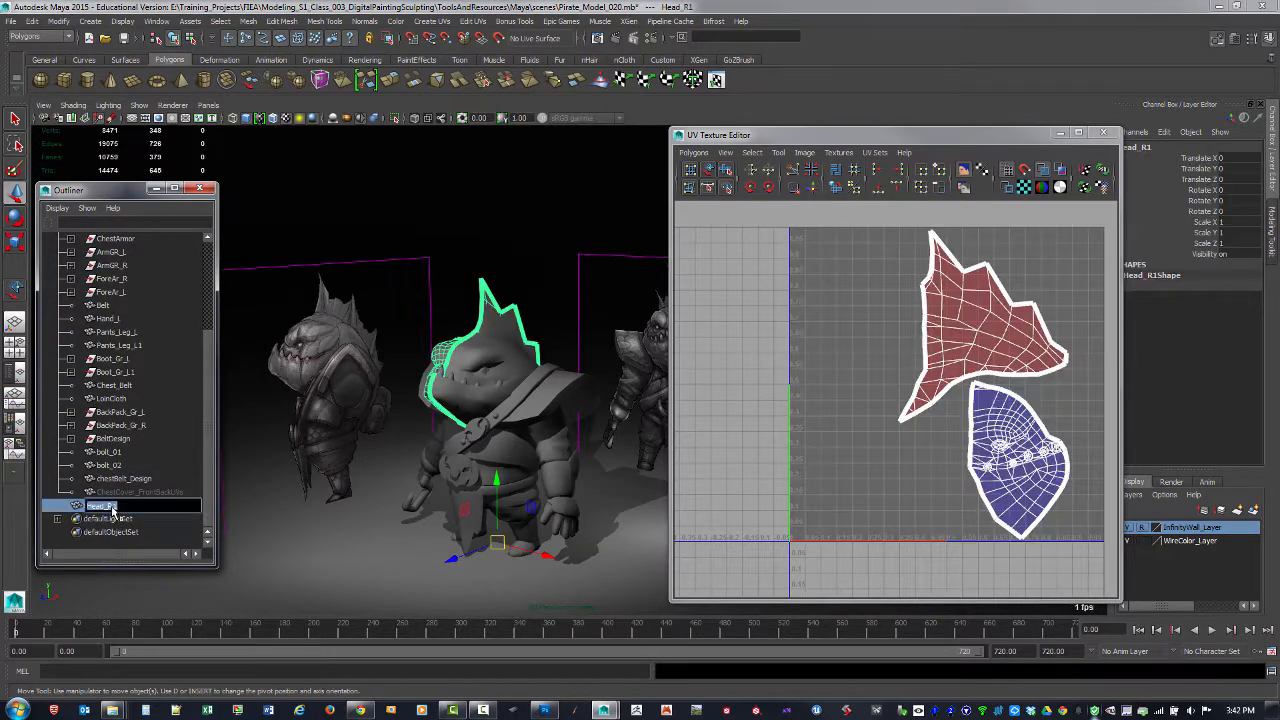
pyautogui.press('BackSpace')
pyautogui.press('Return')
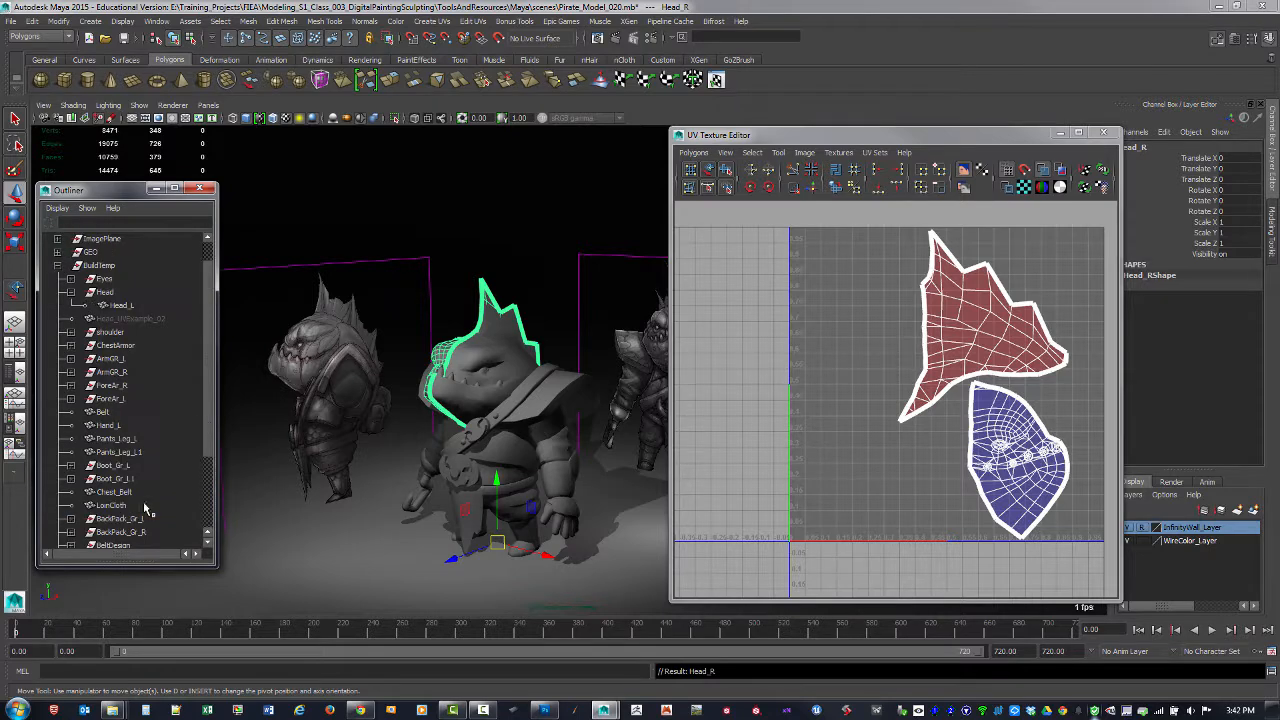
# Step: Move the renamed Head_R up the hierarchy and parent it under the Head group
pyautogui.moveTo(115, 510); pyautogui.dragTo(150, 257, button='middle')
pyautogui.scroll(3, 137, 291)
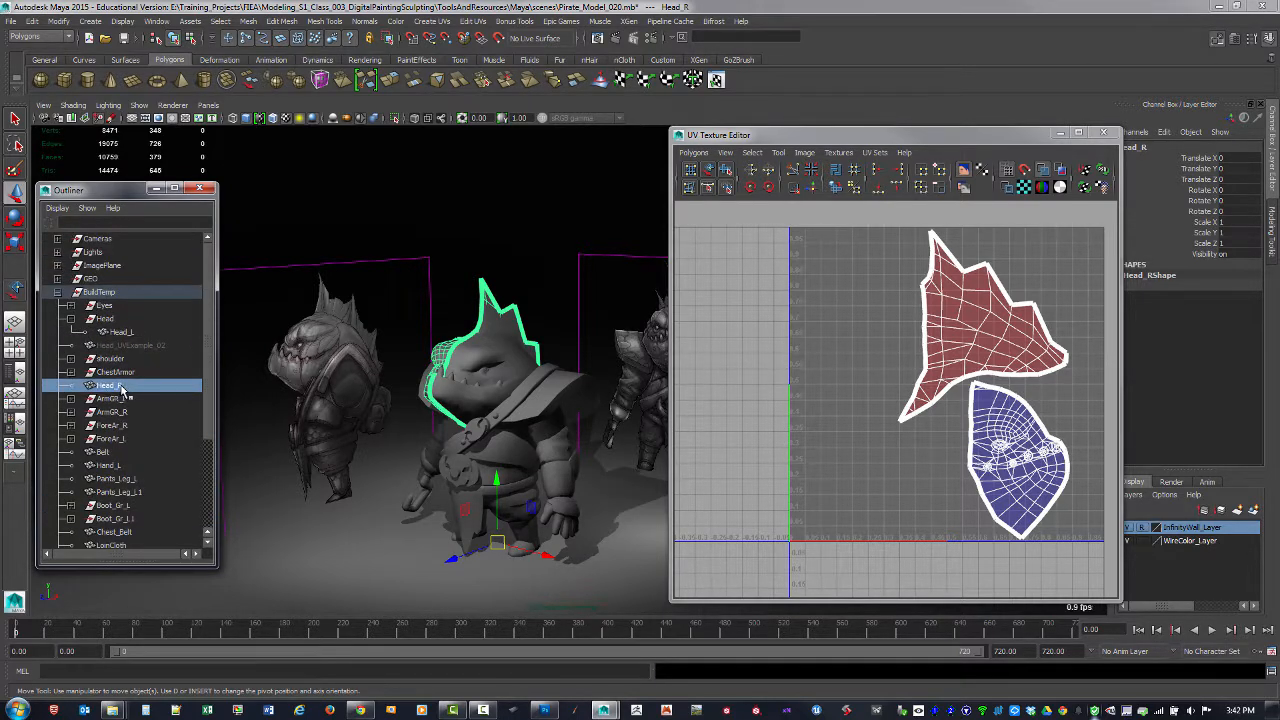
pyautogui.moveTo(125, 393); pyautogui.dragTo(130, 322, button='middle')
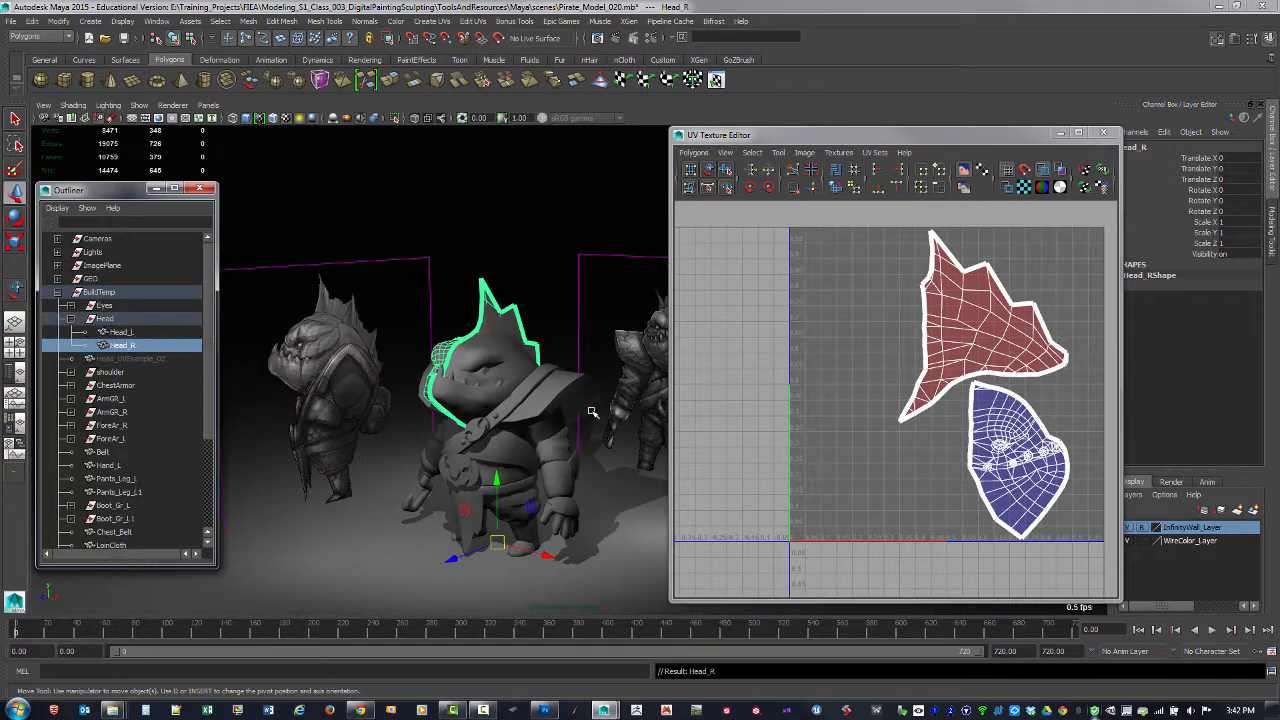
# Step: Select Head_L and Head_R together and view their combined UV layout within the whole 0–1 tile
pyautogui.click(507, 355)
pyautogui.keyDown('shift'); pyautogui.click(443, 349); pyautogui.keyUp('shift')
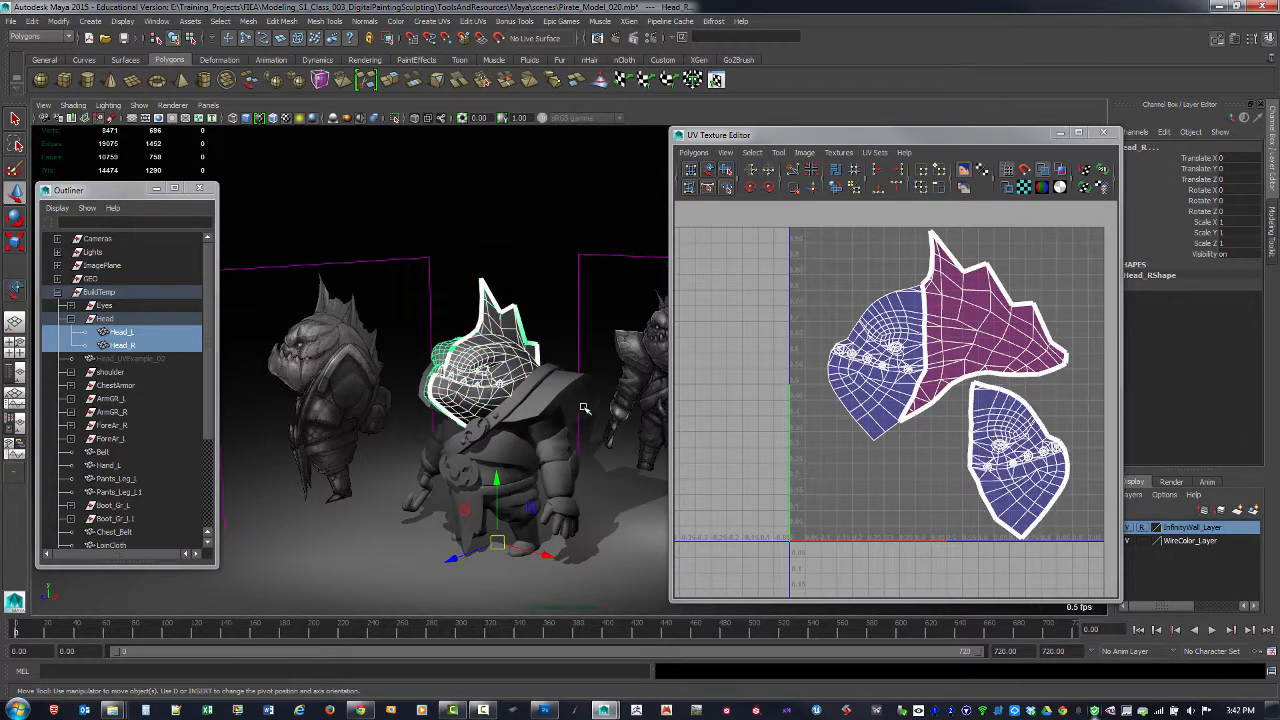
pyautogui.scroll(-3, 899, 489)
pyautogui.keyDown('alt'); pyautogui.moveTo(1015, 460); pyautogui.dragTo(886, 517, button='middle'); pyautogui.keyUp('alt')
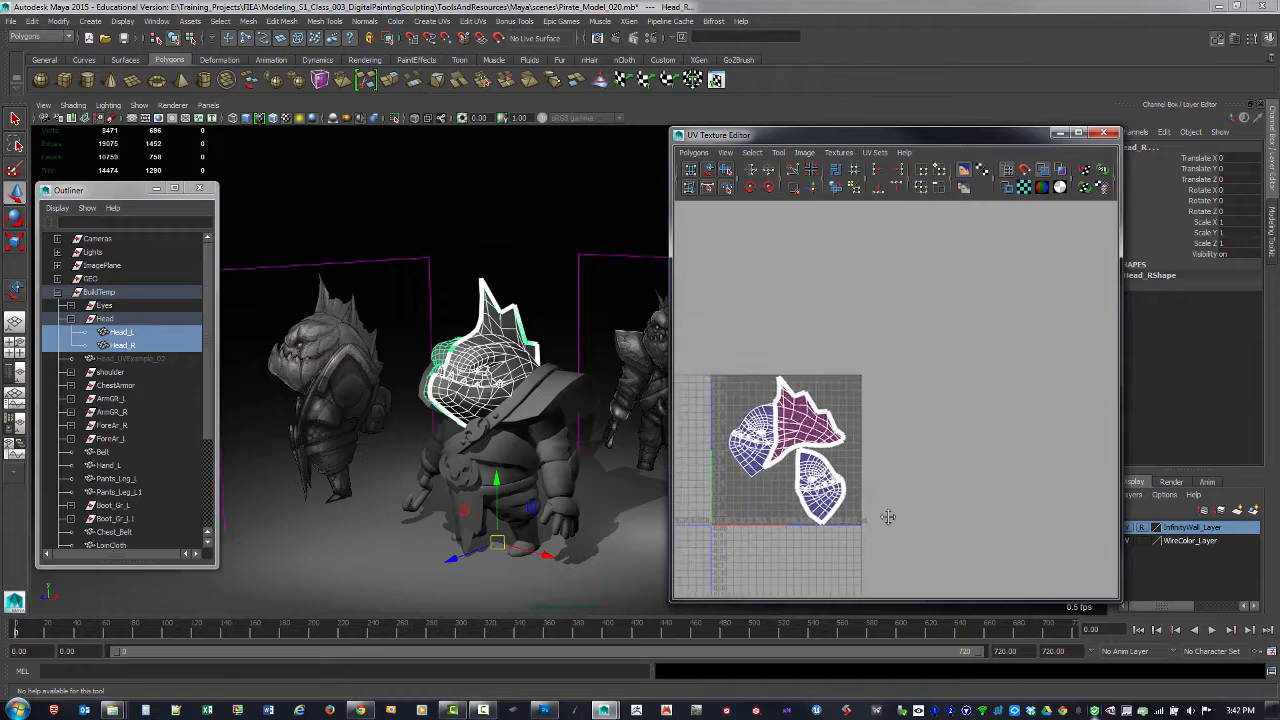
# Step: Add the chest armor, left upper arm and left forearm meshes to the selected head halves and view all their UVs
pyautogui.scroll(-2, 750, 397)
pyautogui.keyDown('alt'); pyautogui.moveTo(512, 402); pyautogui.dragTo(470, 391); pyautogui.keyUp('alt')
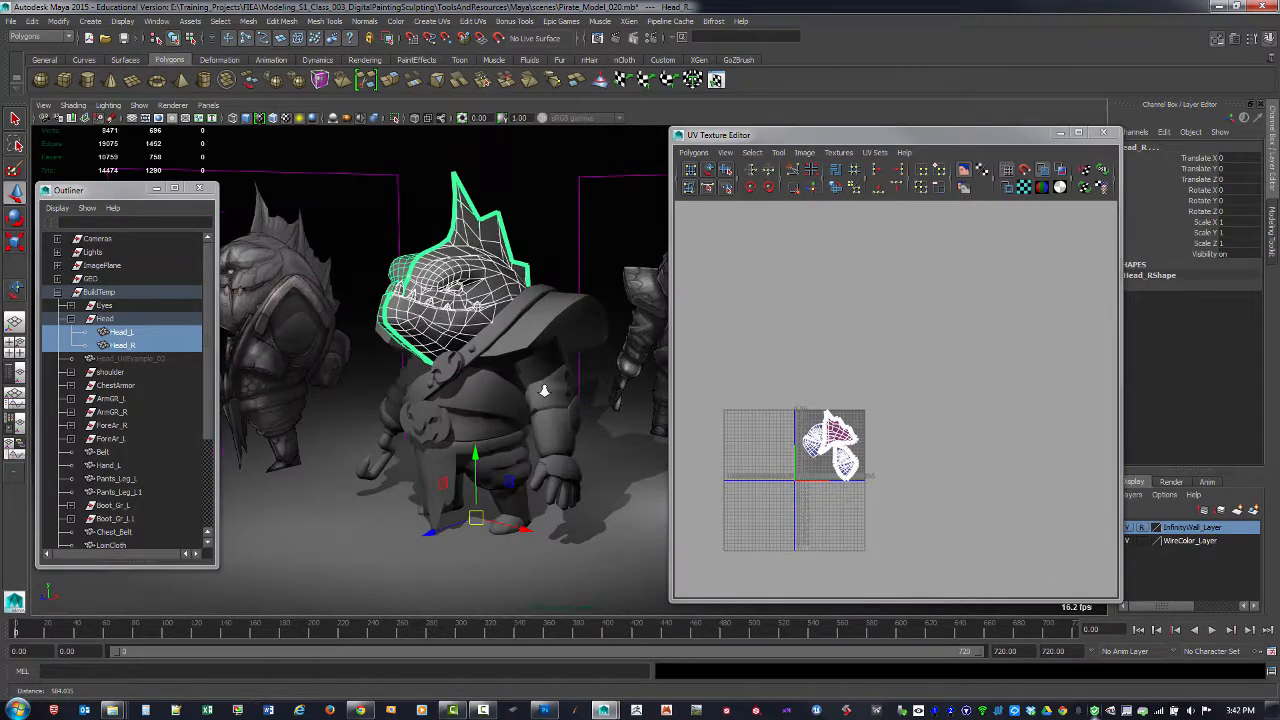
pyautogui.keyDown('shift'); pyautogui.click(469, 390); pyautogui.keyUp('shift')
pyautogui.keyDown('shift'); pyautogui.click(550, 390); pyautogui.keyUp('shift')
pyautogui.keyDown('shift'); pyautogui.click(561, 434); pyautogui.keyUp('shift')
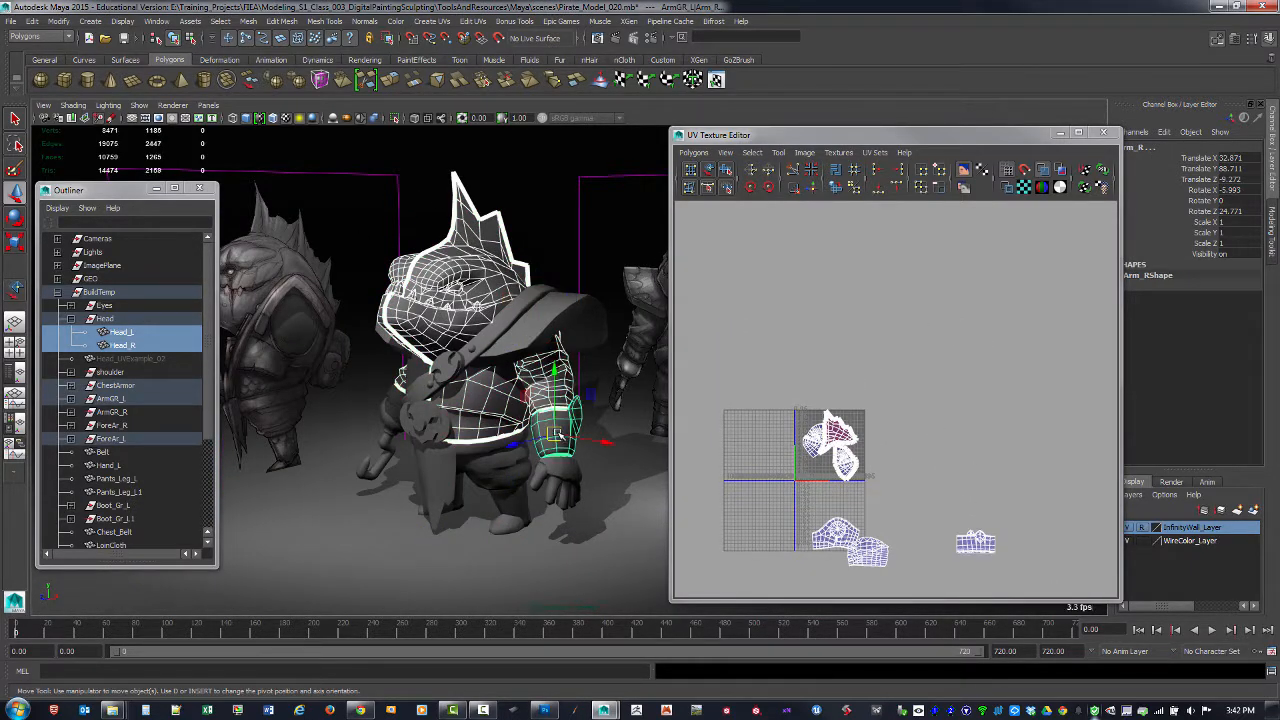
pyautogui.keyDown('alt'); pyautogui.moveTo(977, 508); pyautogui.dragTo(874, 480, button='middle'); pyautogui.keyUp('alt')
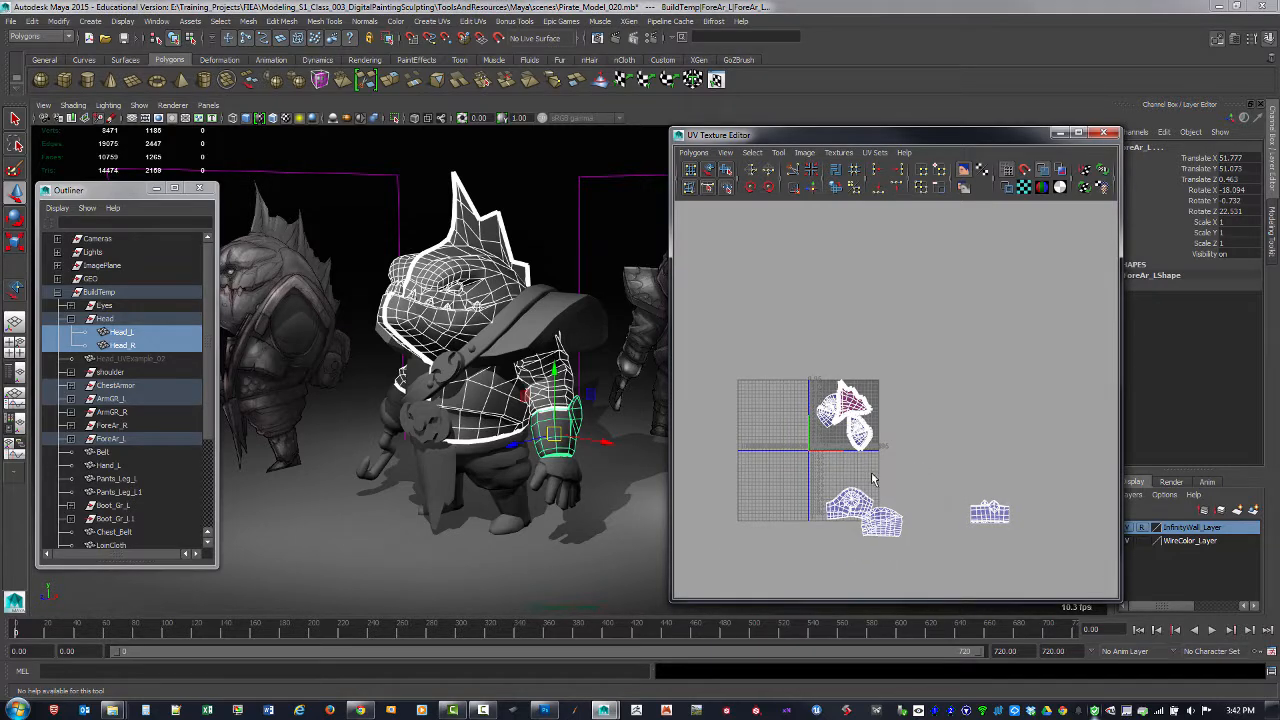
# Step: Switch to UV editing and use the Move UV Shell tool to pull the arm shell clear of the chest armor shell
pyautogui.moveTo(872, 530); pyautogui.dragTo(918, 527, button='right')
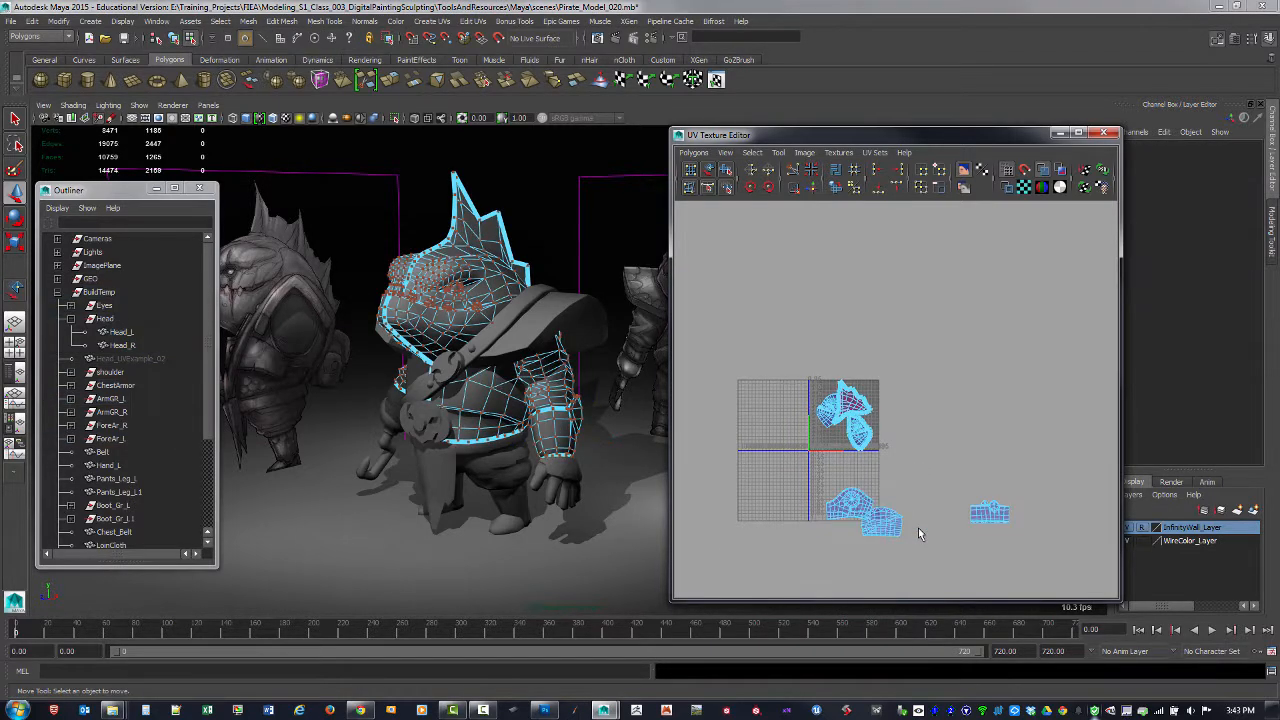
pyautogui.click(708, 170)
pyautogui.moveTo(894, 526)
pyautogui.mouseDown()
pyautogui.moveTo(900, 543)
pyautogui.moveTo(913, 518)
pyautogui.mouseUp()
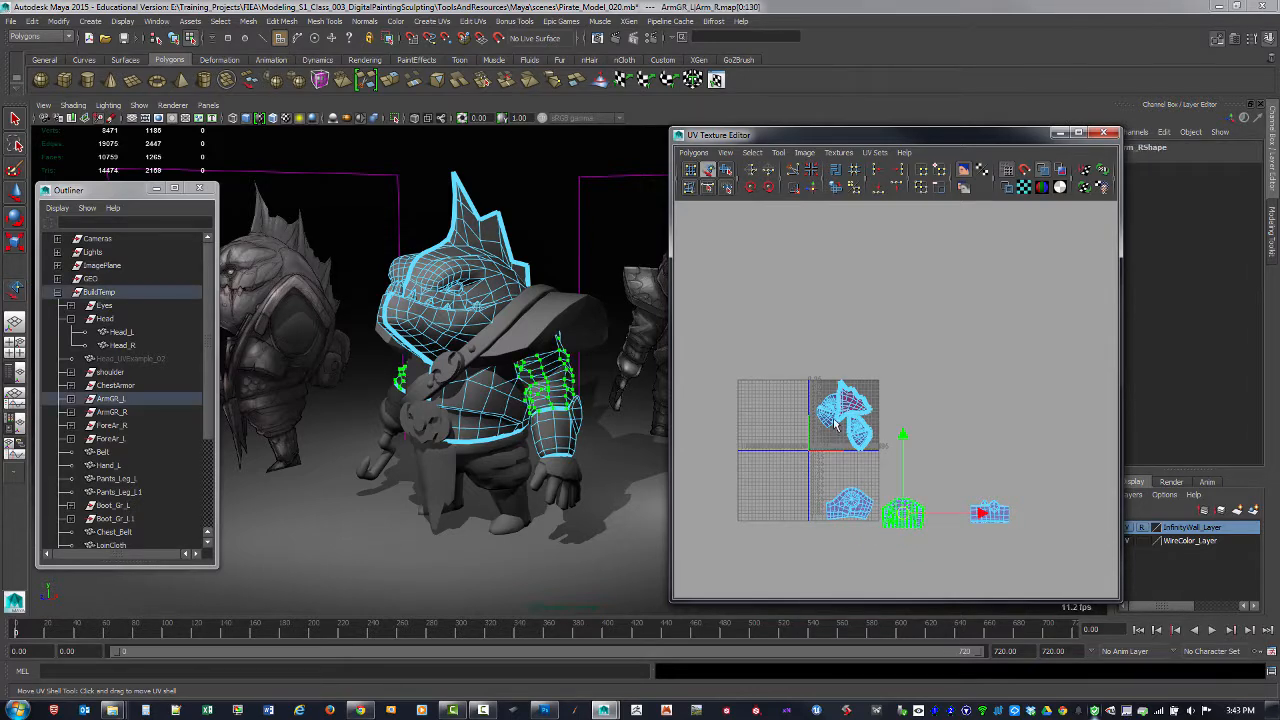
pyautogui.scroll(3, 921, 435)
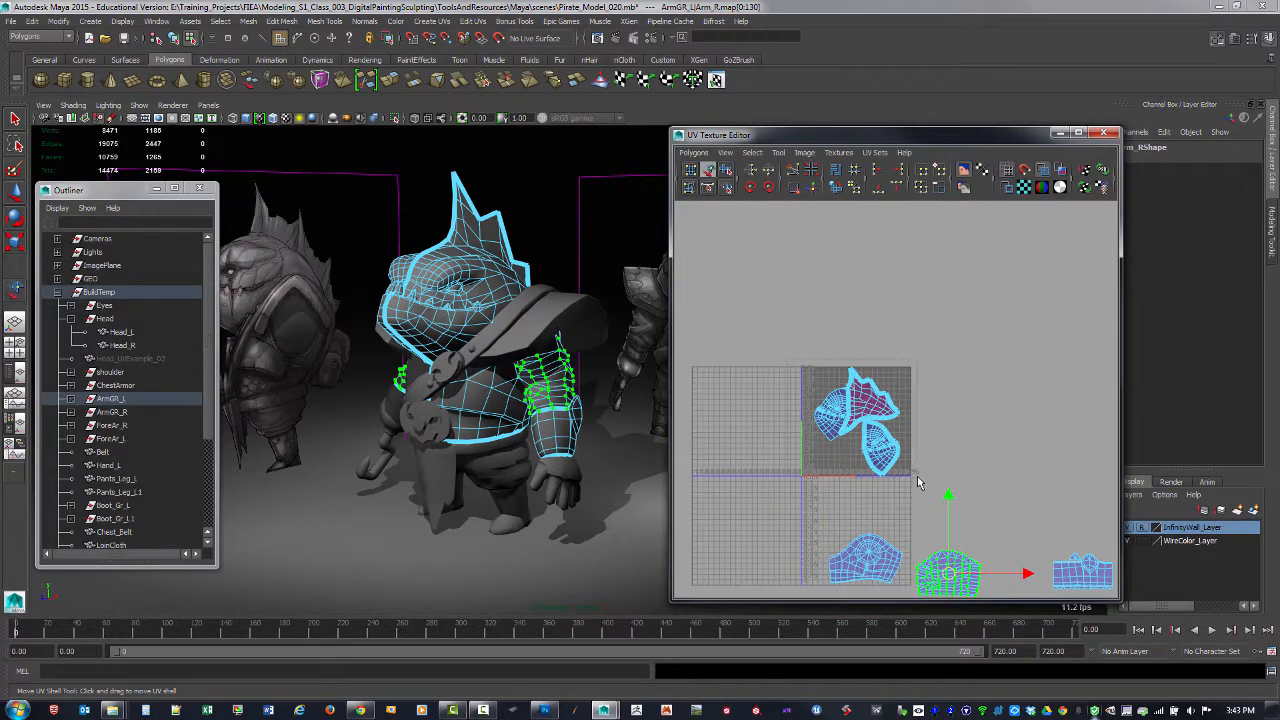
# Step: Scale down the combined head UV shells and place them in the upper-left area of the 0–1 tile
pyautogui.click(826, 427)
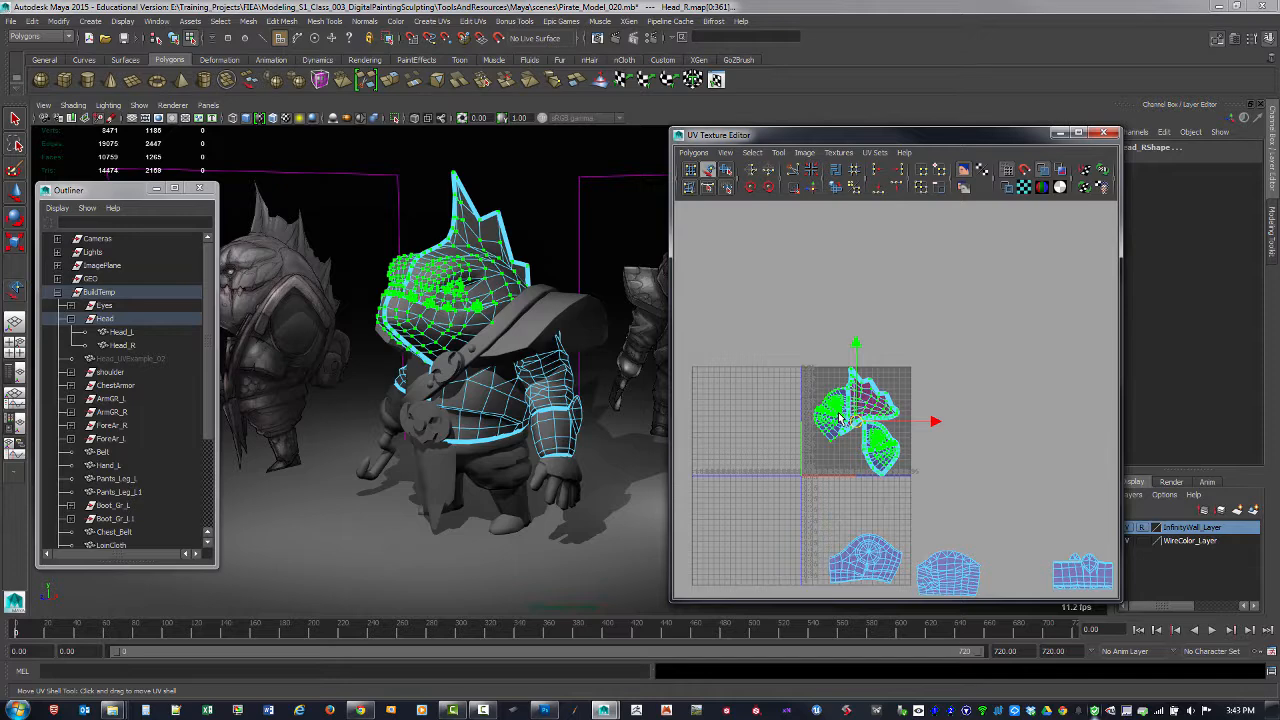
pyautogui.press('r')
pyautogui.moveTo(857, 424); pyautogui.dragTo(829, 440)
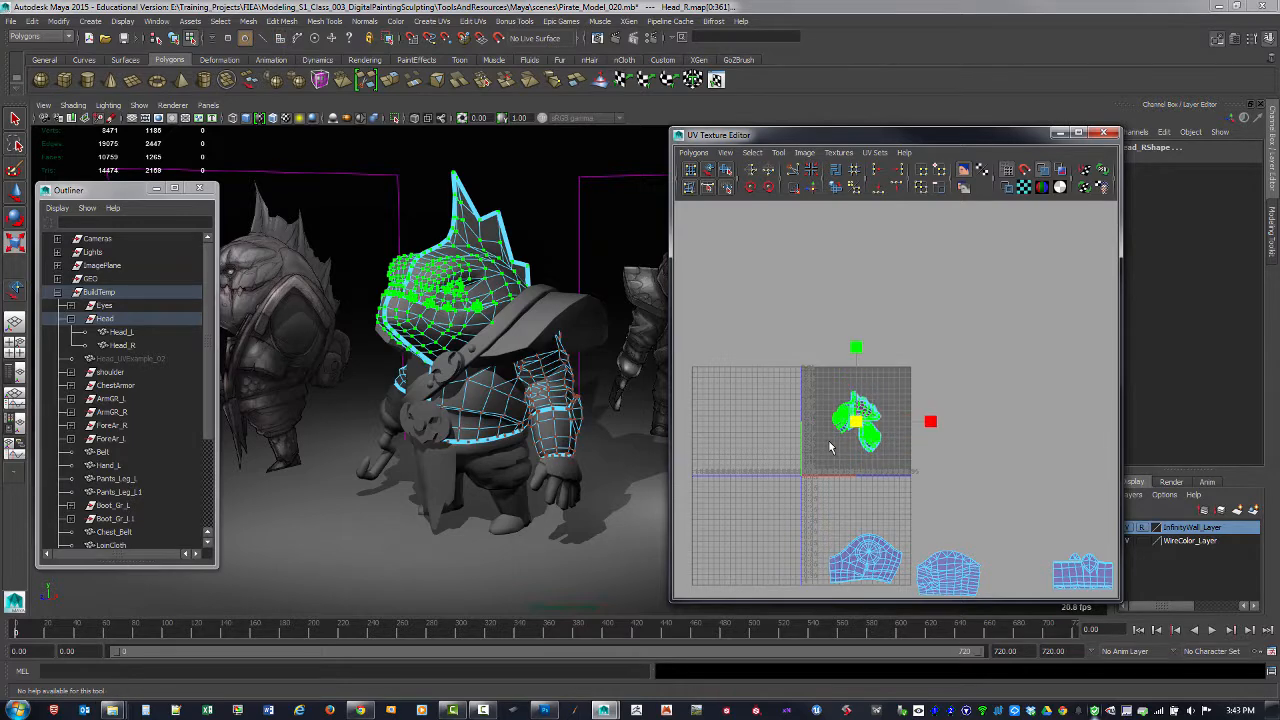
pyautogui.press('w')
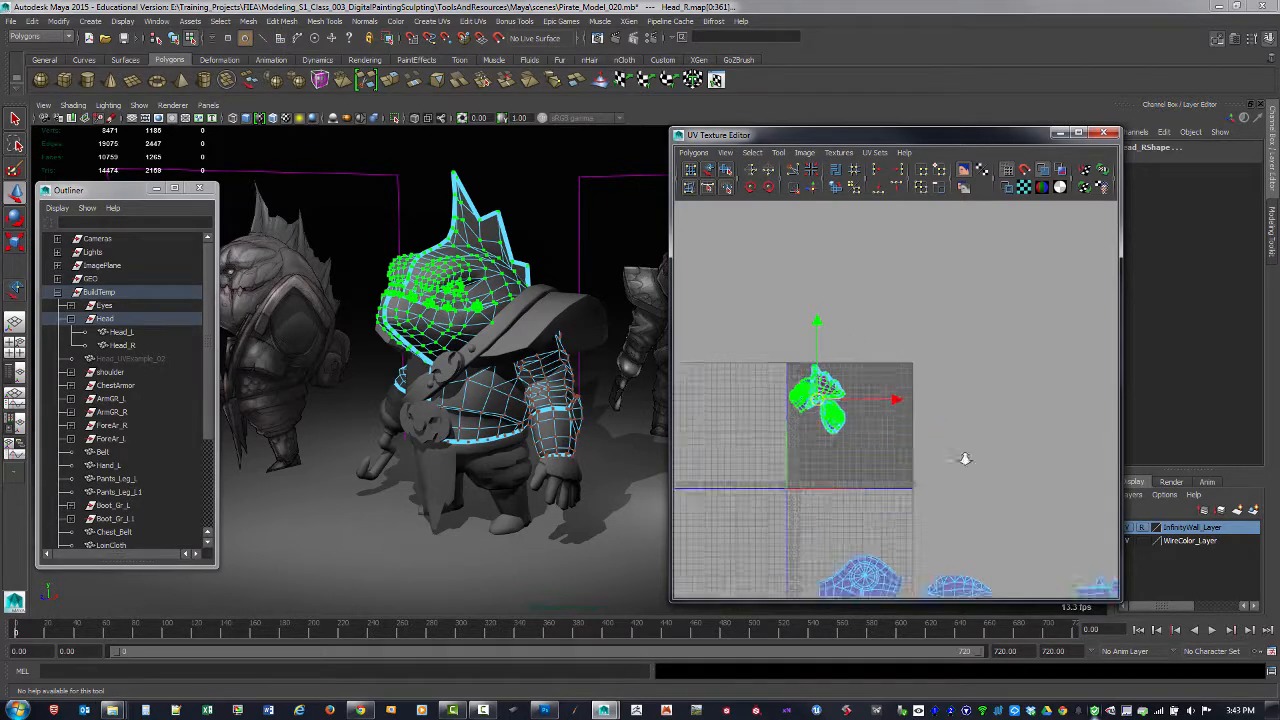
pyautogui.keyDown('alt'); pyautogui.moveTo(966, 457); pyautogui.dragTo(1021, 489, button='right'); pyautogui.keyUp('alt')
pyautogui.scroll(2, 918, 465)
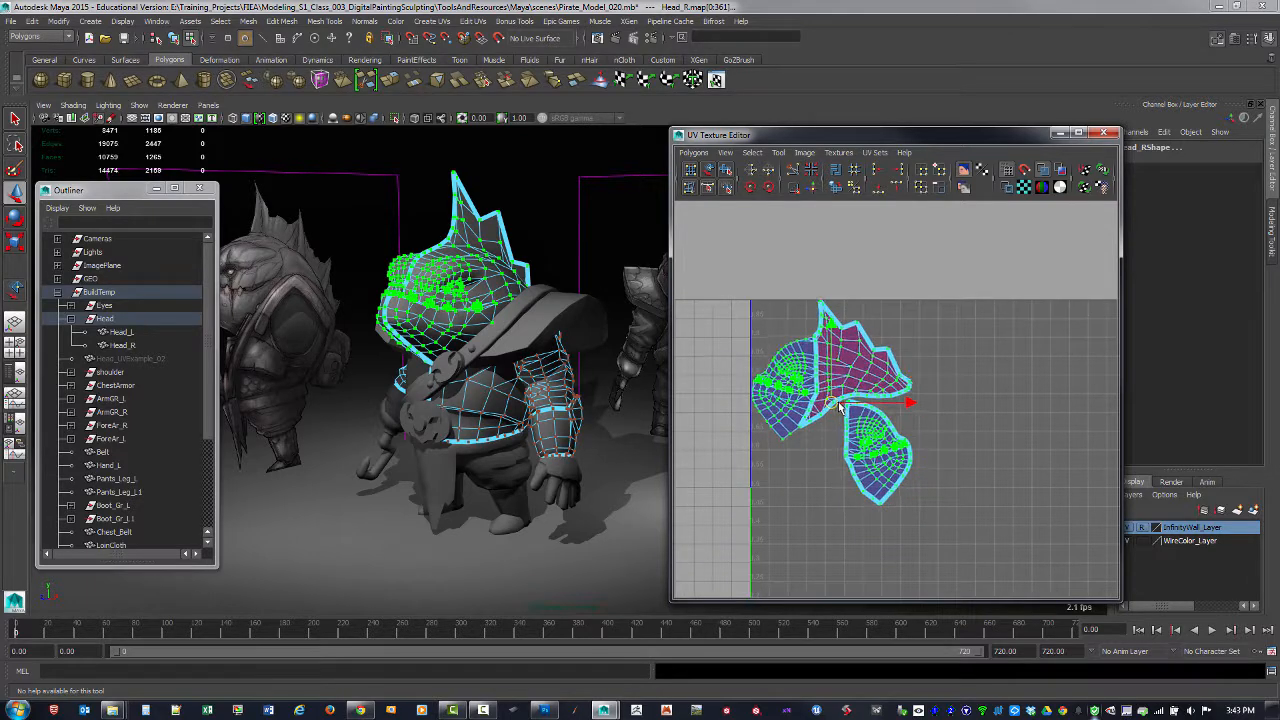
pyautogui.keyDown('alt'); pyautogui.moveTo(918, 465); pyautogui.dragTo(842, 414, button='right'); pyautogui.keyUp('alt')
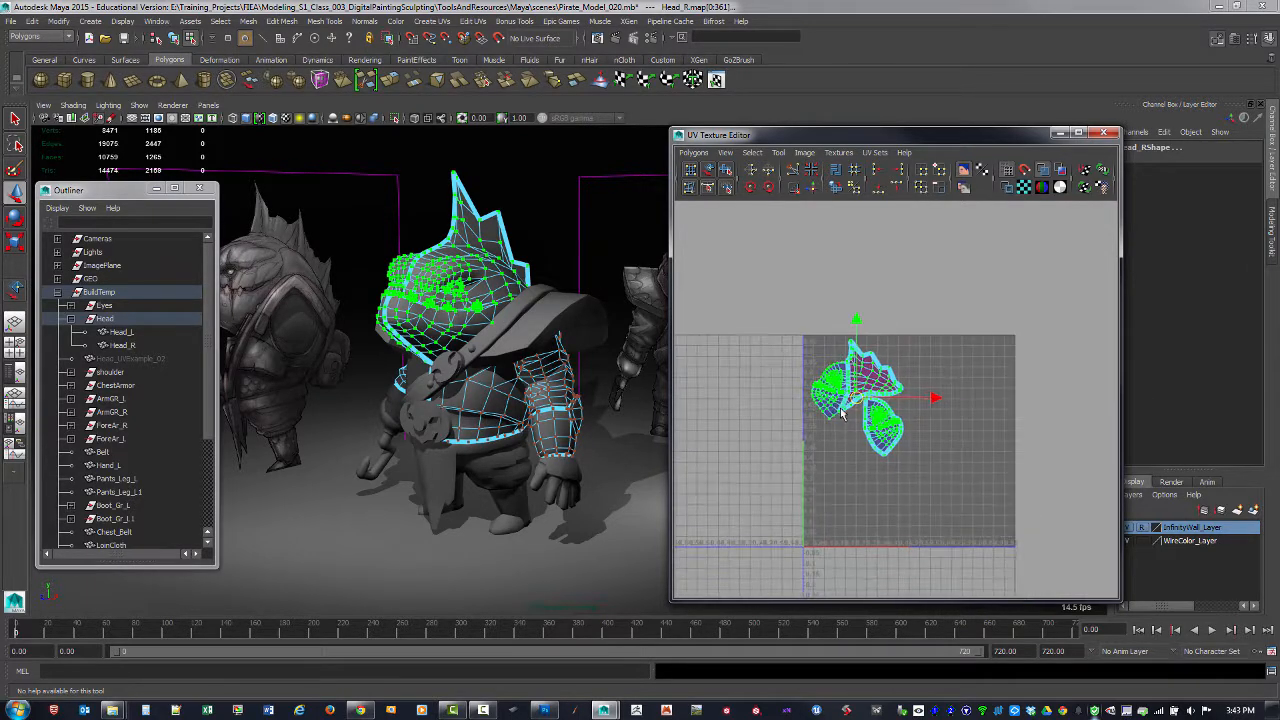
# Step: Open the UV grid options, set the subdivisions to 2 and show subdivision lines
pyautogui.click(725, 152)
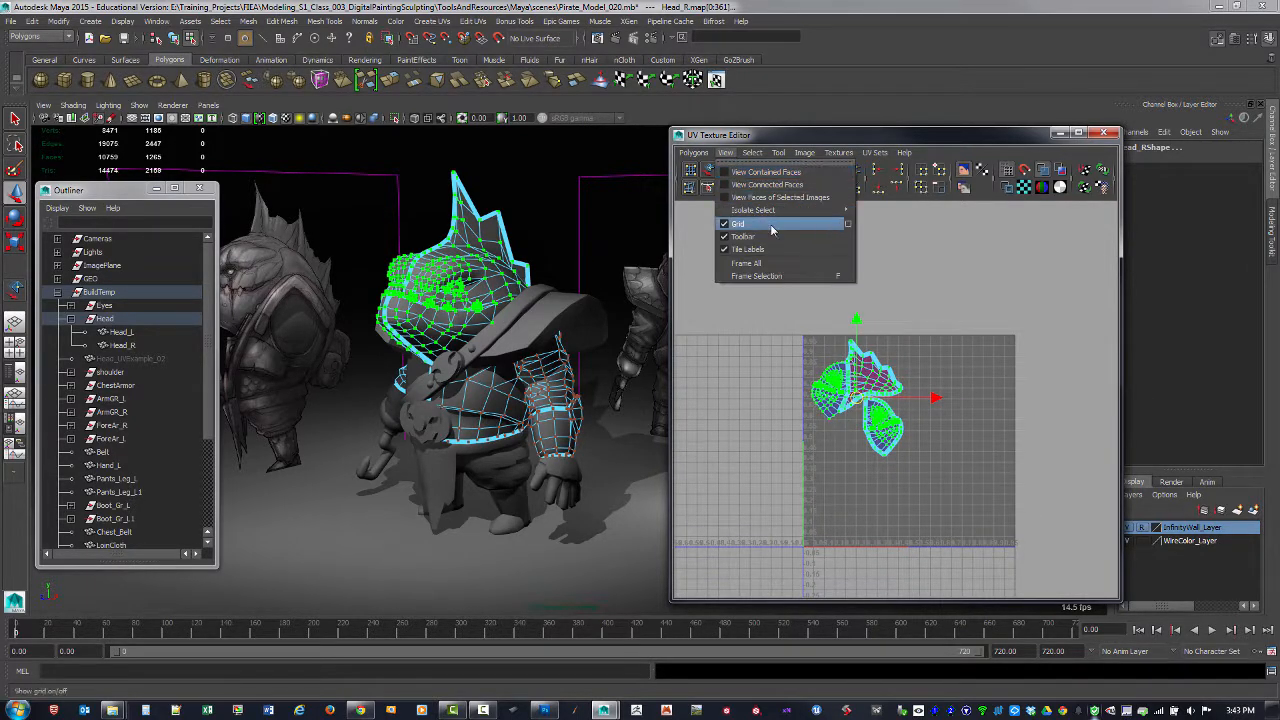
pyautogui.click(849, 224)
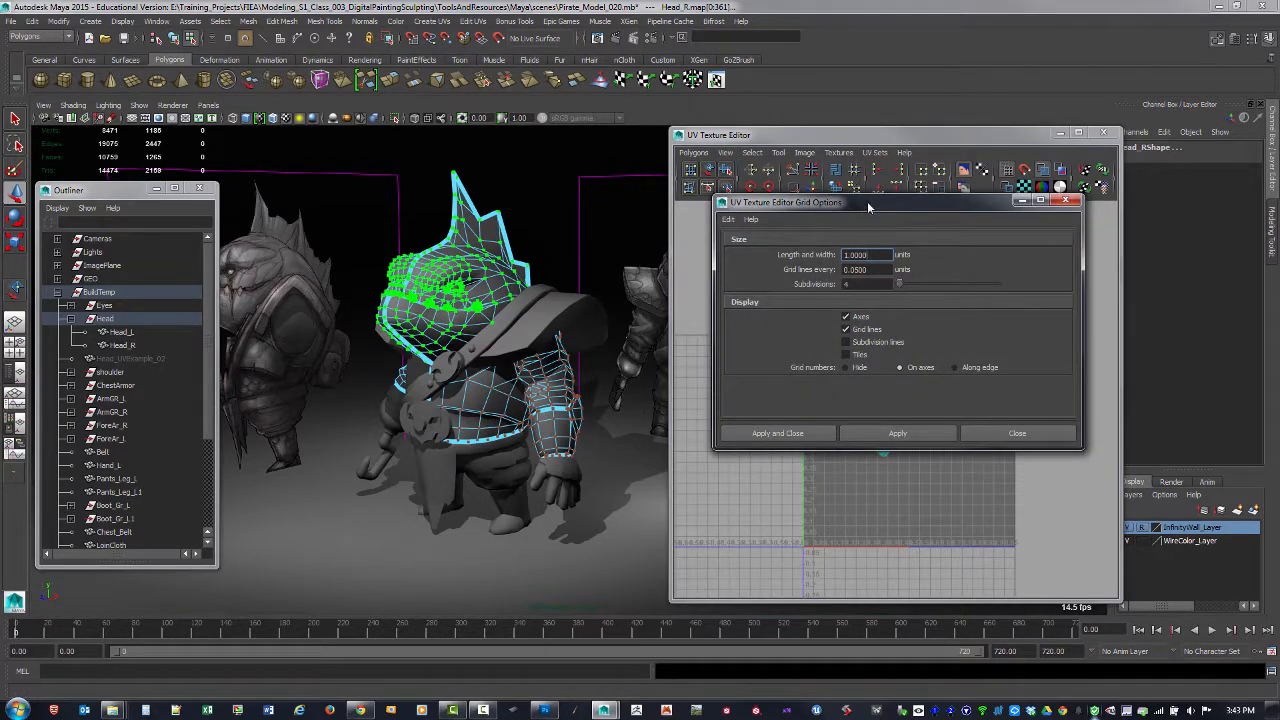
pyautogui.moveTo(868, 207); pyautogui.dragTo(484, 175)
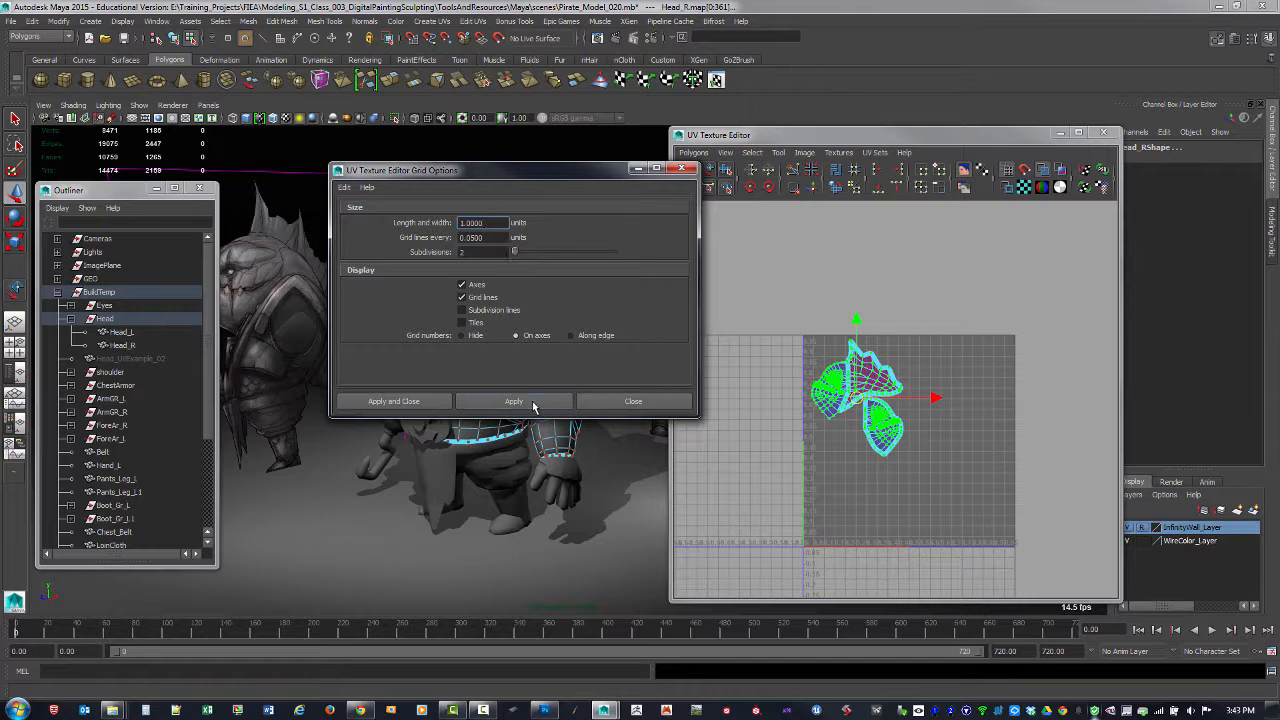
pyautogui.click(487, 311)
pyautogui.click(503, 400)
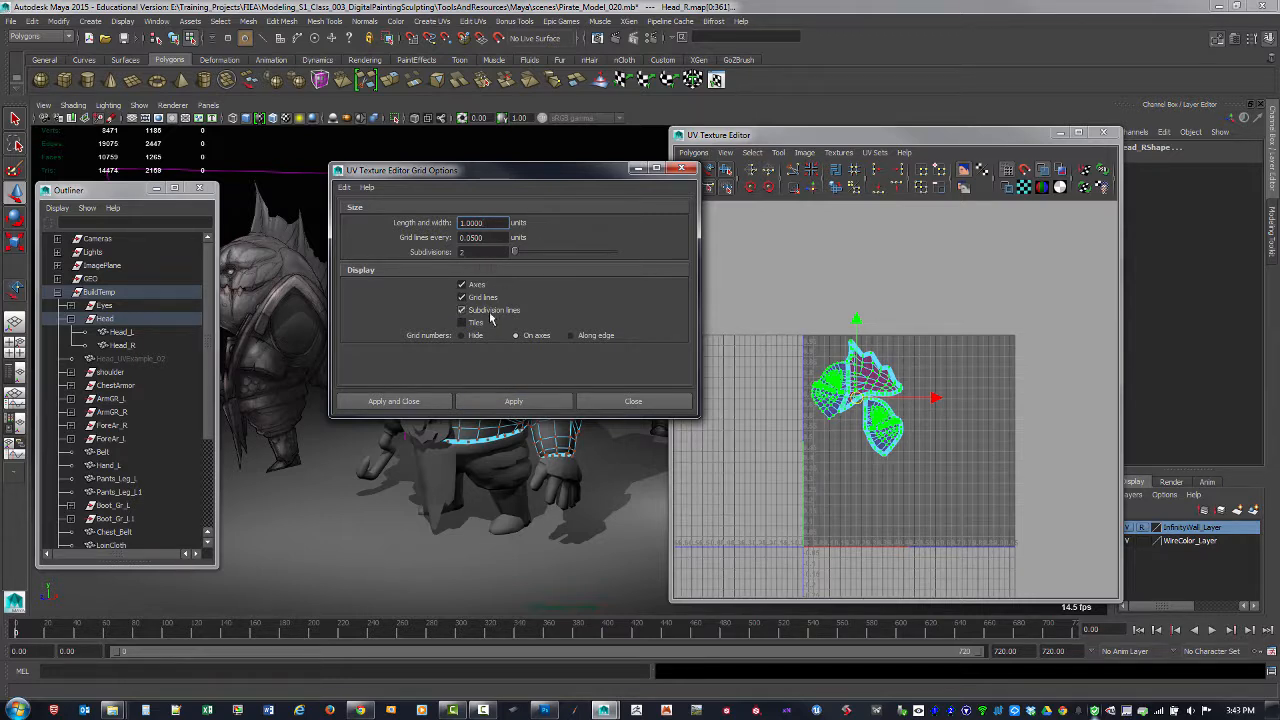
# Step: Turn off the subdivision lines and try UV grid line spacings of 1 and 0.5 units
pyautogui.click(496, 238)
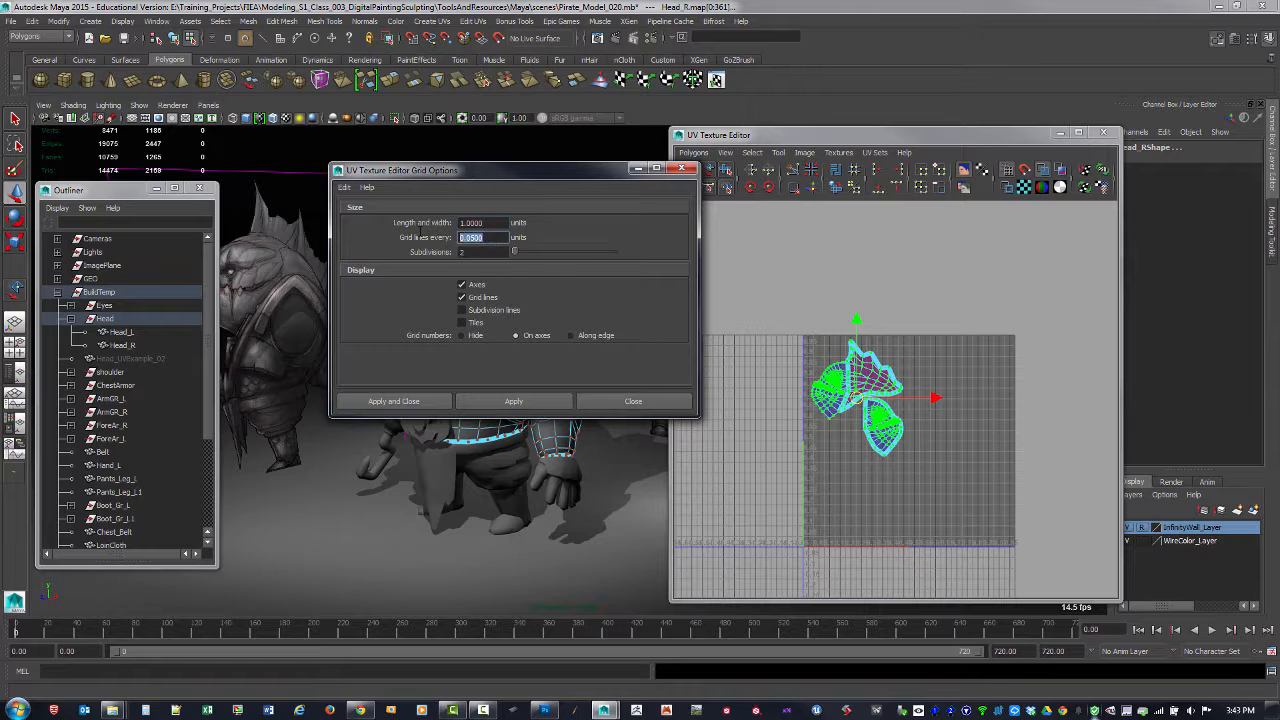
pyautogui.write('.')
pyautogui.press('Return')
pyautogui.click(557, 402)
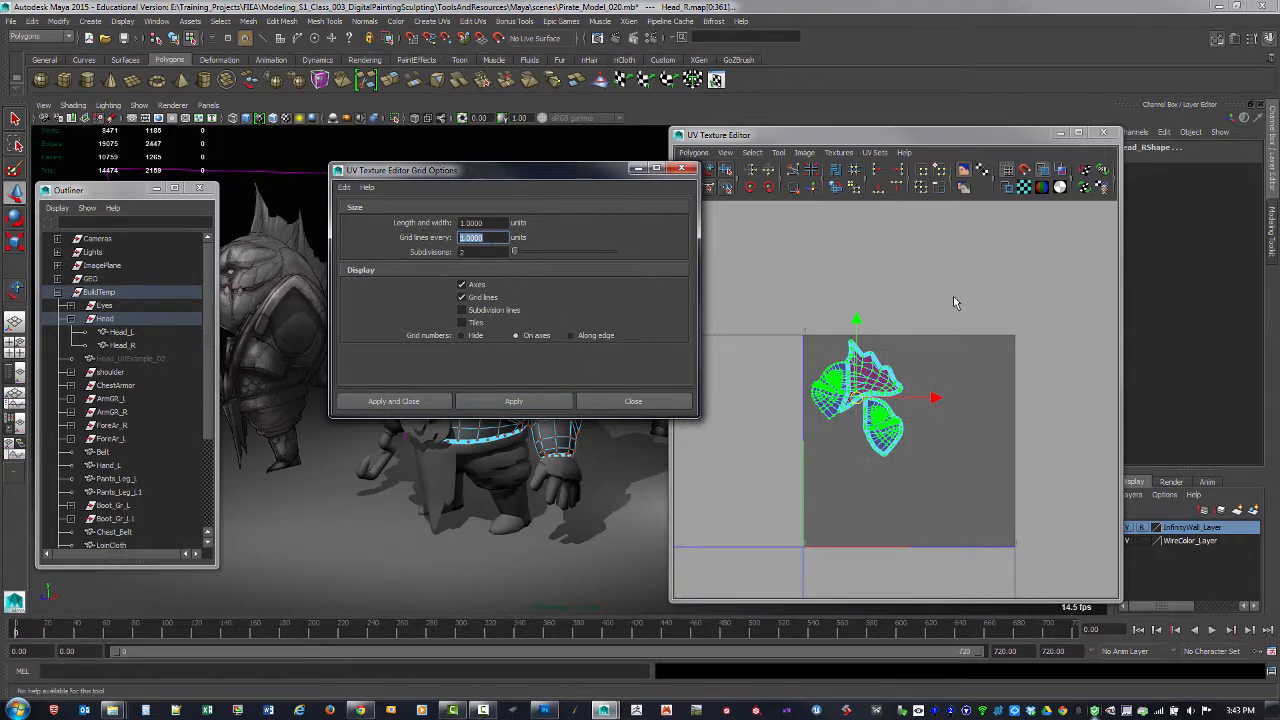
pyautogui.press('BackSpace')
pyautogui.press('Return')
pyautogui.click(561, 398)
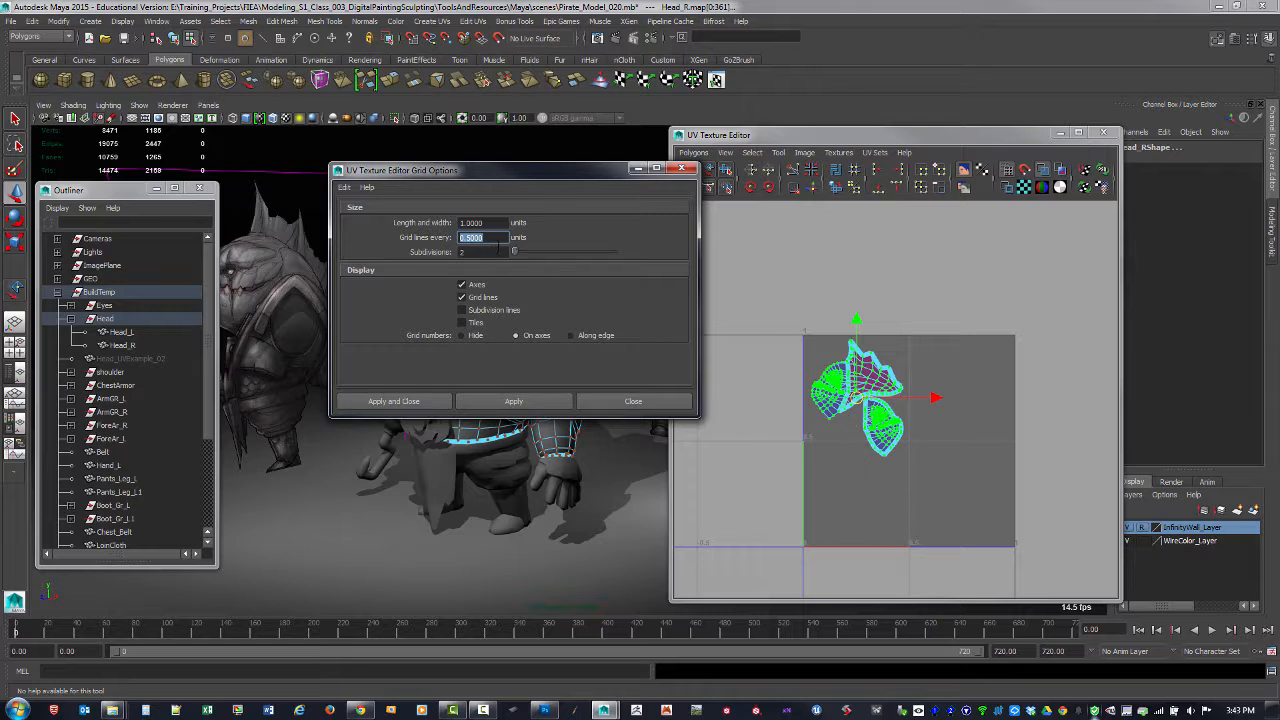
# Step: Try a UV grid line spacing of 0.75 units
pyautogui.write('0.7')
pyautogui.press('Return')
pyautogui.write('1')
pyautogui.write('75')
pyautogui.press('Return')
pyautogui.keyDown('alt'); pyautogui.moveTo(898, 443); pyautogui.dragTo(926, 441, button='middle'); pyautogui.keyUp('alt')
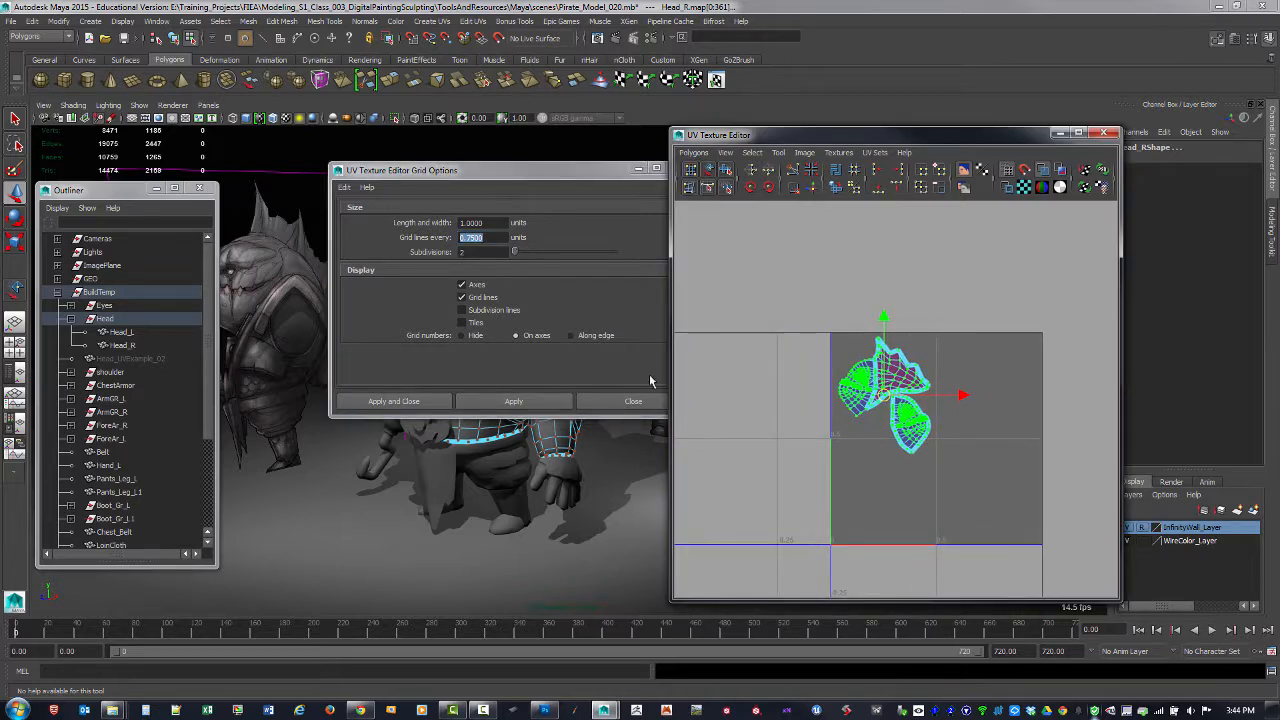
# Step: Set the UV grid lines to every 0.25 units and compare the head shells with the quarter divisions
pyautogui.click(500, 268)
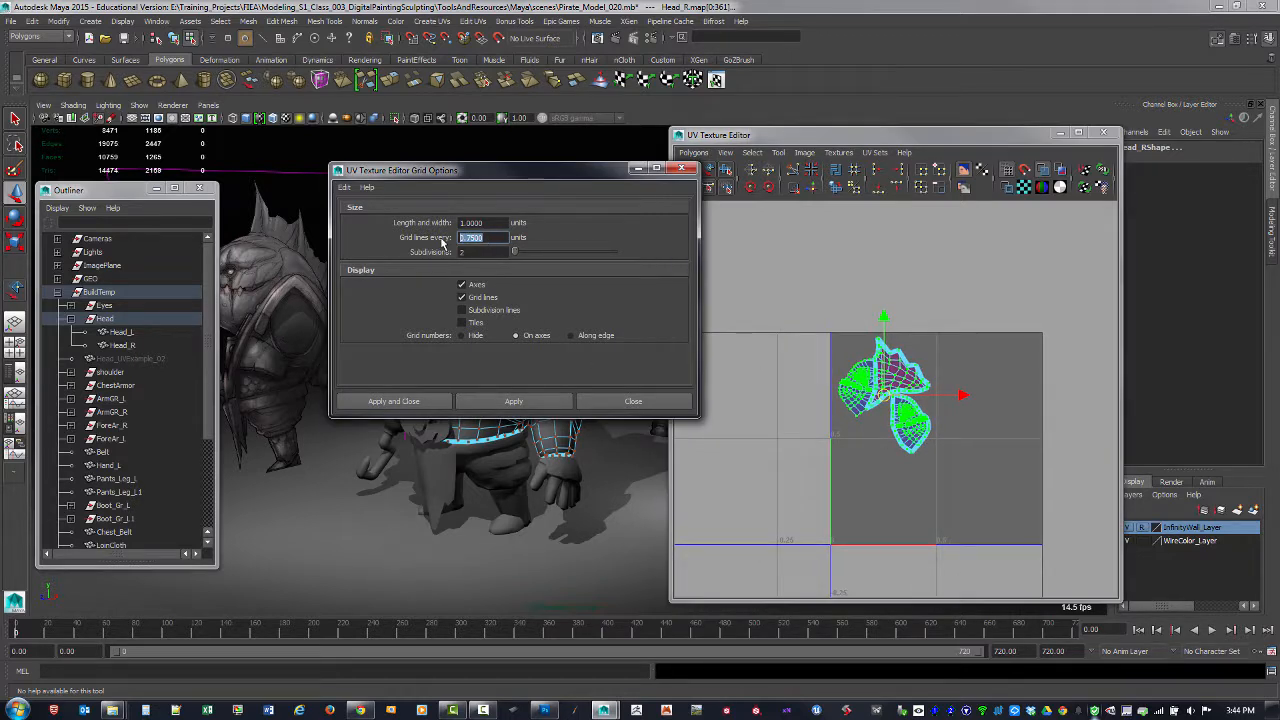
pyautogui.press('BackSpace')
pyautogui.write('0.25')
pyautogui.press('Return')
pyautogui.click(554, 401)
pyautogui.keyDown('alt'); pyautogui.moveTo(986, 469); pyautogui.dragTo(968, 473, button='middle'); pyautogui.keyUp('alt')
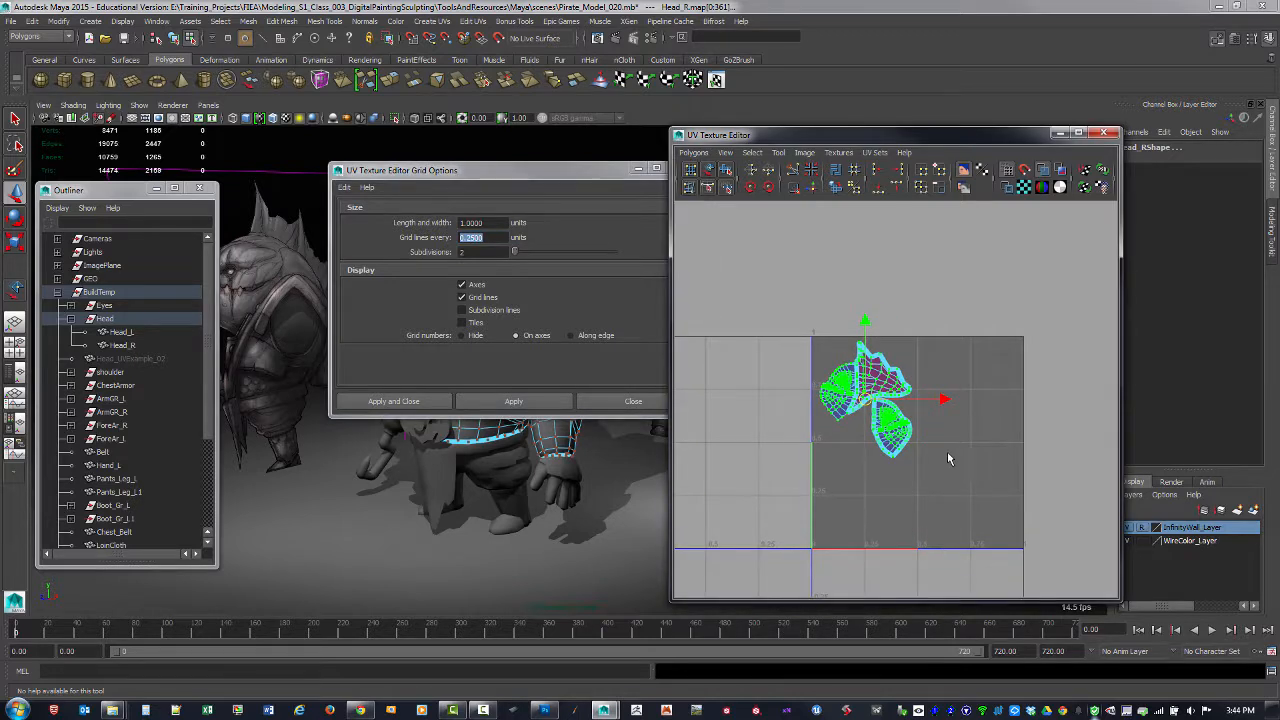
pyautogui.scroll(2, 948, 453)
# Step: Try a UV grid line spacing of 0.33 units
pyautogui.moveTo(494, 239); pyautogui.dragTo(425, 239)
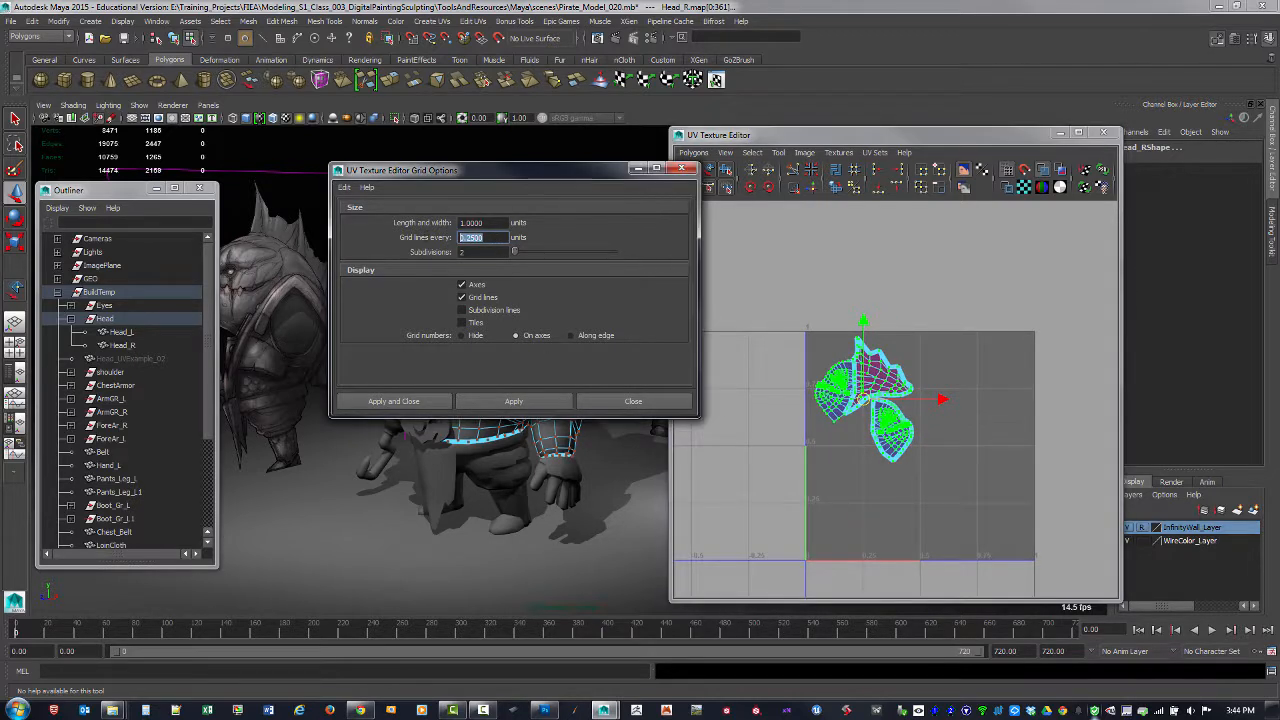
pyautogui.write('.33')
pyautogui.press('Return')
pyautogui.click(513, 401)
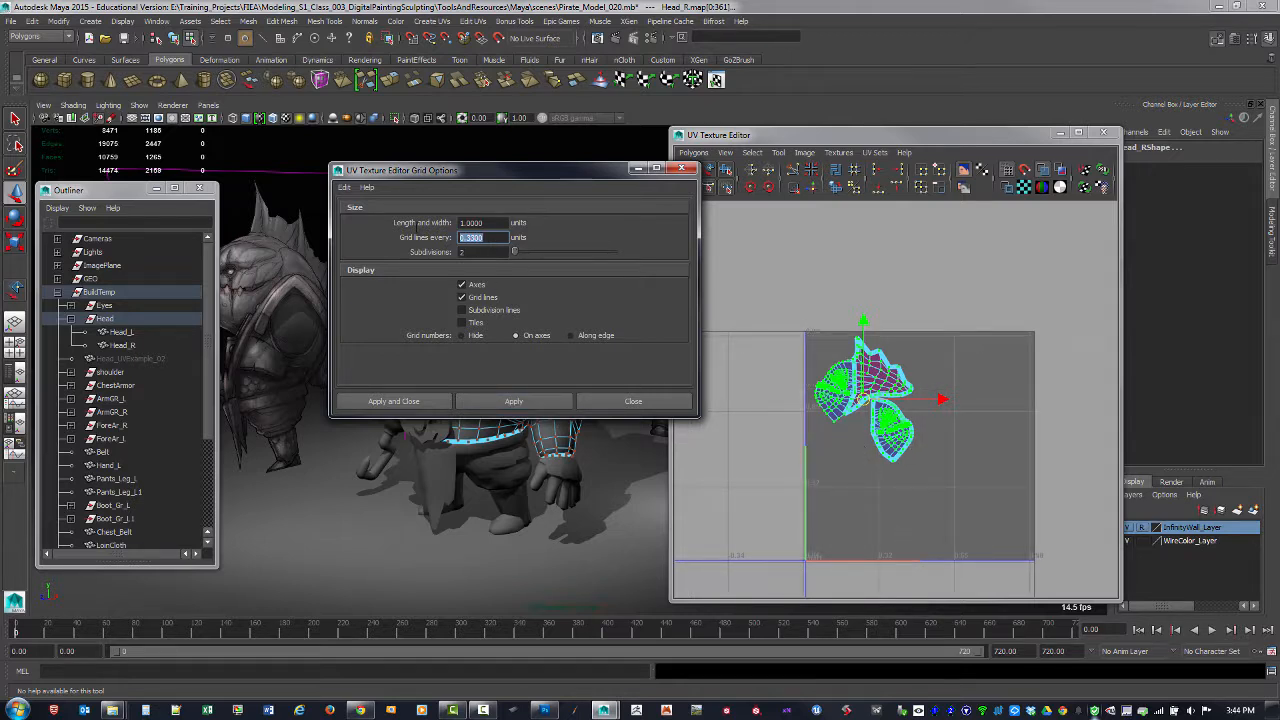
# Step: Set the UV grid lines back to every 0.25 units
pyautogui.write('.25')
pyautogui.press('Return')
pyautogui.click(512, 401)
# Step: Set the UV grid lines to every 0.5 units so the tile is divided into four quarters
pyautogui.write('.')
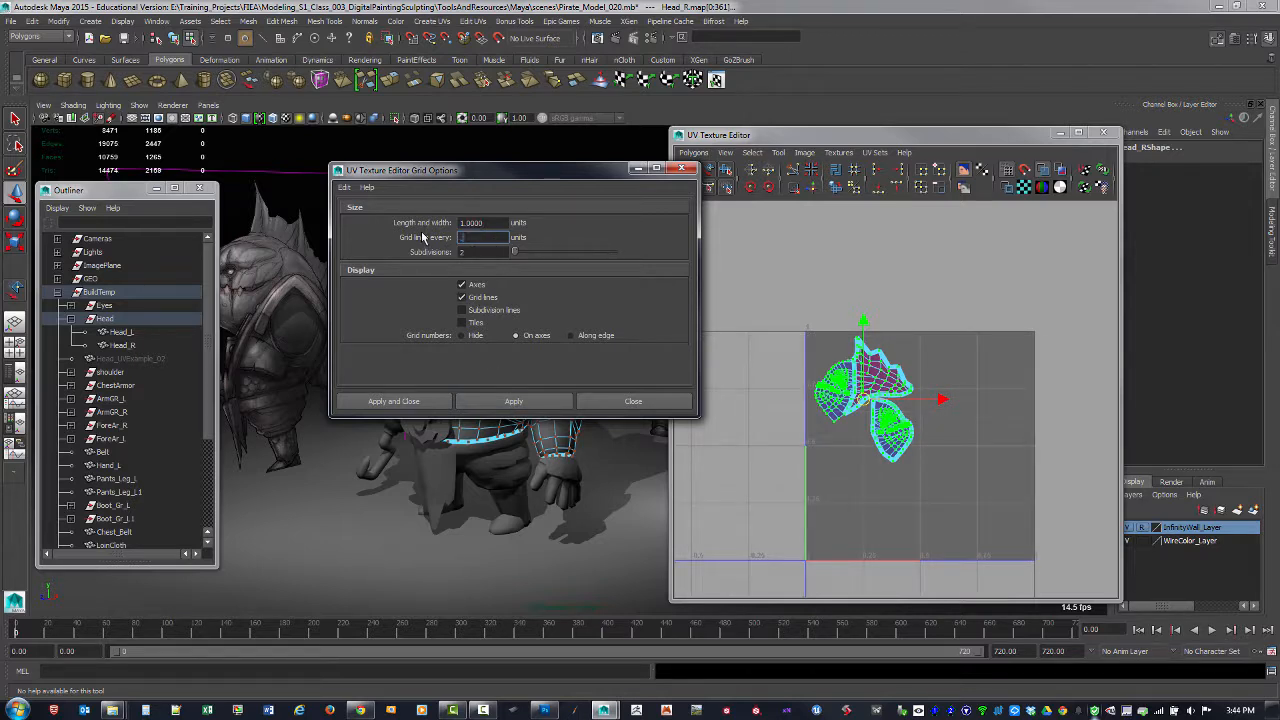
pyautogui.write('5')
pyautogui.press('Return')
pyautogui.click(540, 402)
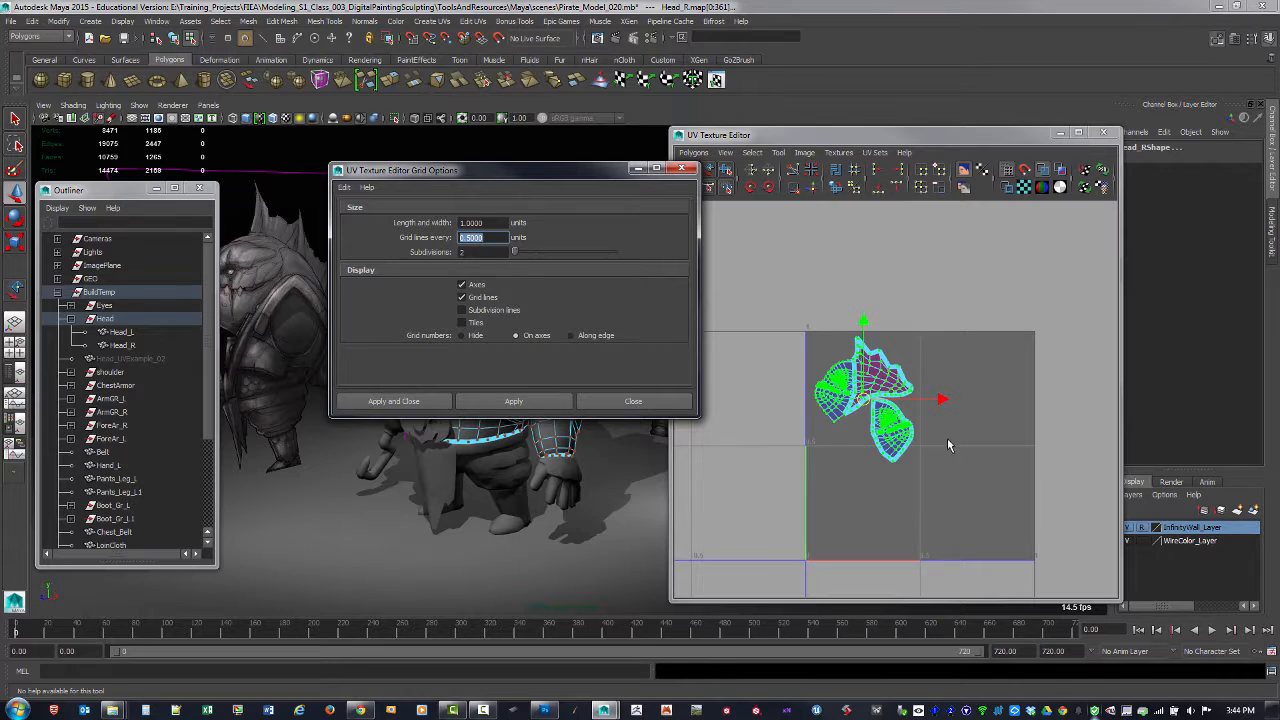
# Step: Fit the head UV shells inside the upper-left quarter of the 0–1 tile
pyautogui.keyDown('alt'); pyautogui.moveTo(948, 440); pyautogui.dragTo(963, 443, button='middle'); pyautogui.keyUp('alt')
pyautogui.keyDown('alt'); pyautogui.moveTo(910, 422); pyautogui.dragTo(969, 457, button='right'); pyautogui.keyUp('alt')
pyautogui.keyDown('alt'); pyautogui.moveTo(969, 457); pyautogui.dragTo(865, 397, button='middle'); pyautogui.keyUp('alt')
pyautogui.keyDown('alt'); pyautogui.moveTo(865, 397); pyautogui.dragTo(874, 402, button='right'); pyautogui.keyUp('alt')
pyautogui.moveTo(838, 392)
pyautogui.mouseDown()
pyautogui.moveTo(833, 377)
pyautogui.moveTo(835, 393)
pyautogui.mouseUp()
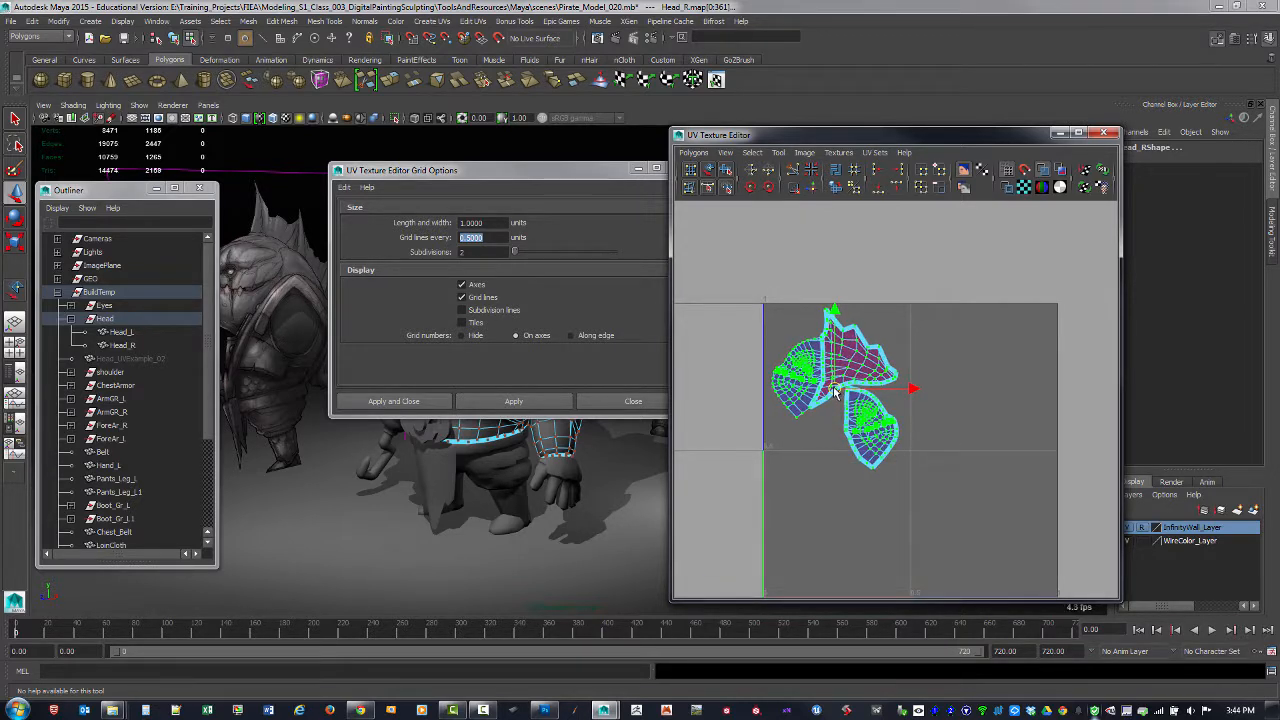
pyautogui.scroll(2, 835, 393)
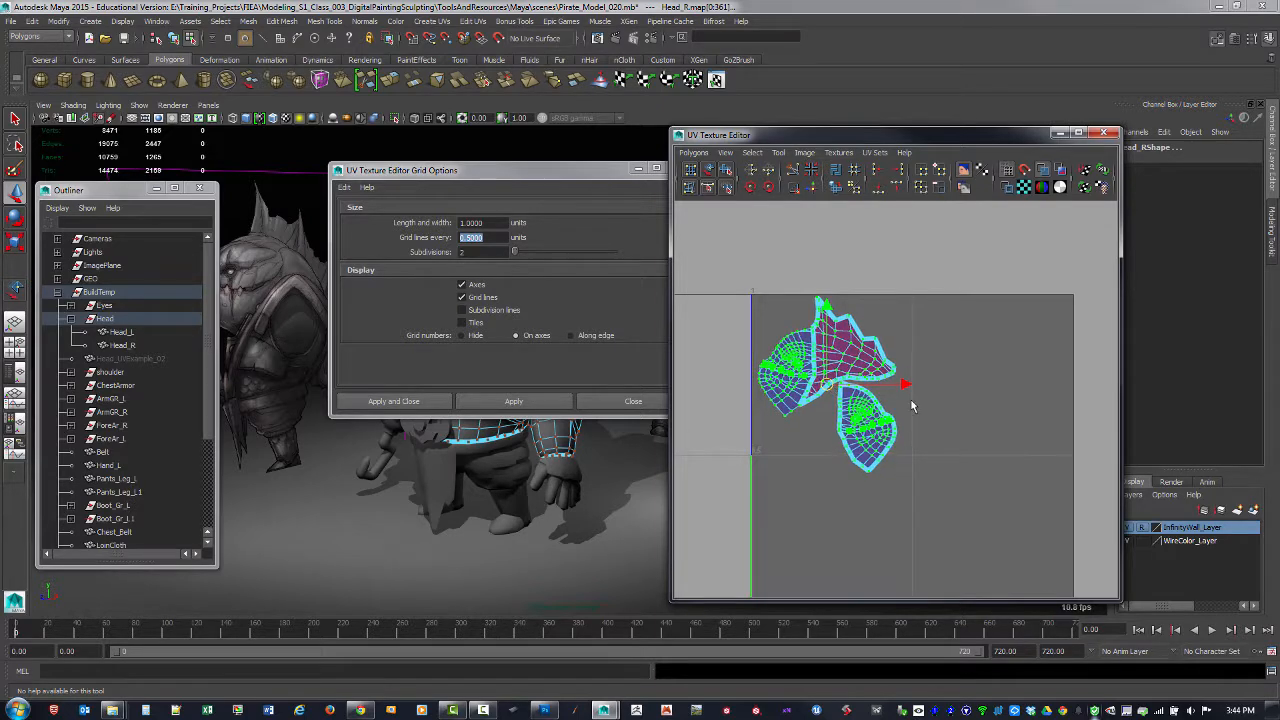
# Step: Move the chest armor UV shell into the upper-right quarter of the tile and scale it down to fit
pyautogui.scroll(-4, 980, 404)
pyautogui.keyDown('alt'); pyautogui.moveTo(977, 442); pyautogui.dragTo(982, 475, button='right'); pyautogui.keyUp('alt')
pyautogui.keyDown('alt'); pyautogui.moveTo(982, 475); pyautogui.dragTo(925, 431, button='middle'); pyautogui.keyUp('alt')
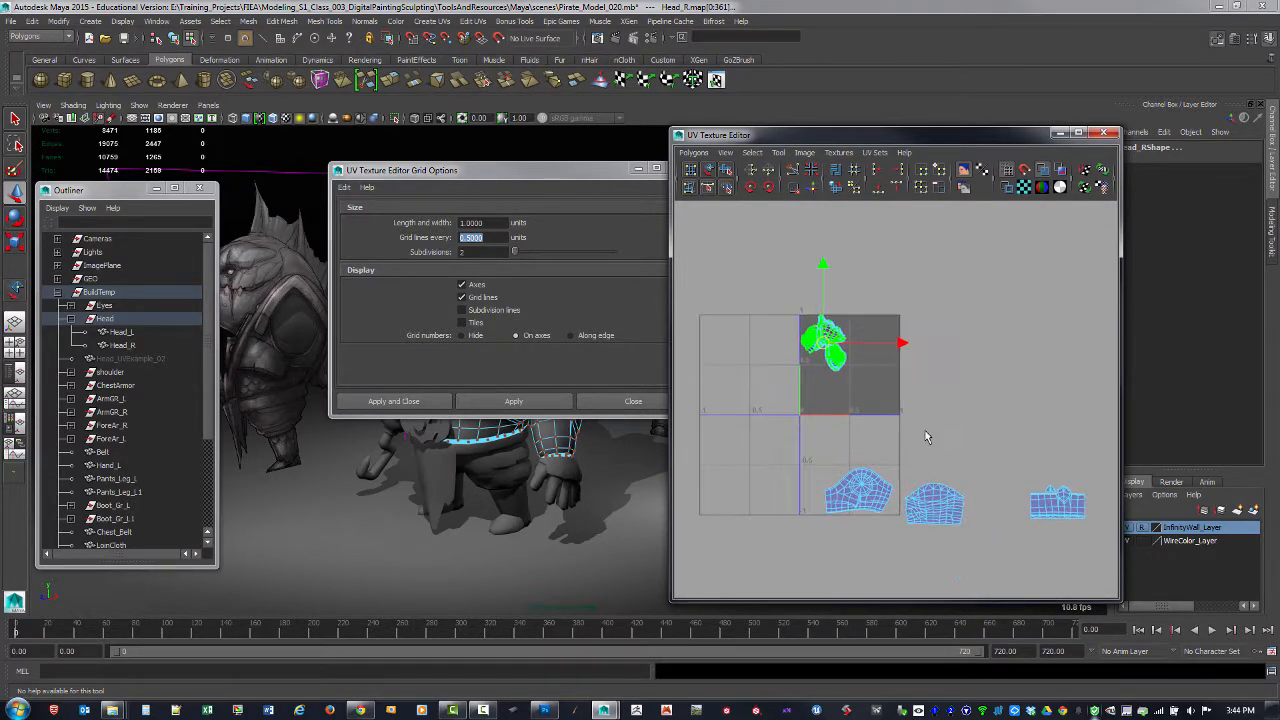
pyautogui.moveTo(896, 540); pyautogui.dragTo(862, 293)
pyautogui.scroll(3, 831, 360)
pyautogui.press('r')
pyautogui.press('w')
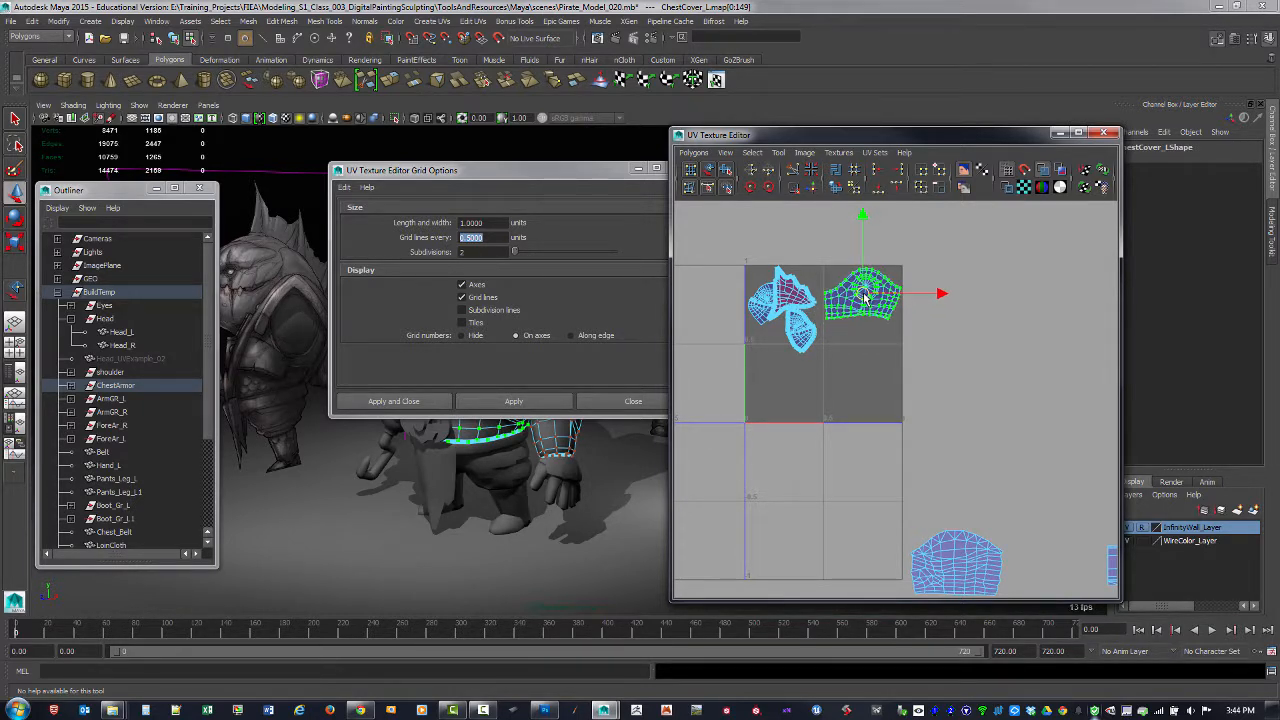
# Step: Move the upper arm UV shell directly below the chest armor shell and scale it to half the tile's width
pyautogui.scroll(-1, 902, 475)
pyautogui.click(975, 556)
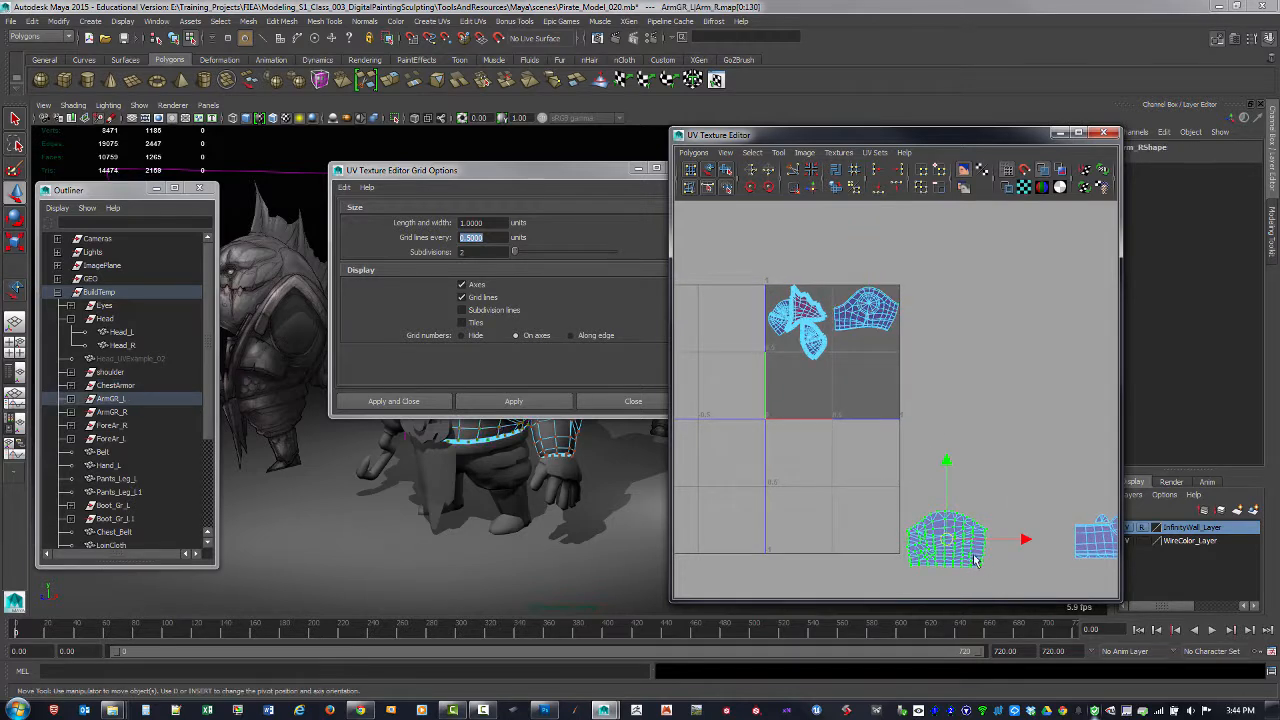
pyautogui.moveTo(945, 540); pyautogui.dragTo(869, 340)
pyautogui.press('w')
pyautogui.scroll(-1, 1000, 453)
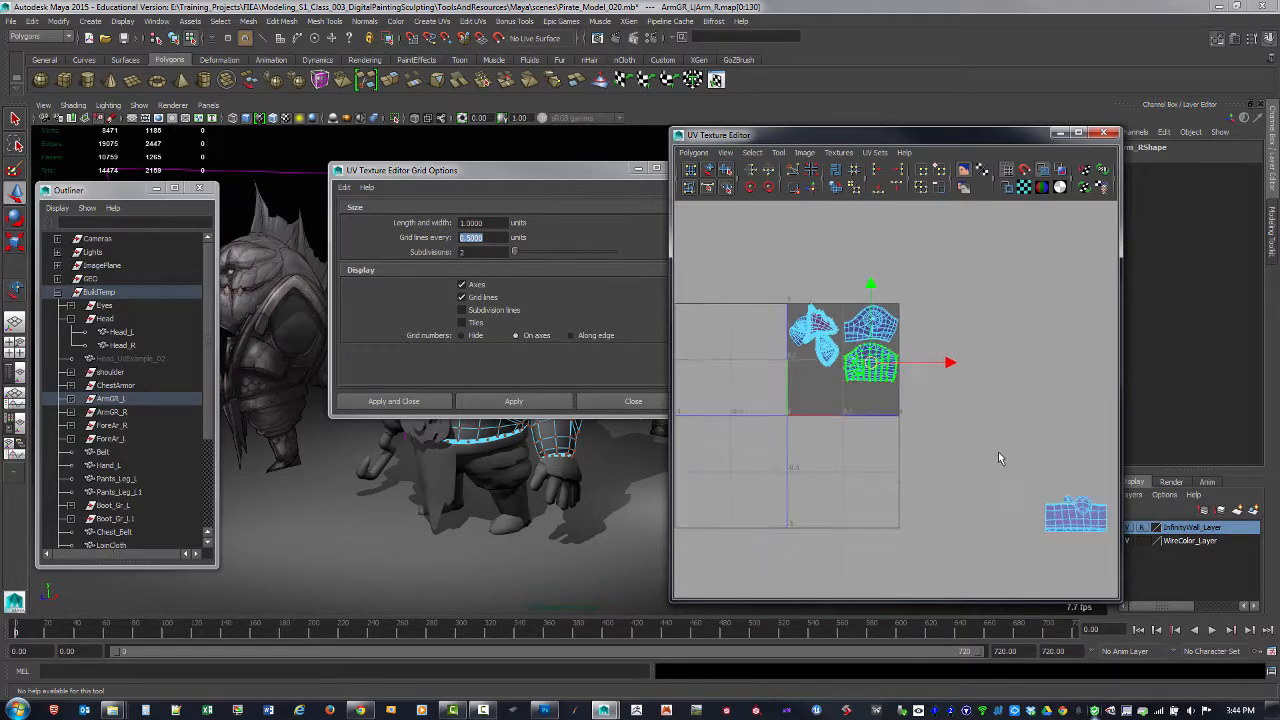
# Step: Move the forearm UV shell into the lower-right corner of the tile and scale it down to fit below the upper arm shell
pyautogui.keyDown('alt'); pyautogui.moveTo(999, 456); pyautogui.dragTo(968, 456, button='middle'); pyautogui.keyUp('alt')
pyautogui.click(1012, 507)
pyautogui.moveTo(1012, 507); pyautogui.dragTo(810, 390)
pyautogui.keyDown('alt'); pyautogui.moveTo(810, 393); pyautogui.dragTo(928, 448, button='middle'); pyautogui.keyUp('alt')
pyautogui.scroll(2, 928, 448)
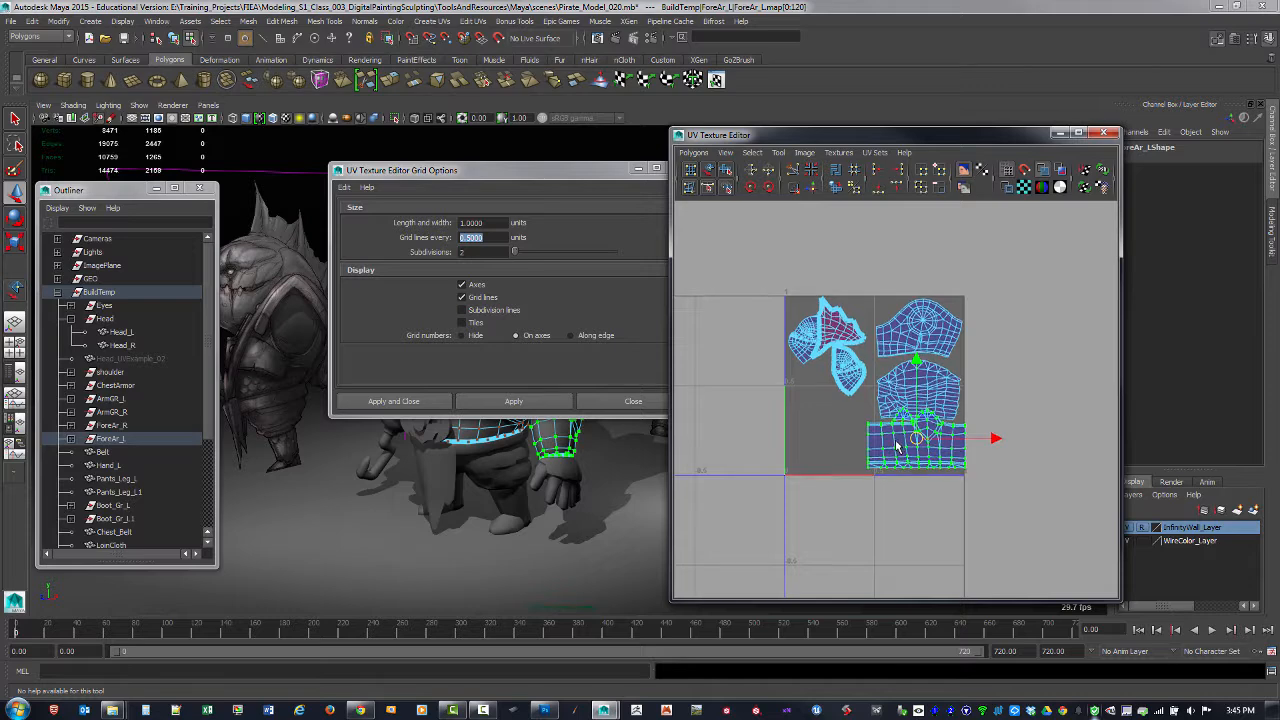
pyautogui.press('r')
pyautogui.moveTo(919, 439)
pyautogui.mouseDown()
pyautogui.moveTo(907, 441)
pyautogui.moveTo(922, 445)
pyautogui.mouseUp()
pyautogui.press('w')
pyautogui.scroll(1, 882, 373)
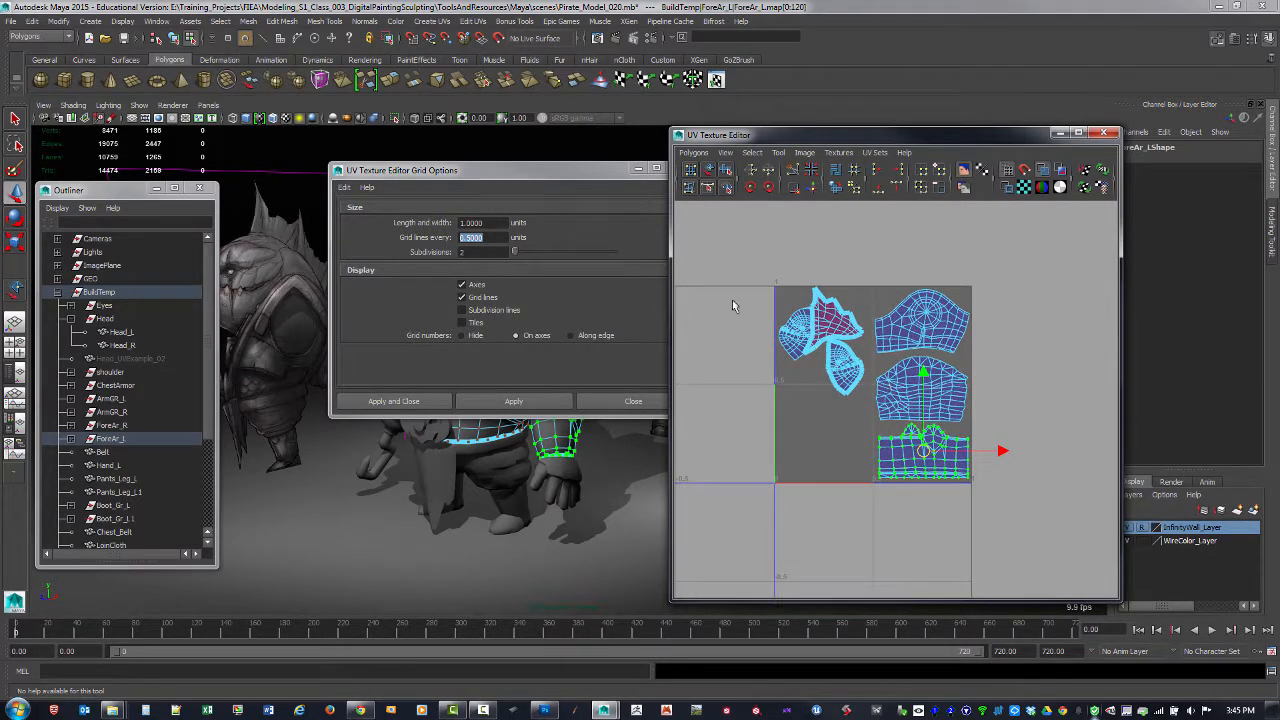
# Step: Move the upper arm shell into the lower-left quarter and lower the chest armor shell to just above the forearm shell
pyautogui.click(708, 169)
pyautogui.moveTo(928, 392); pyautogui.dragTo(830, 450)
pyautogui.moveTo(922, 330); pyautogui.dragTo(922, 400)
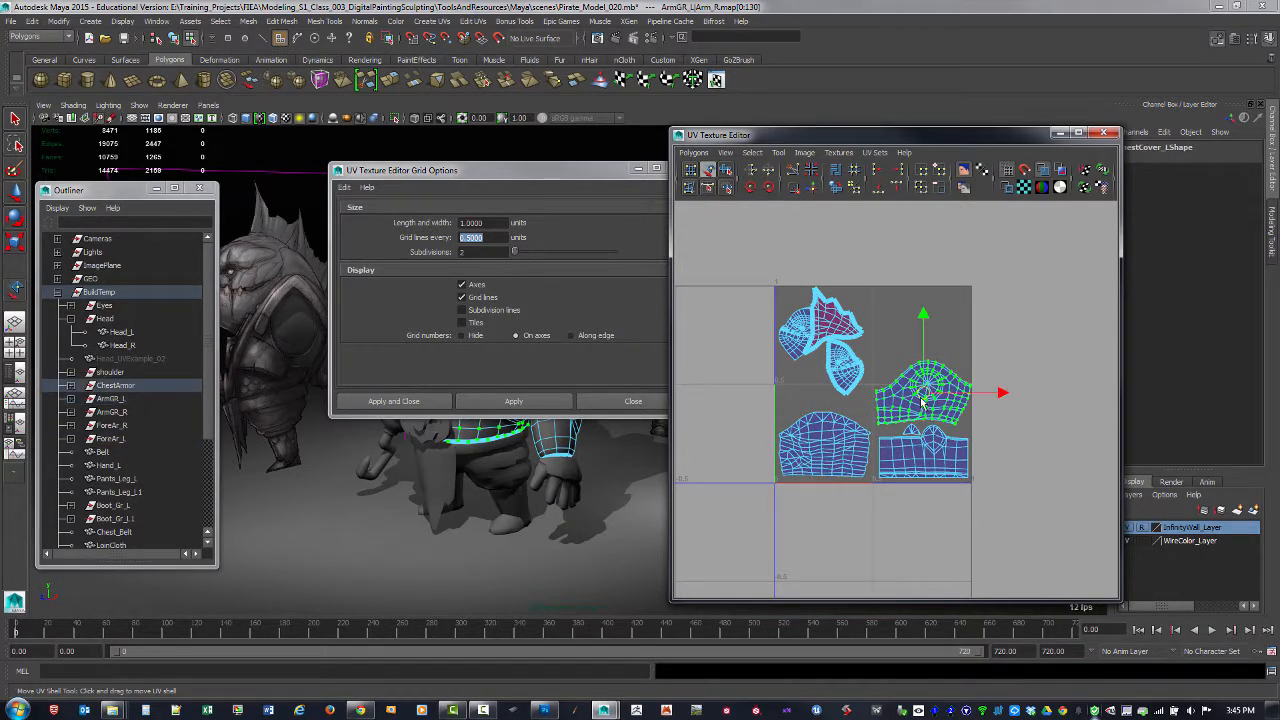
# Step: Move the Head_R UV shell up over the crest, lining up its facial features with the face of the Head_L shell
pyautogui.click(845, 385)
pyautogui.moveTo(845, 385); pyautogui.dragTo(812, 350)
pyautogui.scroll(3, 812, 350)
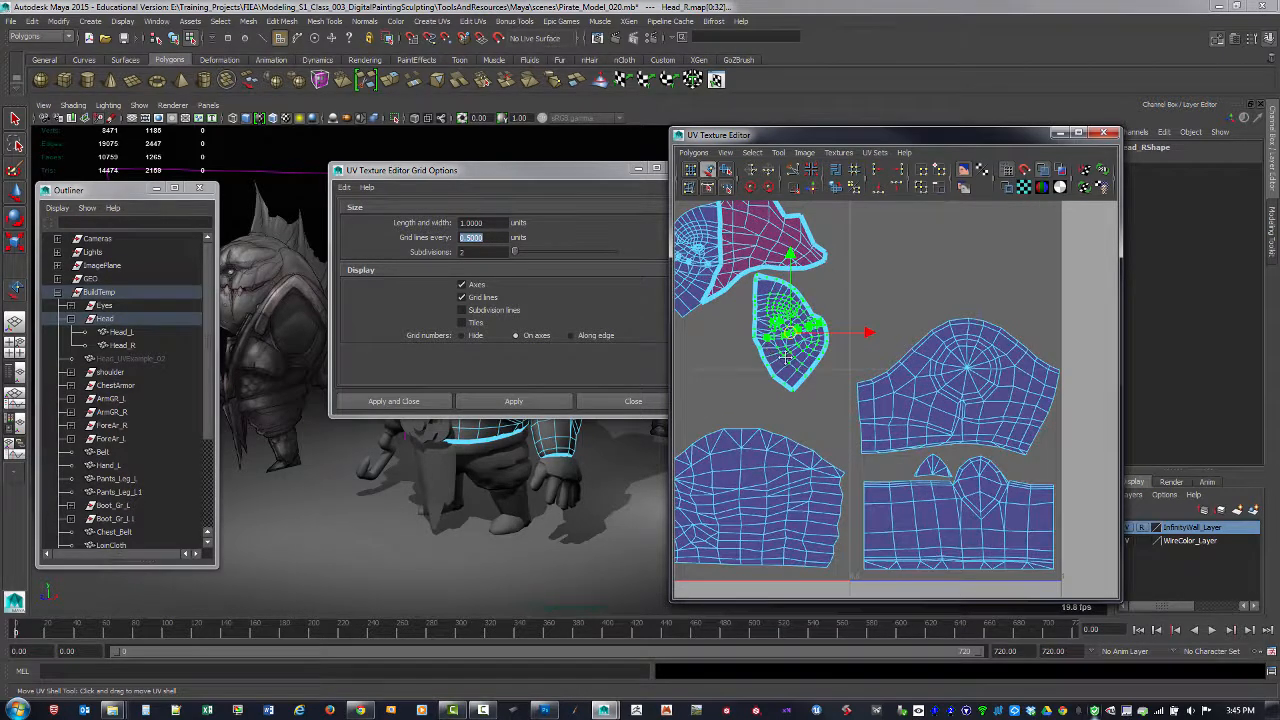
pyautogui.keyDown('alt'); pyautogui.moveTo(785, 358); pyautogui.dragTo(978, 492, button='middle'); pyautogui.keyUp('alt')
pyautogui.moveTo(985, 466); pyautogui.dragTo(931, 374)
pyautogui.hotkey('ctrl', 'z')
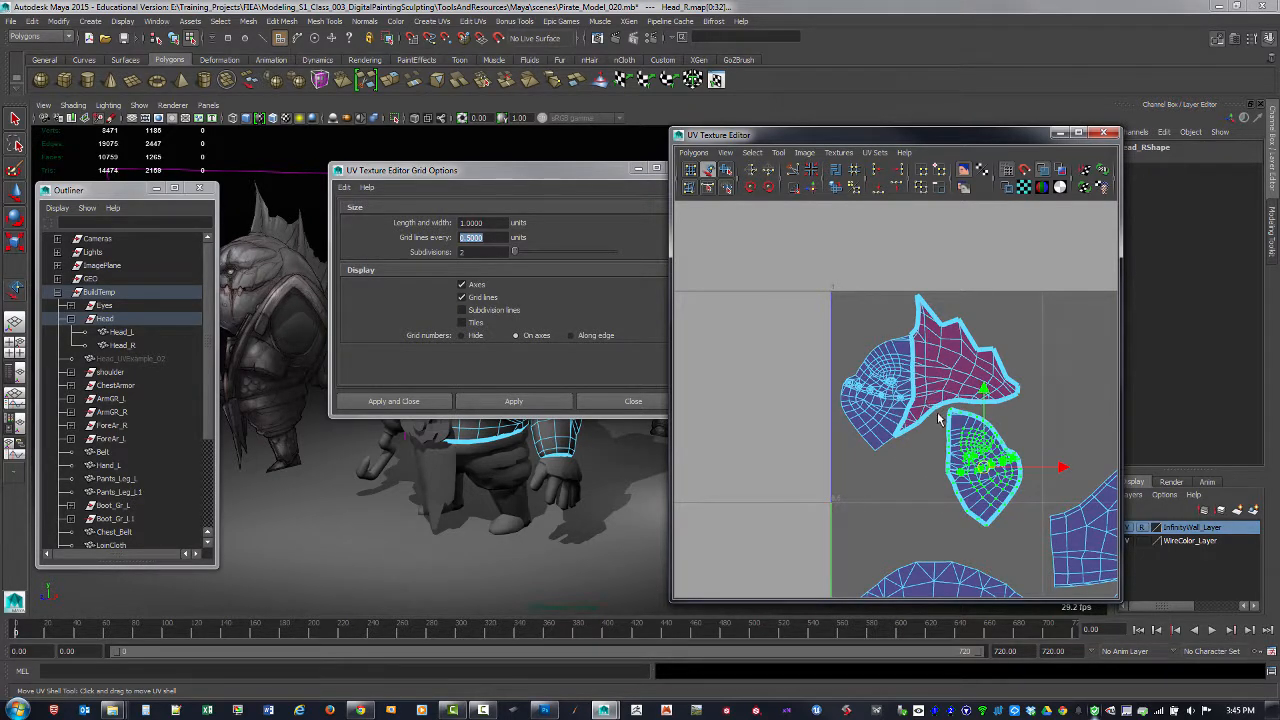
pyautogui.press('w')
pyautogui.moveTo(985, 478); pyautogui.dragTo(947, 419)
pyautogui.scroll(3, 983, 425)
pyautogui.keyDown('alt'); pyautogui.moveTo(981, 423); pyautogui.dragTo(971, 433, button='middle'); pyautogui.keyUp('alt')
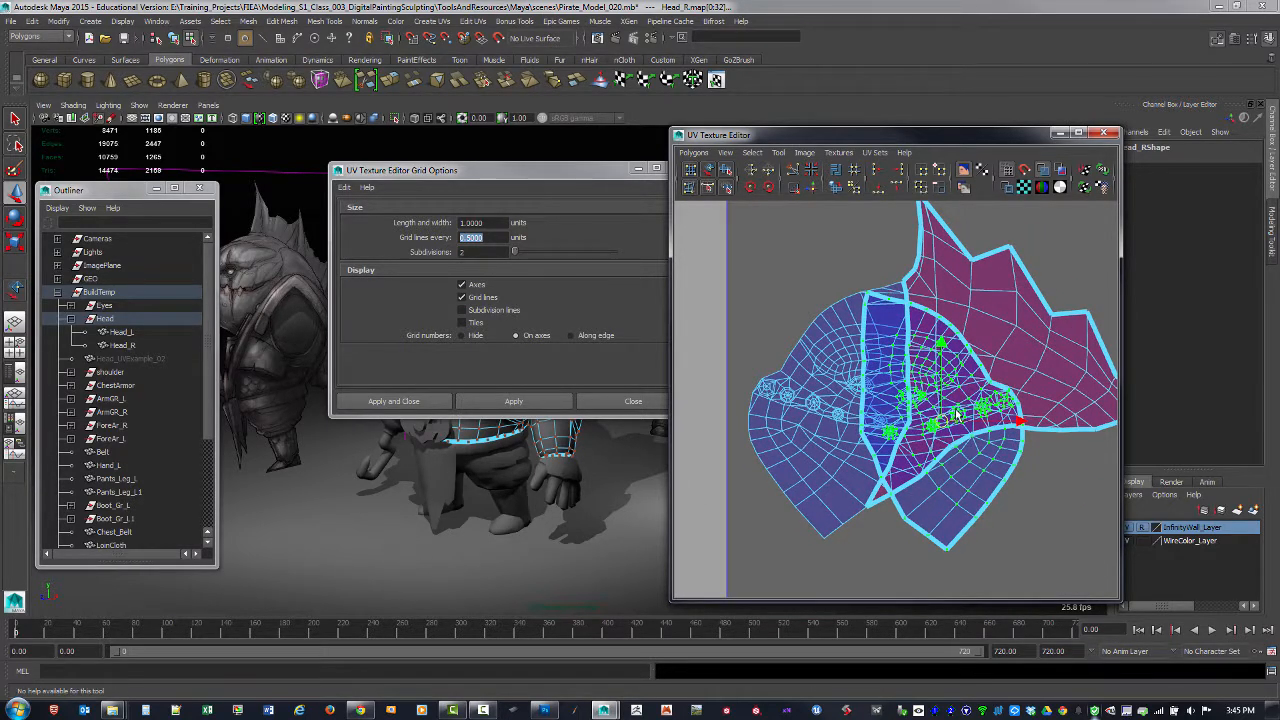
pyautogui.moveTo(958, 425); pyautogui.dragTo(977, 397)
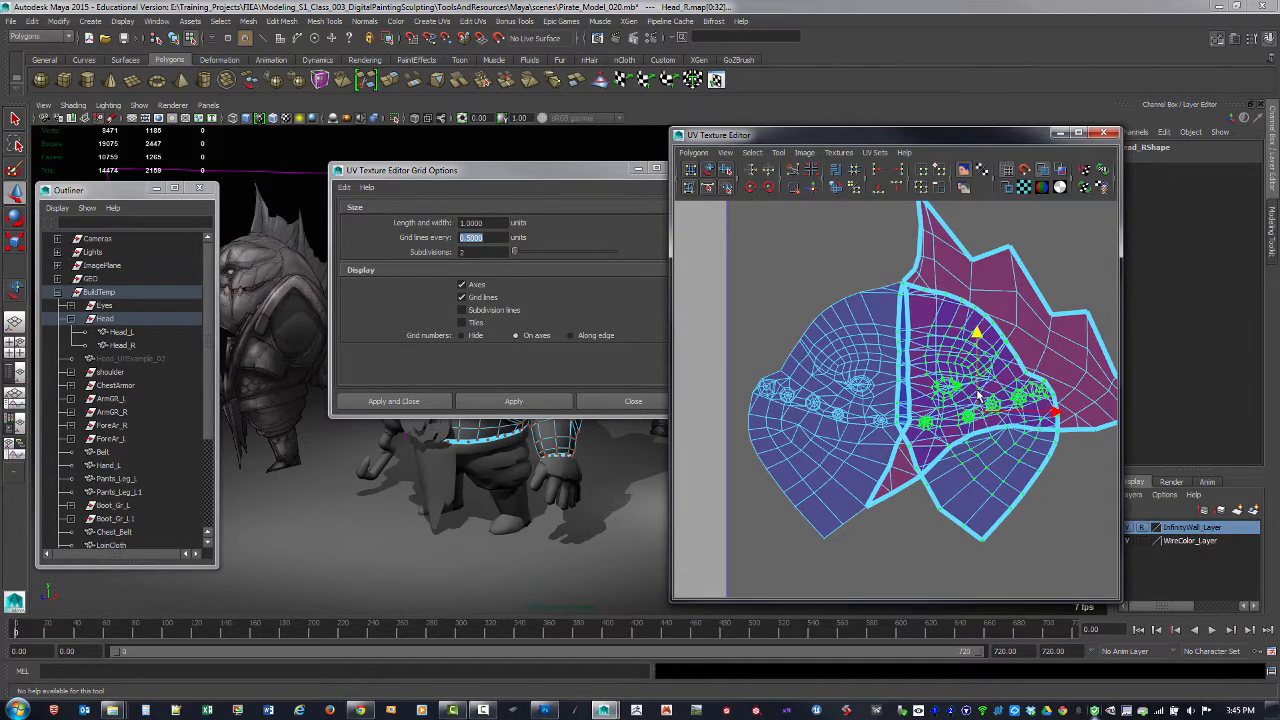
# Step: Move the Head_R UV shell horizontally off the crest so it sits just beyond the crest's right tip
pyautogui.scroll(-3, 996, 392)
pyautogui.keyDown('alt'); pyautogui.moveTo(996, 392); pyautogui.dragTo(862, 376, button='middle'); pyautogui.keyUp('alt')
pyautogui.moveTo(868, 385); pyautogui.dragTo(1014, 411)
pyautogui.scroll(-4, 870, 360)
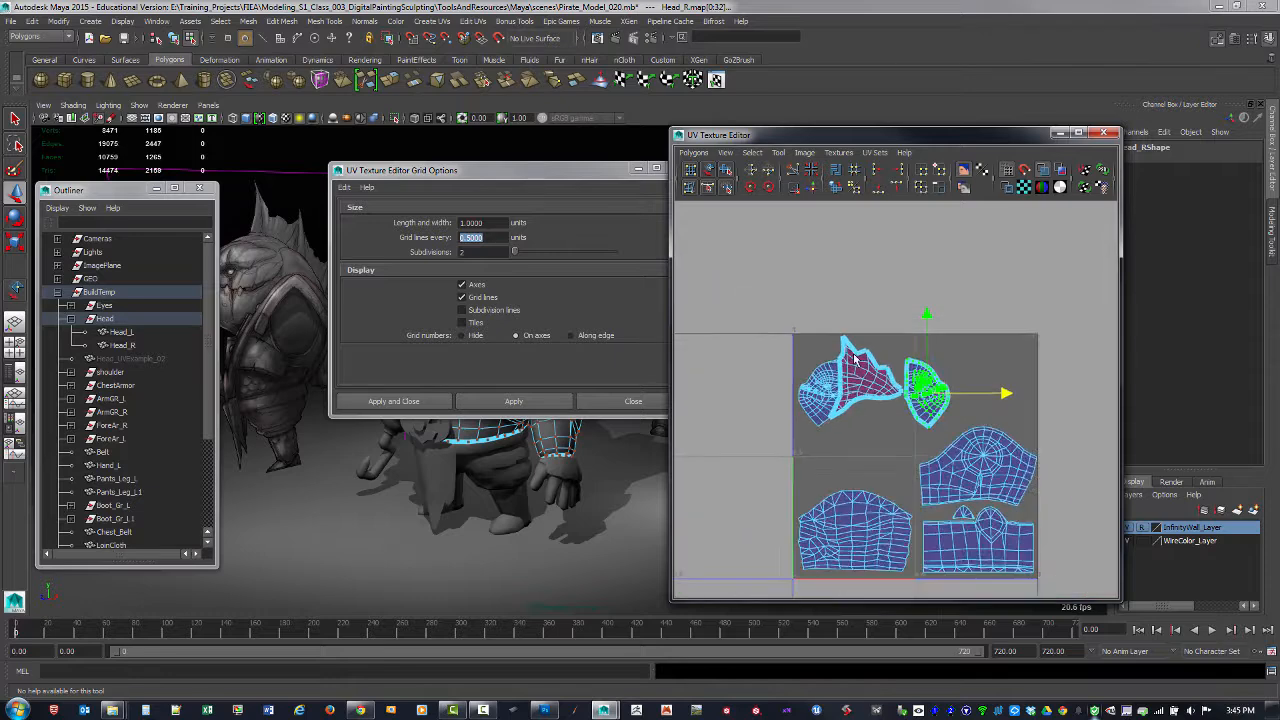
# Step: Scale both head UV shells up together and position them to span more of the tile's upper half
pyautogui.keyDown('shift'); pyautogui.moveTo(942, 436); pyautogui.dragTo(929, 426); pyautogui.keyUp('shift')
pyautogui.press('r')
pyautogui.moveTo(874, 377)
pyautogui.mouseDown()
pyautogui.moveTo(895, 376)
pyautogui.moveTo(870, 373)
pyautogui.moveTo(900, 391)
pyautogui.moveTo(885, 383)
pyautogui.mouseUp()
pyautogui.press('w')
pyautogui.press('r')
pyautogui.press('w')
pyautogui.click(867, 492)
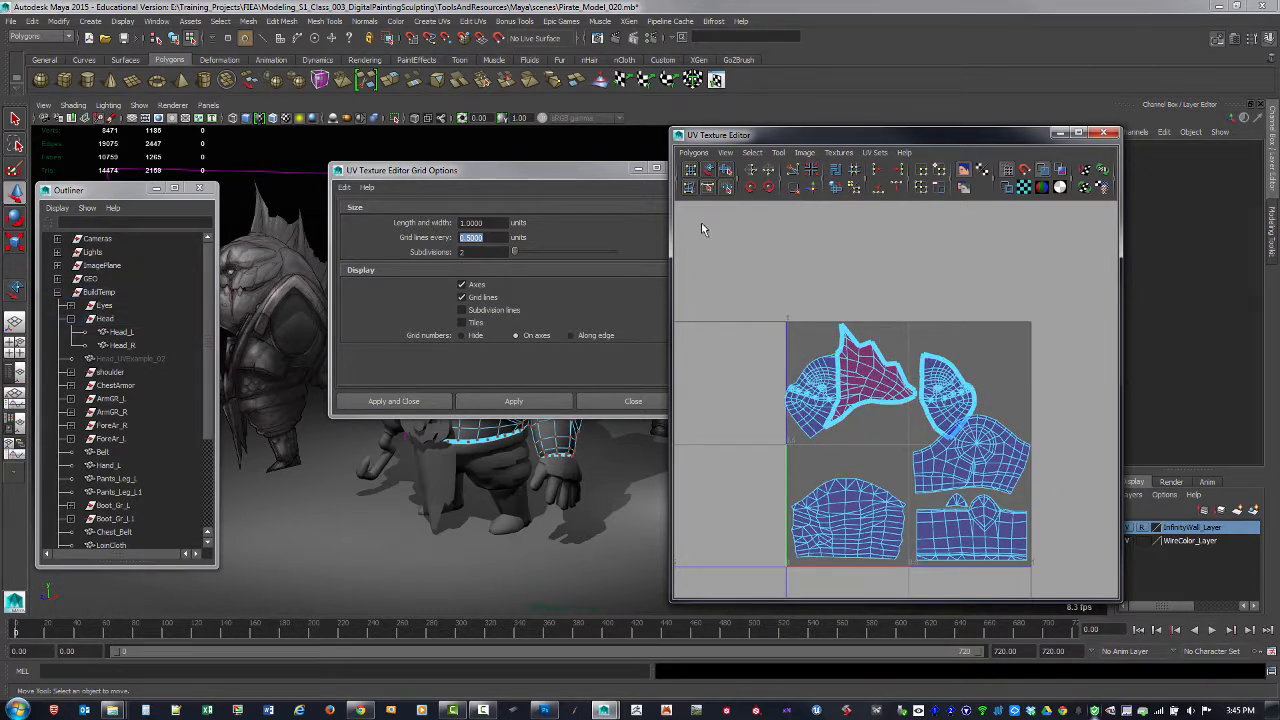
# Step: Park the upper arm shell outside the tile's upper-right corner and stack the chest armor and forearm shells below the Head_L shell
pyautogui.click(708, 170)
pyautogui.moveTo(841, 510); pyautogui.dragTo(1024, 339)
pyautogui.moveTo(996, 456); pyautogui.dragTo(872, 463)
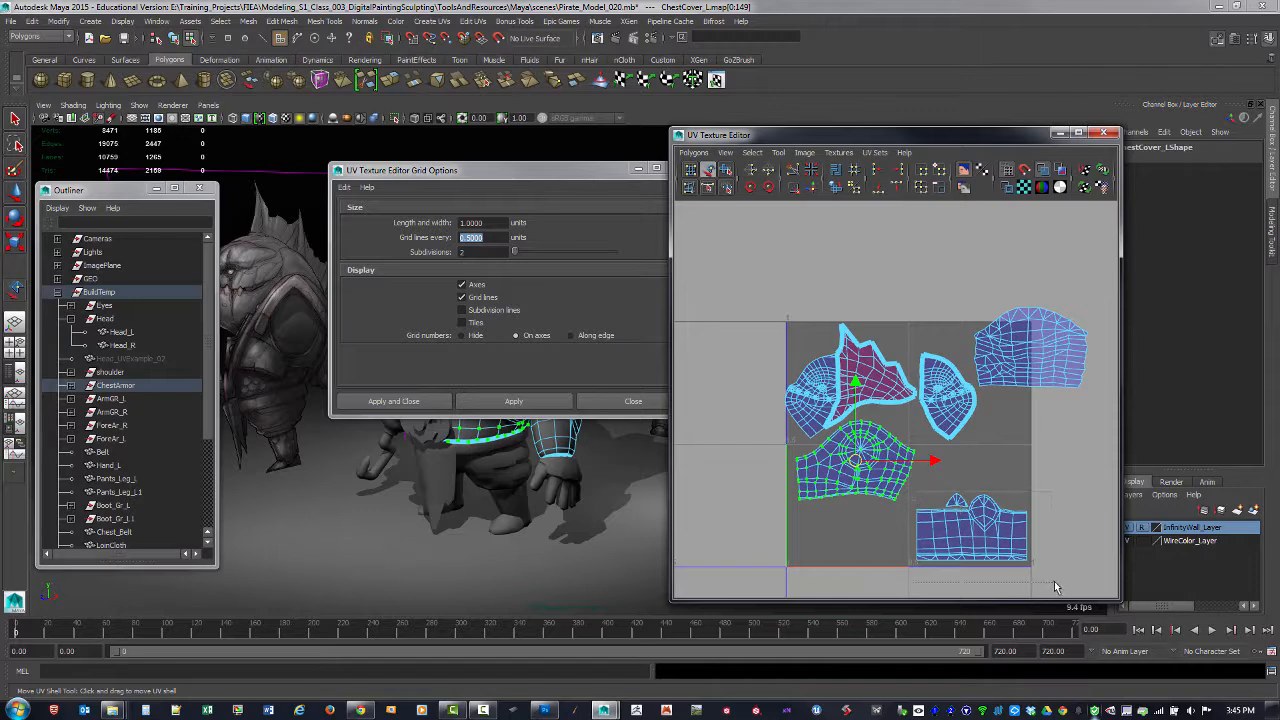
pyautogui.click(976, 530)
pyautogui.moveTo(976, 530); pyautogui.dragTo(854, 533)
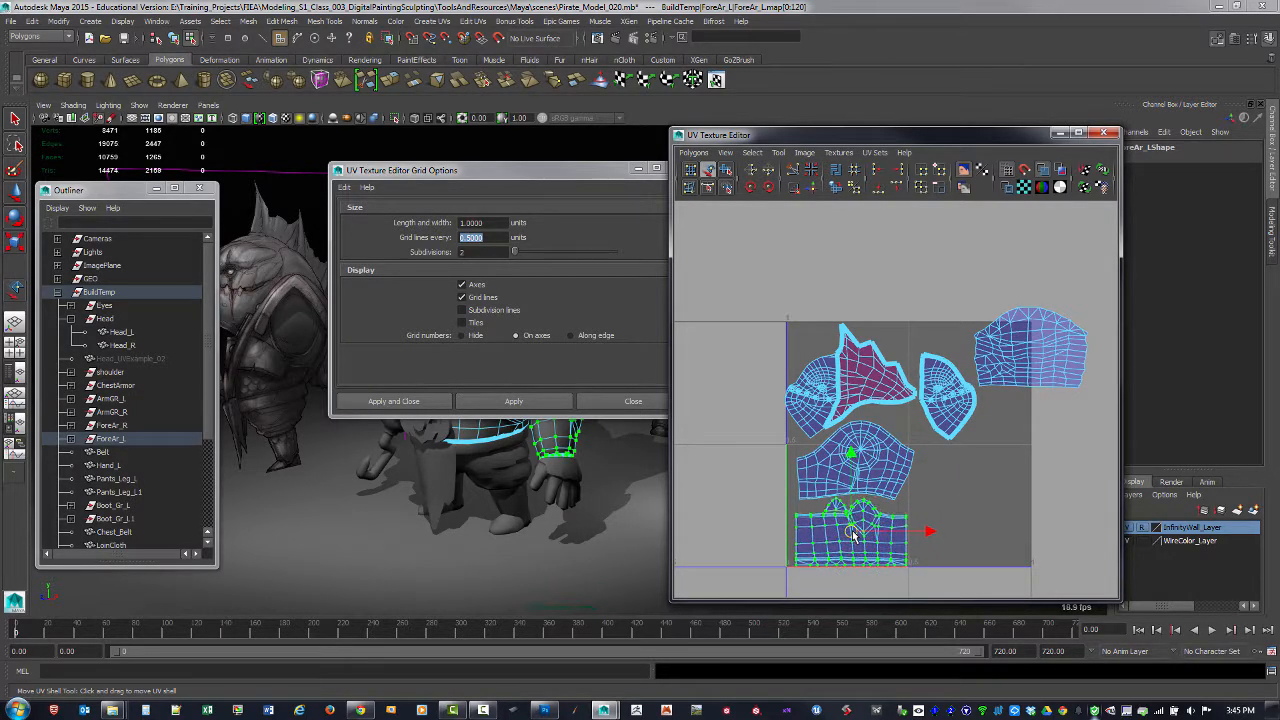
# Step: Show the colored checker pattern behind the UV shells and move the grid options window off the character
pyautogui.keyDown('alt'); pyautogui.moveTo(889, 495); pyautogui.dragTo(885, 483, button='middle'); pyautogui.keyUp('alt')
pyautogui.scroll(2, 885, 483)
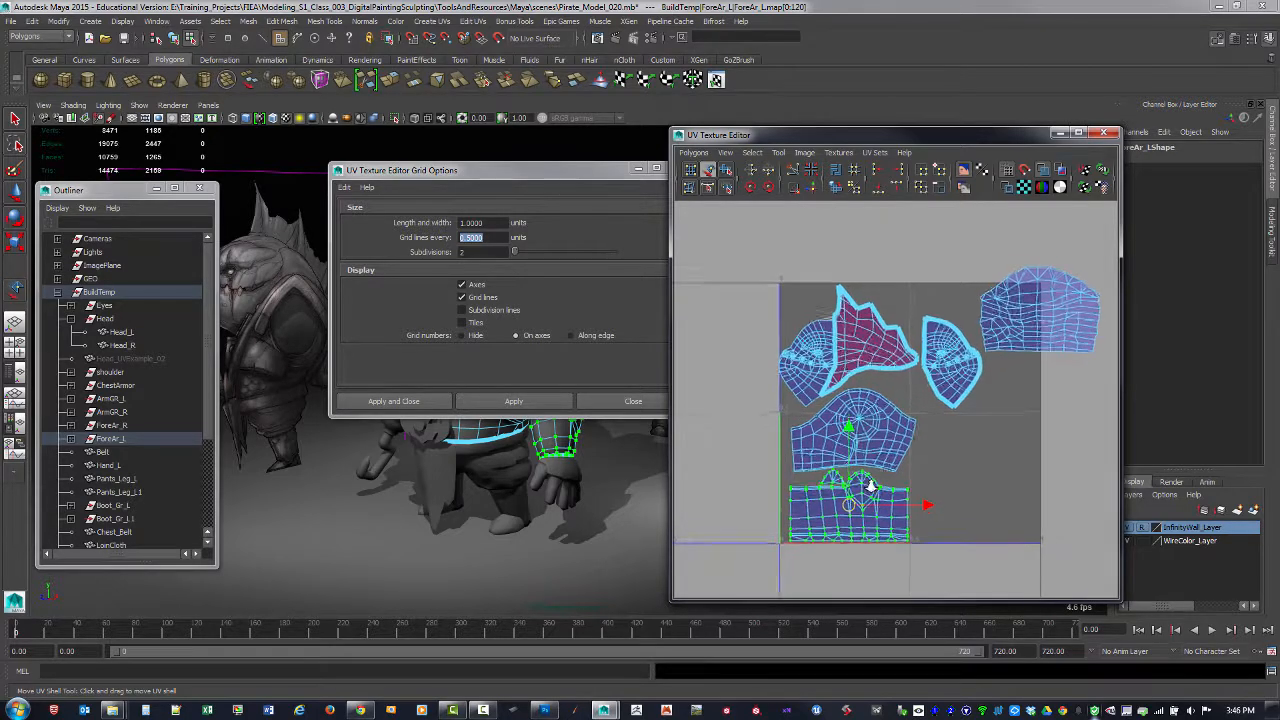
pyautogui.click(1024, 188)
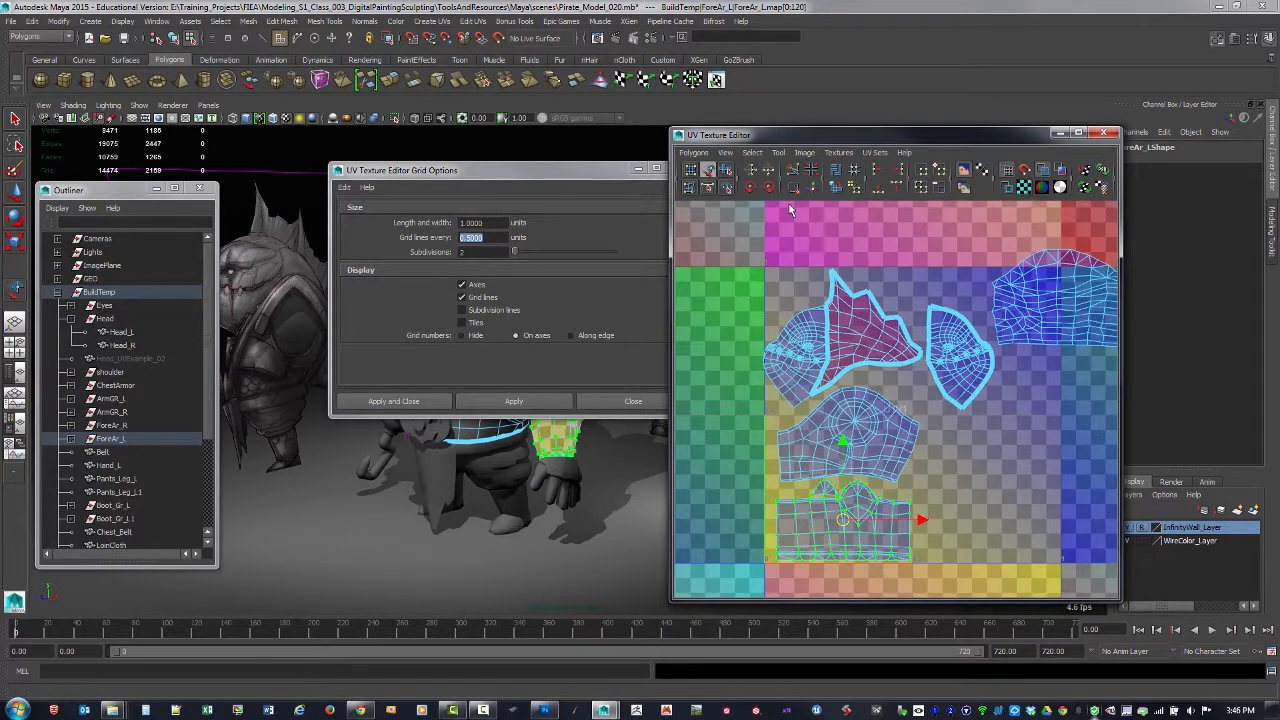
pyautogui.moveTo(567, 171); pyautogui.dragTo(250, 249)
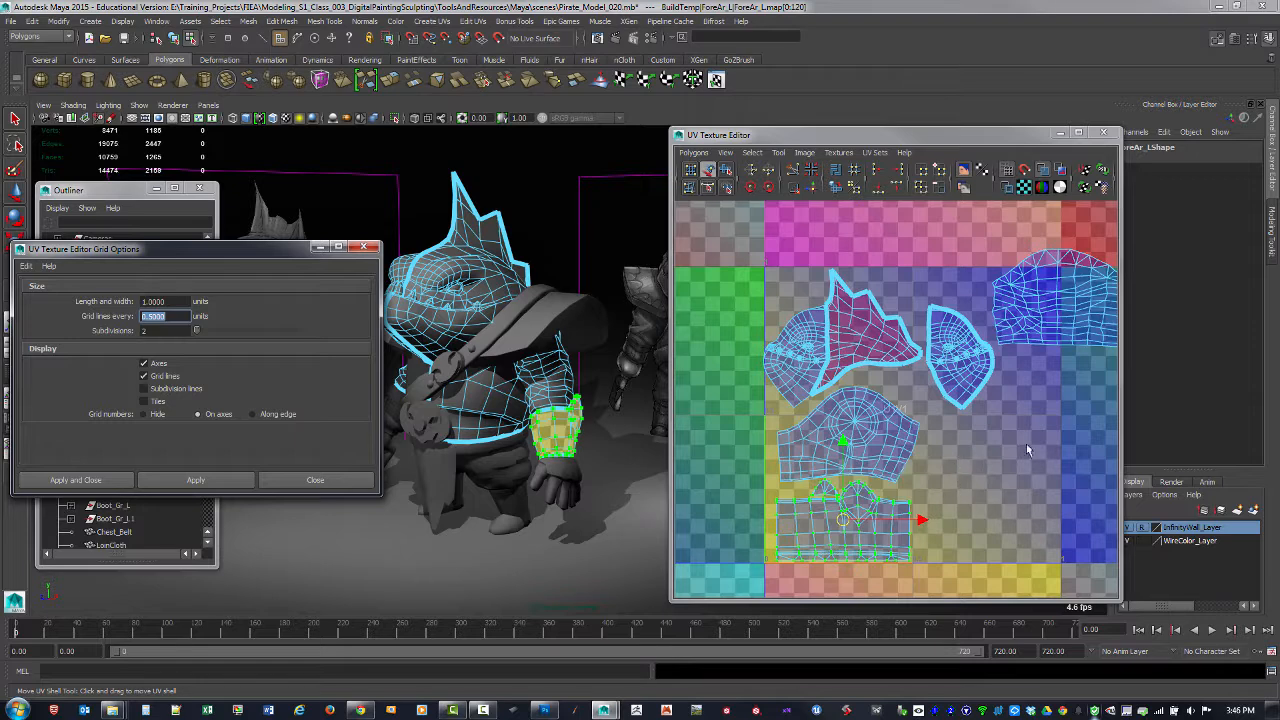
# Step: Move the upper arm UV shell back inside the tile, into the lower-right corner beside the forearm shell
pyautogui.keyDown('alt'); pyautogui.moveTo(1026, 450); pyautogui.dragTo(936, 460, button='middle'); pyautogui.keyUp('alt')
pyautogui.click(968, 338)
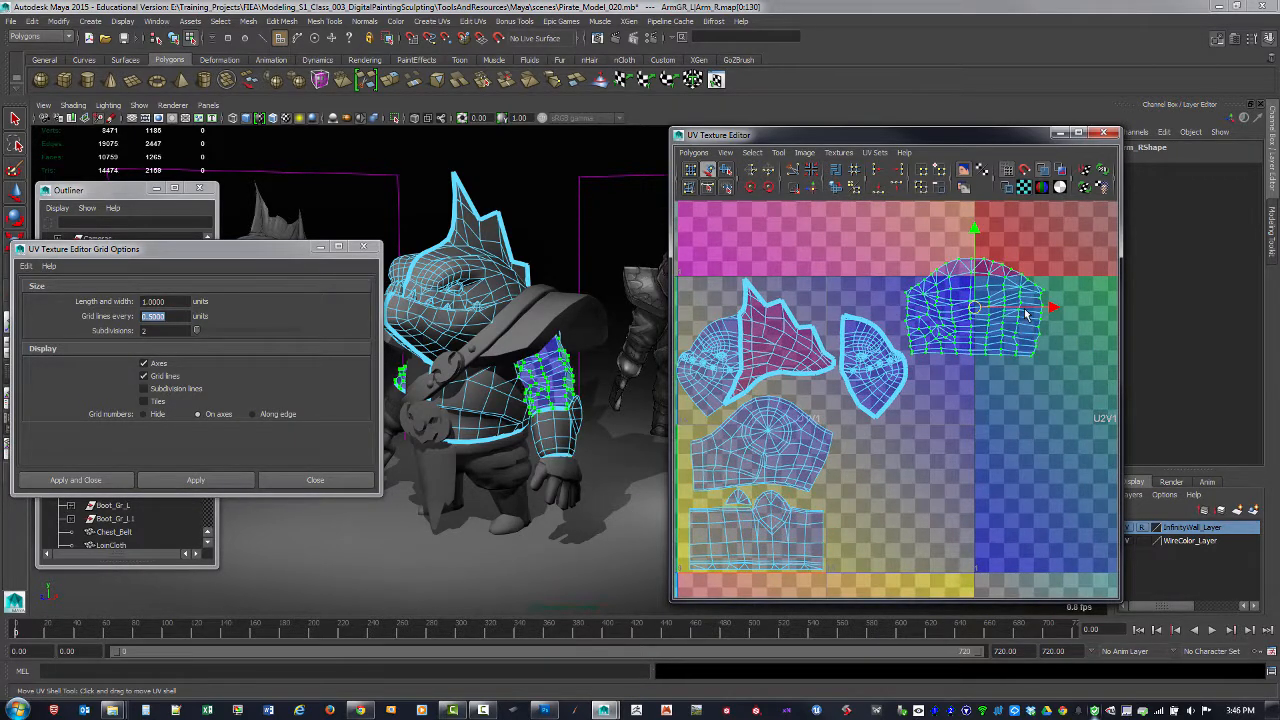
pyautogui.moveTo(978, 310); pyautogui.dragTo(898, 521)
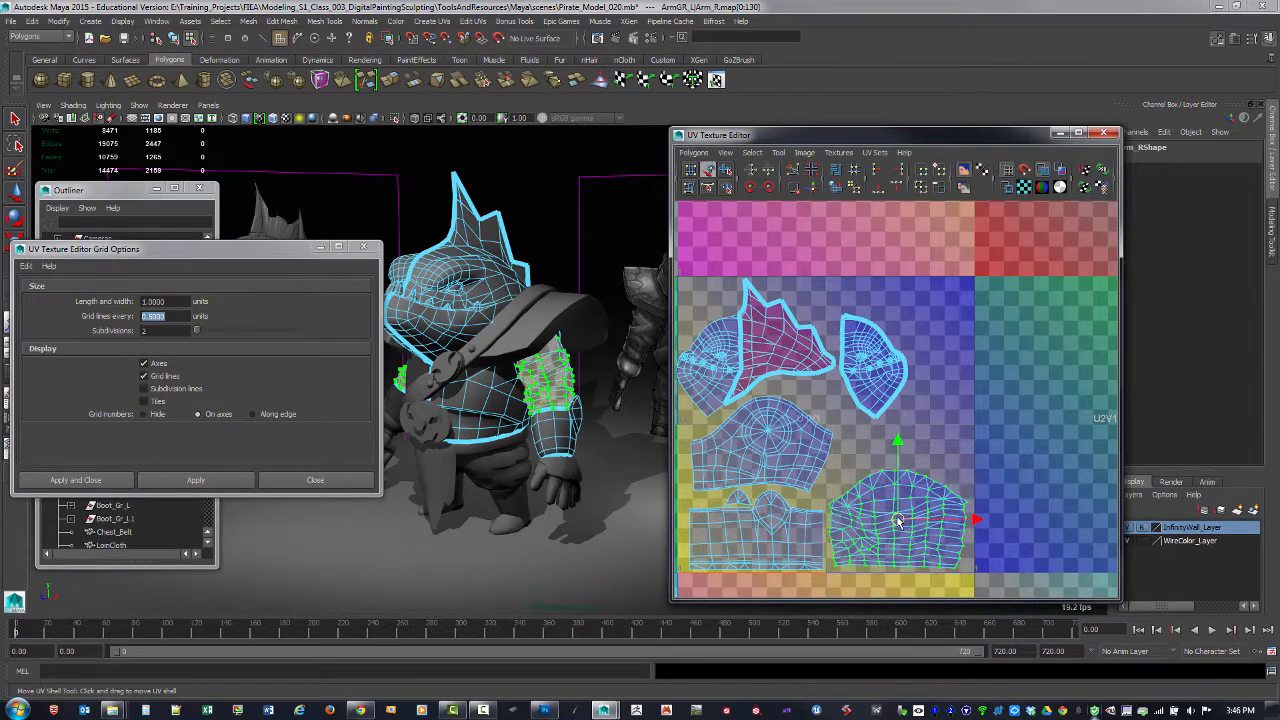
pyautogui.press('a')
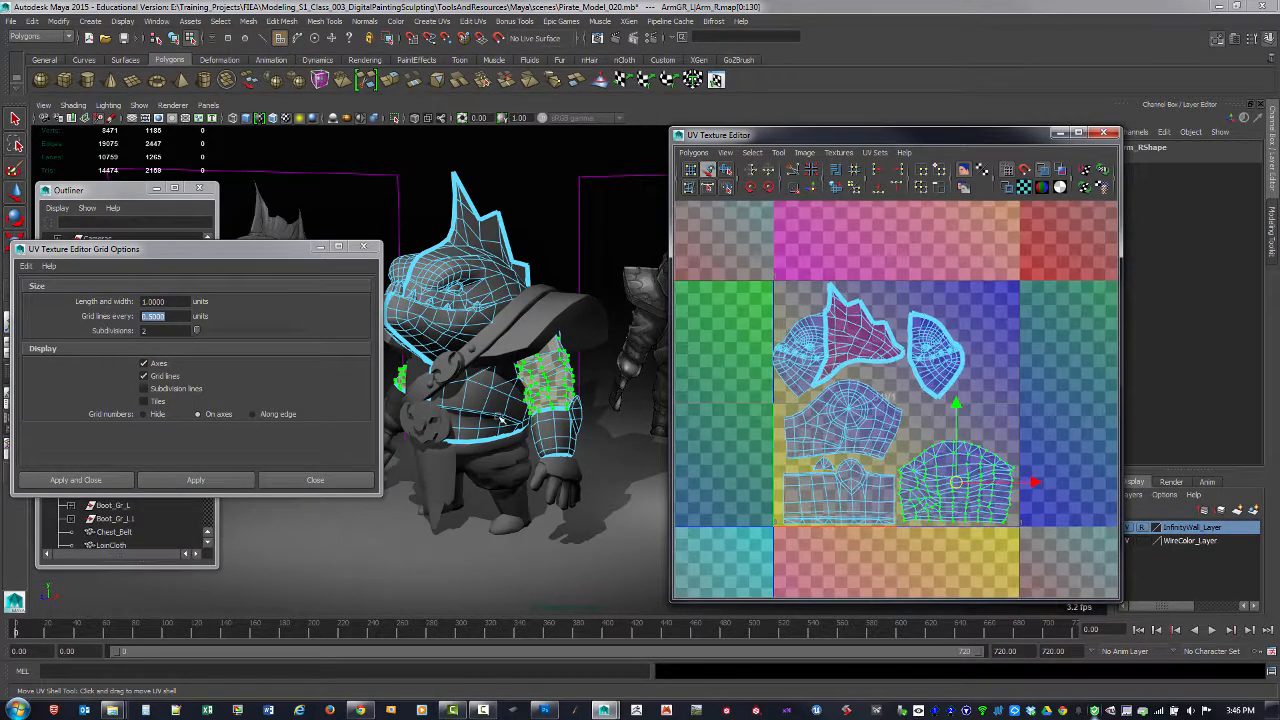
# Step: Select the shoulder guard, upper arm, forearm, both head halves and chest armor together on the model to show all their UVs
pyautogui.keyDown('alt'); pyautogui.moveTo(506, 410); pyautogui.dragTo(548, 408); pyautogui.keyUp('alt')
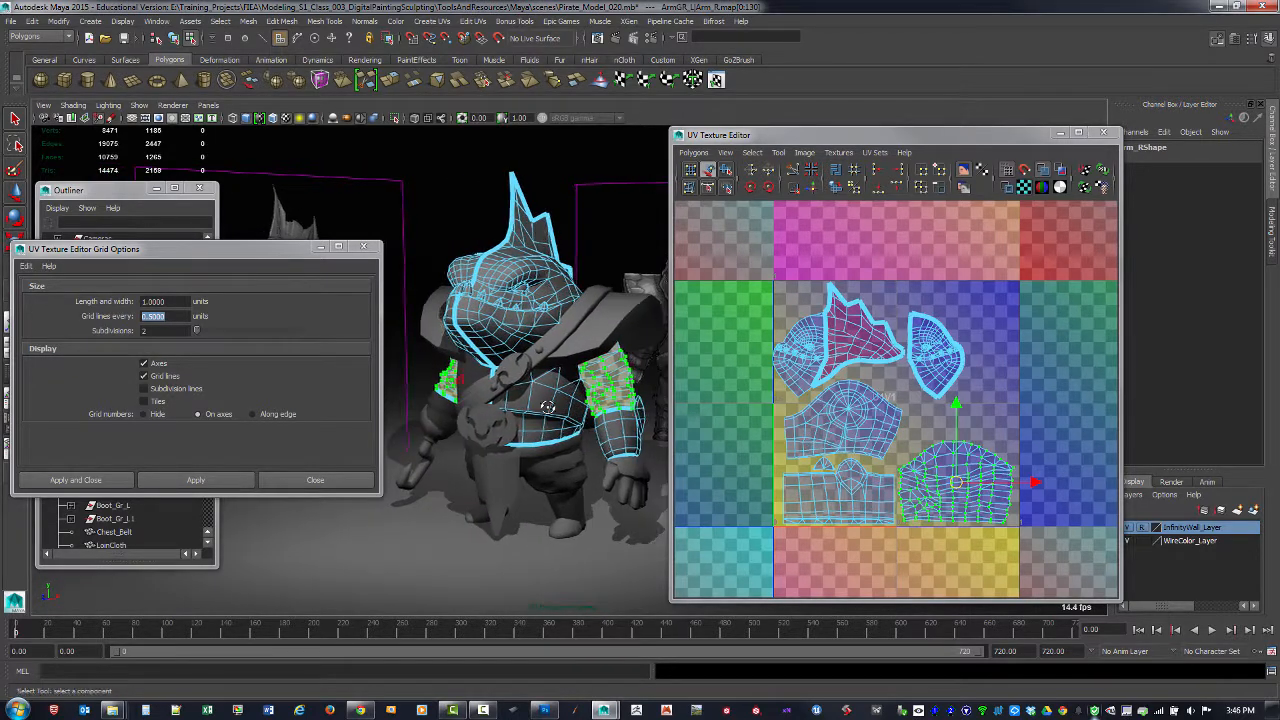
pyautogui.scroll(-2, 975, 435)
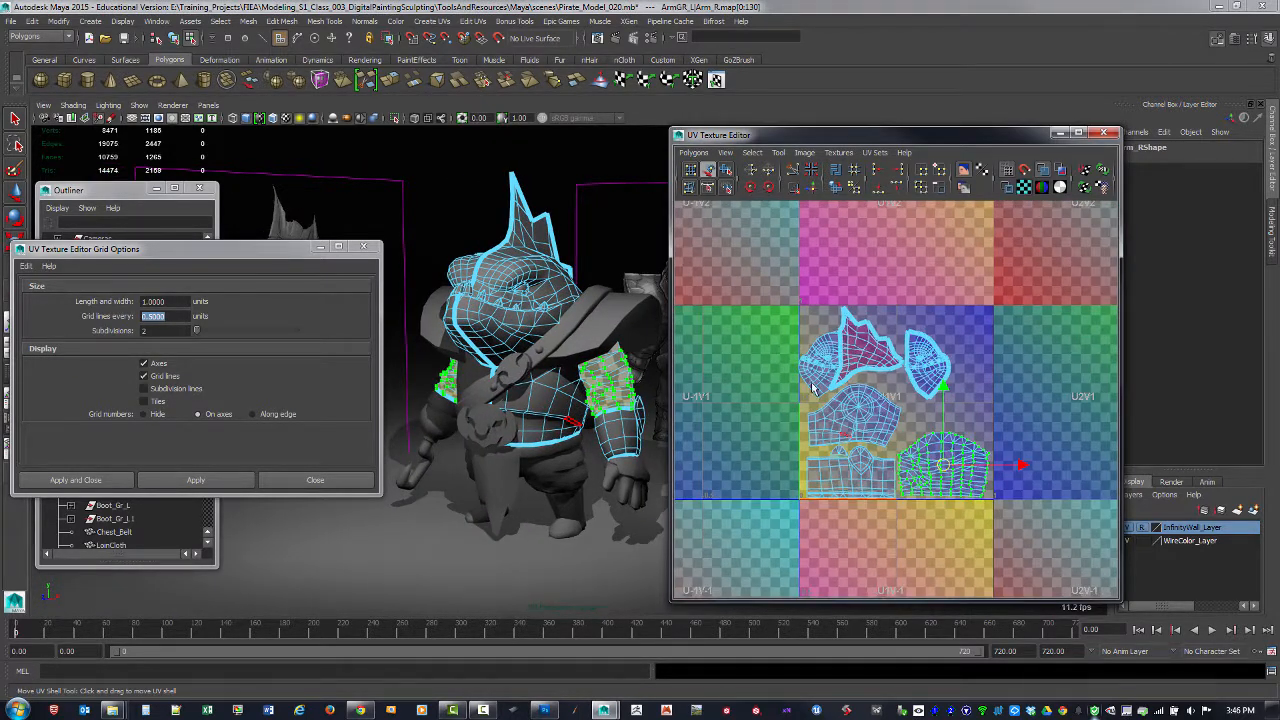
pyautogui.keyDown('alt'); pyautogui.moveTo(548, 447); pyautogui.dragTo(519, 520); pyautogui.keyUp('alt')
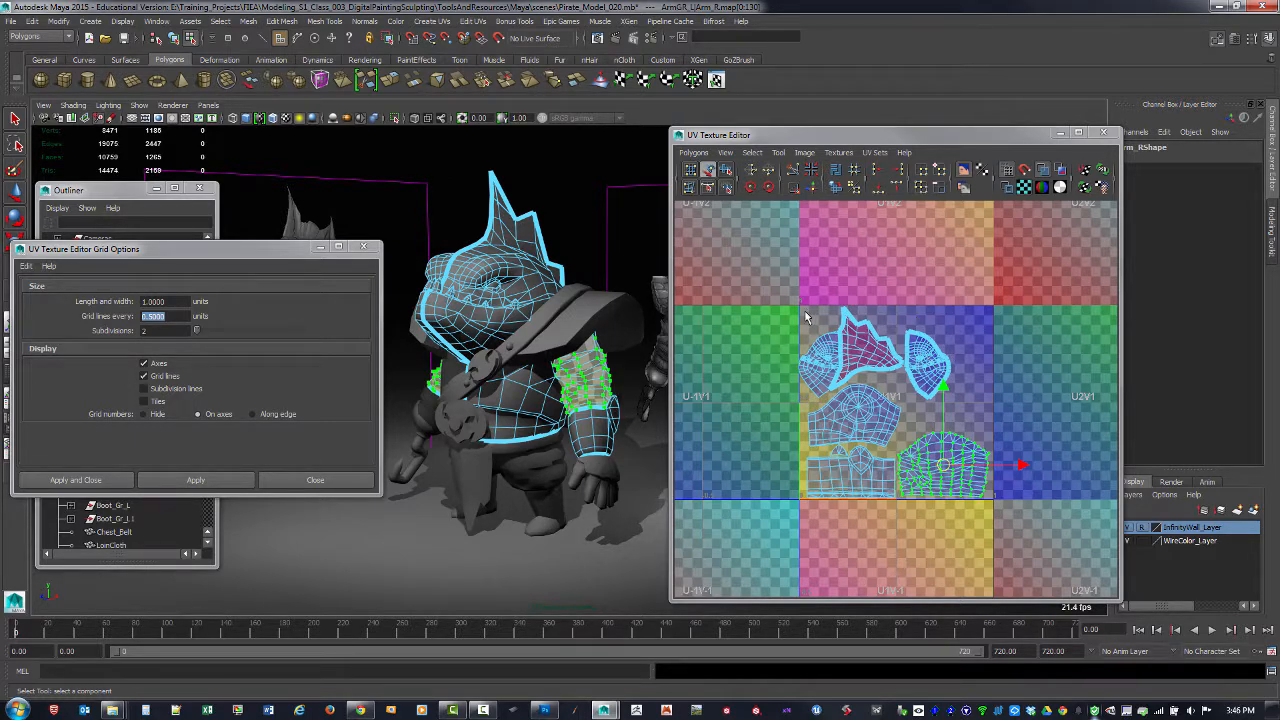
pyautogui.click(607, 311)
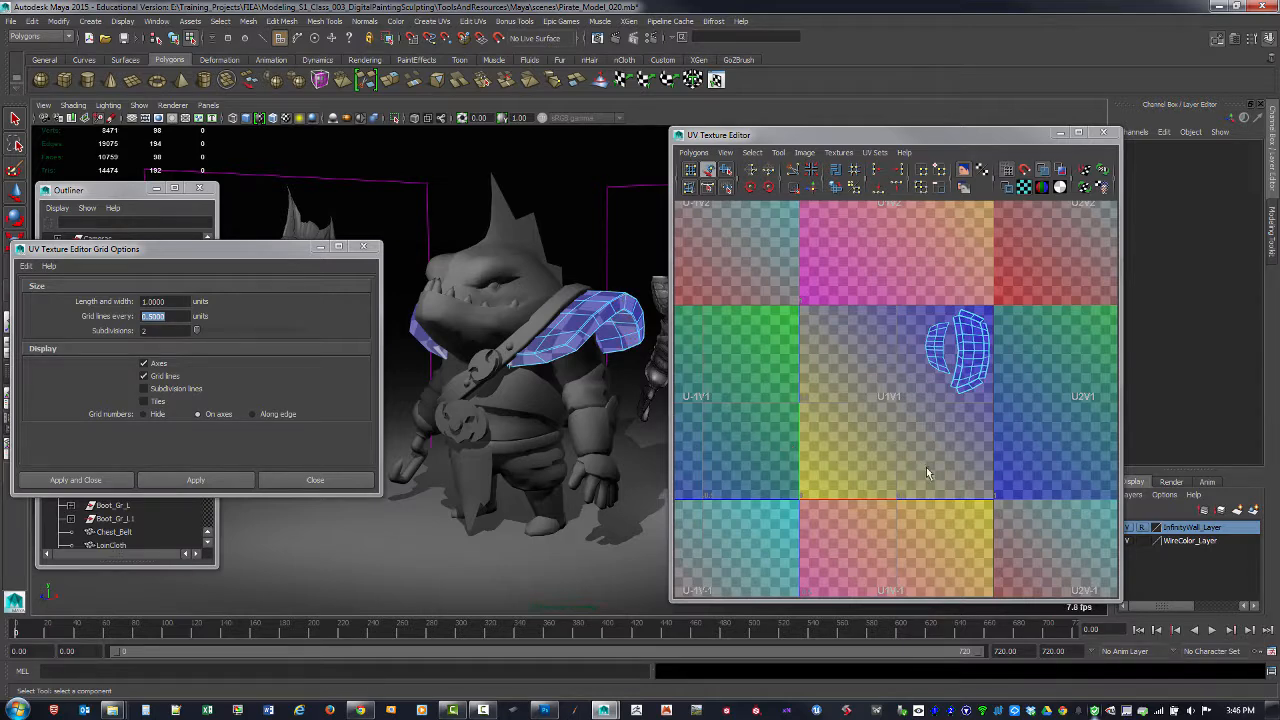
pyautogui.keyDown('shift'); pyautogui.click(592, 385); pyautogui.keyUp('shift')
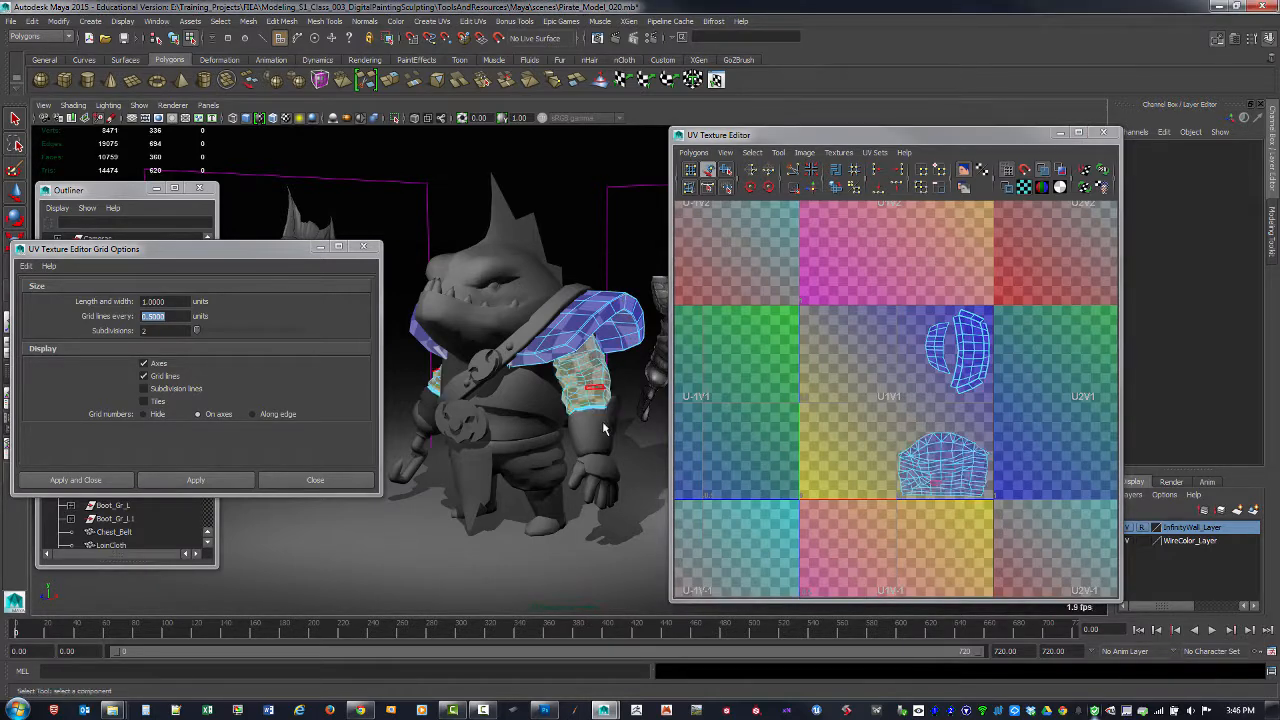
pyautogui.keyDown('shift'); pyautogui.click(597, 455); pyautogui.keyUp('shift')
pyautogui.keyDown('shift'); pyautogui.click(540, 303); pyautogui.keyUp('shift')
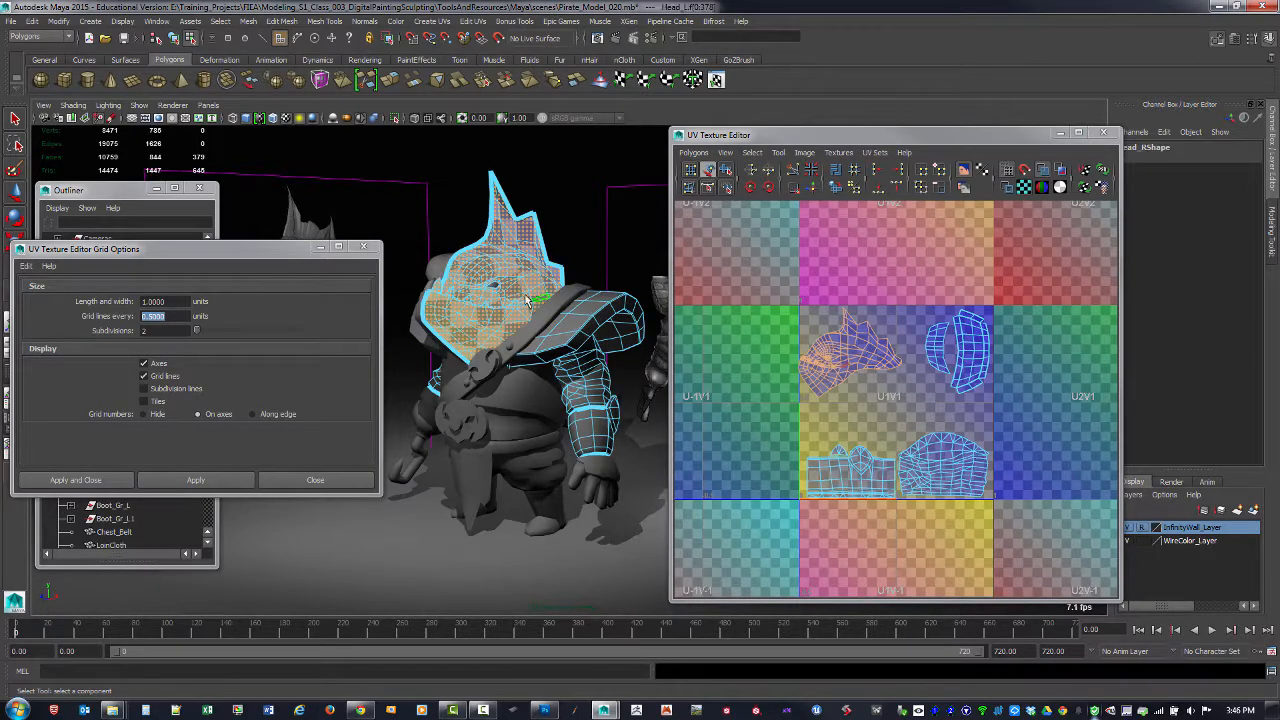
pyautogui.keyDown('shift'); pyautogui.click(440, 267); pyautogui.keyUp('shift')
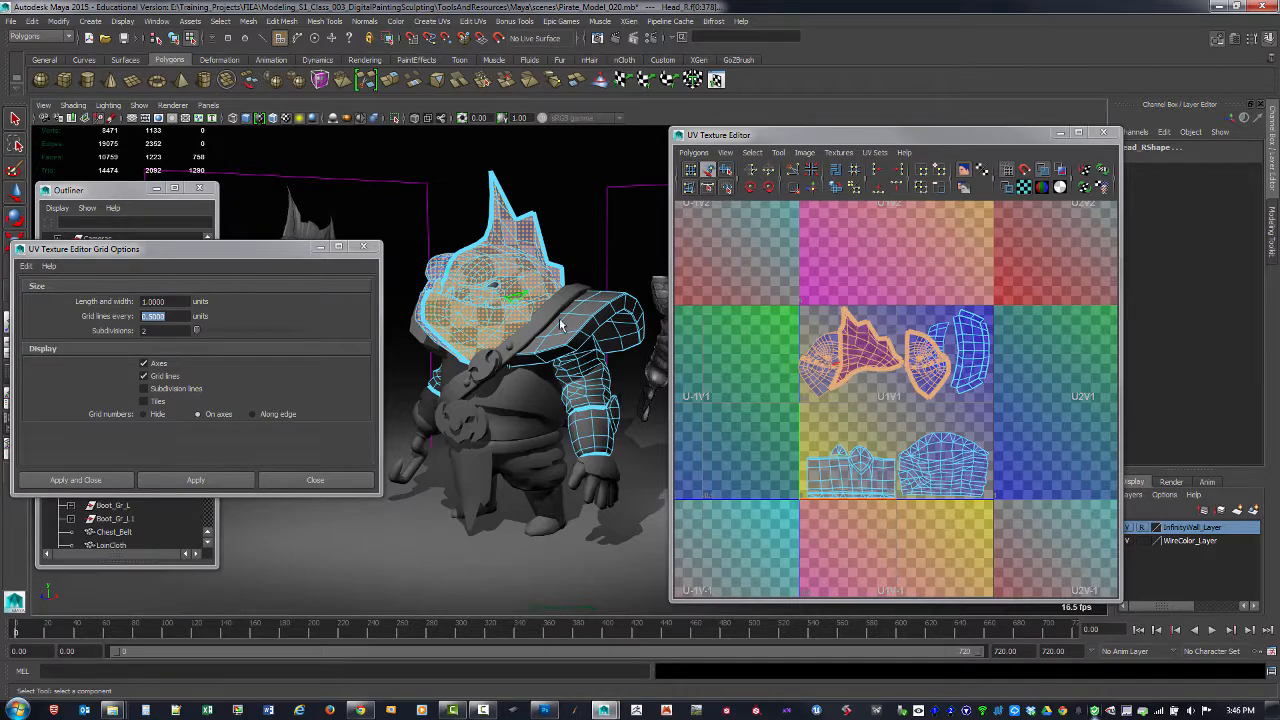
pyautogui.keyDown('alt'); pyautogui.moveTo(534, 421); pyautogui.dragTo(527, 415); pyautogui.keyUp('alt')
pyautogui.keyDown('shift'); pyautogui.click(528, 414); pyautogui.keyUp('shift')
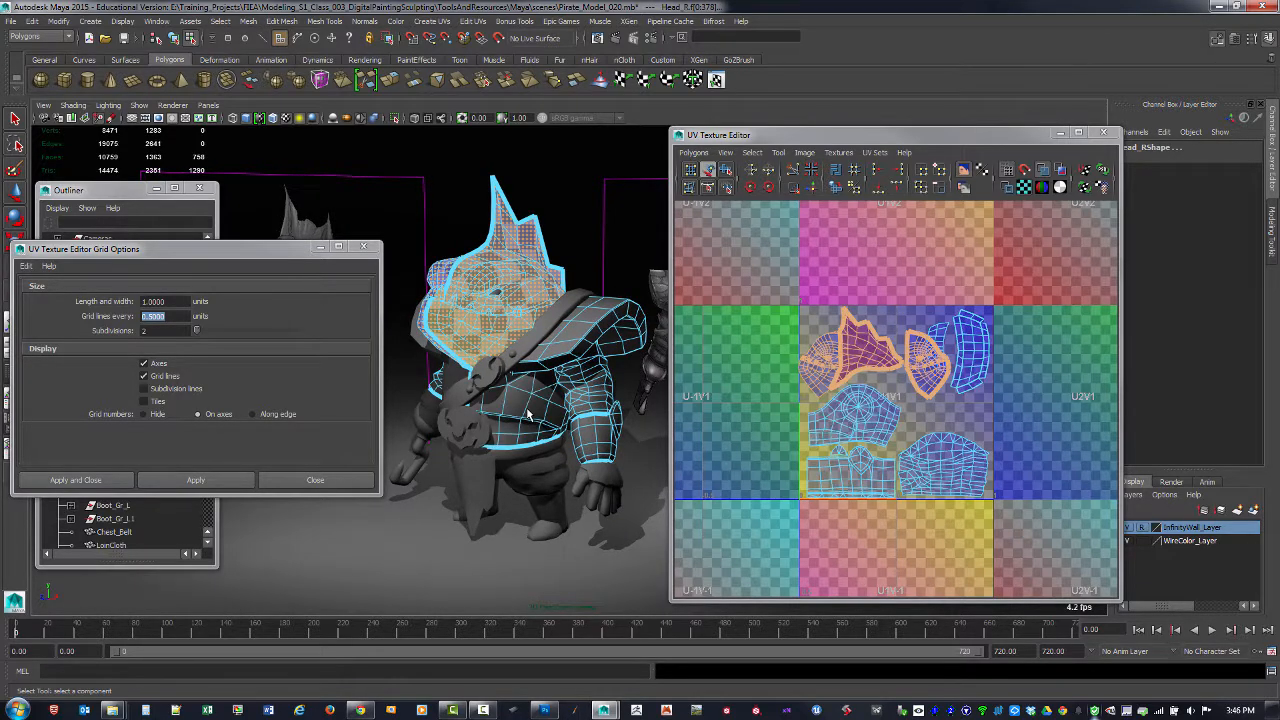
pyautogui.scroll(4, 945, 392)
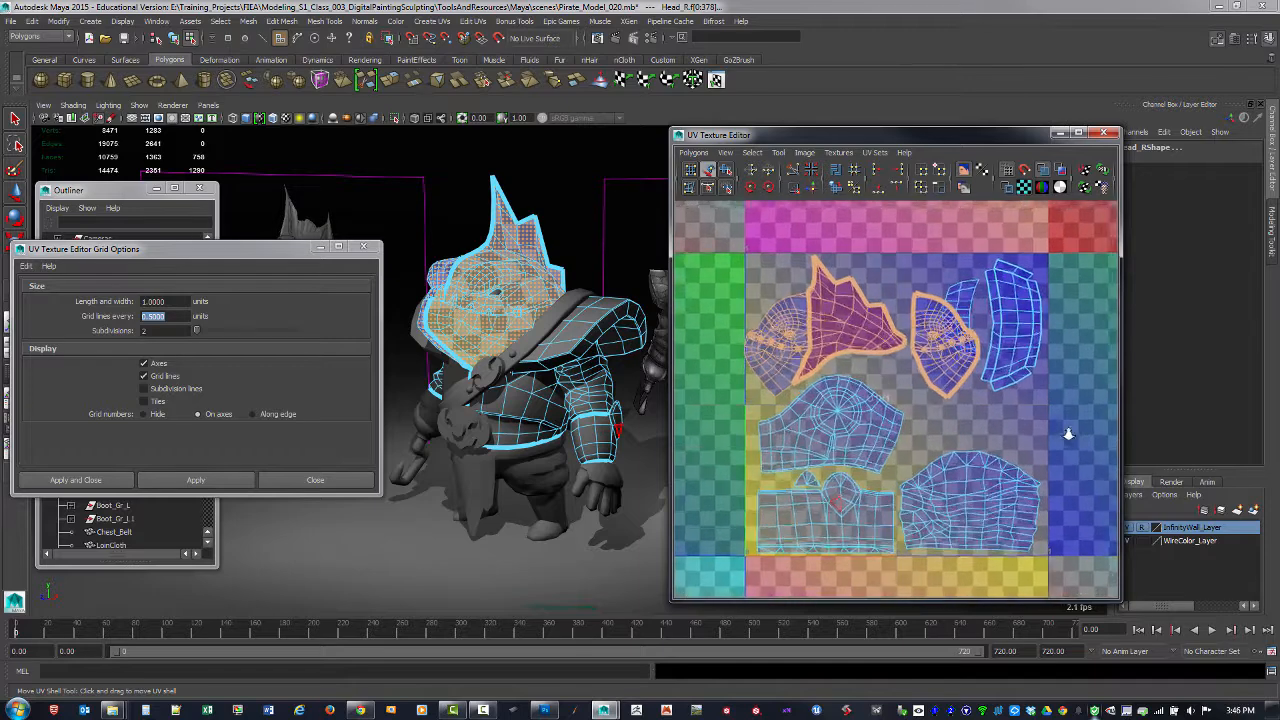
# Step: Switch to UV selection and select the small shoulder guard shell overlapping the Head_R shell
pyautogui.moveTo(945, 392); pyautogui.dragTo(1020, 373, button='right')
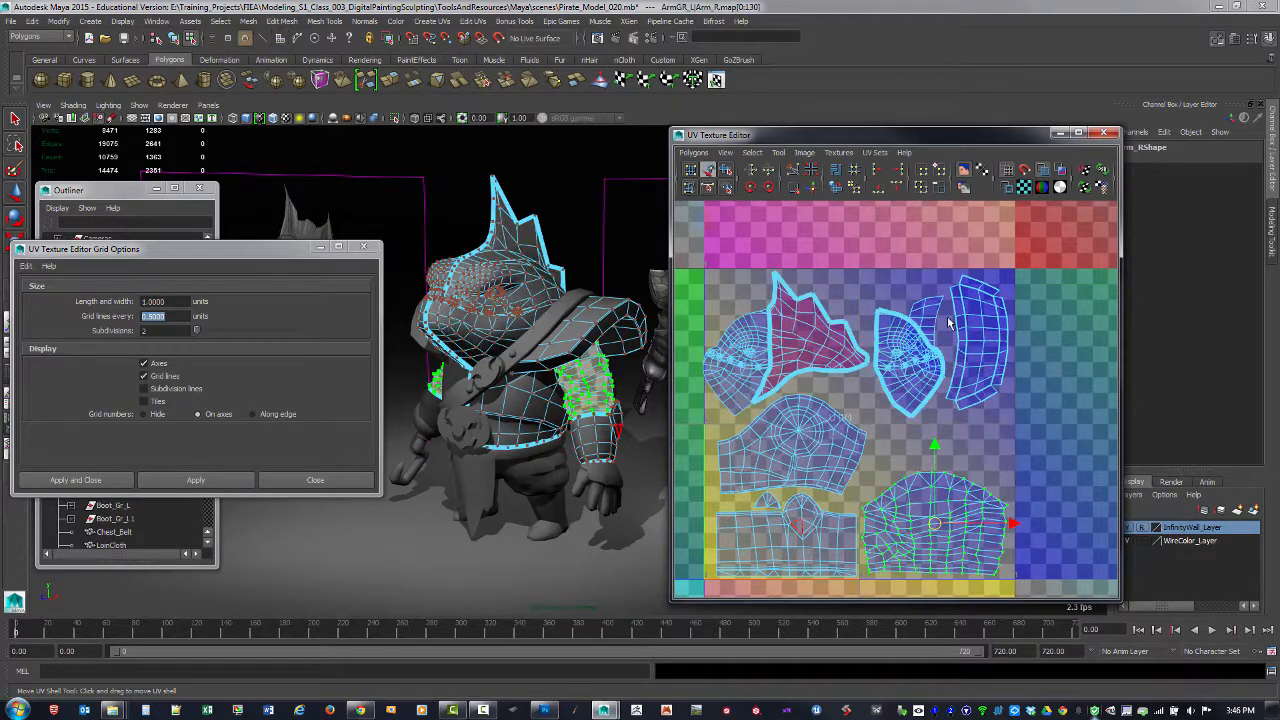
pyautogui.click(931, 312)
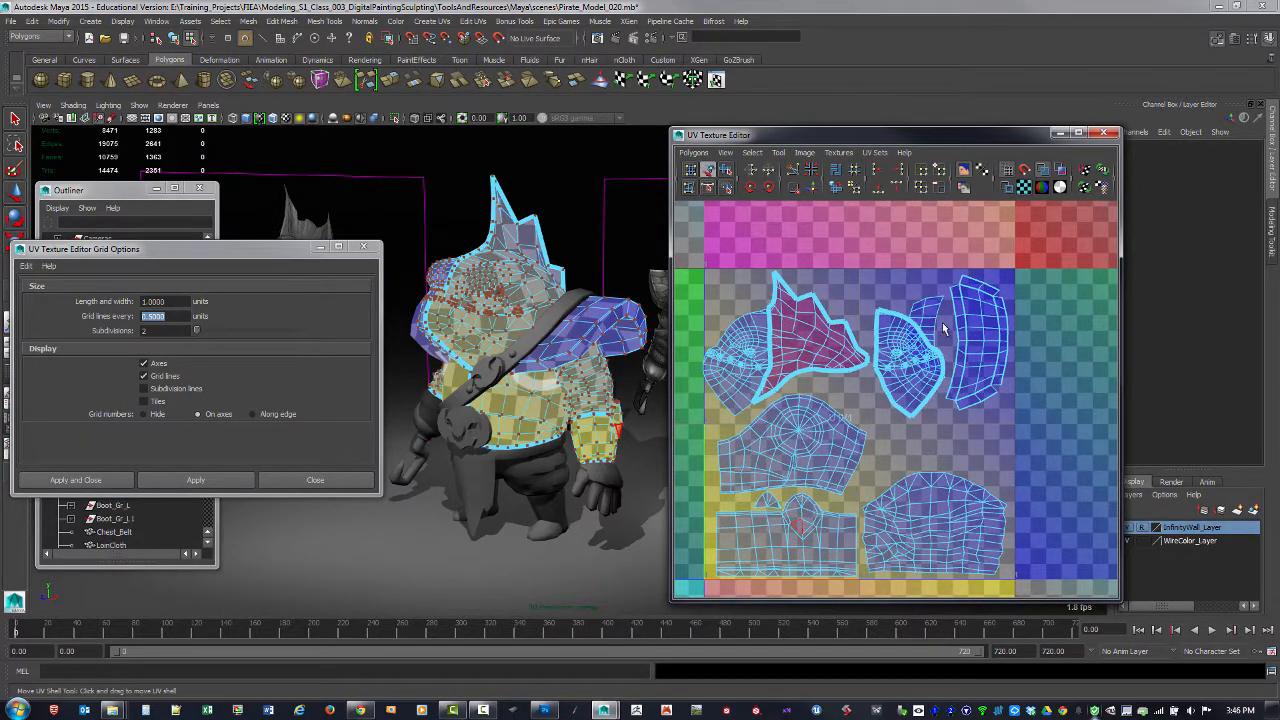
pyautogui.click(925, 318)
# Step: Try to move the small shoulder guard UV shell into the gap between the chest armor and upper arm shells
pyautogui.moveTo(937, 332); pyautogui.dragTo(893, 452)
pyautogui.moveTo(888, 447)
pyautogui.mouseDown()
pyautogui.moveTo(1008, 447)
pyautogui.moveTo(890, 431)
pyautogui.mouseUp()
pyautogui.hotkey('ctrl', 'z')
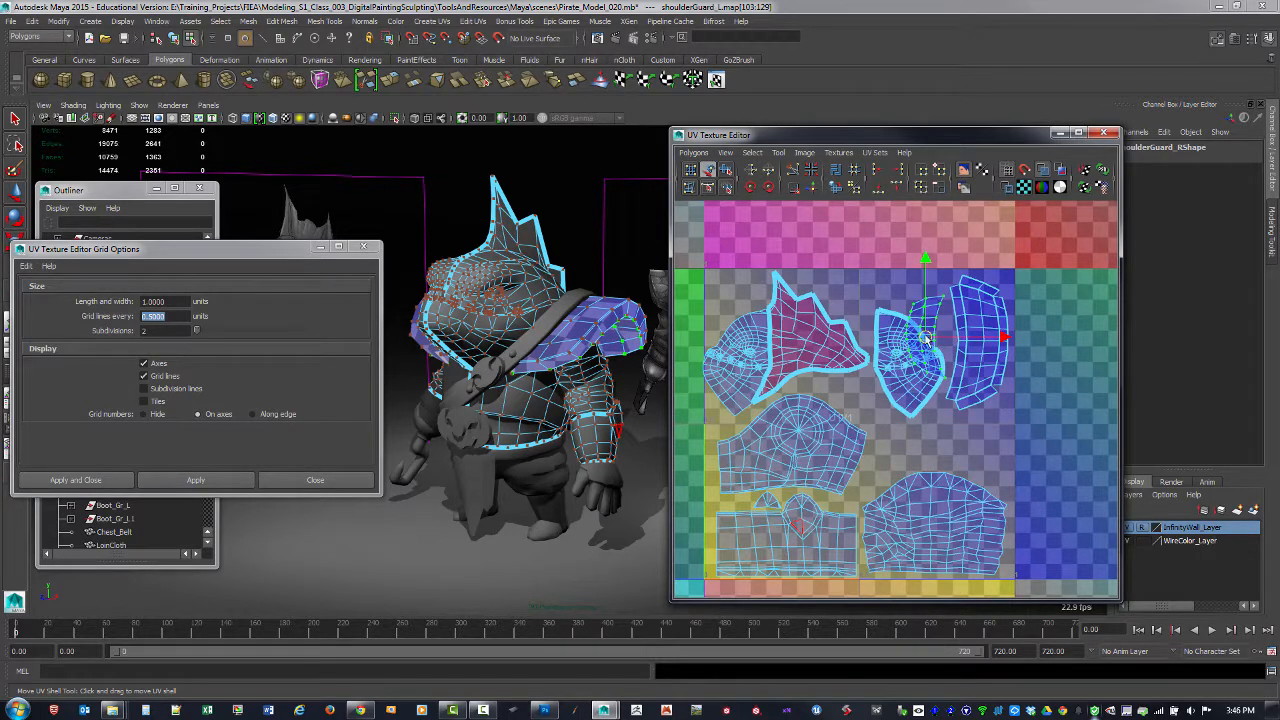
pyautogui.moveTo(925, 336); pyautogui.dragTo(891, 441)
pyautogui.hotkey('ctrl', 'z')
# Step: Scale the small shoulder guard UV shell down and move it into the gap between the chest armor and upper arm shells
pyautogui.keyDown('alt'); pyautogui.moveTo(590, 345); pyautogui.dragTo(628, 332); pyautogui.keyUp('alt')
pyautogui.press('r')
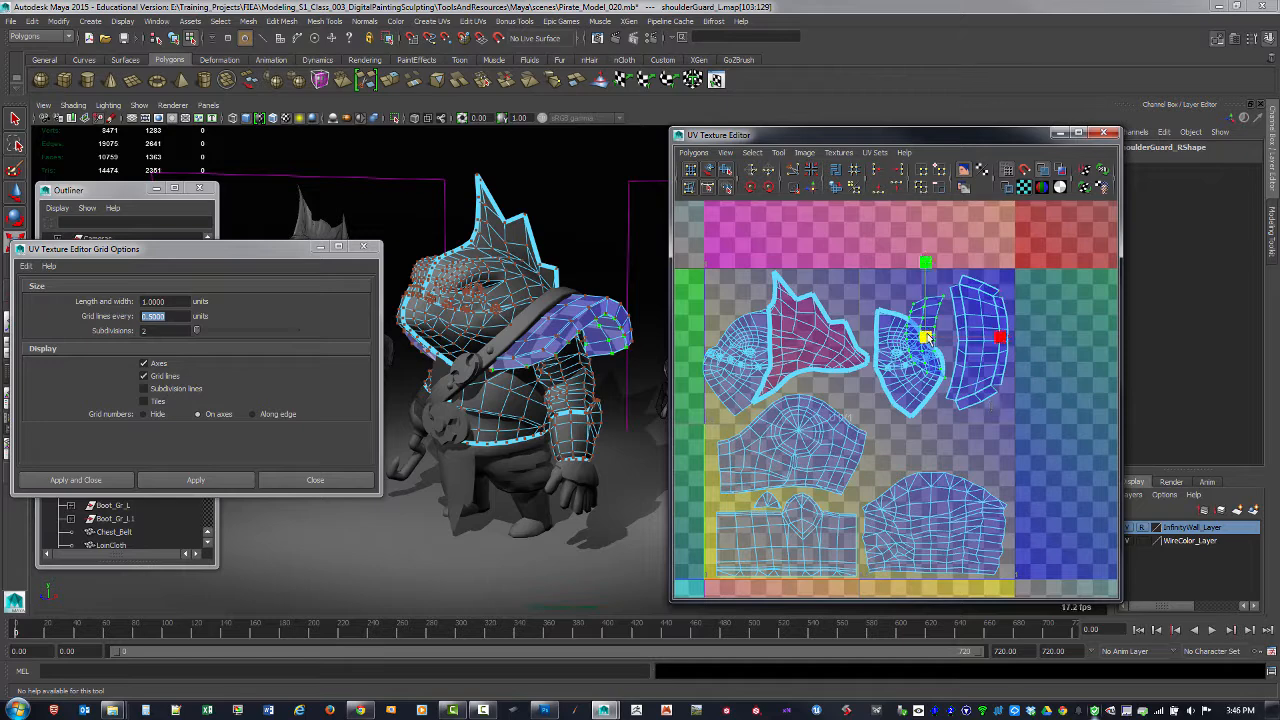
pyautogui.moveTo(926, 338); pyautogui.dragTo(890, 448)
pyautogui.press('w')
pyautogui.scroll(3, 890, 448)
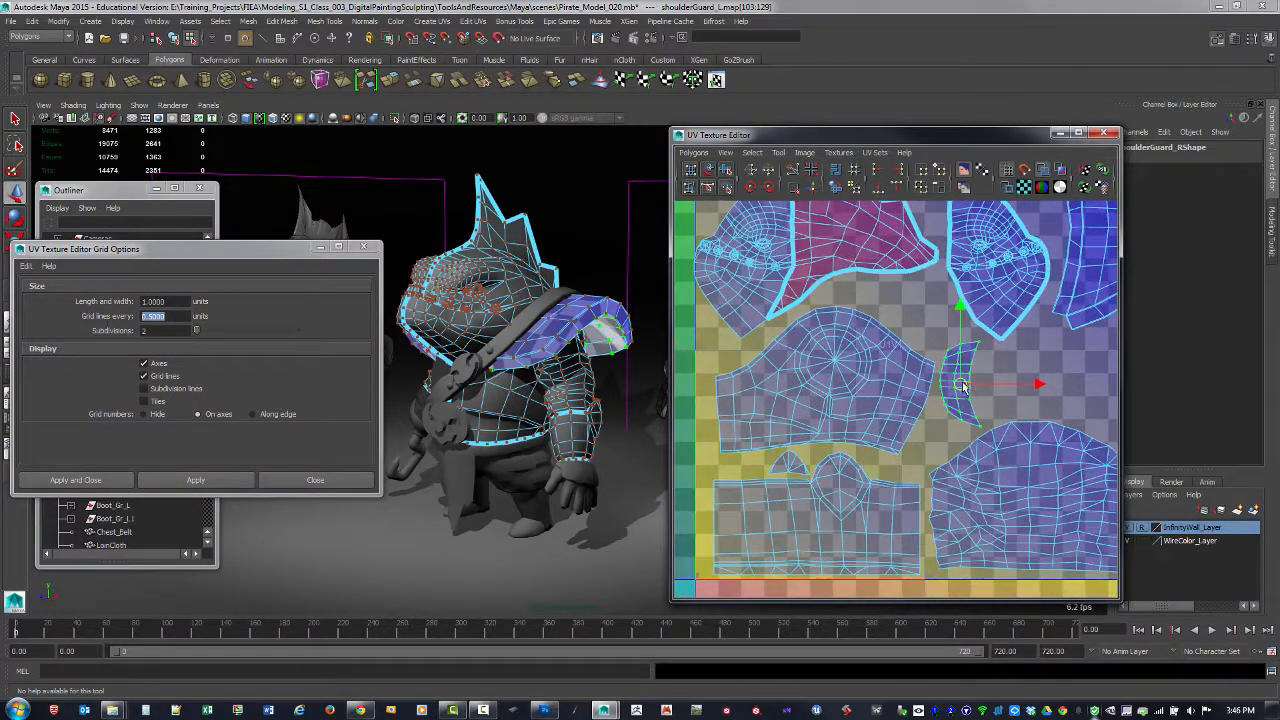
# Step: Move the large shoulder guard UV shell down along the tile's right edge to just above the upper arm shell
pyautogui.keyDown('alt'); pyautogui.moveTo(600, 345); pyautogui.dragTo(560, 345); pyautogui.keyUp('alt')
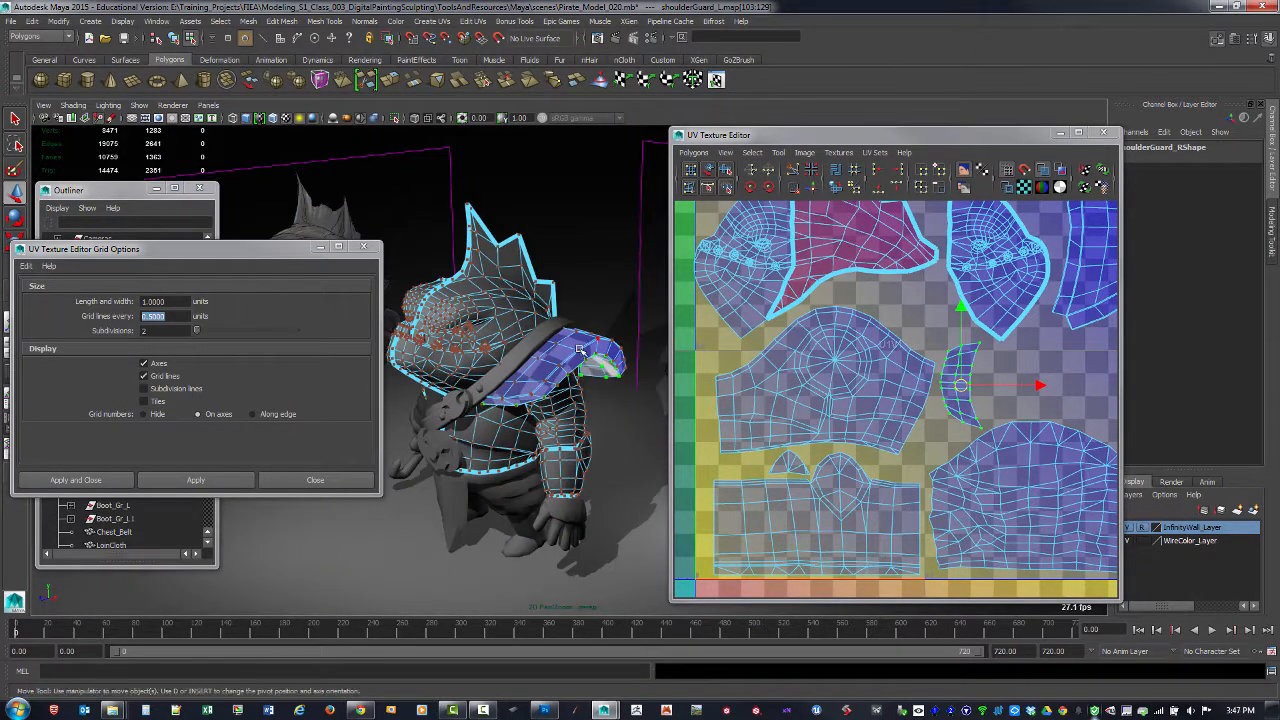
pyautogui.scroll(2, 1059, 371)
pyautogui.keyDown('alt'); pyautogui.moveTo(1058, 371); pyautogui.dragTo(1033, 406, button='middle'); pyautogui.keyUp('alt')
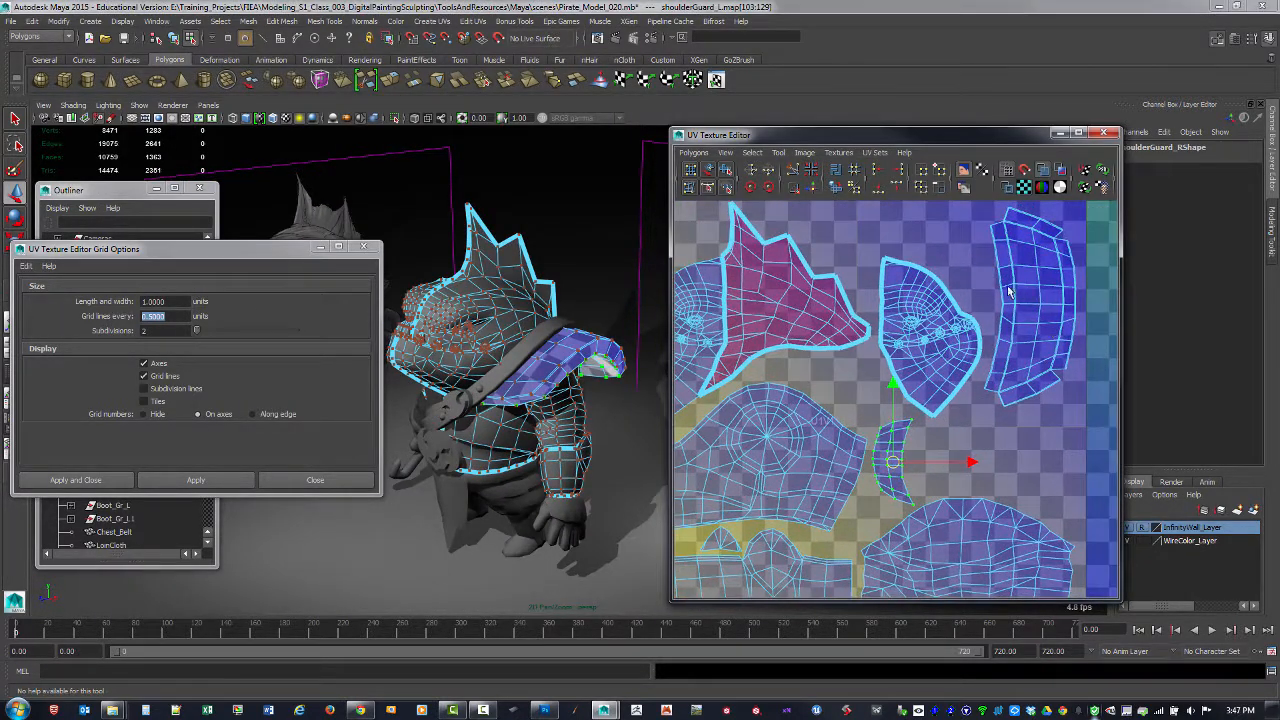
pyautogui.click(708, 170)
pyautogui.click(1044, 325)
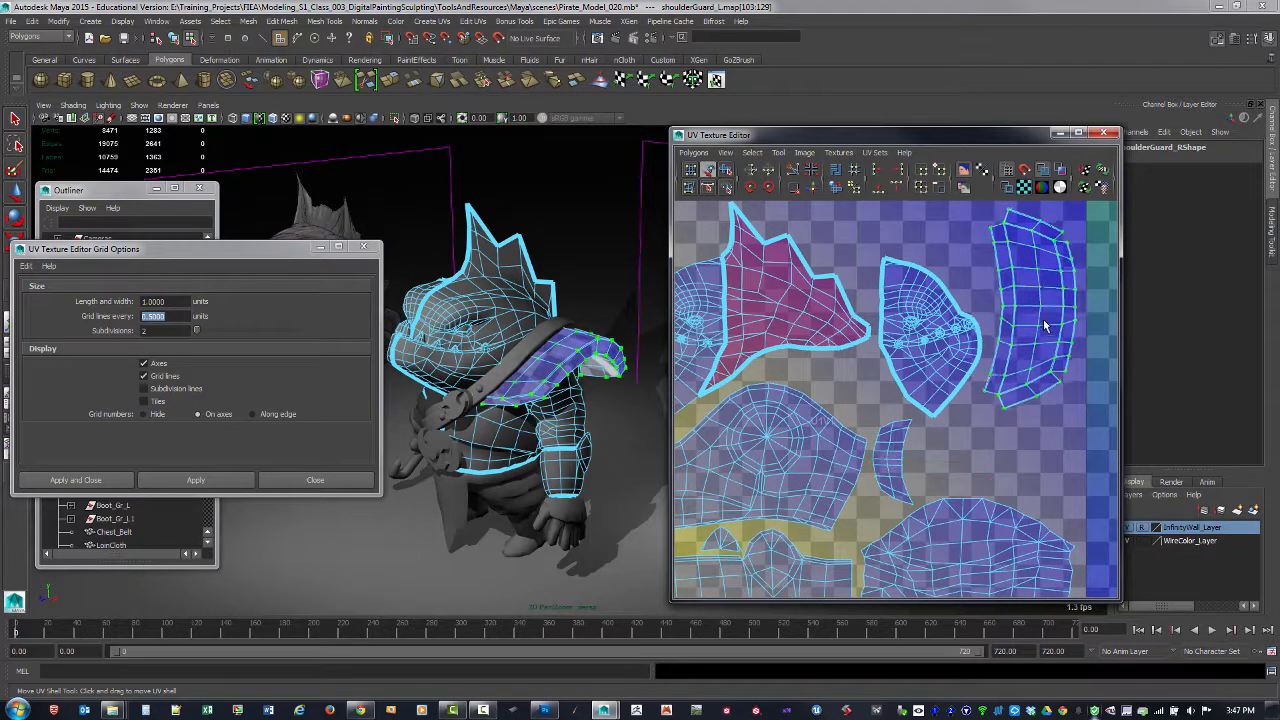
pyautogui.moveTo(1044, 325); pyautogui.dragTo(1046, 414)
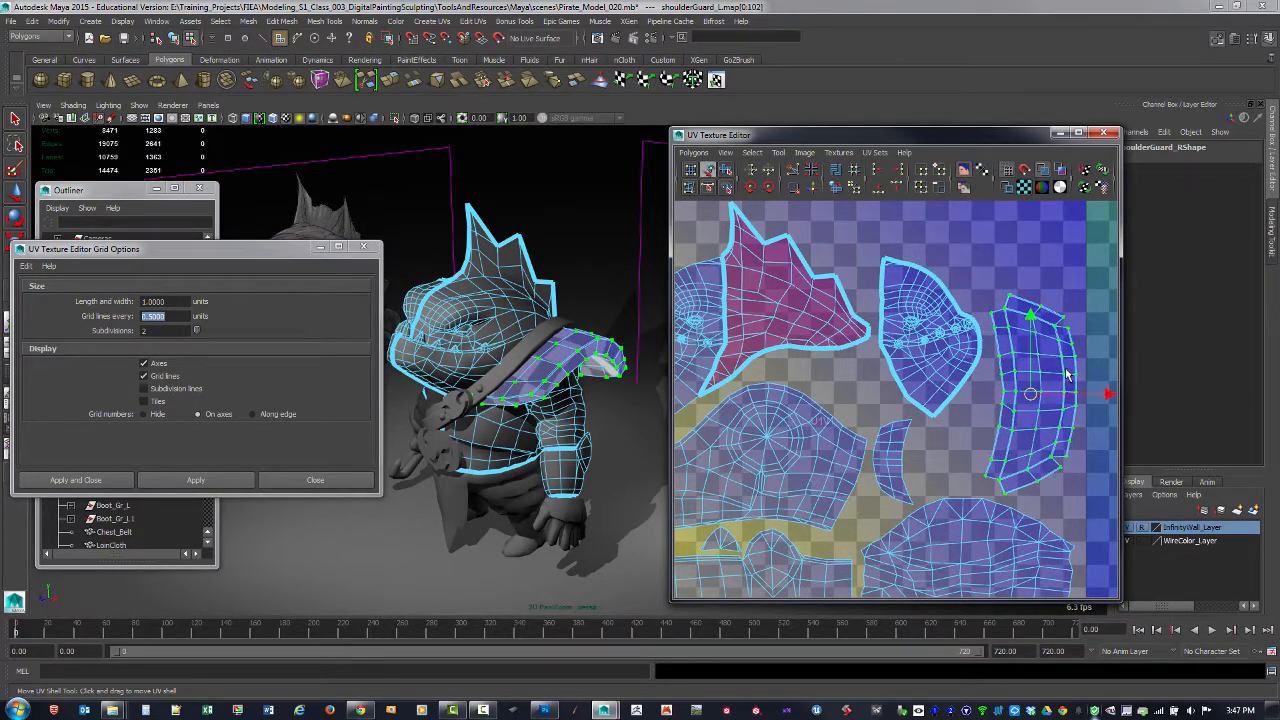
# Step: Return to object selection with the packed parts selected and examine where the Head_L shell meets the tile's left edge
pyautogui.scroll(-3, 1067, 374)
pyautogui.keyDown('alt'); pyautogui.moveTo(505, 345); pyautogui.dragTo(557, 341); pyautogui.keyUp('alt')
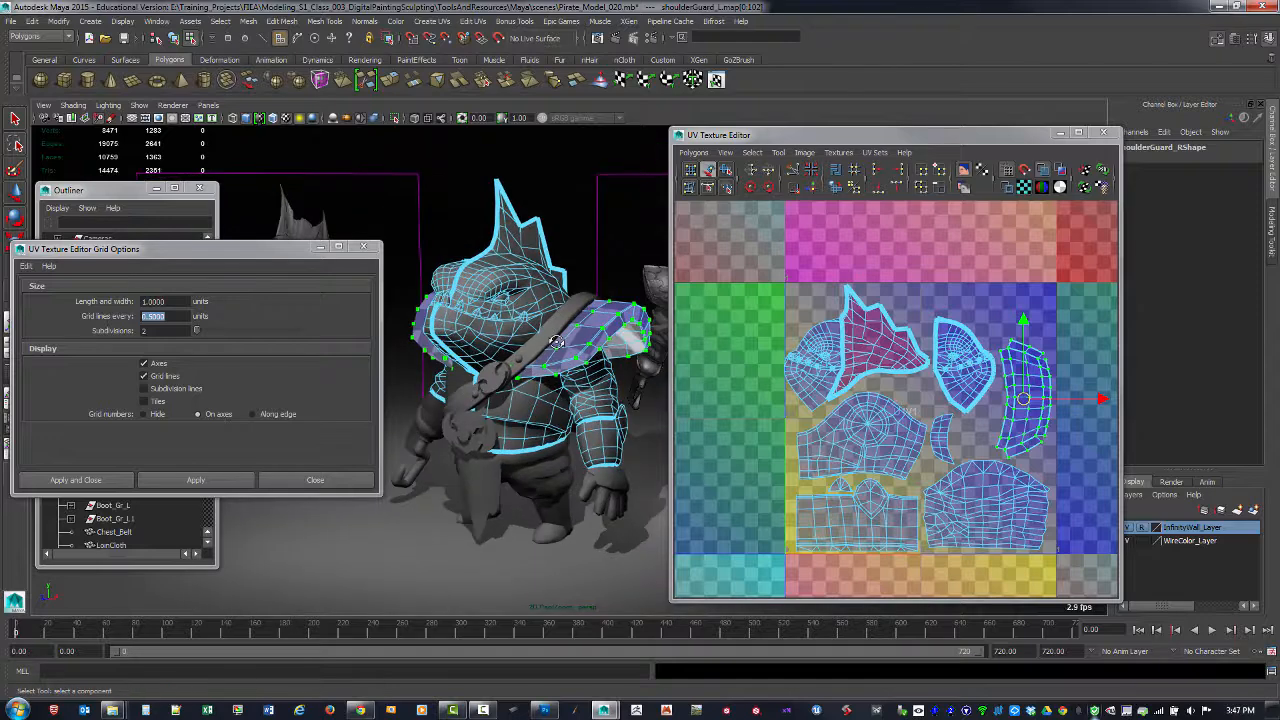
pyautogui.press('F8')
pyautogui.click(537, 340)
pyautogui.moveTo(598, 396)
pyautogui.keyDown('alt'); pyautogui.mouseDown()
pyautogui.moveTo(563, 380)
pyautogui.moveTo(600, 382)
pyautogui.mouseUp(); pyautogui.keyUp('alt')
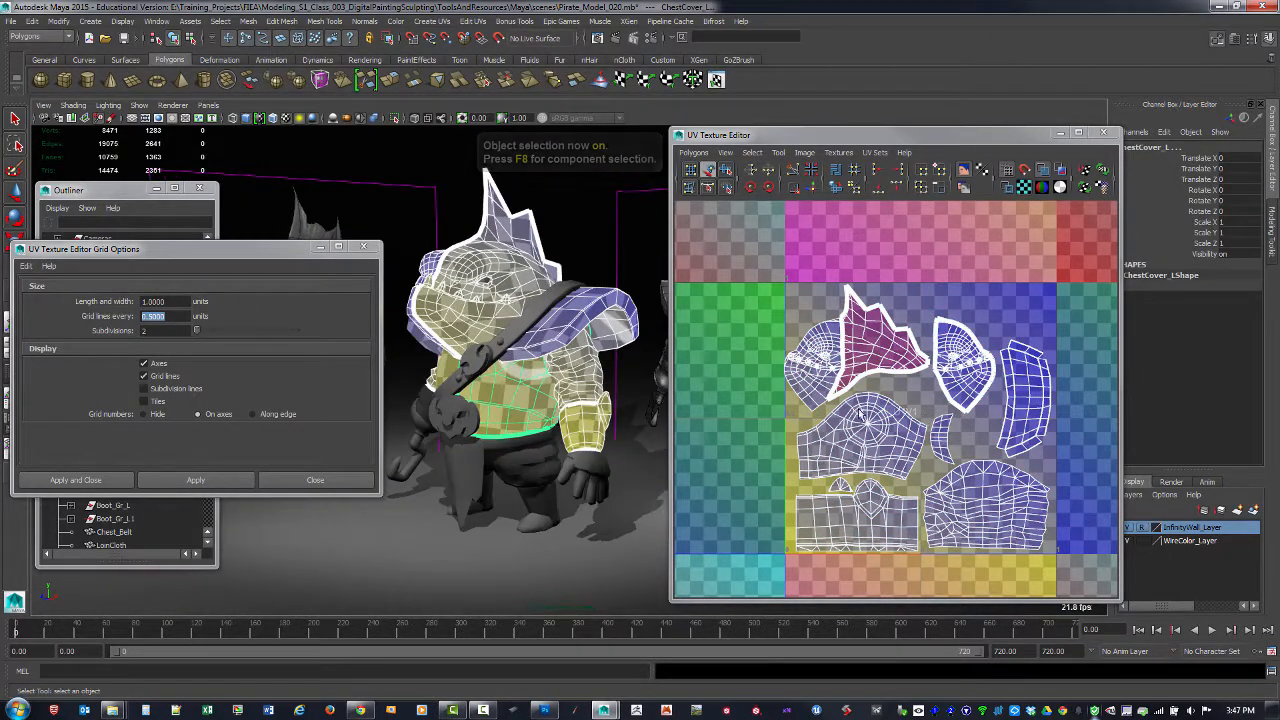
pyautogui.scroll(5, 912, 400)
pyautogui.keyDown('alt'); pyautogui.moveTo(806, 368); pyautogui.dragTo(975, 419, button='middle'); pyautogui.keyUp('alt')
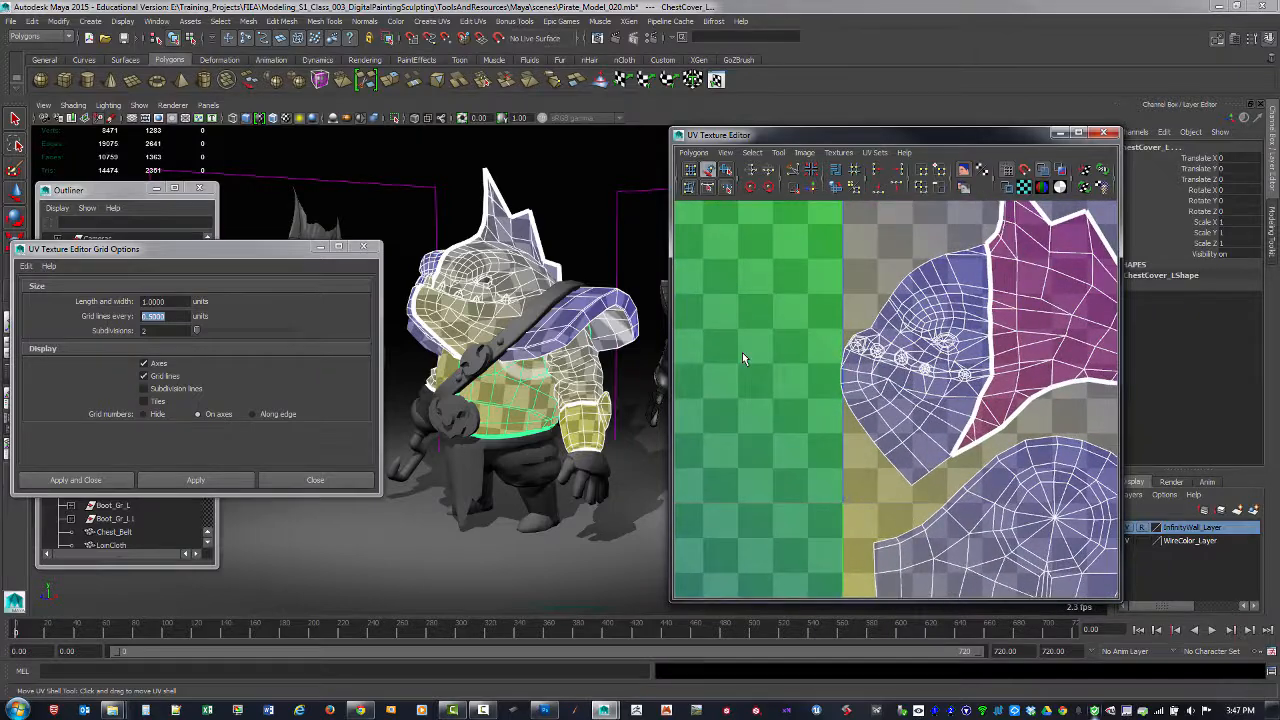
# Step: Move the left-hand head UV shells slightly inward so they sit fully inside the left edge of the 0–1 tile
pyautogui.keyDown('alt'); pyautogui.moveTo(742, 352); pyautogui.dragTo(869, 405, button='right'); pyautogui.keyUp('alt')
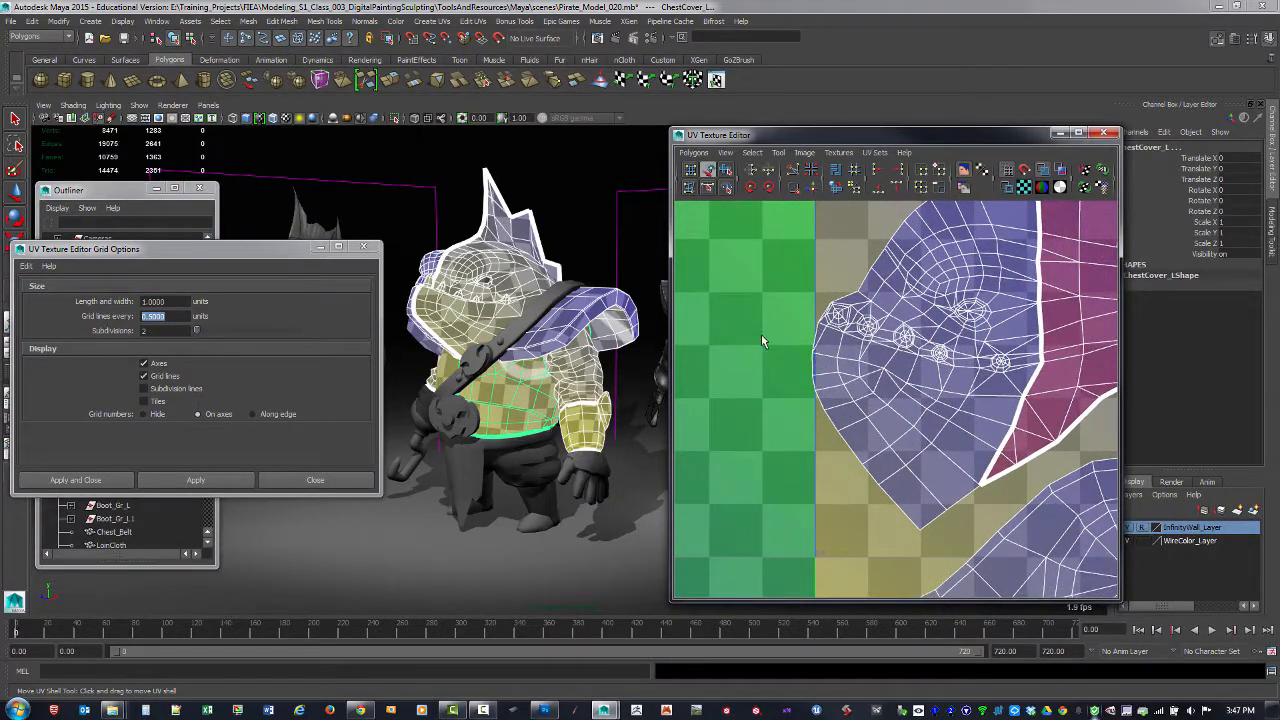
pyautogui.scroll(-6, 966, 400)
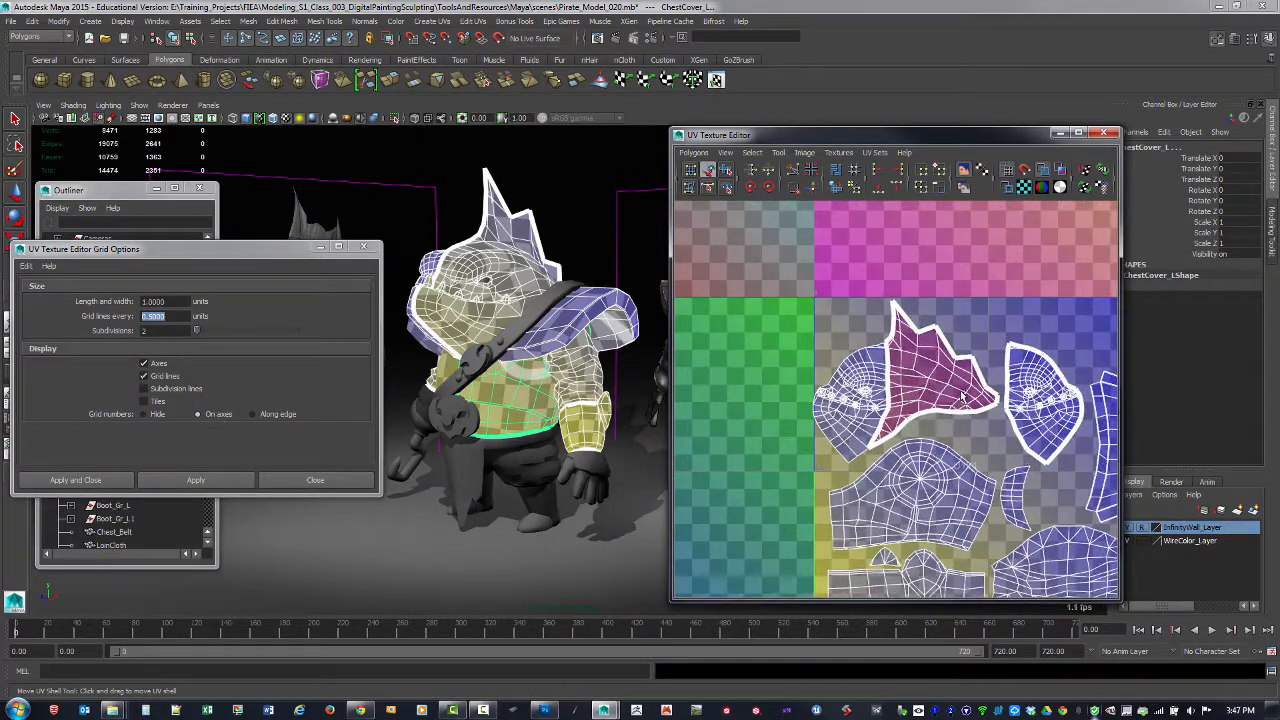
pyautogui.moveTo(961, 396); pyautogui.dragTo(1010, 396, button='right')
pyautogui.moveTo(820, 335); pyautogui.dragTo(927, 388)
pyautogui.click(710, 170)
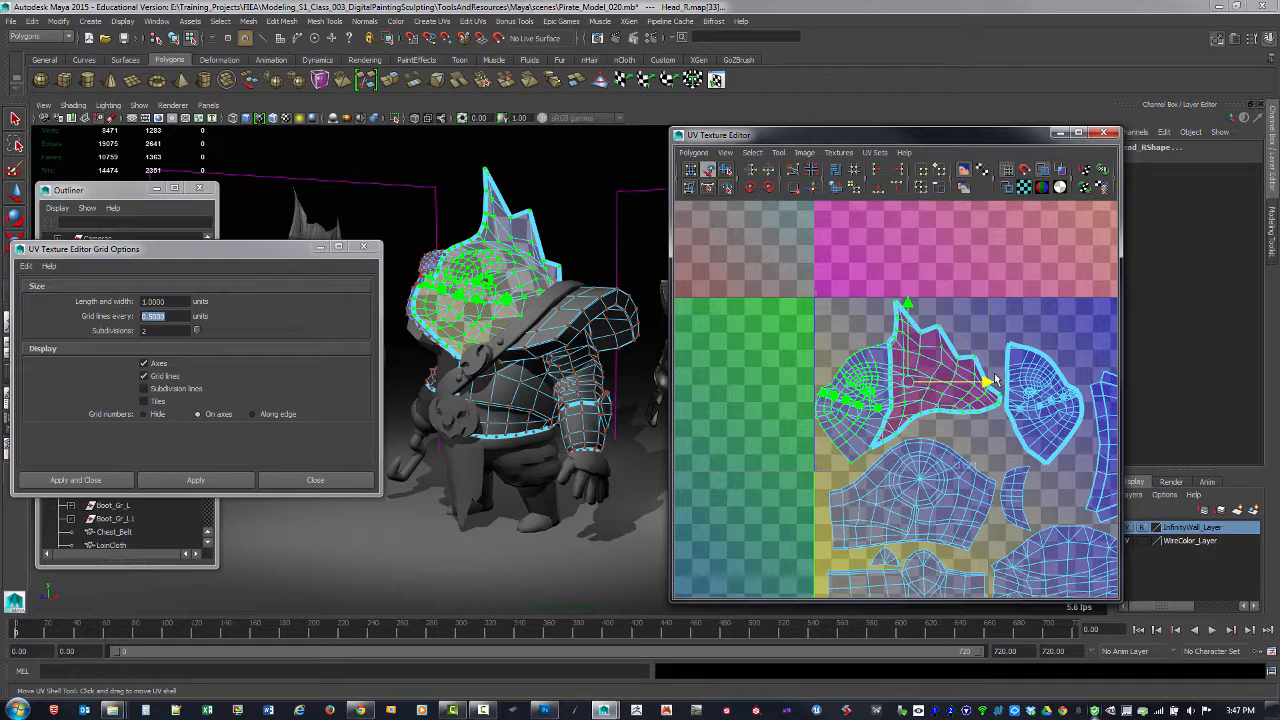
pyautogui.scroll(6, 973, 355)
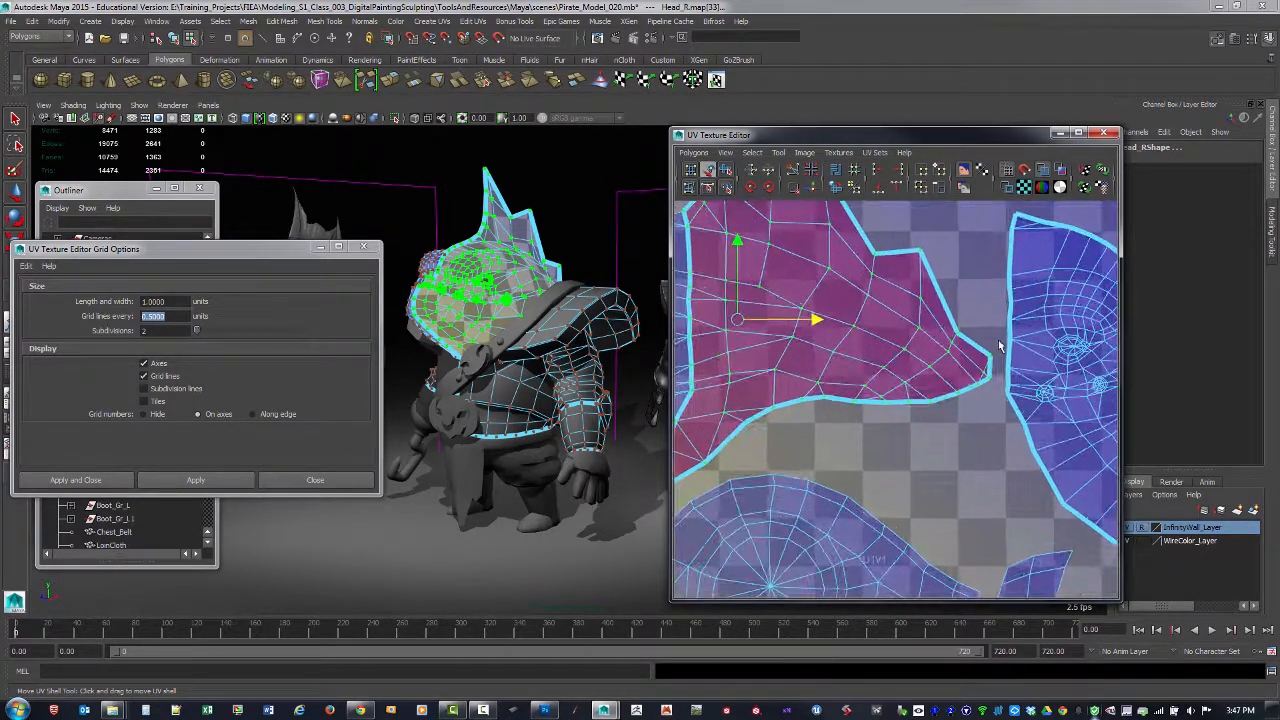
pyautogui.keyDown('alt'); pyautogui.moveTo(754, 334); pyautogui.dragTo(957, 352, button='middle'); pyautogui.keyUp('alt')
pyautogui.keyDown('alt'); pyautogui.moveTo(720, 311); pyautogui.dragTo(859, 323, button='middle'); pyautogui.keyUp('alt')
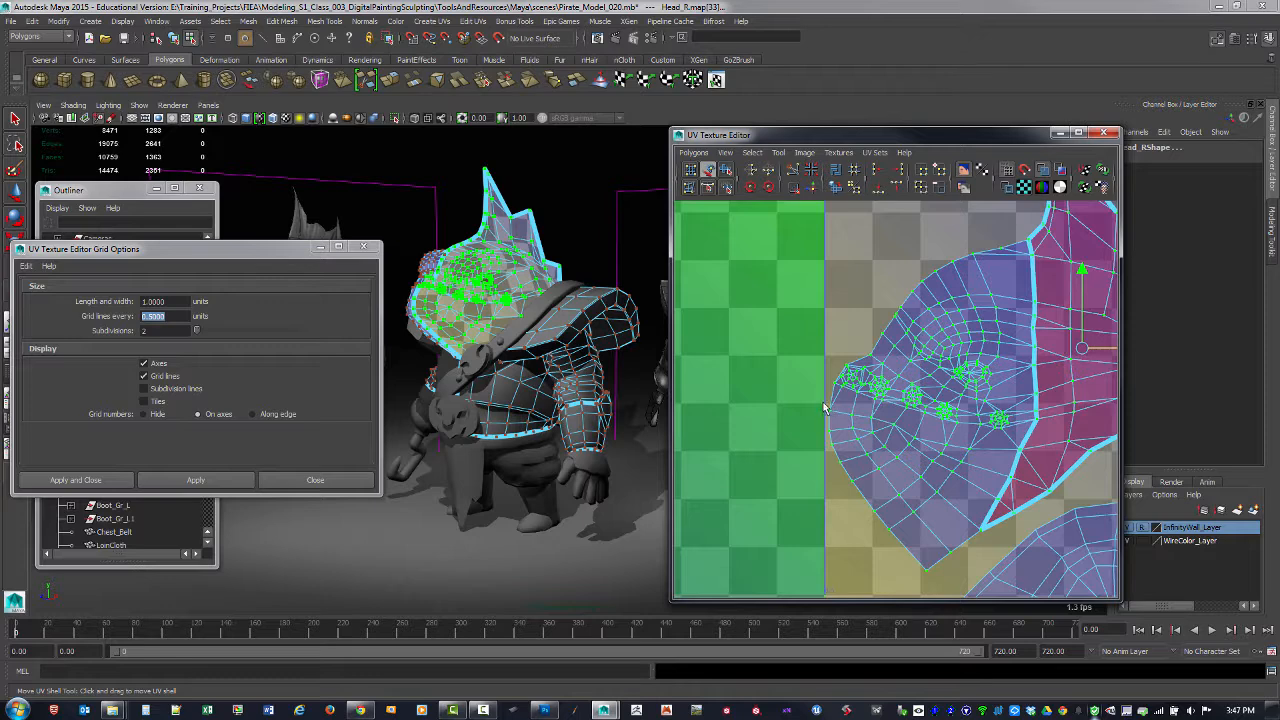
# Step: Examine the spacing of all packed UV shells within the 0–1 tile
pyautogui.scroll(-3, 820, 390)
pyautogui.keyDown('alt'); pyautogui.moveTo(815, 373); pyautogui.dragTo(697, 336, button='middle'); pyautogui.keyUp('alt')
pyautogui.scroll(-3, 896, 400)
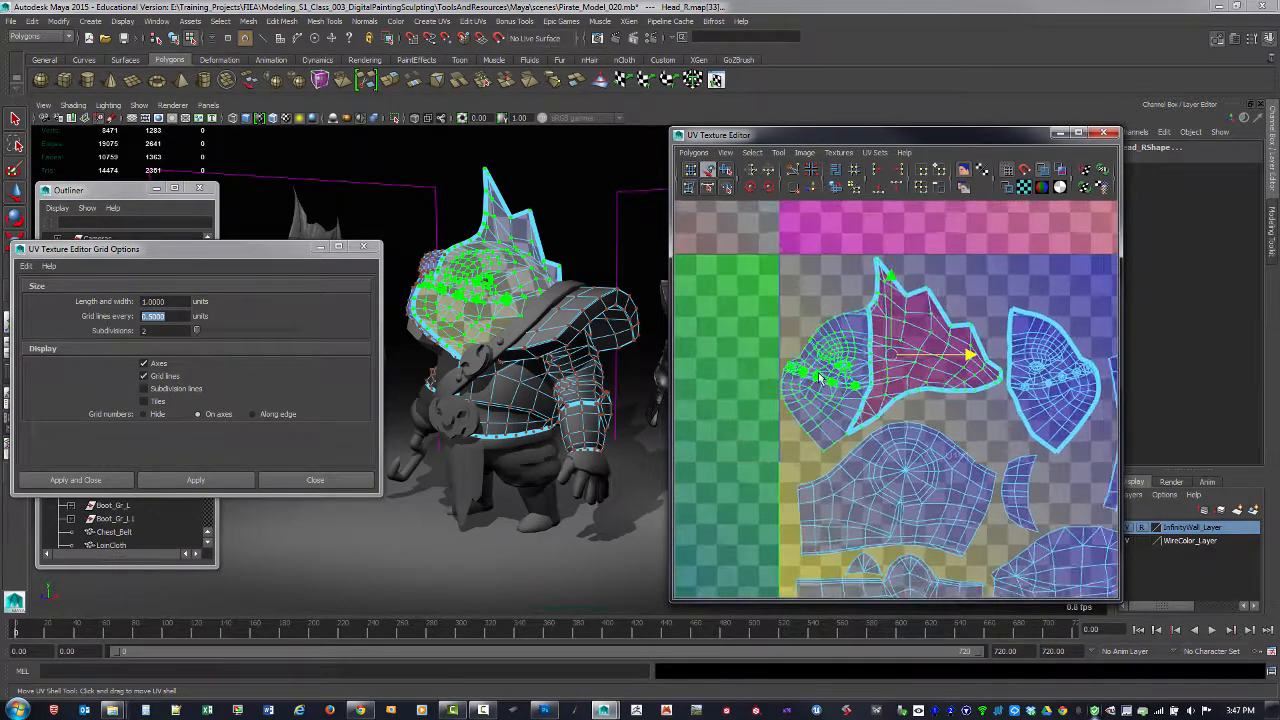
pyautogui.keyDown('alt'); pyautogui.moveTo(966, 404); pyautogui.dragTo(982, 370, button='middle'); pyautogui.keyUp('alt')
pyautogui.scroll(-1, 908, 398)
pyautogui.scroll(-1, 968, 376)
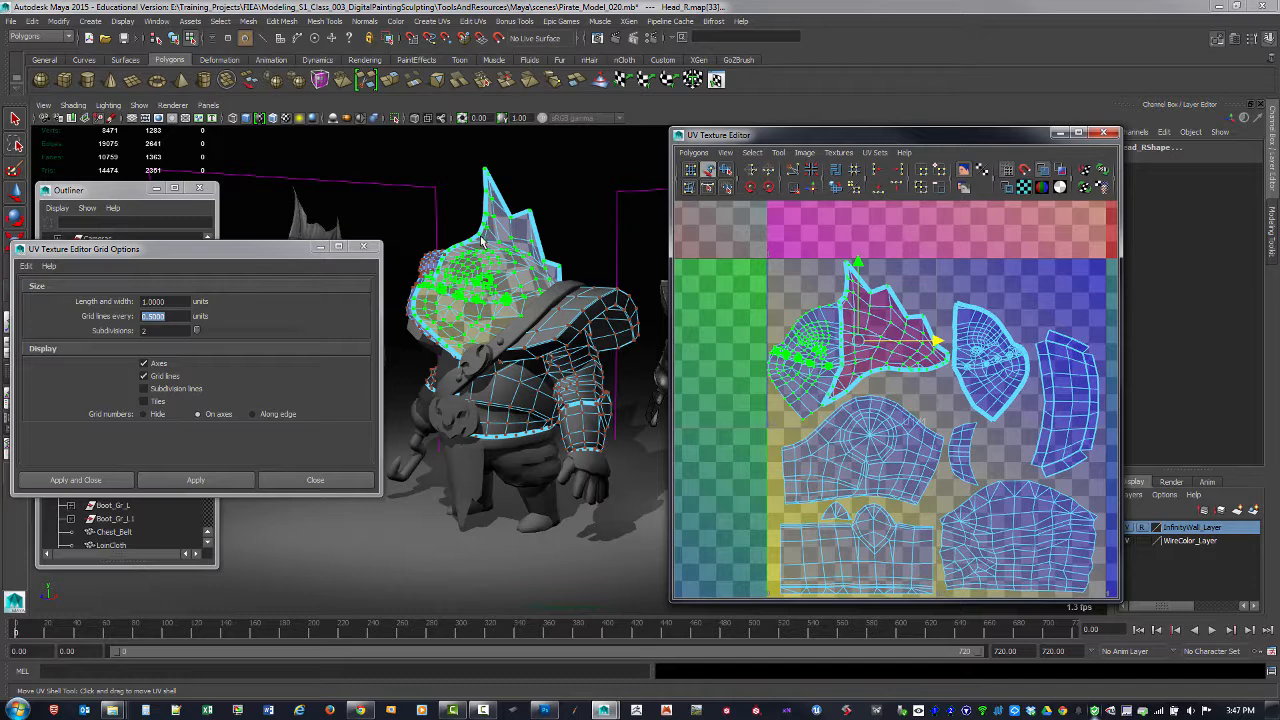
pyautogui.scroll(-2, 864, 452)
pyautogui.keyDown('alt'); pyautogui.moveTo(880, 456); pyautogui.dragTo(864, 470, button='middle'); pyautogui.keyUp('alt')
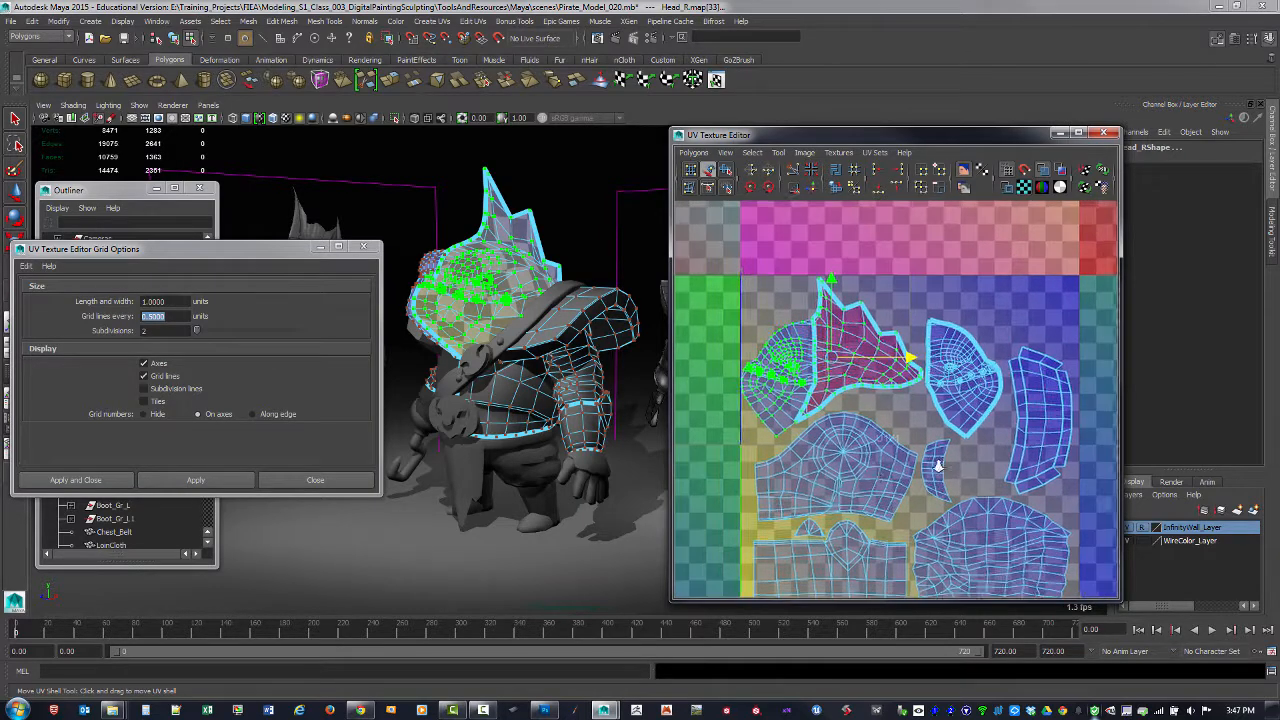
pyautogui.scroll(4, 905, 466)
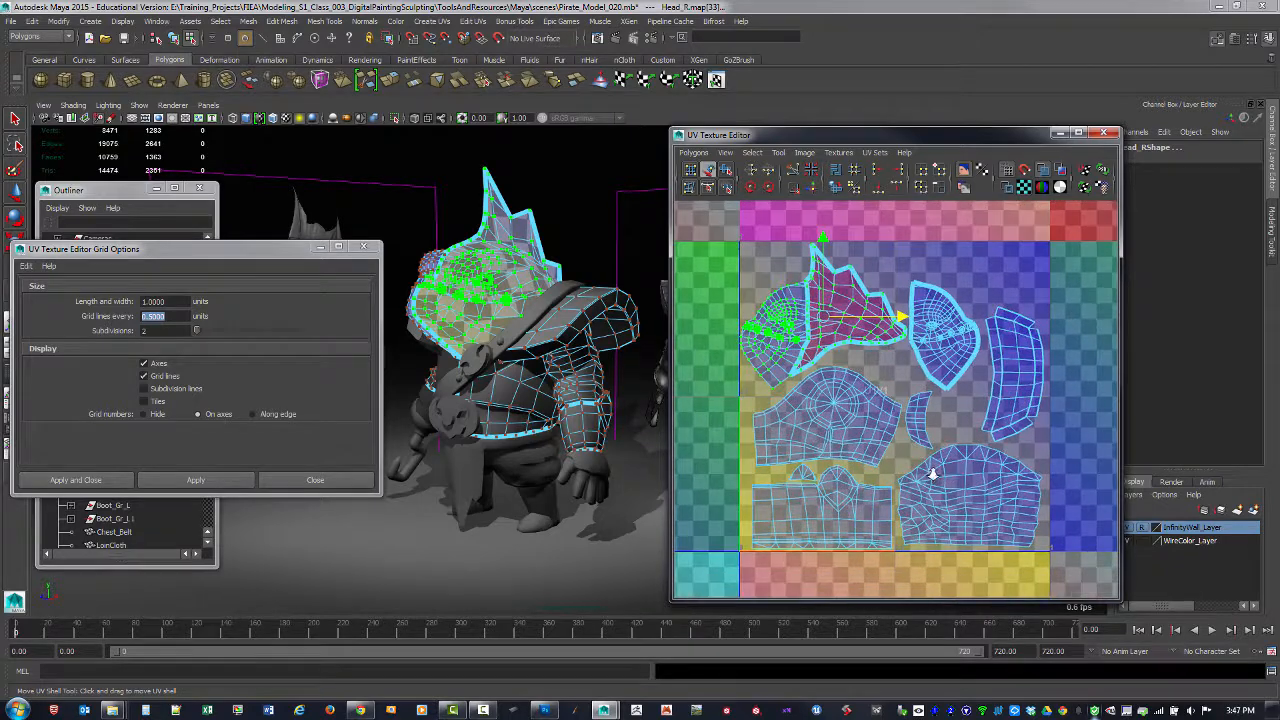
pyautogui.keyDown('alt'); pyautogui.moveTo(578, 478); pyautogui.dragTo(561, 475); pyautogui.keyUp('alt')
# Step: Return to object selection and select the loincloth together with the chest cover, arm, head and shoulder guard parts
pyautogui.press('F8')
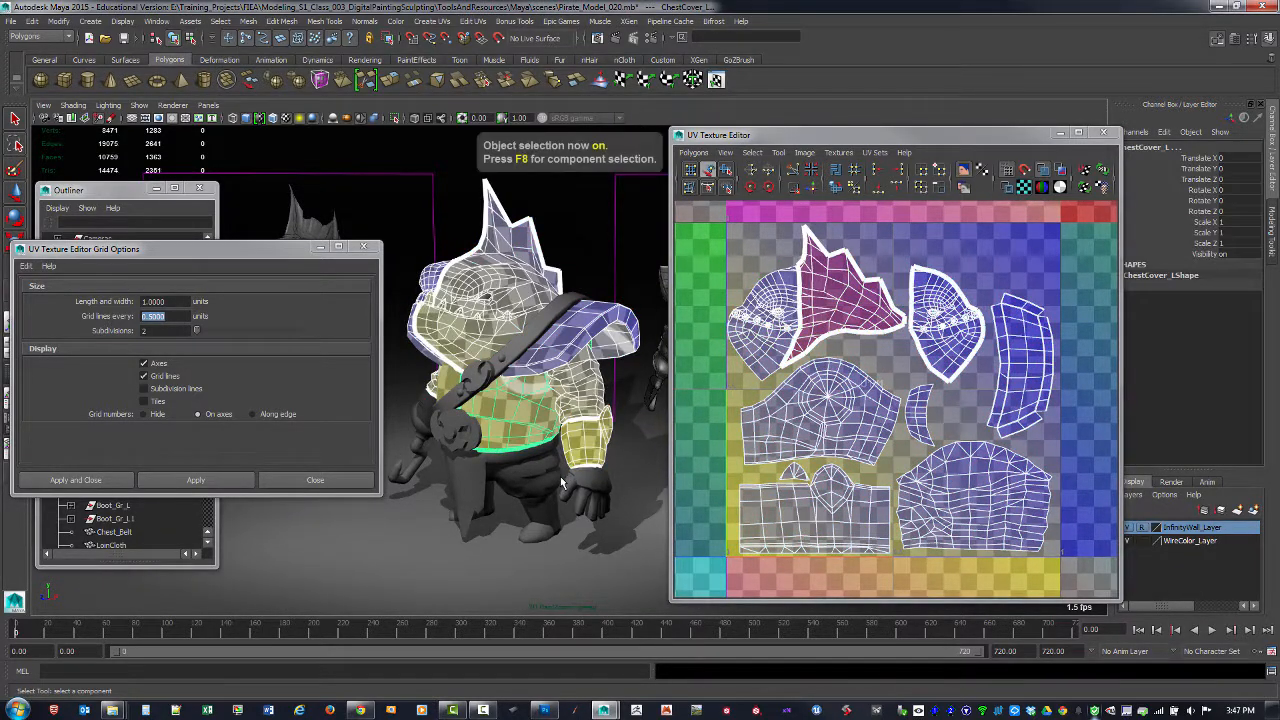
pyautogui.keyDown('alt'); pyautogui.moveTo(533, 550); pyautogui.dragTo(552, 510); pyautogui.keyUp('alt')
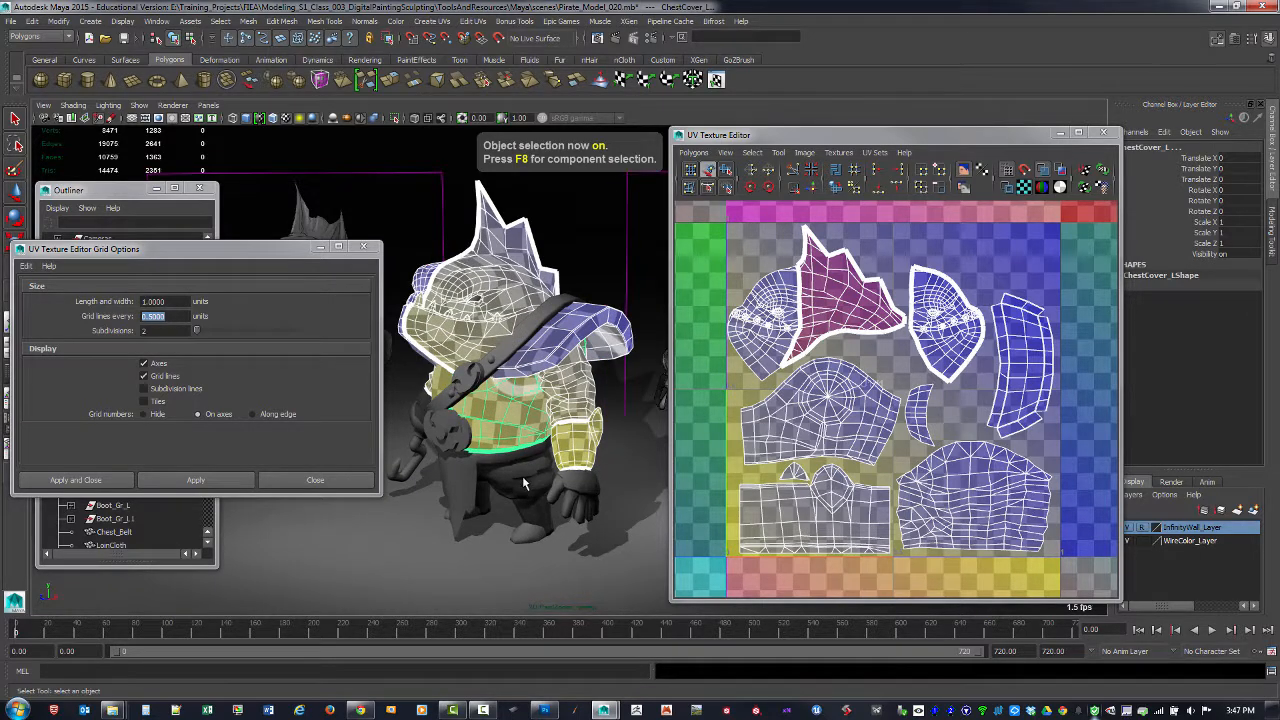
pyautogui.click(526, 486)
pyautogui.click(551, 560)
pyautogui.keyDown('alt'); pyautogui.moveTo(448, 495); pyautogui.dragTo(476, 491); pyautogui.keyUp('alt')
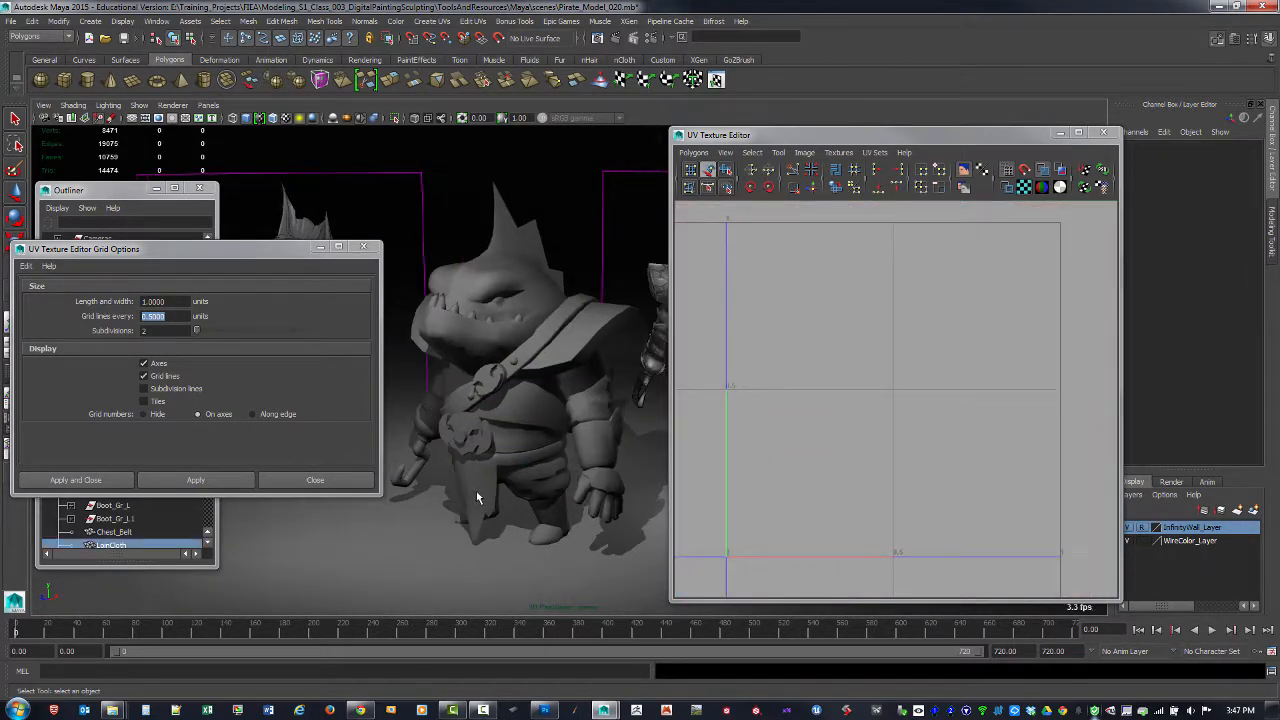
pyautogui.click(478, 491)
pyautogui.keyDown('shift'); pyautogui.click(526, 432); pyautogui.keyUp('shift')
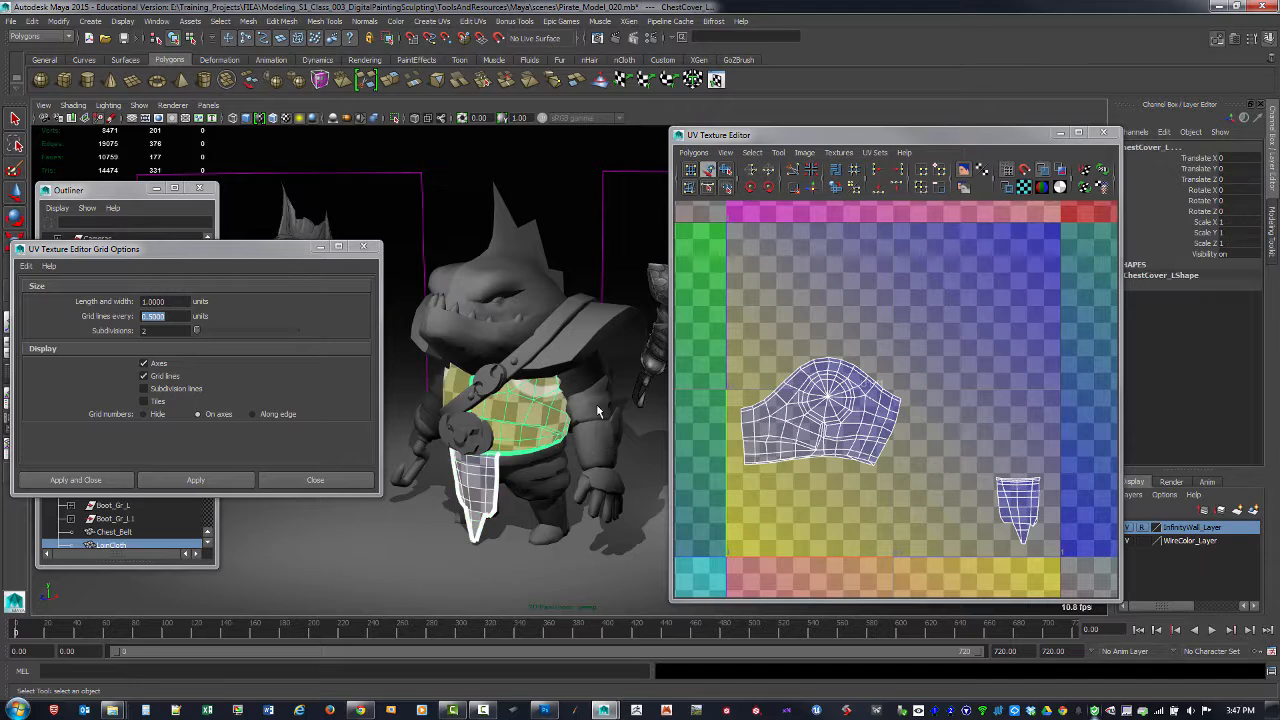
pyautogui.keyDown('shift'); pyautogui.click(594, 444); pyautogui.keyUp('shift')
pyautogui.keyDown('shift'); pyautogui.click(504, 323); pyautogui.keyUp('shift')
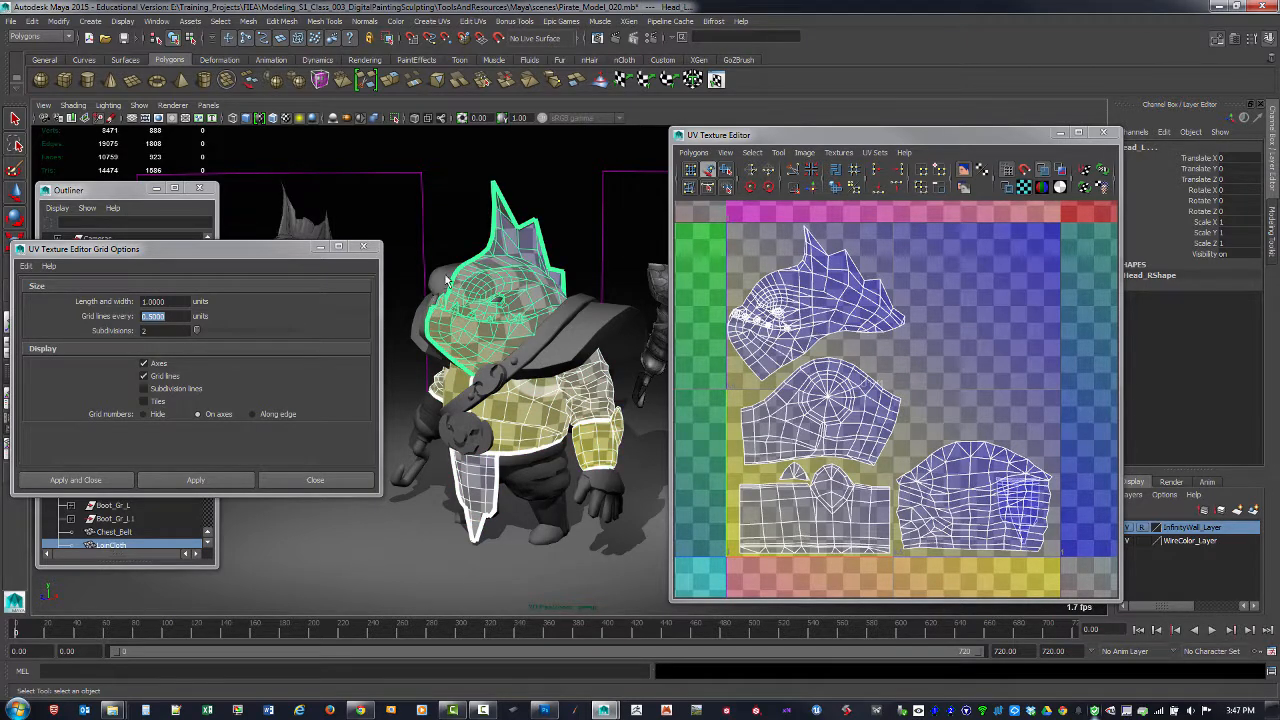
pyautogui.keyDown('shift'); pyautogui.click(556, 331); pyautogui.keyUp('shift')
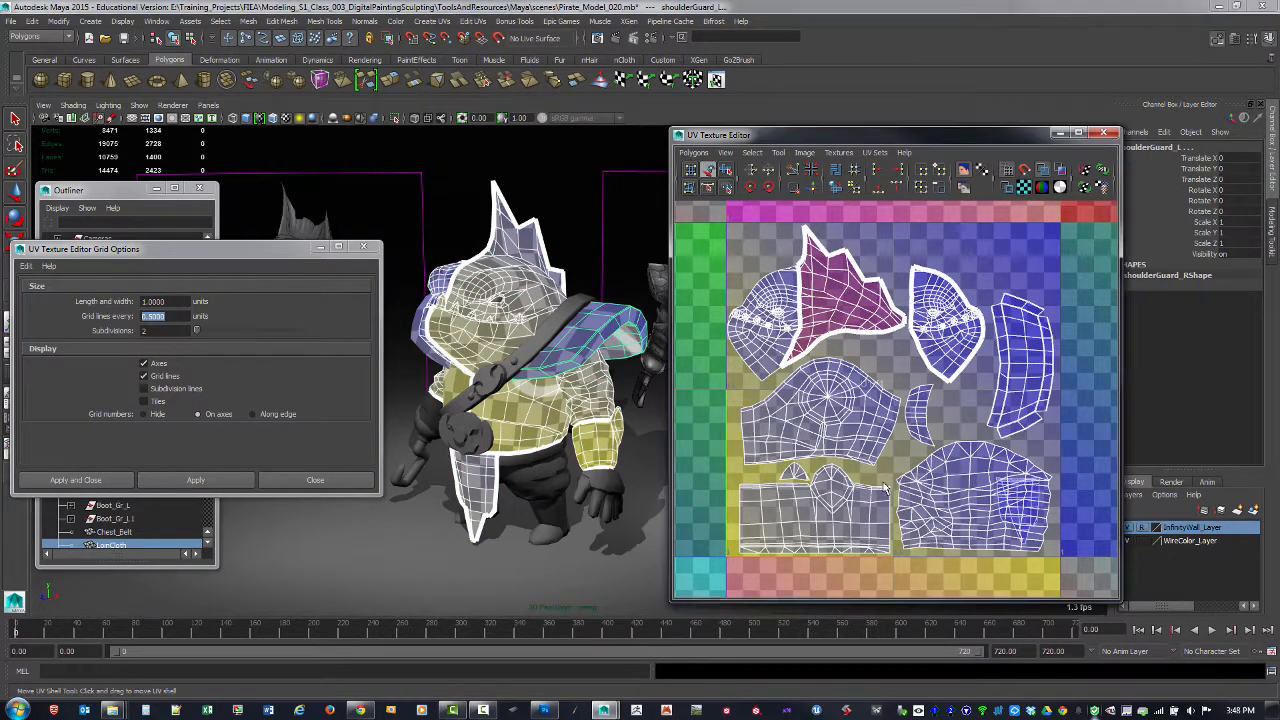
# Step: Examine the packed 0–1 tile in relation to the neighbouring UV tiles
pyautogui.scroll(-10, 948, 478)
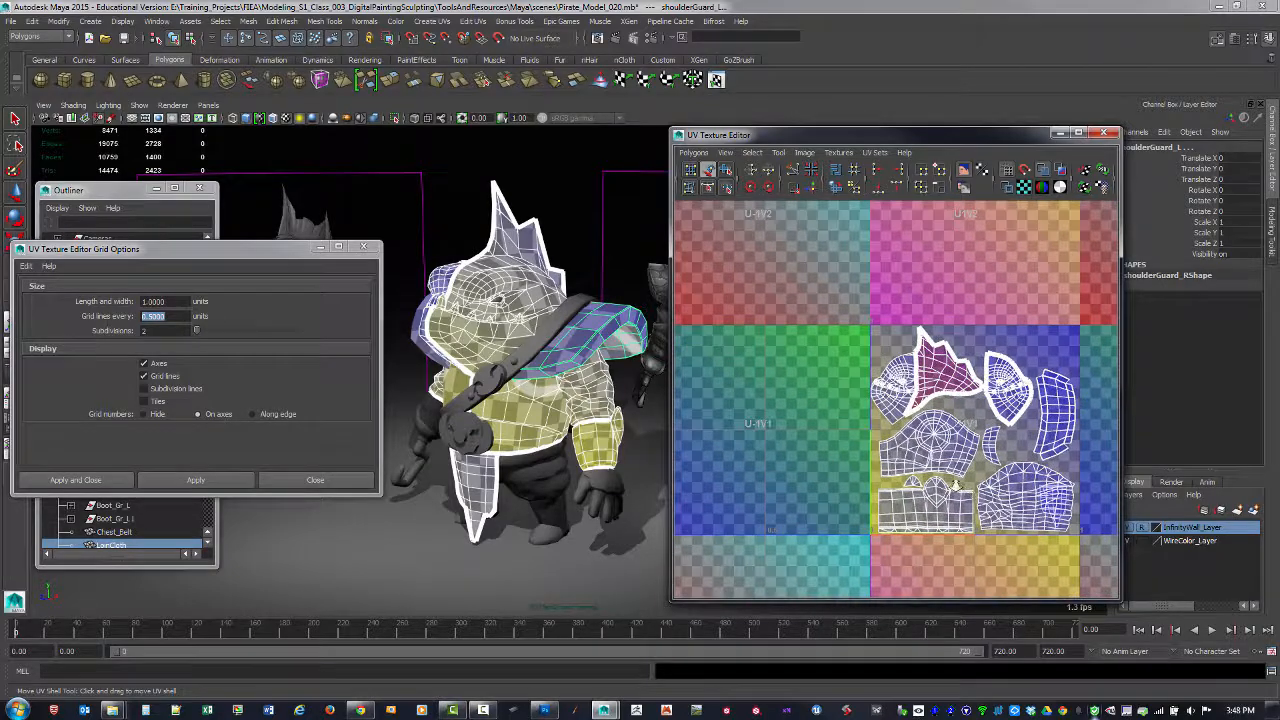
pyautogui.scroll(-5, 865, 500)
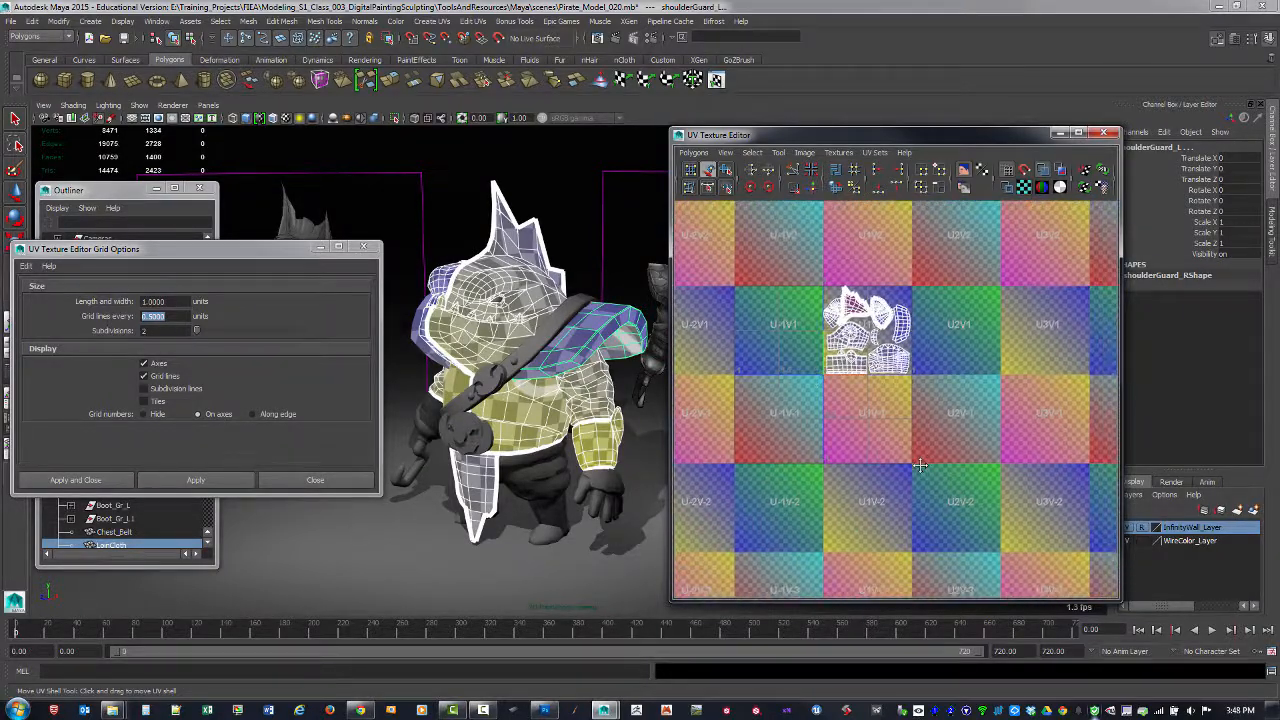
pyautogui.scroll(4, 745, 410)
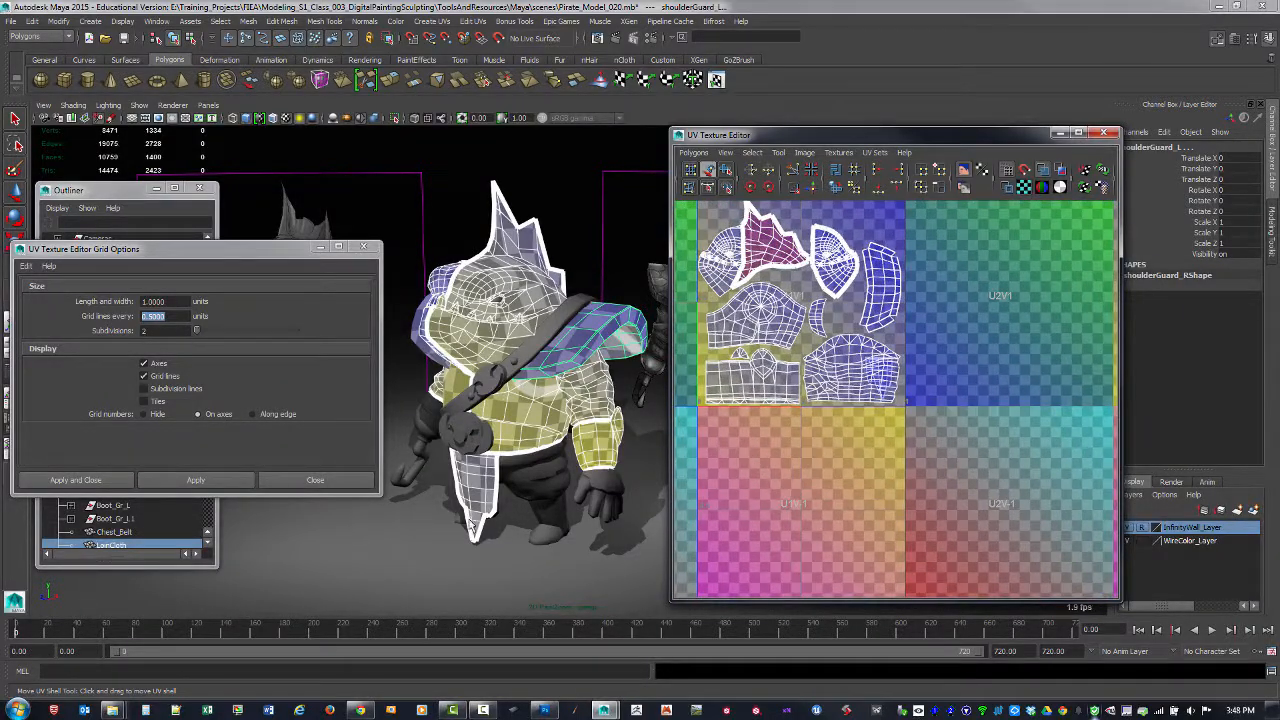
pyautogui.rightClick(475, 517)
pyautogui.click(475, 517)
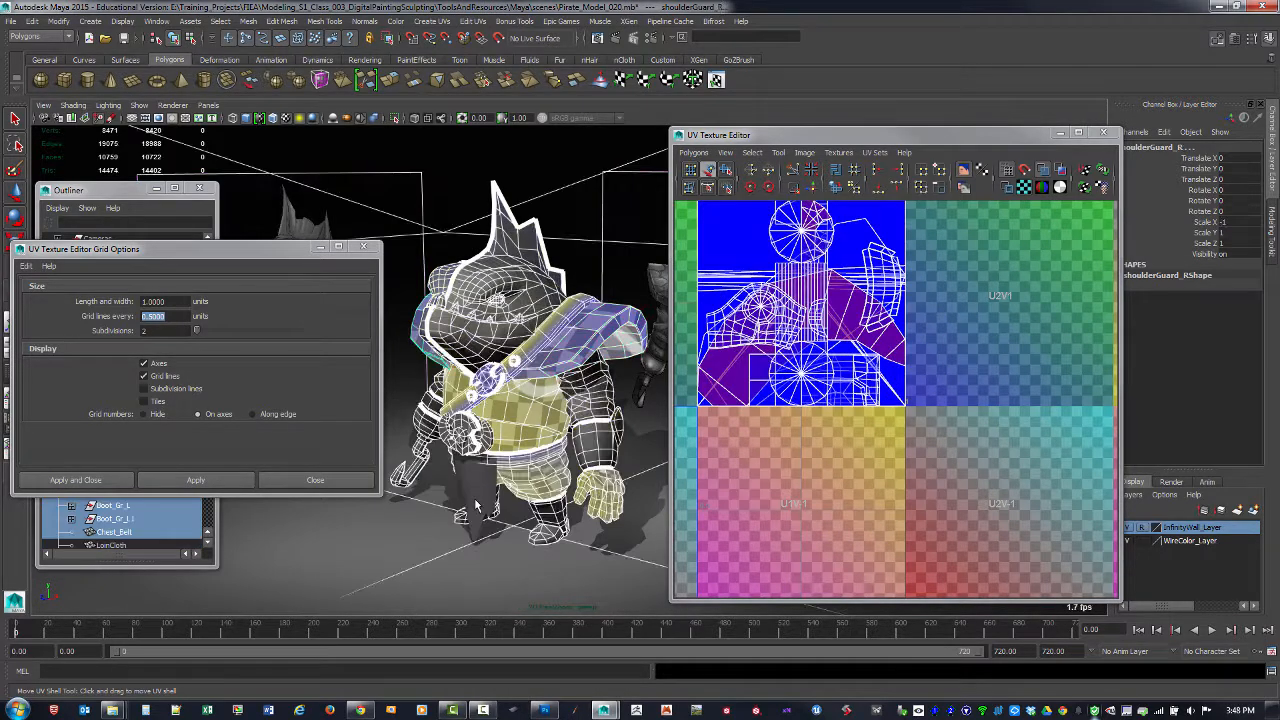
pyautogui.hotkey('ctrl', 'z')
# Step: Examine the free space around the packed shells and the loincloth shell's placement in the 0–1 tile
pyautogui.scroll(-5, 752, 470)
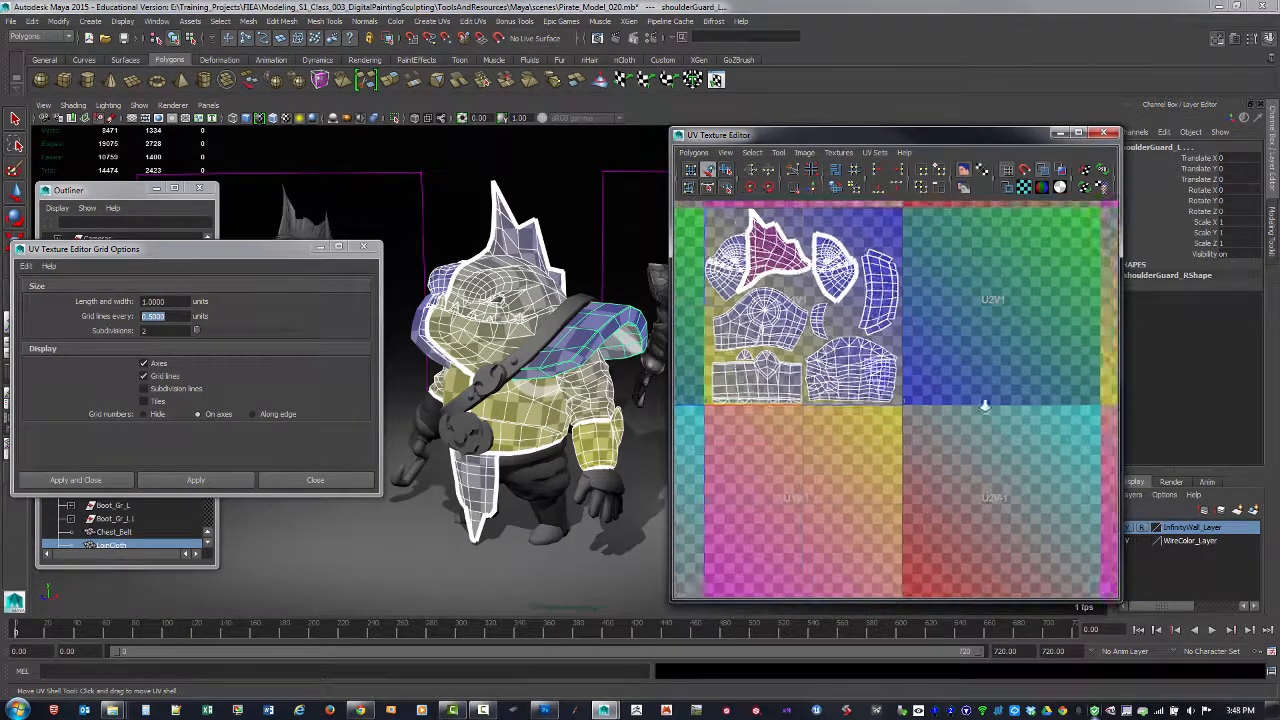
pyautogui.keyDown('alt'); pyautogui.moveTo(918, 437); pyautogui.dragTo(882, 580, button='middle'); pyautogui.keyUp('alt')
pyautogui.scroll(3, 928, 506)
pyautogui.scroll(3, 930, 506)
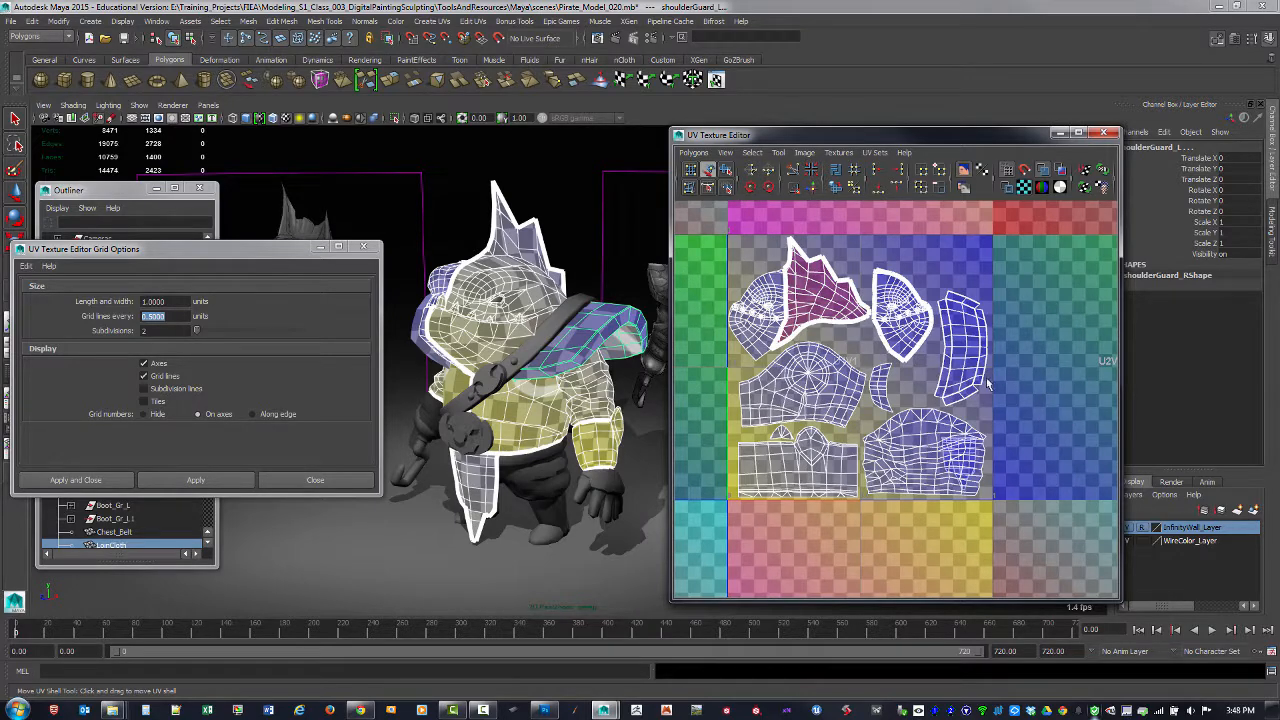
pyautogui.scroll(-5, 955, 402)
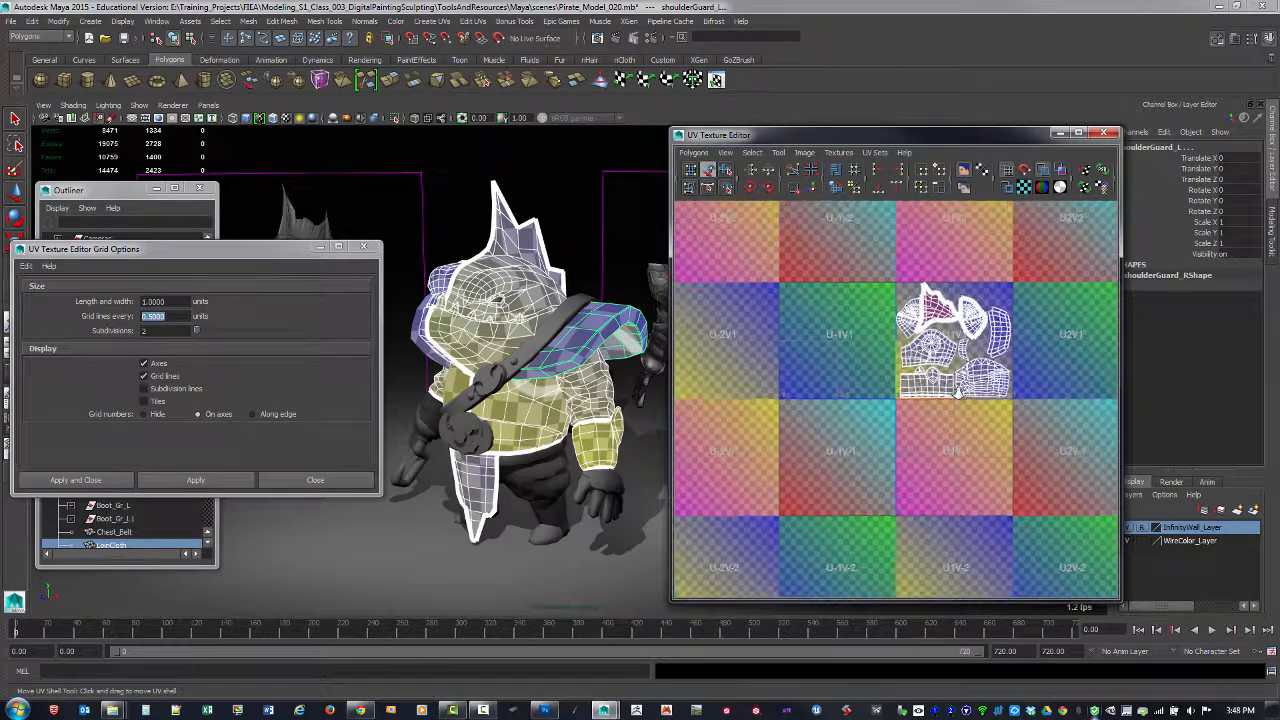
pyautogui.scroll(2, 948, 430)
pyautogui.scroll(4, 960, 440)
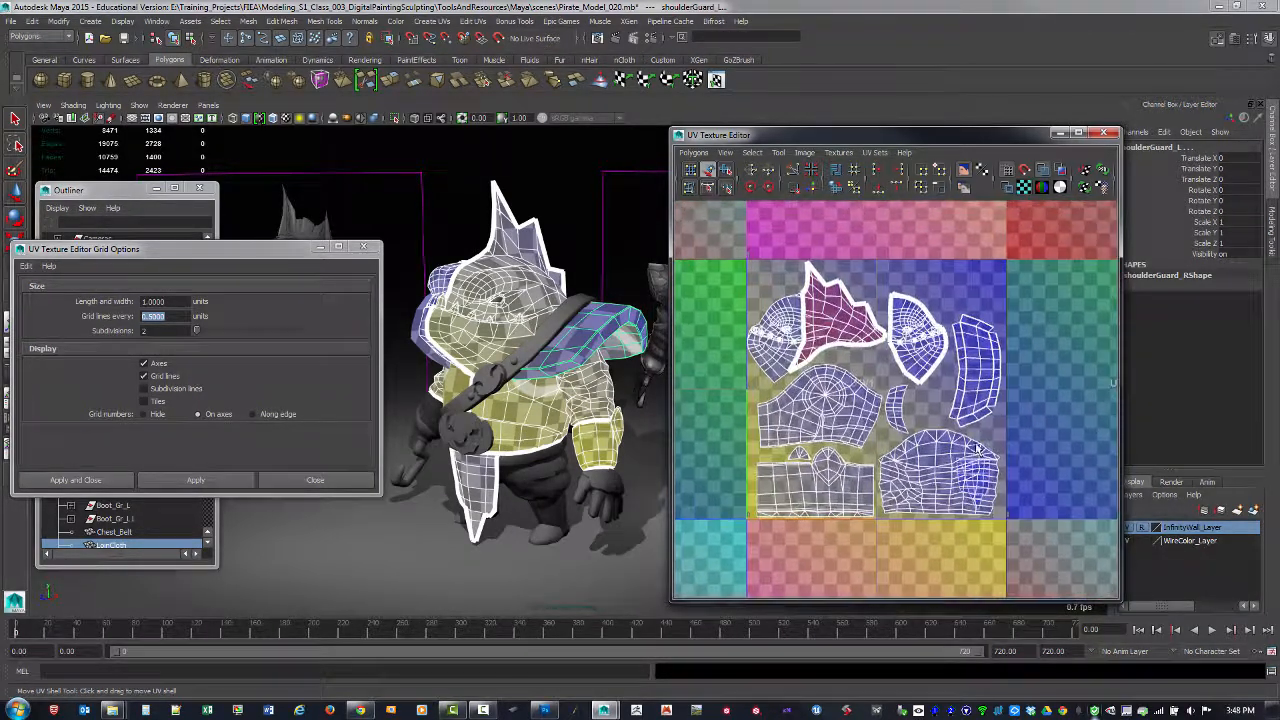